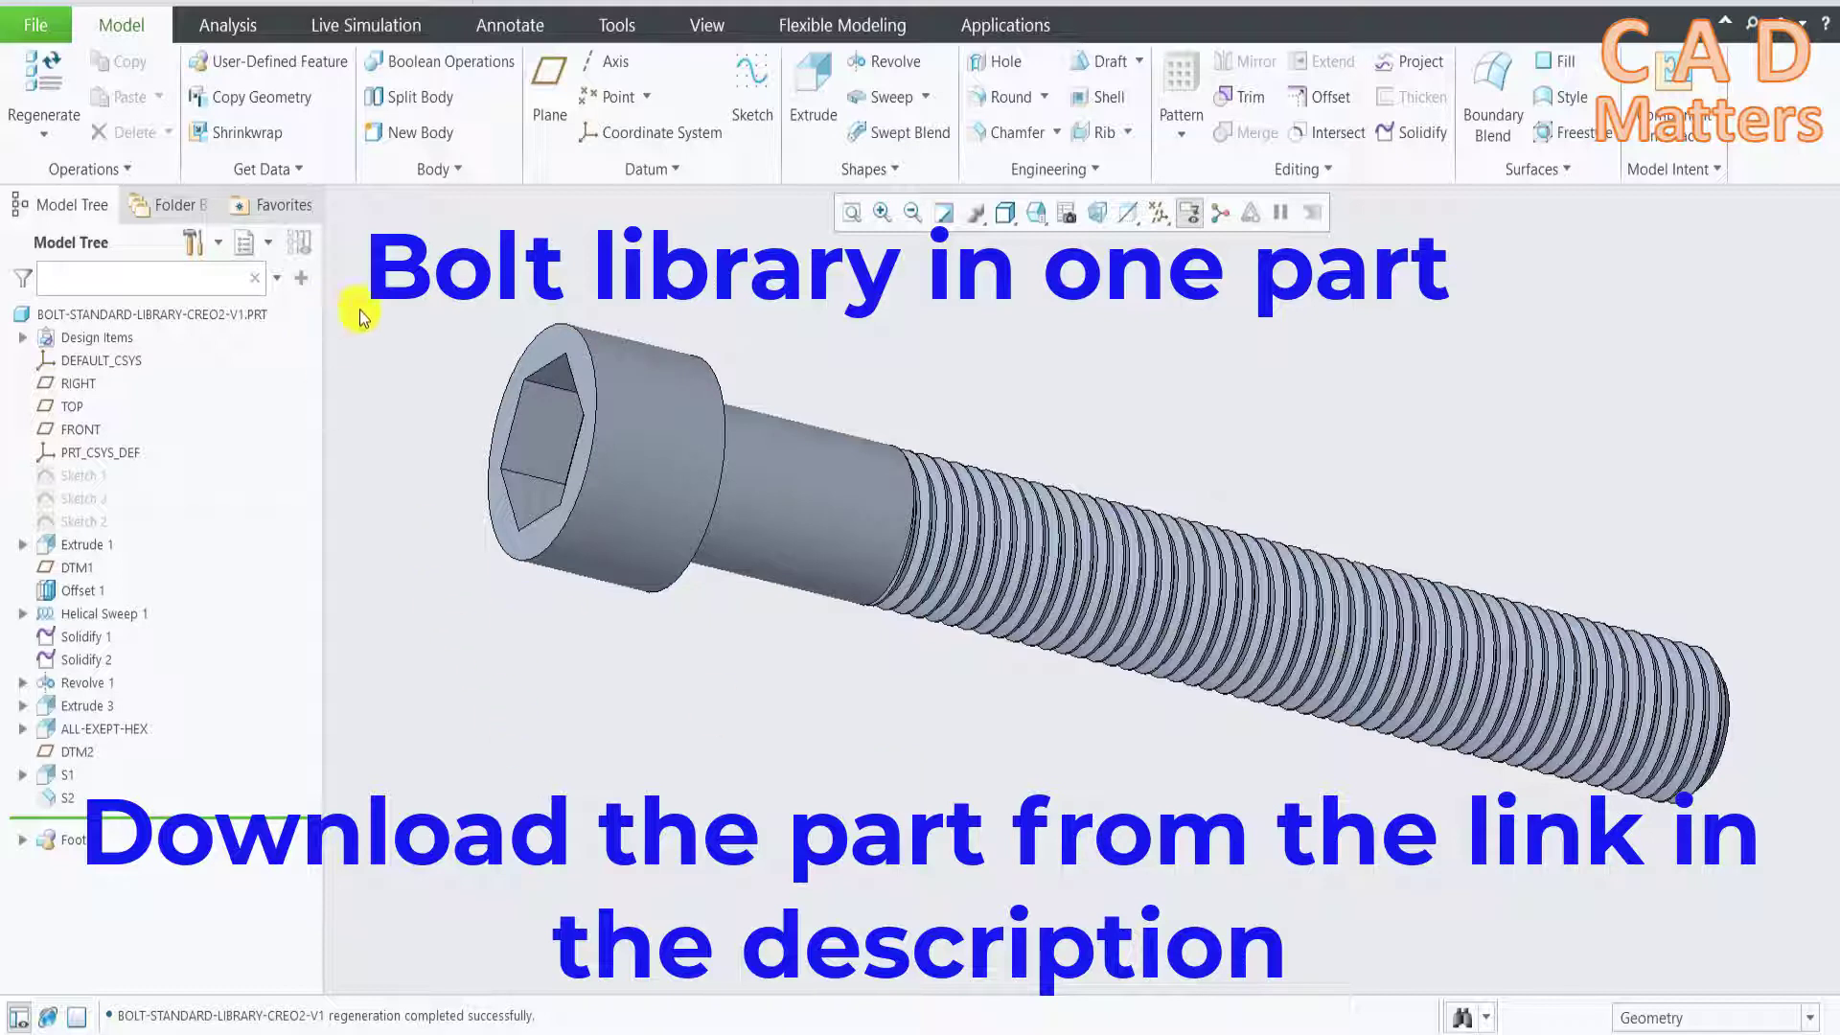
# Regenerate the socket-head bolt part to get the GET INPUT menu
pyautogui.click(38, 82)
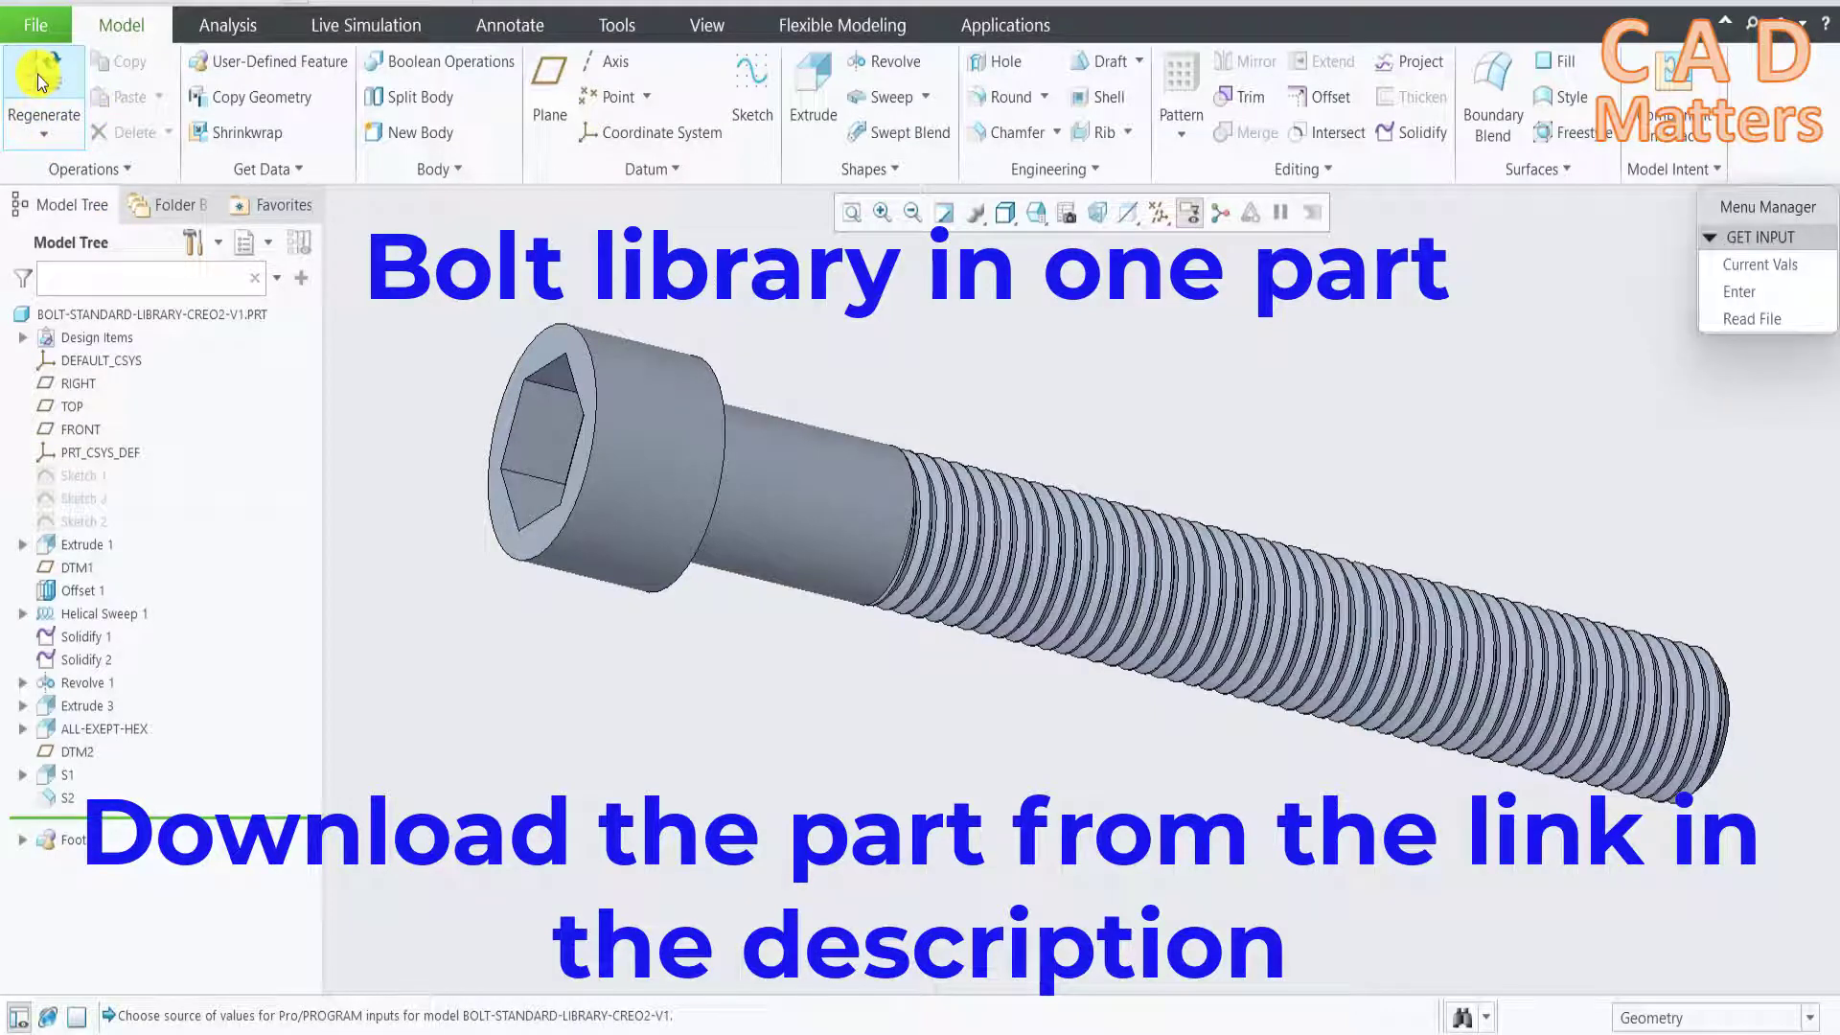
# Set BOLT_TYPE to r so the bolt regenerates with a slotted round head
pyautogui.click(1715, 295)
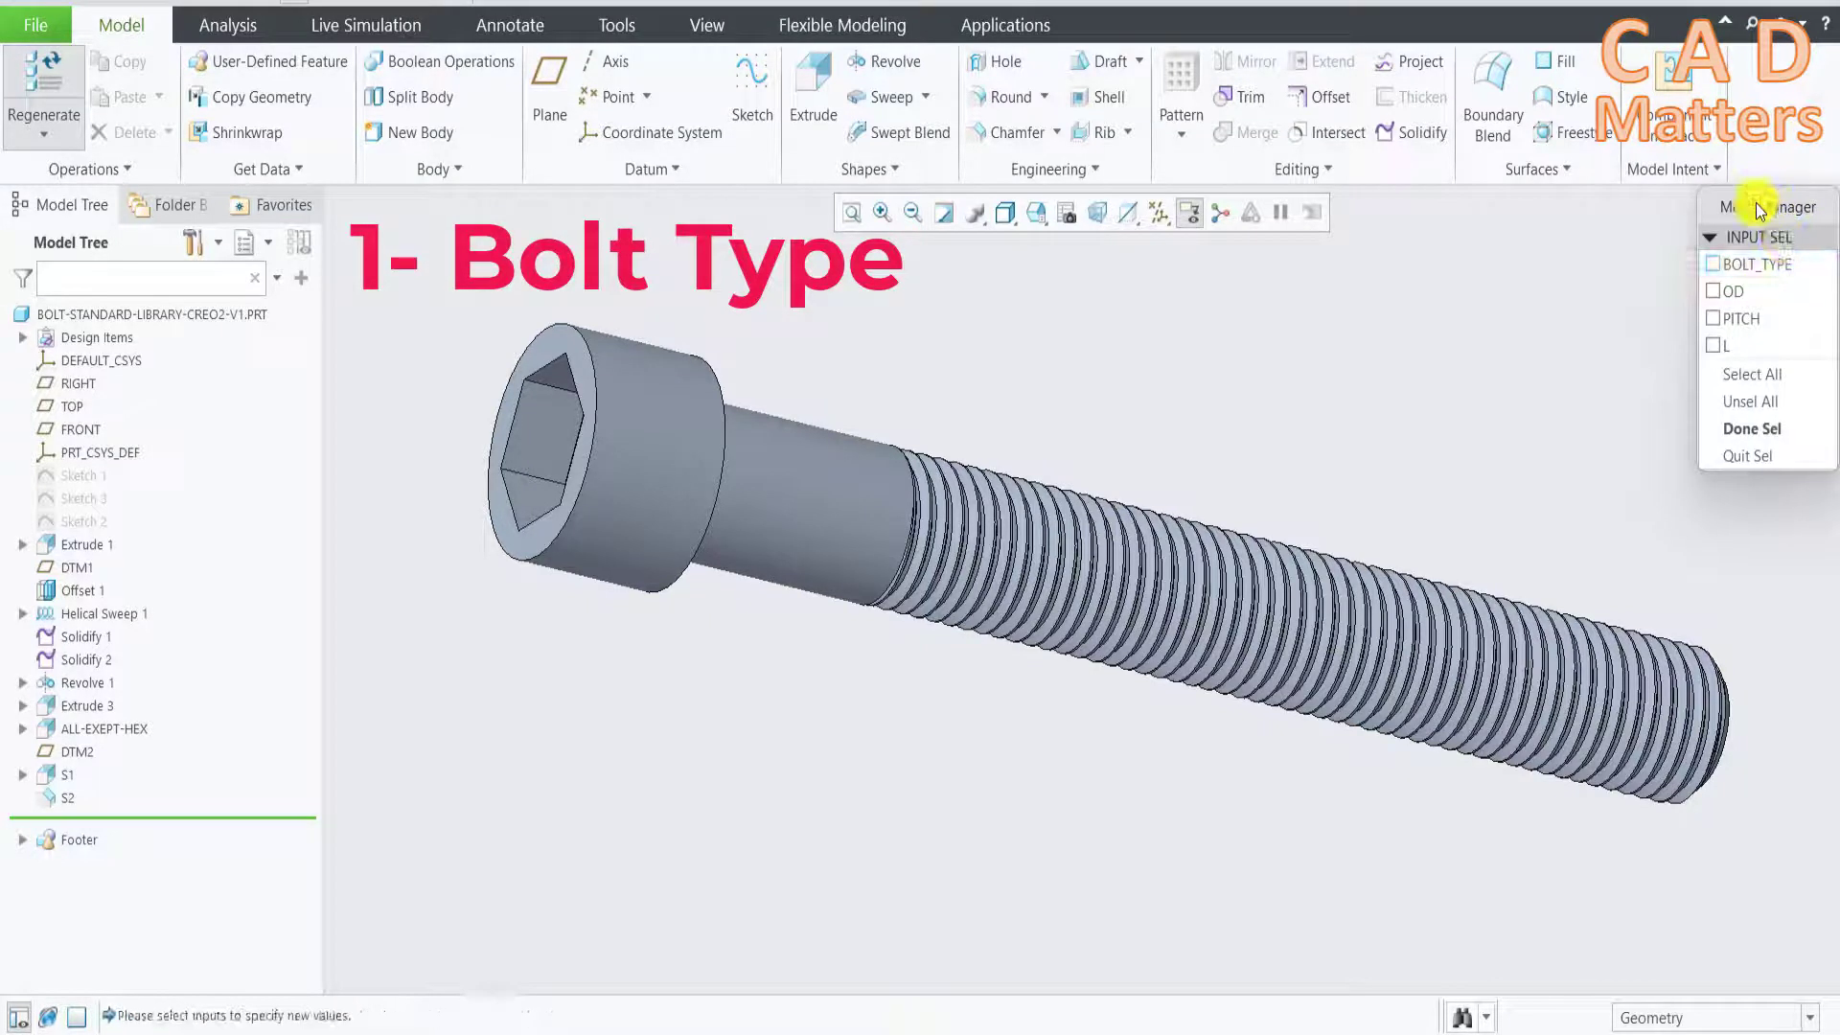
pyautogui.moveTo(1760, 209); pyautogui.dragTo(1601, 237)
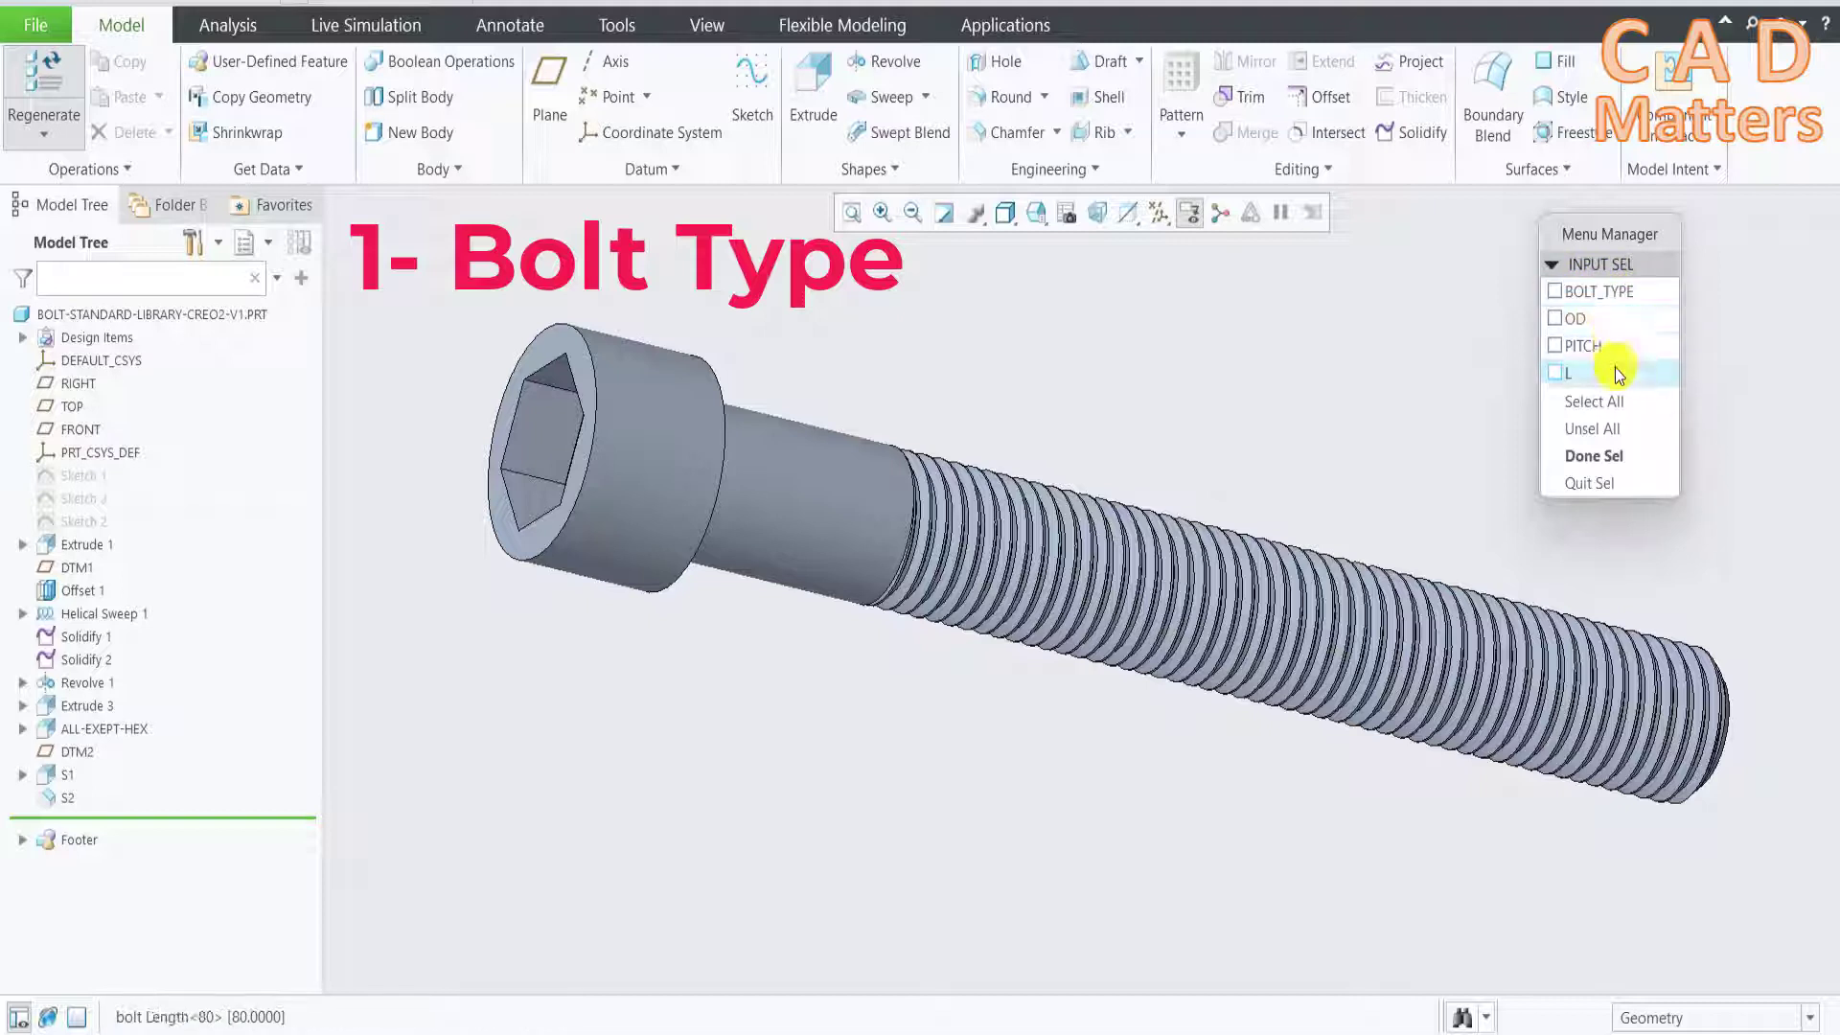
pyautogui.click(1586, 293)
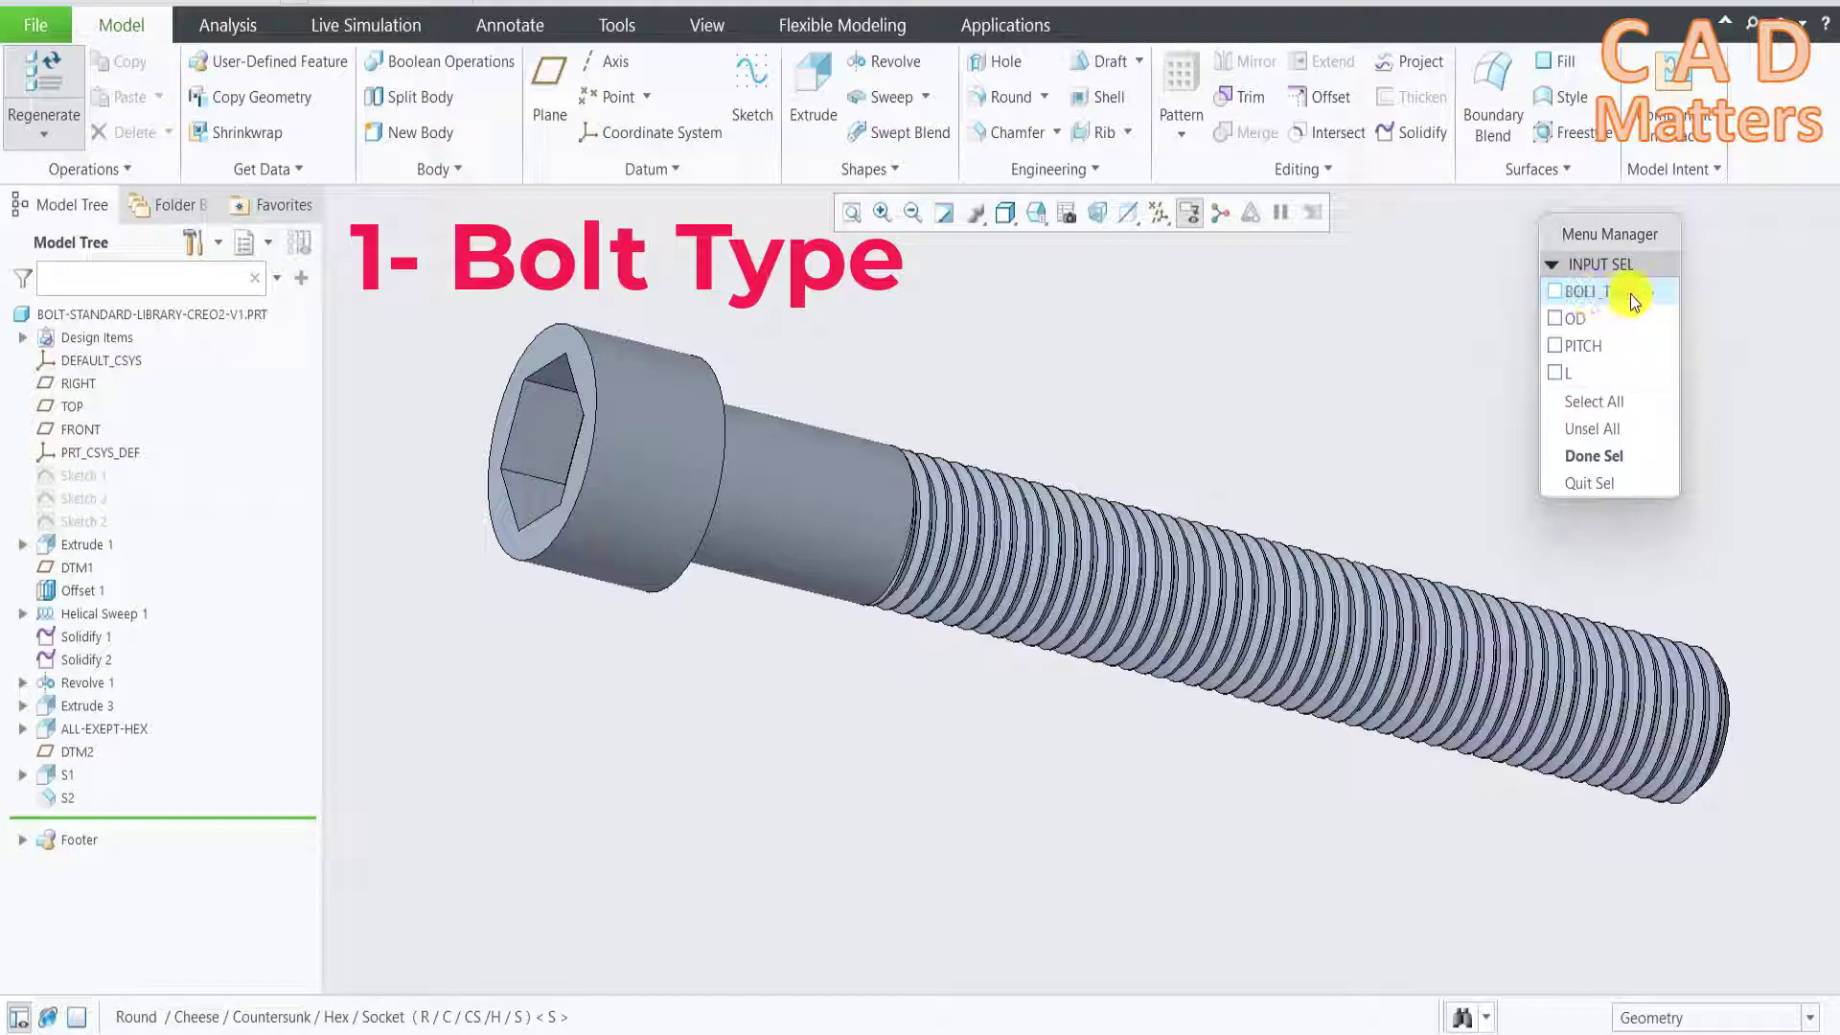
pyautogui.click(1615, 454)
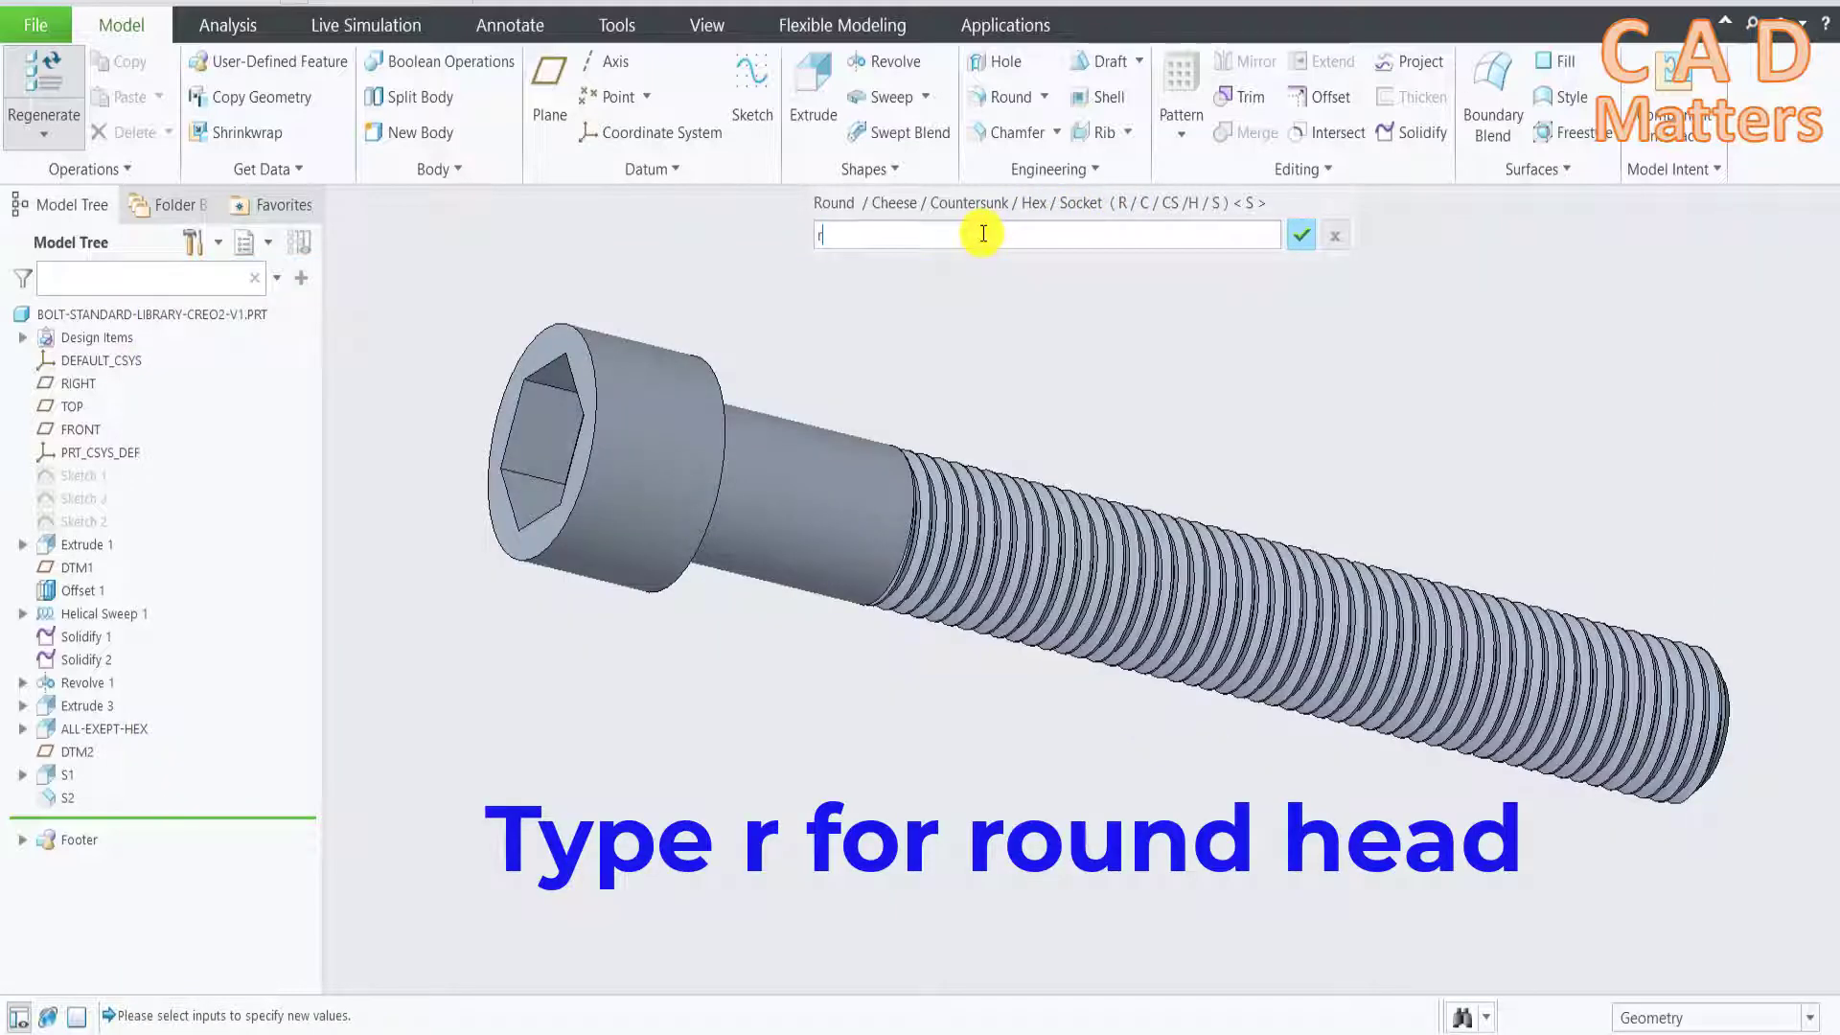
pyautogui.press('Return')
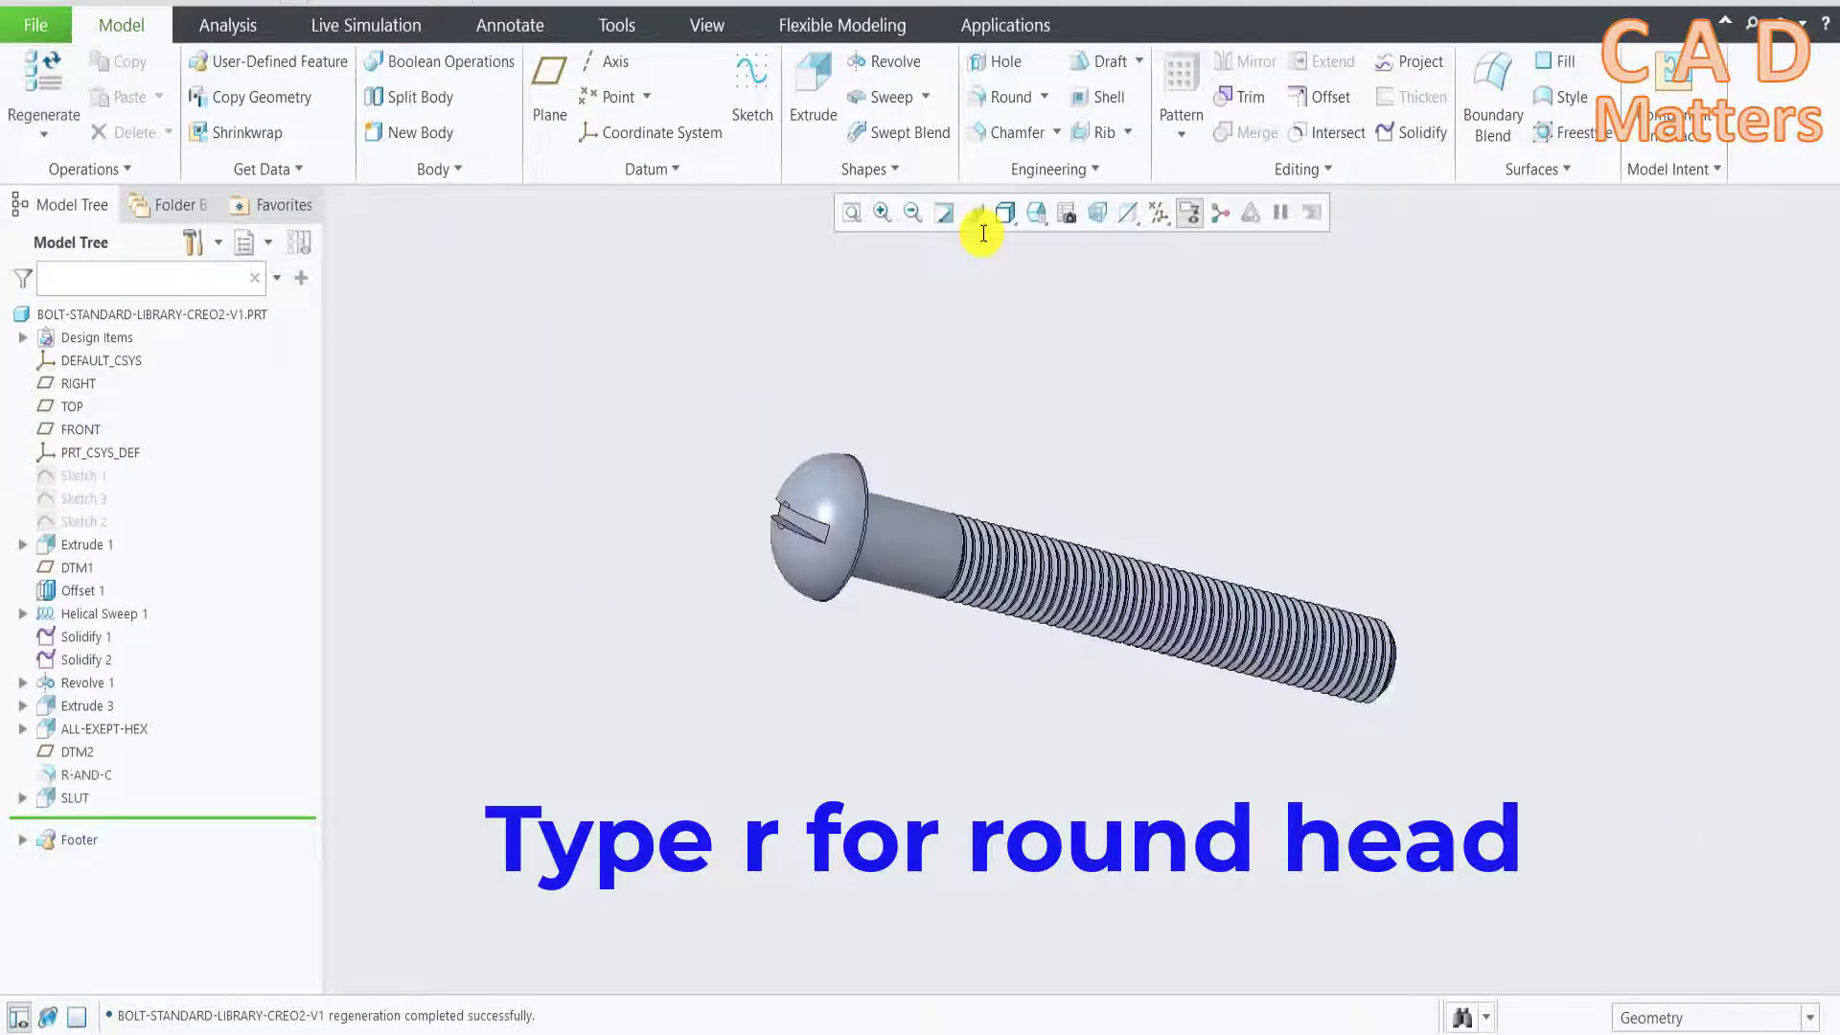
pyautogui.moveTo(801, 533)
pyautogui.mouseDown(button='middle')
pyautogui.moveTo(867, 455)
pyautogui.moveTo(809, 460)
pyautogui.moveTo(958, 484)
pyautogui.moveTo(948, 473)
pyautogui.moveTo(940, 497)
pyautogui.moveTo(954, 477)
pyautogui.moveTo(937, 485)
pyautogui.moveTo(997, 485)
pyautogui.moveTo(983, 468)
pyautogui.mouseUp(button='middle')
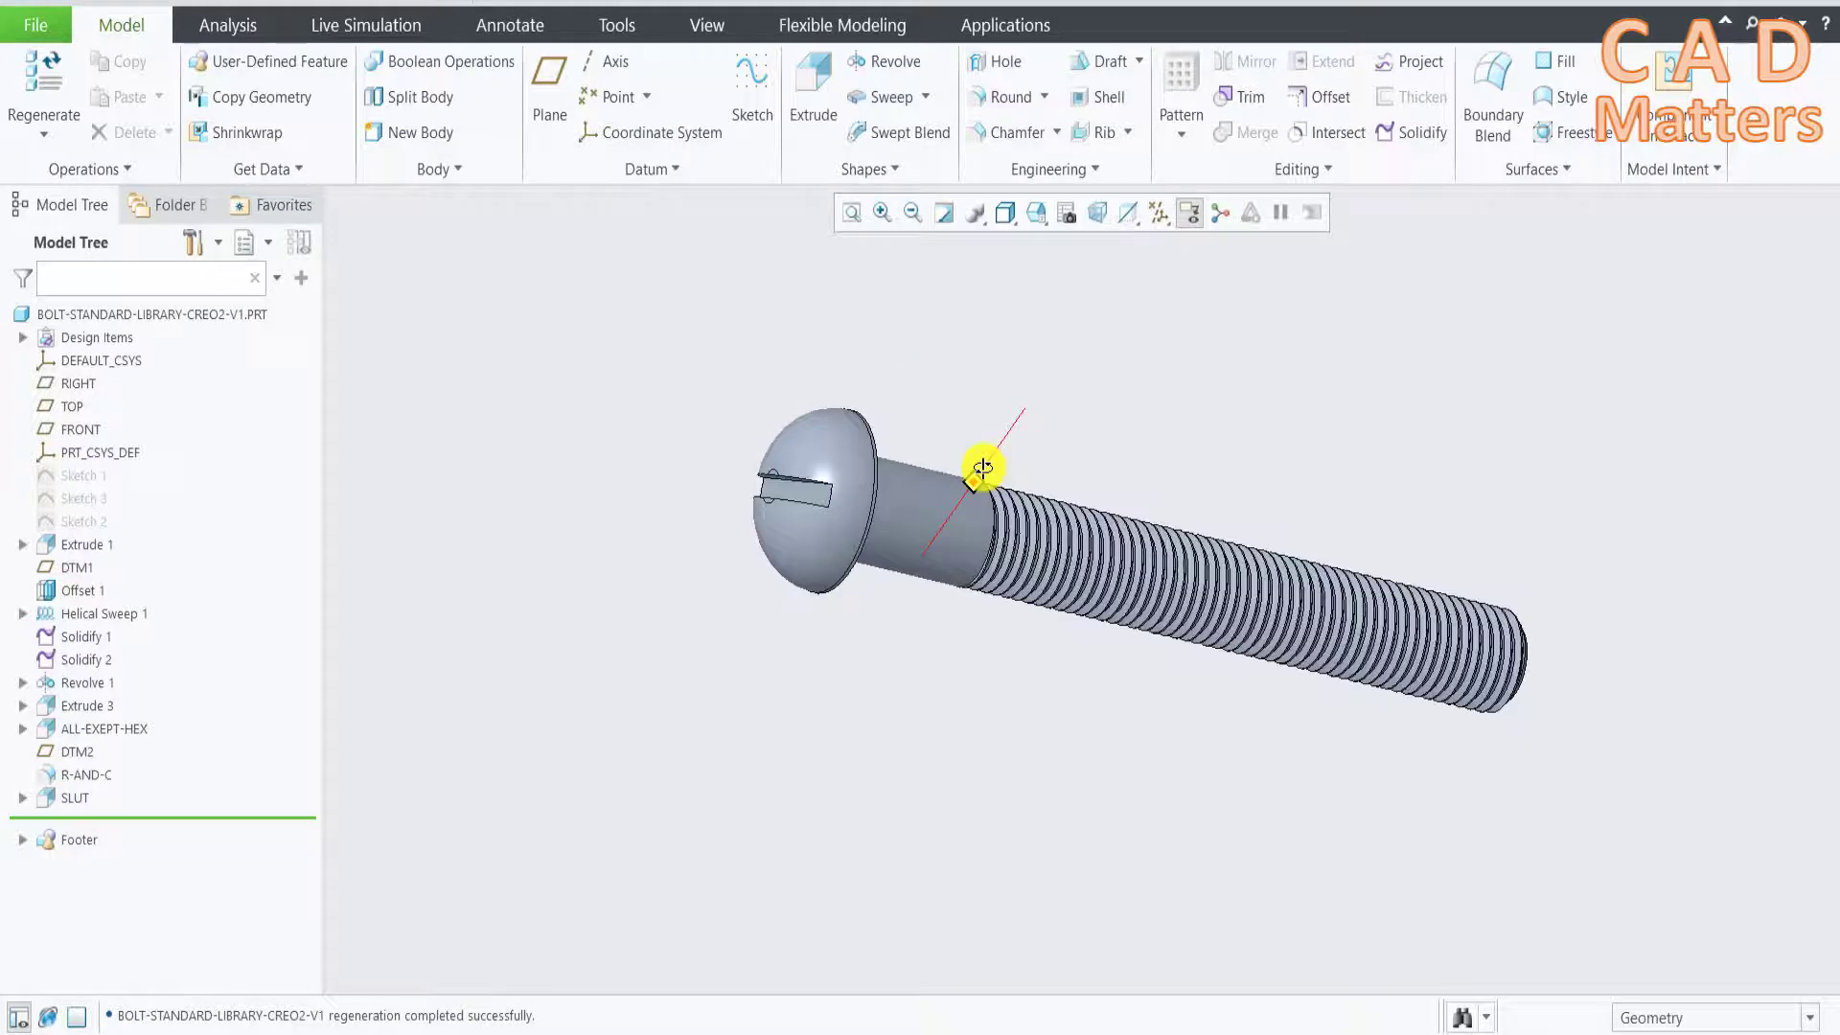
# Regenerate with BOLT_TYPE c, giving the bolt a slotted cheese head
pyautogui.click(43, 77)
pyautogui.click(1740, 291)
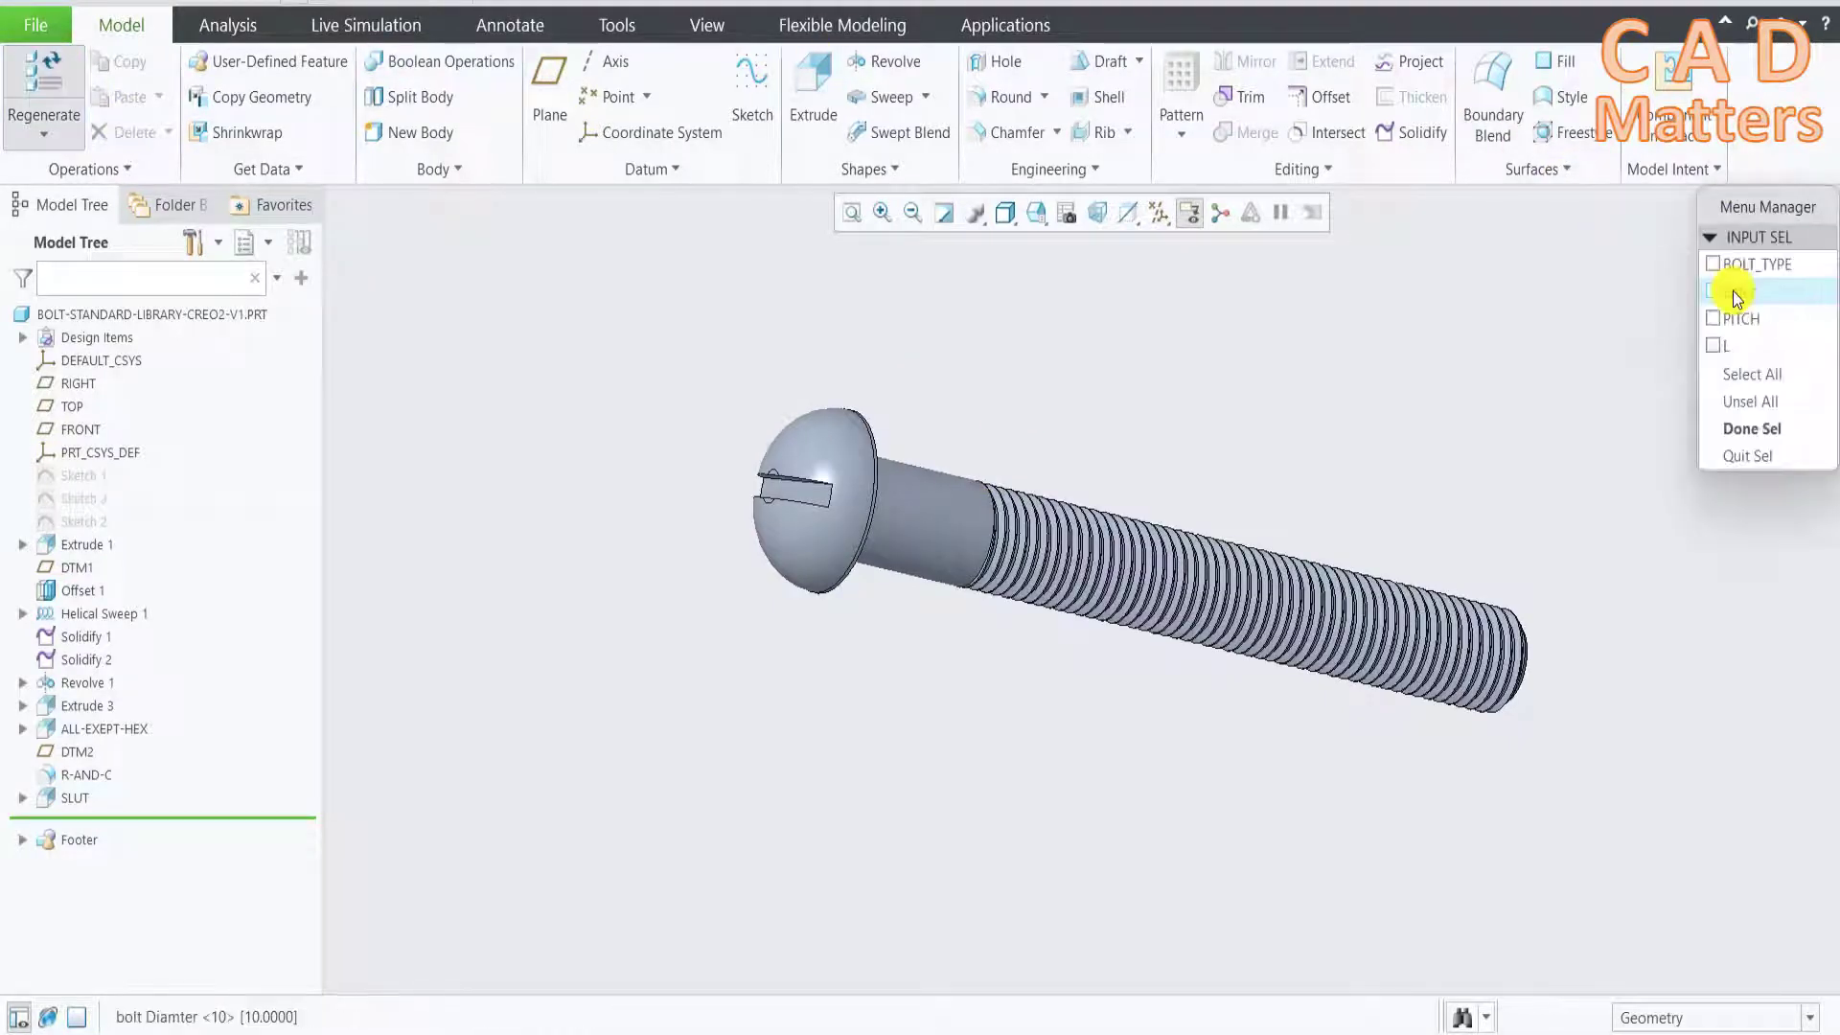
pyautogui.click(1751, 428)
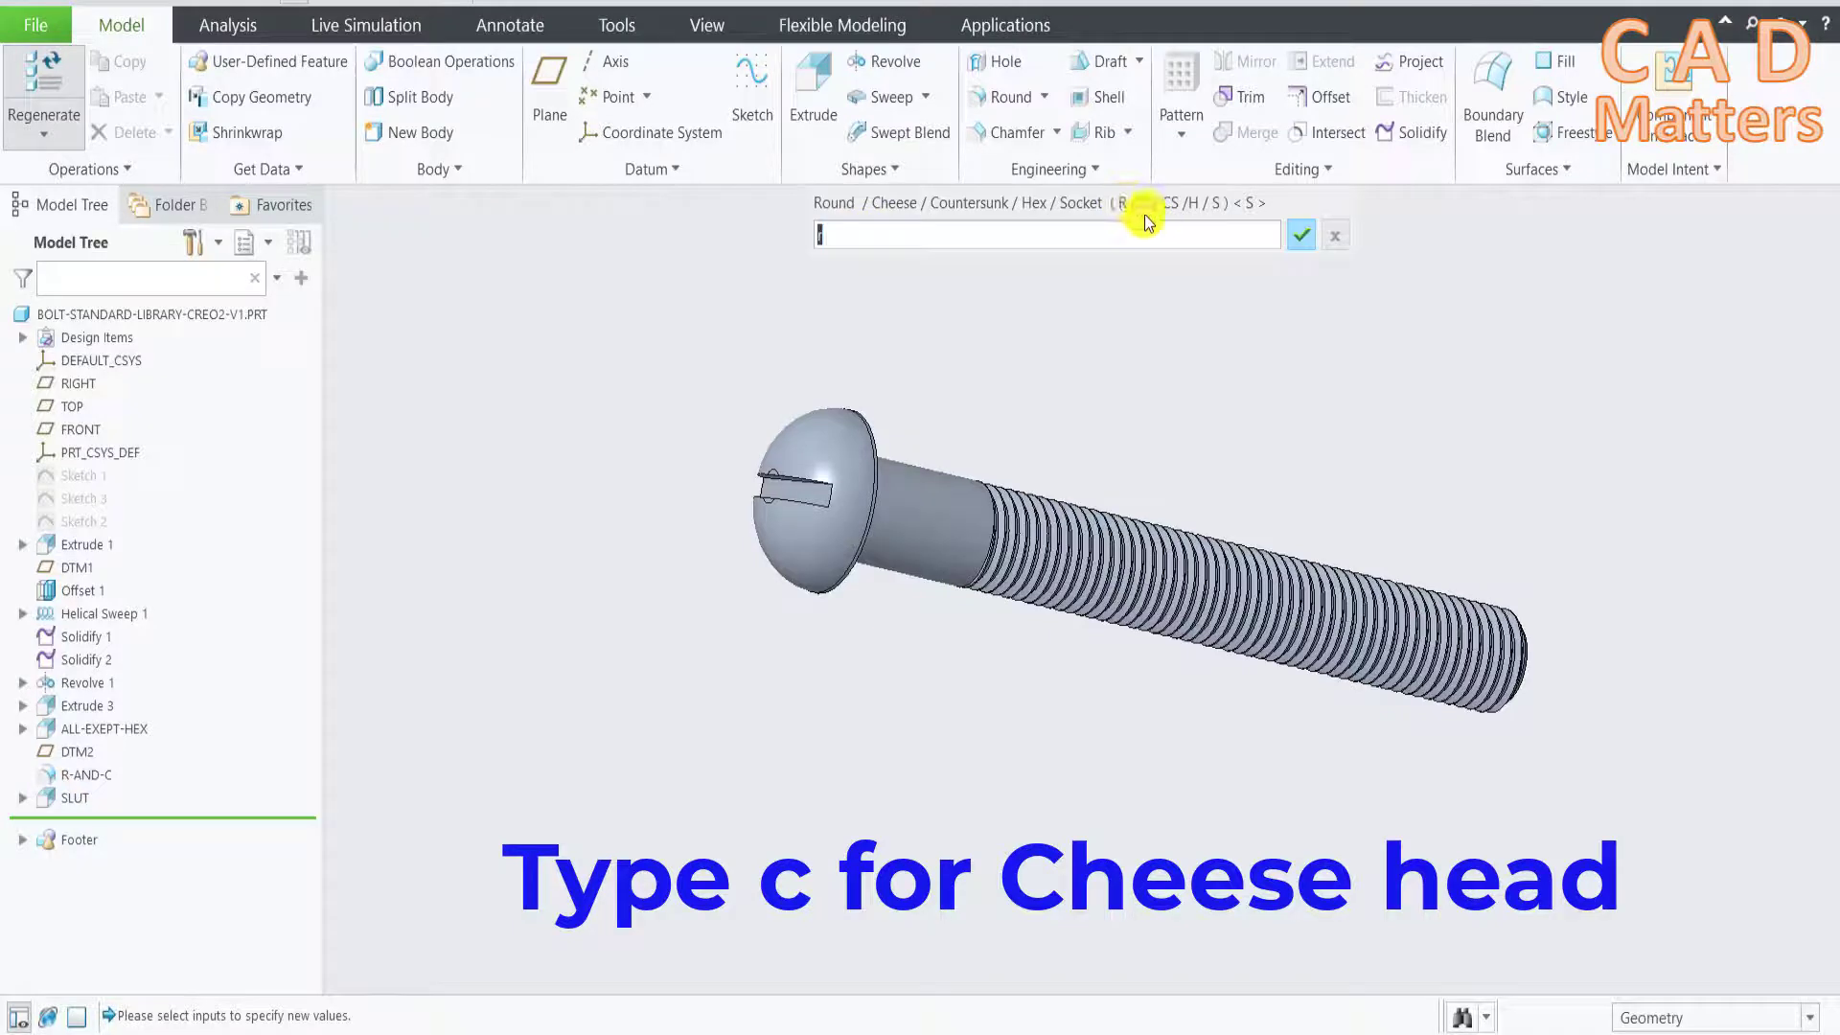
pyautogui.write('c')
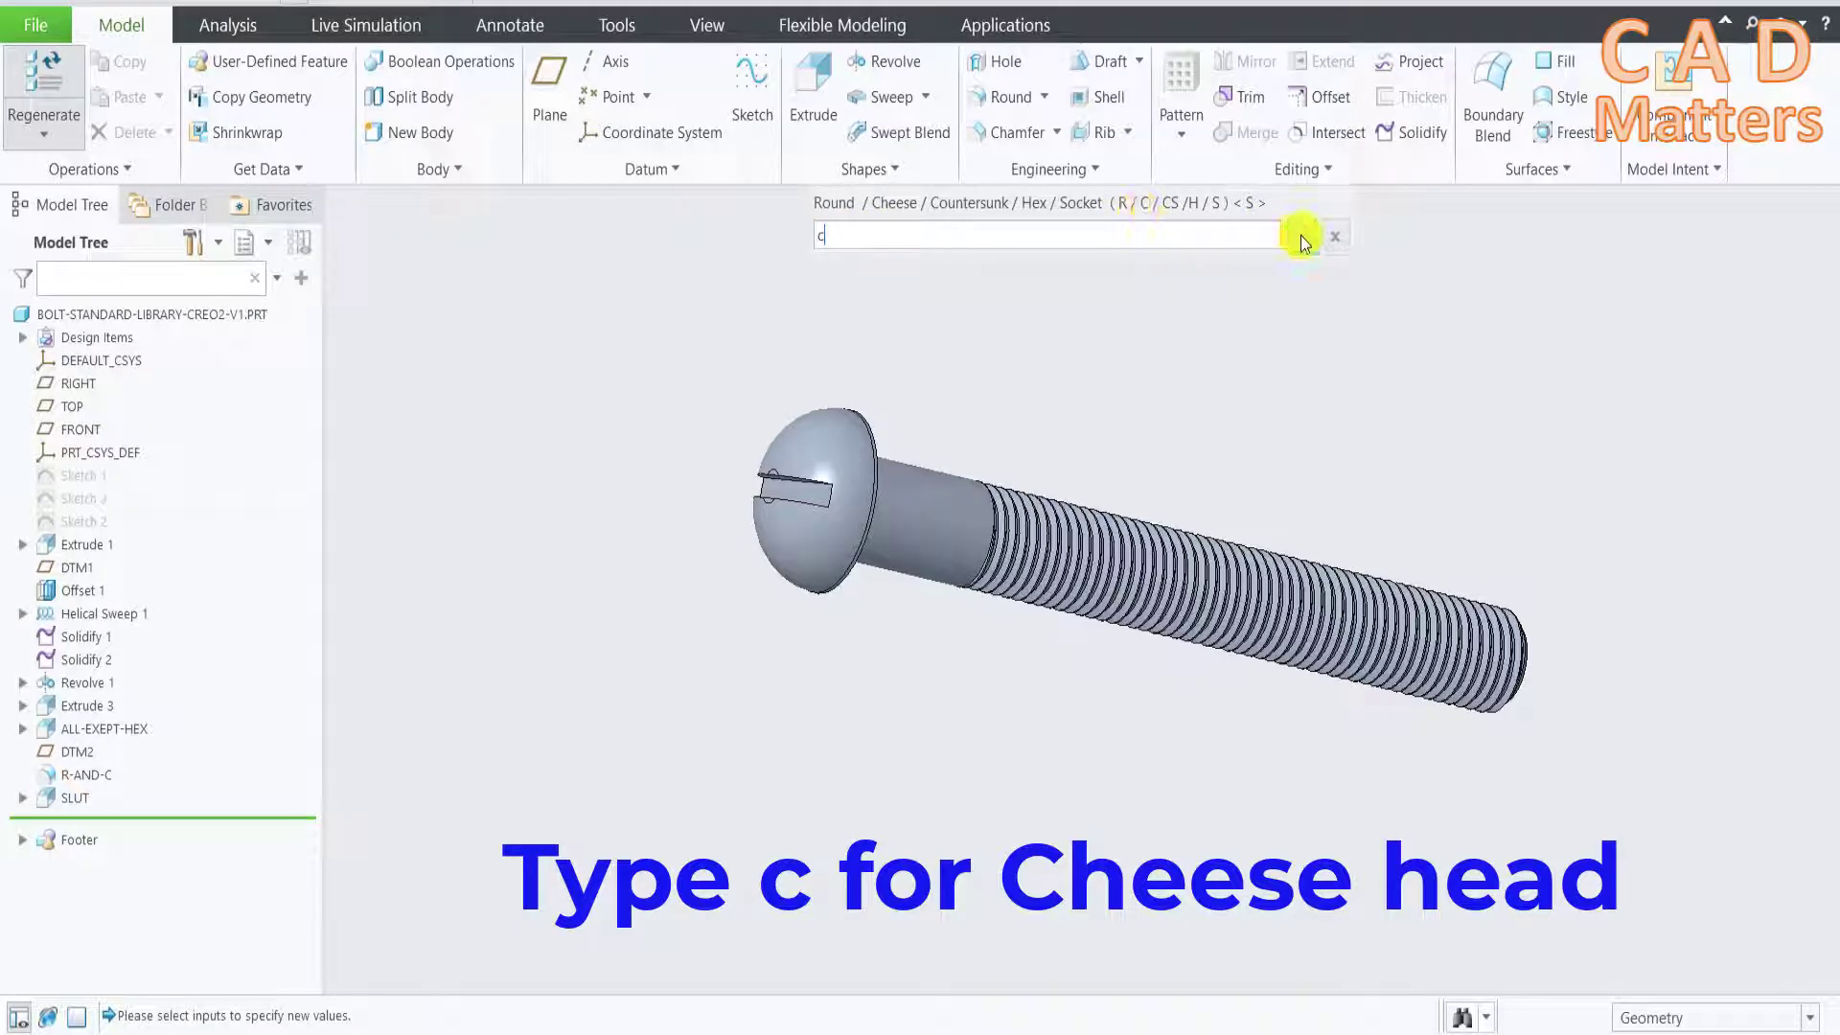
pyautogui.click(1301, 234)
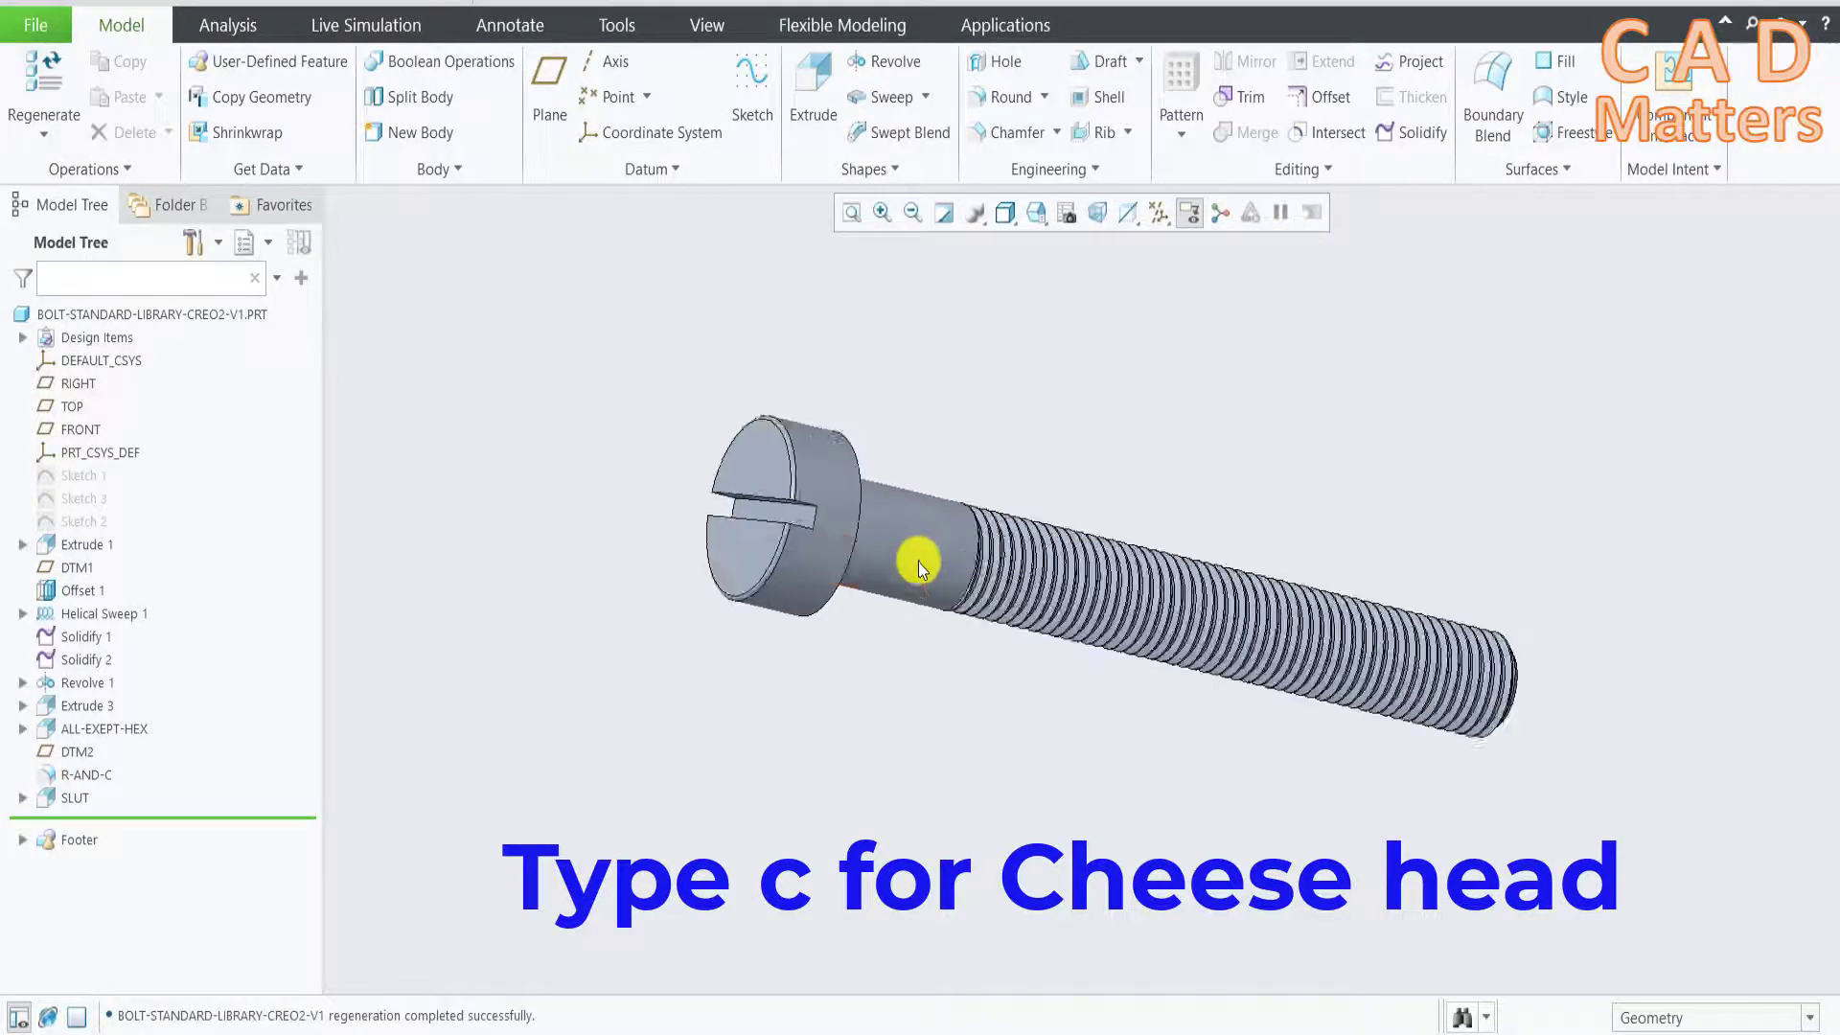
pyautogui.scroll(-3, 895, 515)
pyautogui.scroll(3, 776, 412)
pyautogui.moveTo(762, 345)
pyautogui.mouseDown(button='middle')
pyautogui.moveTo(886, 518)
pyautogui.moveTo(809, 473)
pyautogui.moveTo(875, 521)
pyautogui.moveTo(873, 495)
pyautogui.moveTo(821, 505)
pyautogui.moveTo(870, 533)
pyautogui.mouseUp(button='middle')
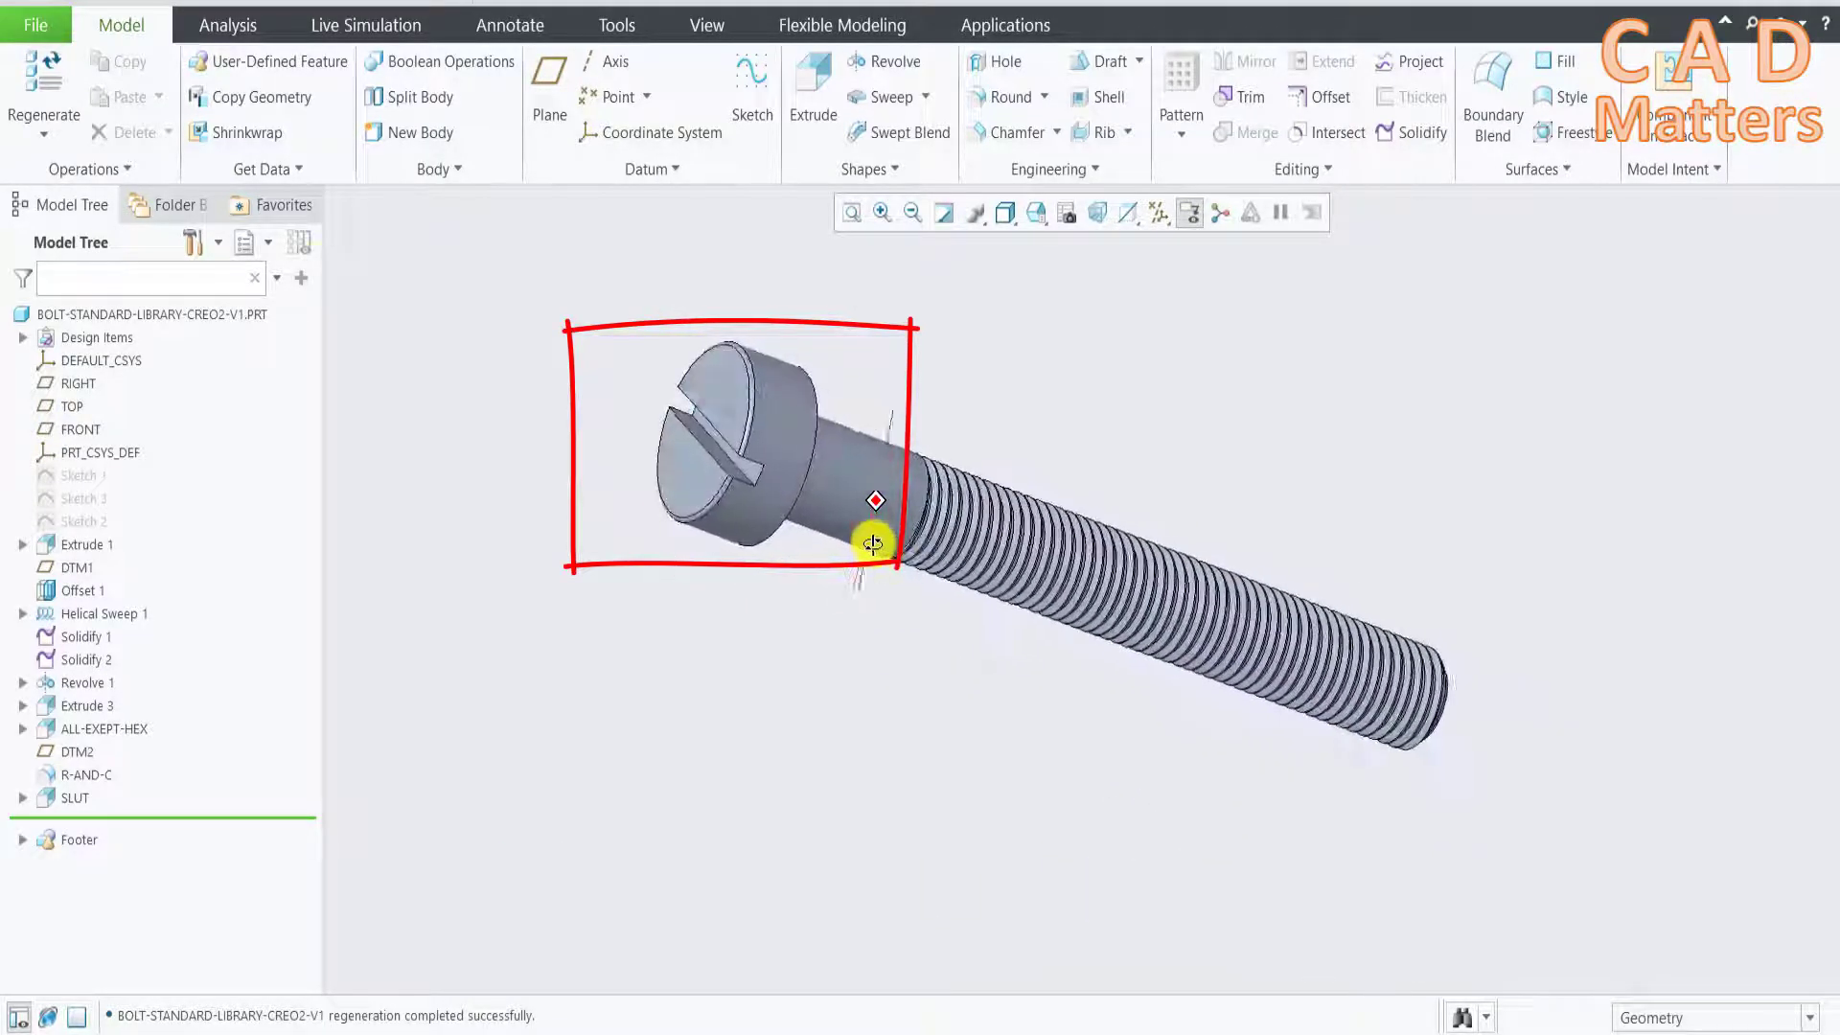
# Regenerate with BOLT_TYPE cs, giving the bolt a slotted countersunk head
pyautogui.click(38, 96)
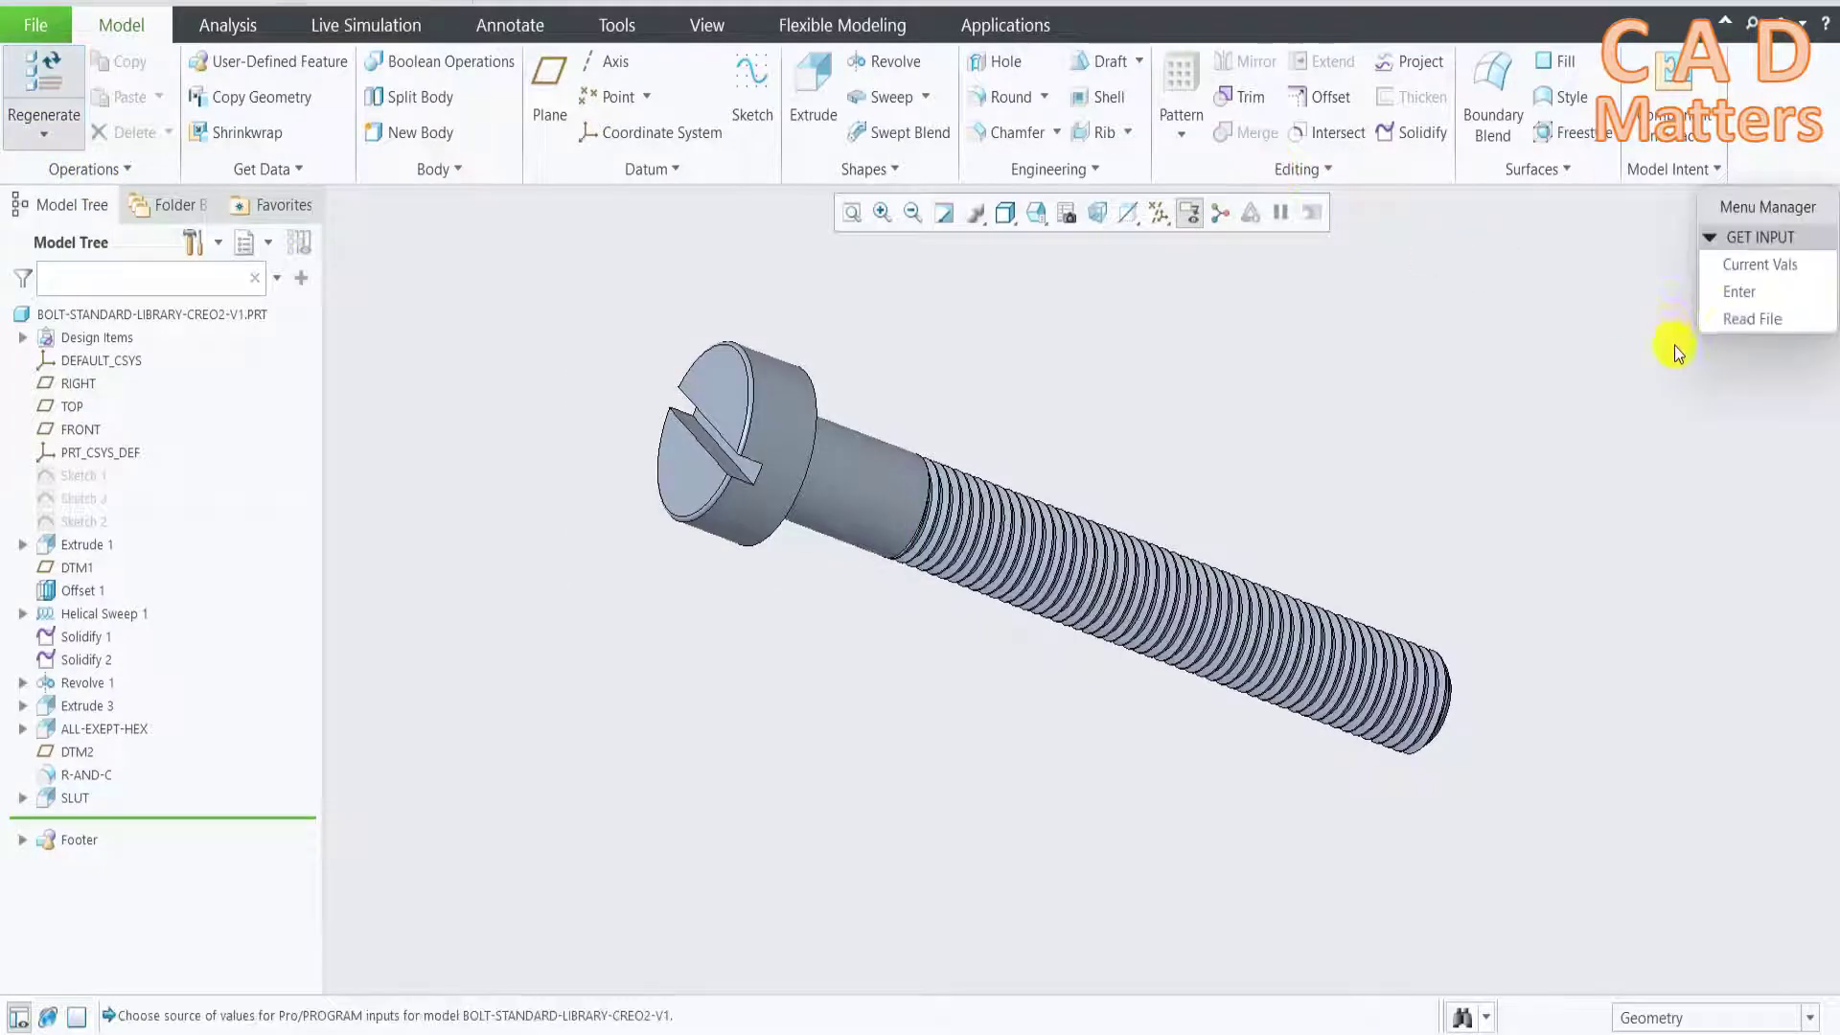
pyautogui.click(1745, 290)
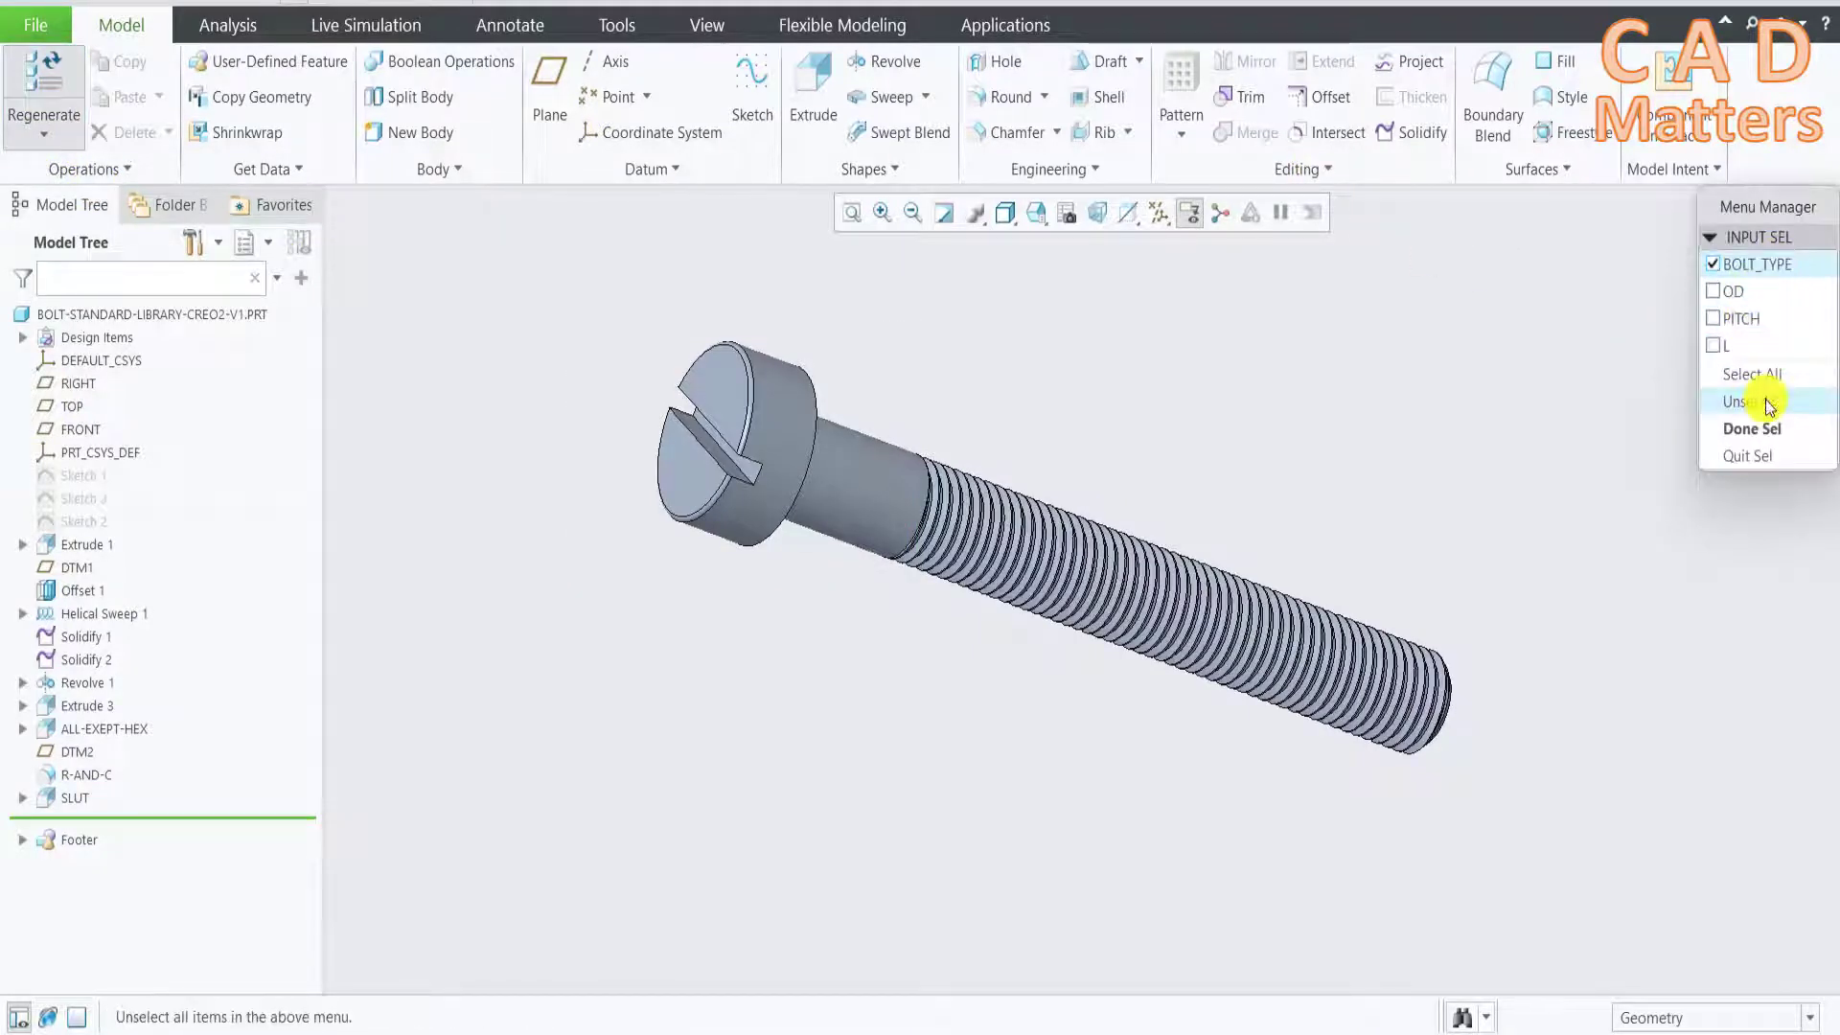
pyautogui.click(1763, 433)
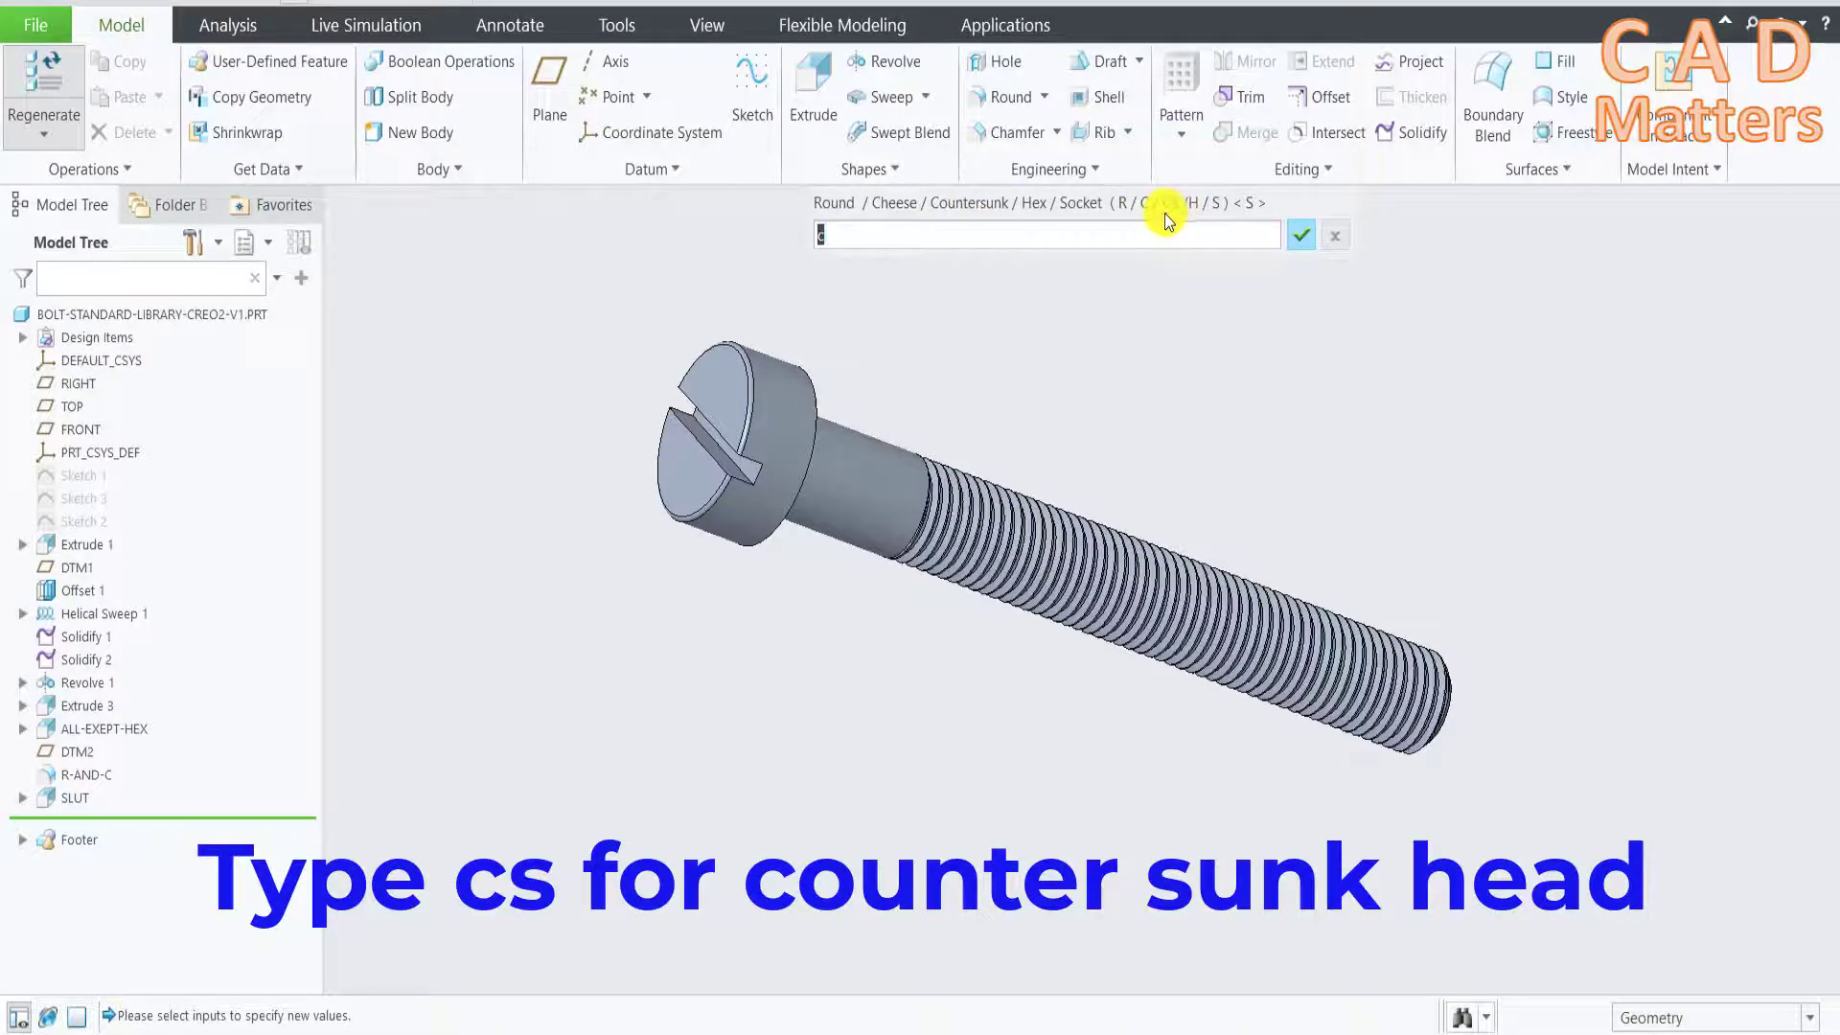
pyautogui.click(883, 238)
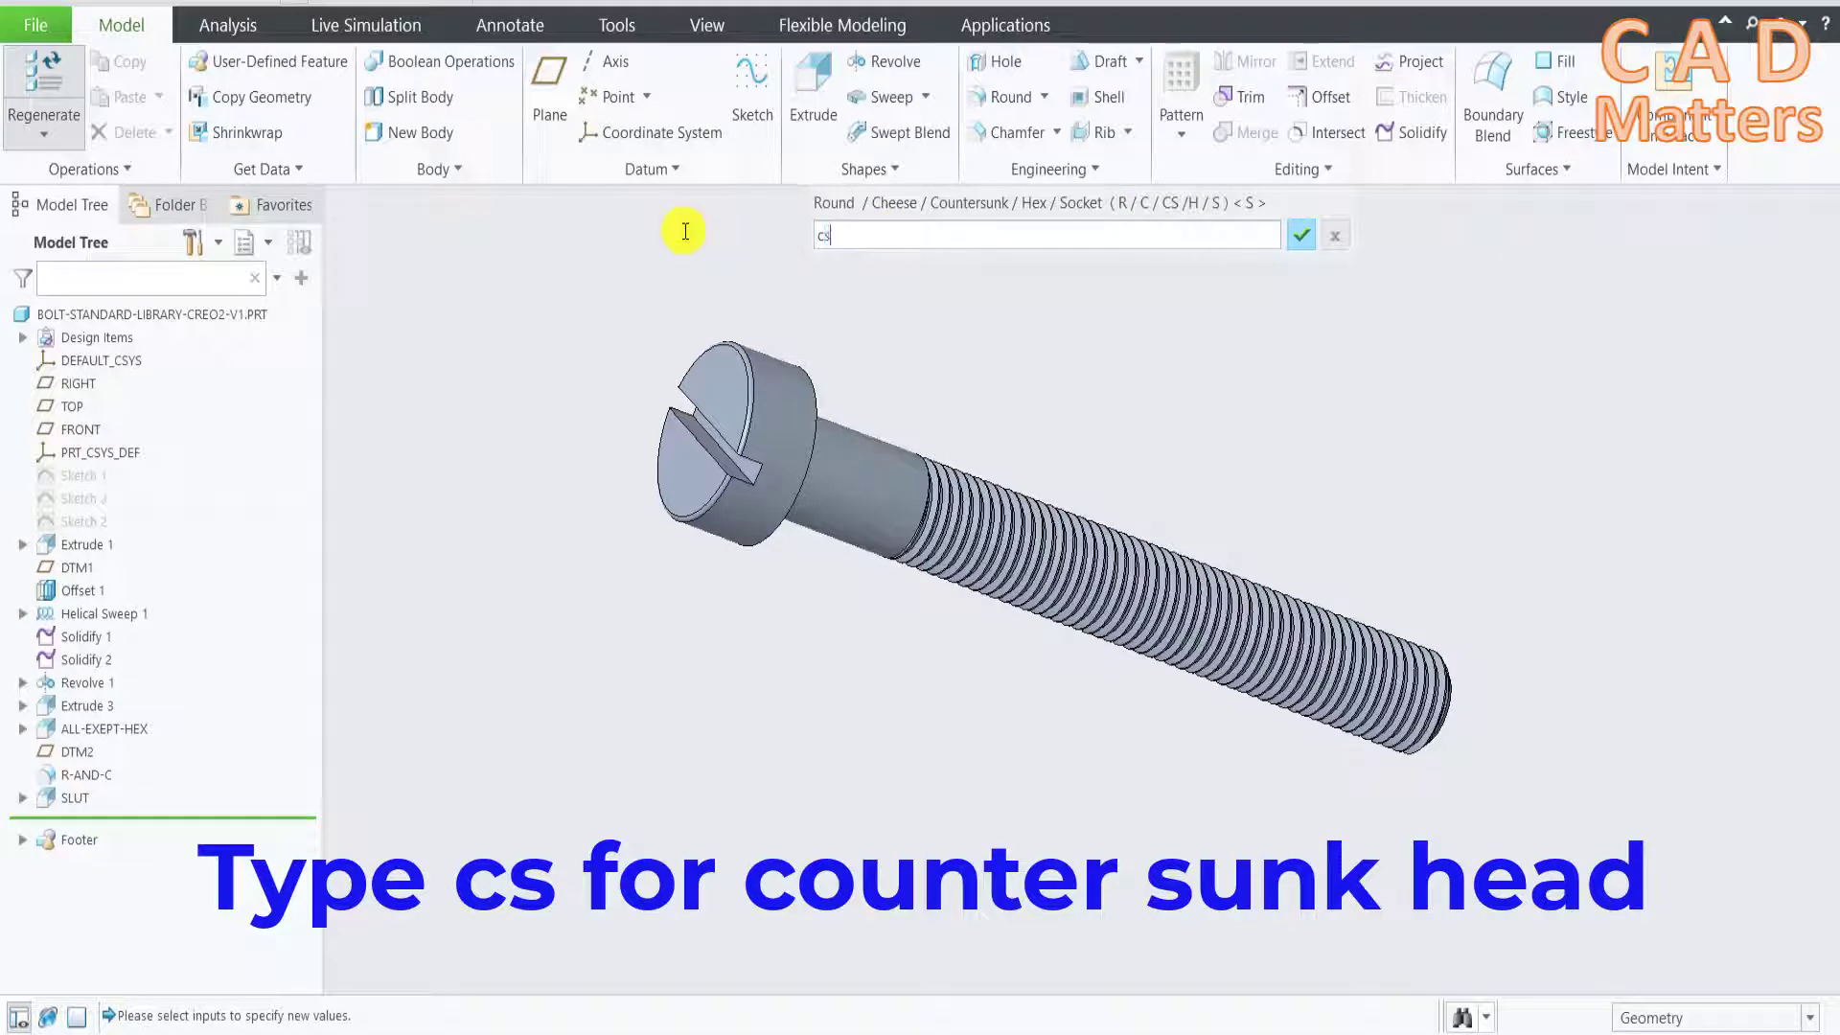
pyautogui.press('Return')
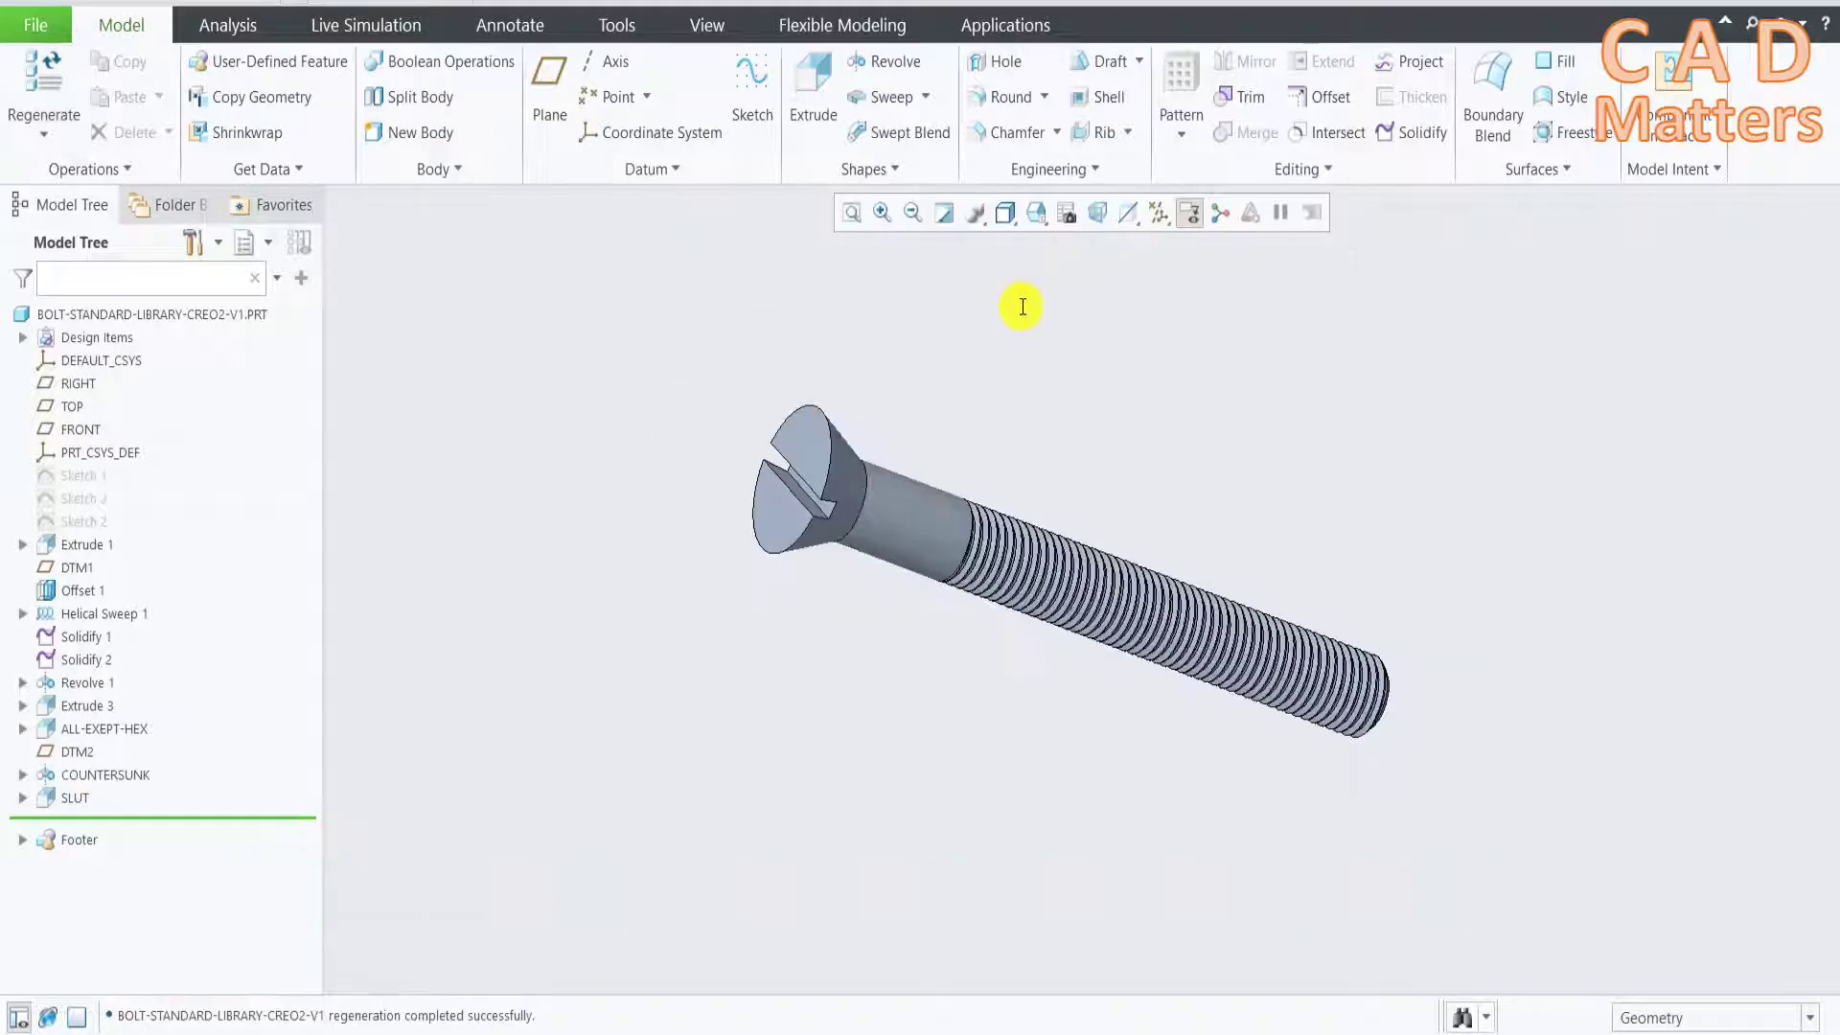
pyautogui.scroll(3, 1023, 599)
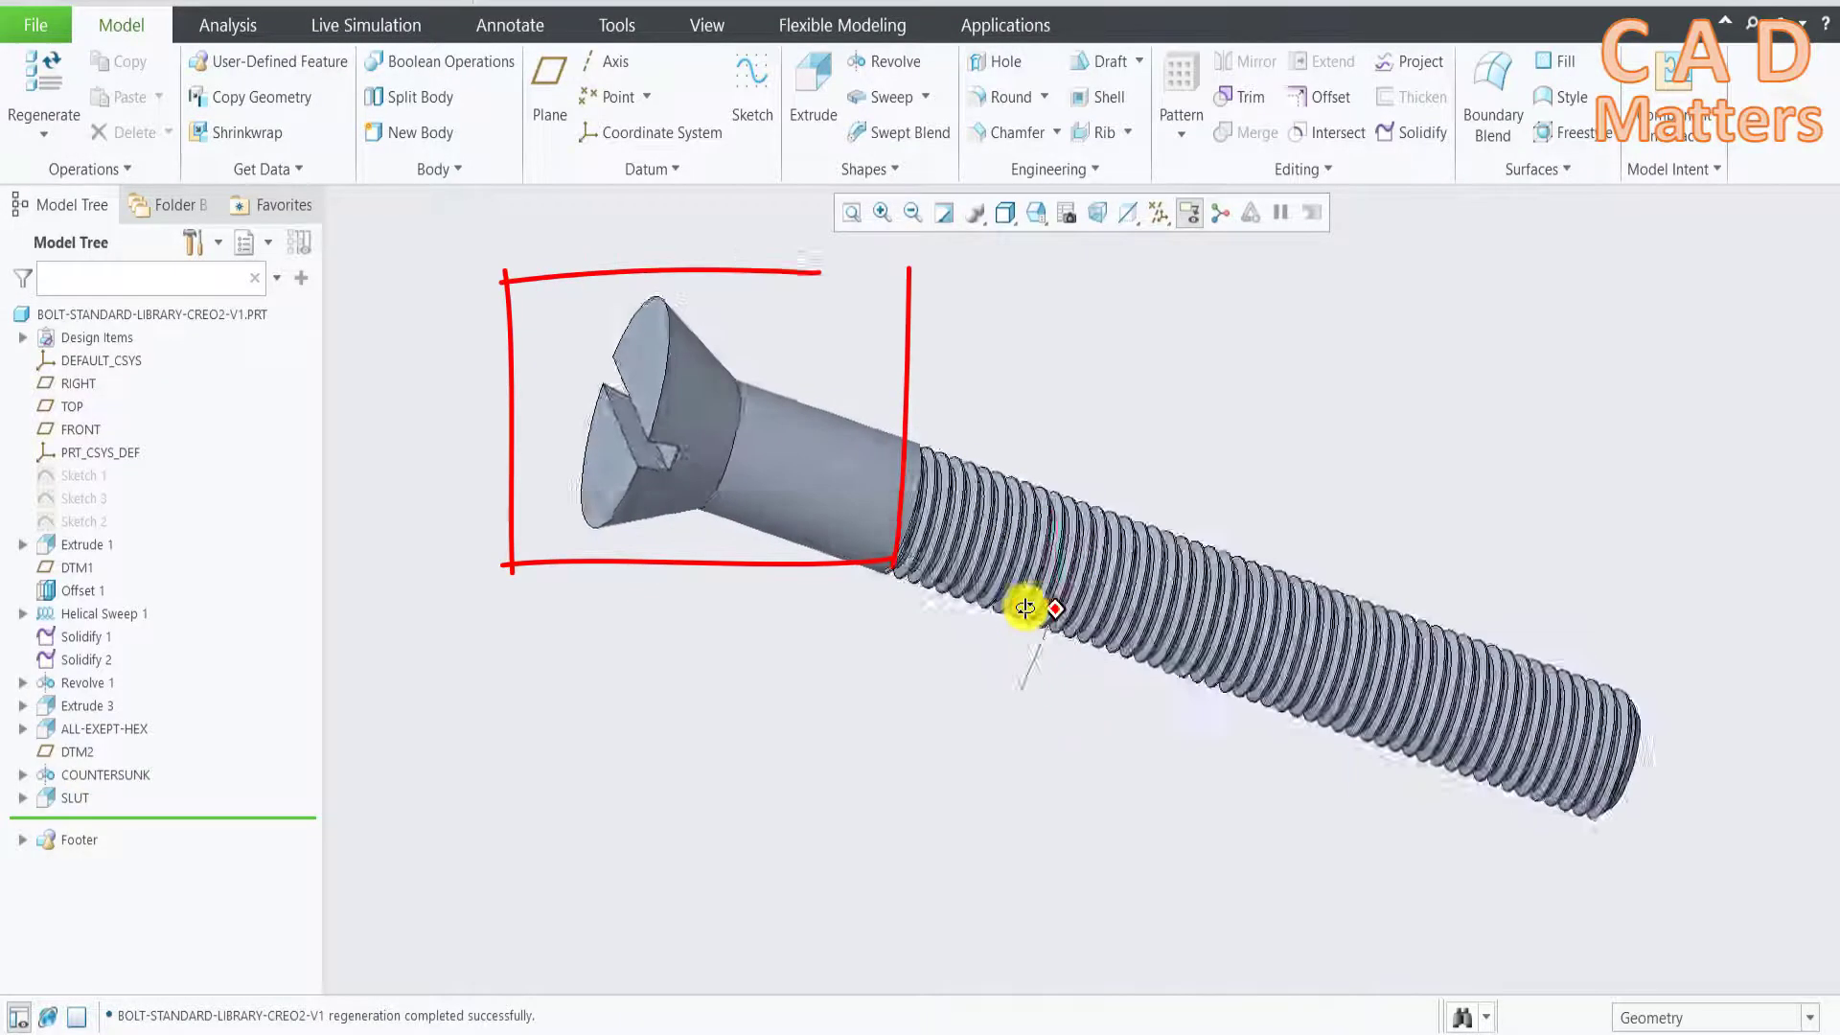
pyautogui.moveTo(1027, 604)
pyautogui.mouseDown(button='middle')
pyautogui.moveTo(976, 593)
pyautogui.moveTo(1093, 650)
pyautogui.moveTo(901, 319)
pyautogui.mouseUp(button='middle')
# Regenerate with BOLT_TYPE h, producing a hex head with HEX1 and HEX2 features
pyautogui.click(43, 82)
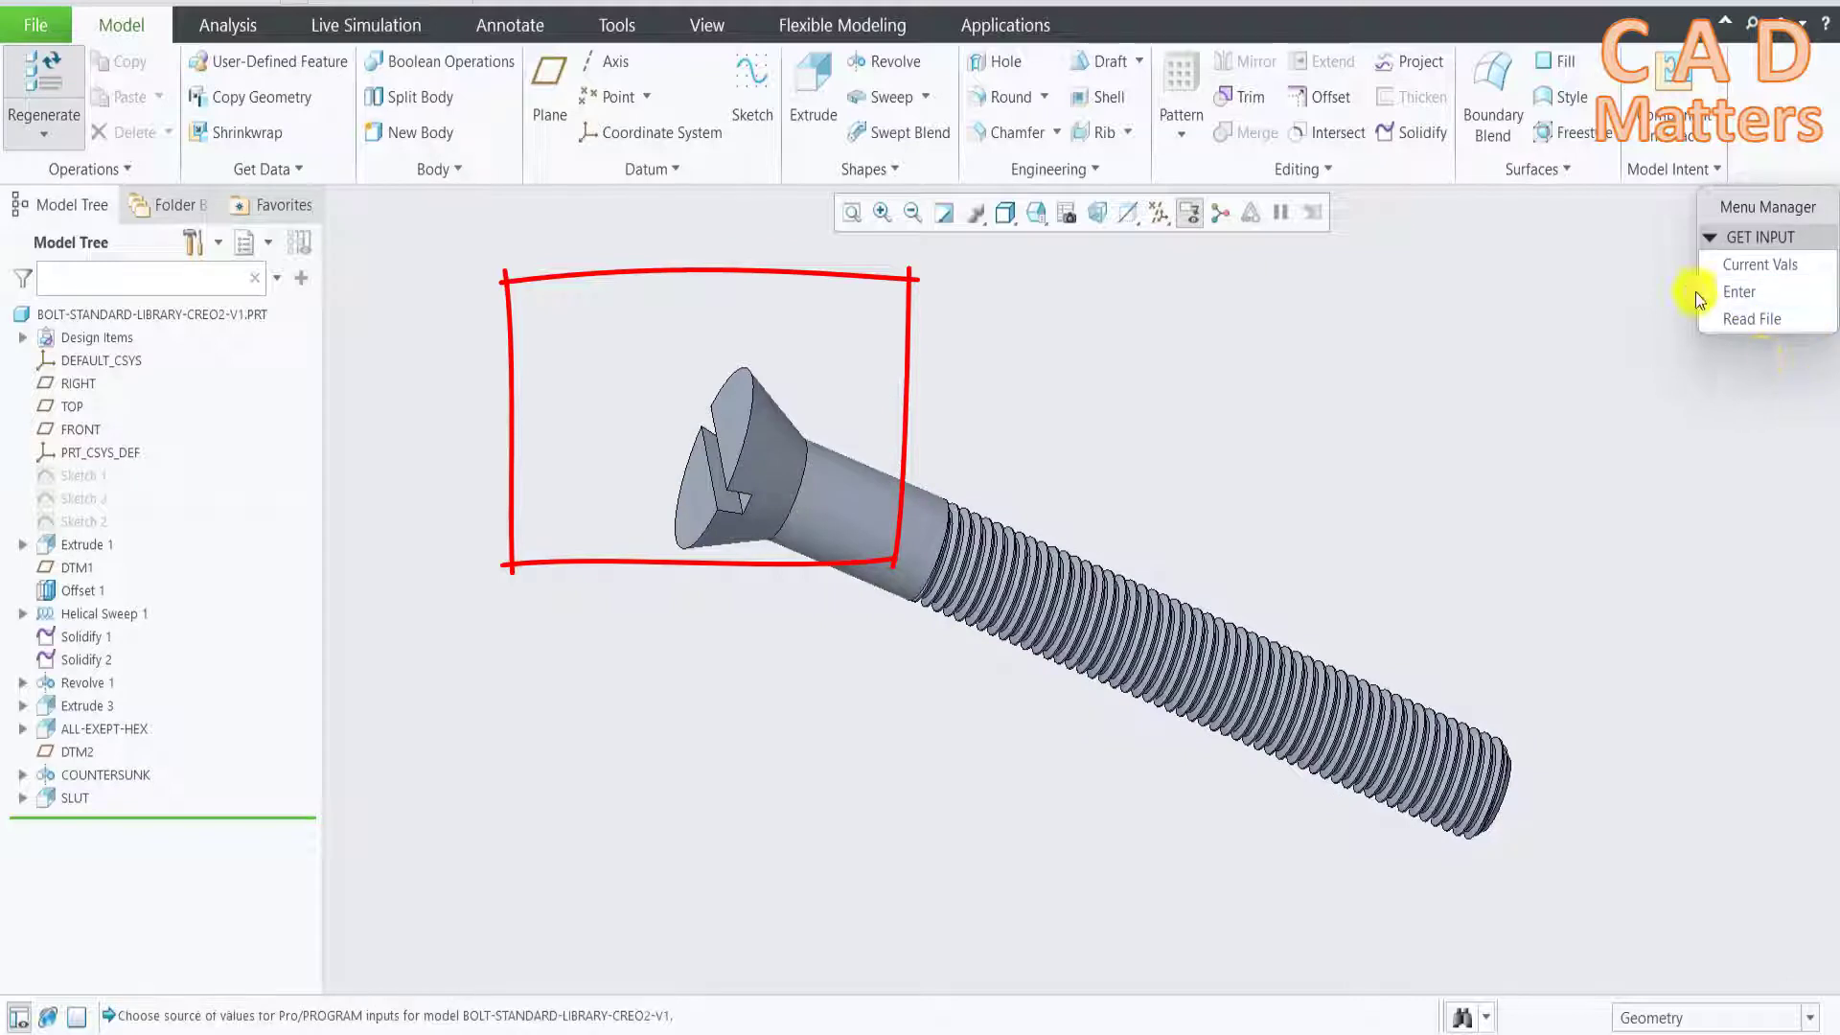
pyautogui.click(1757, 297)
pyautogui.click(1760, 264)
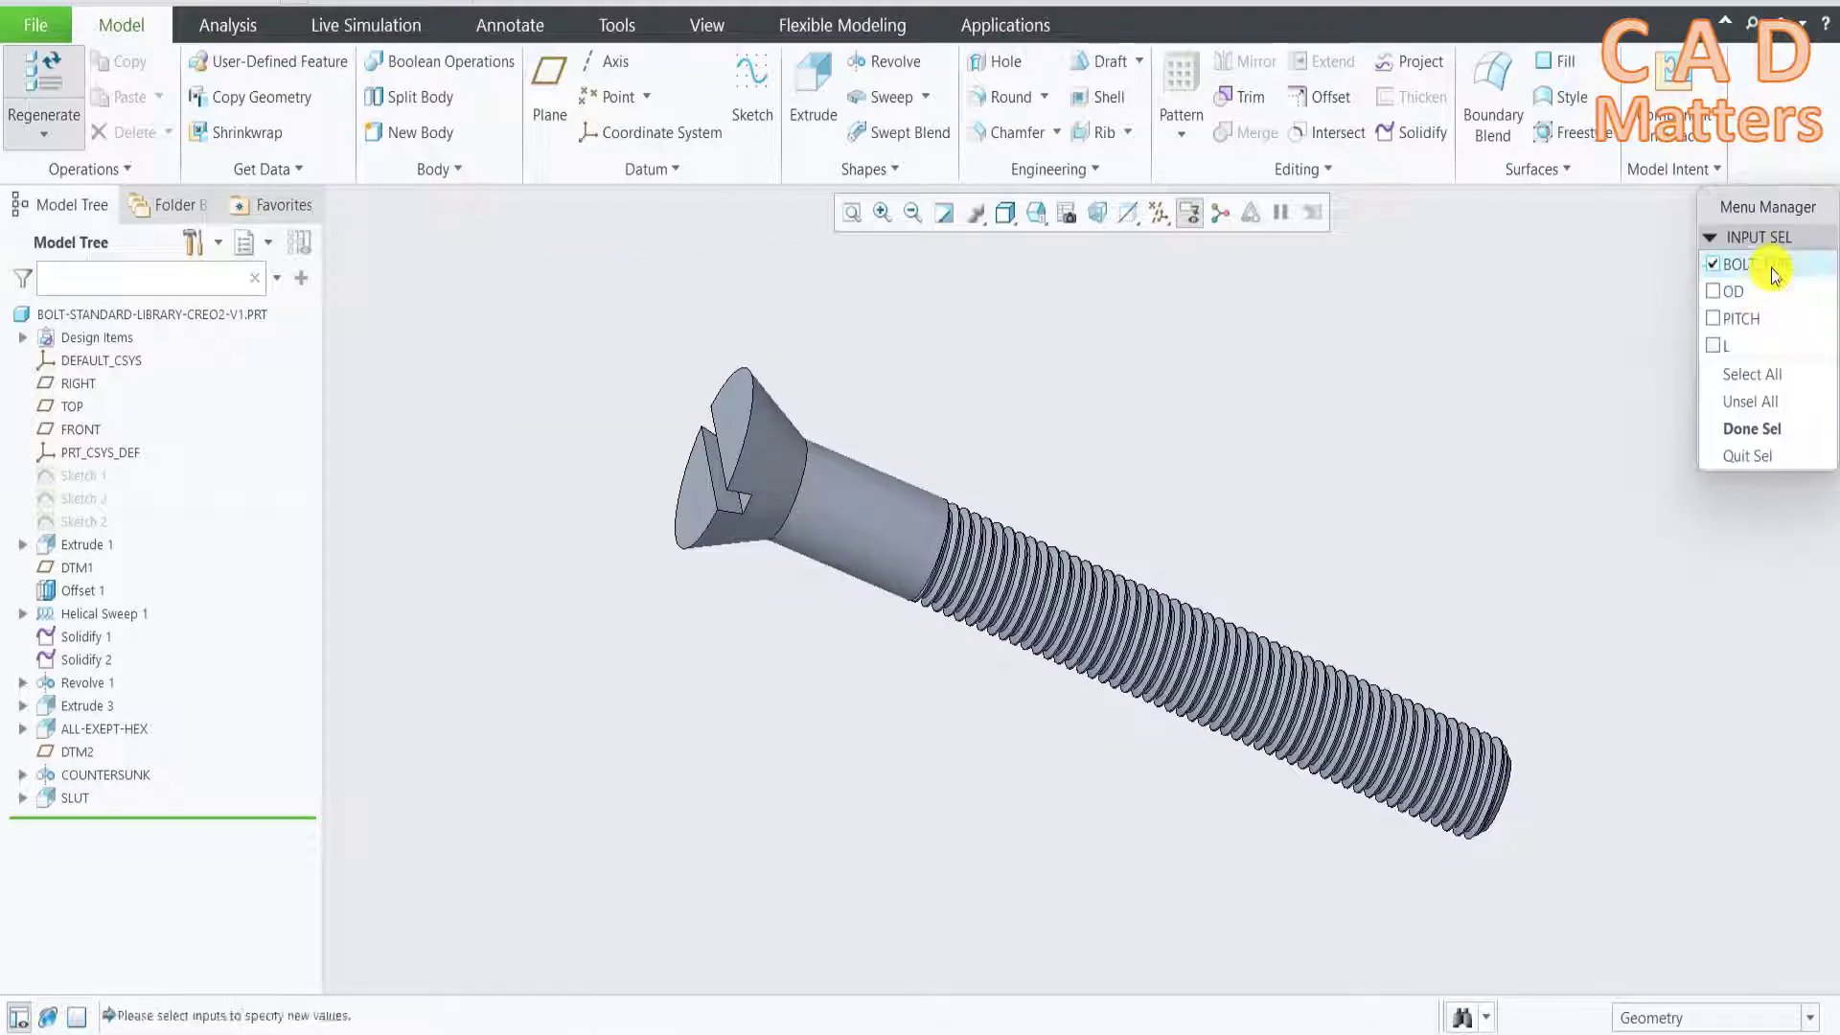
pyautogui.click(1751, 435)
pyautogui.write('h')
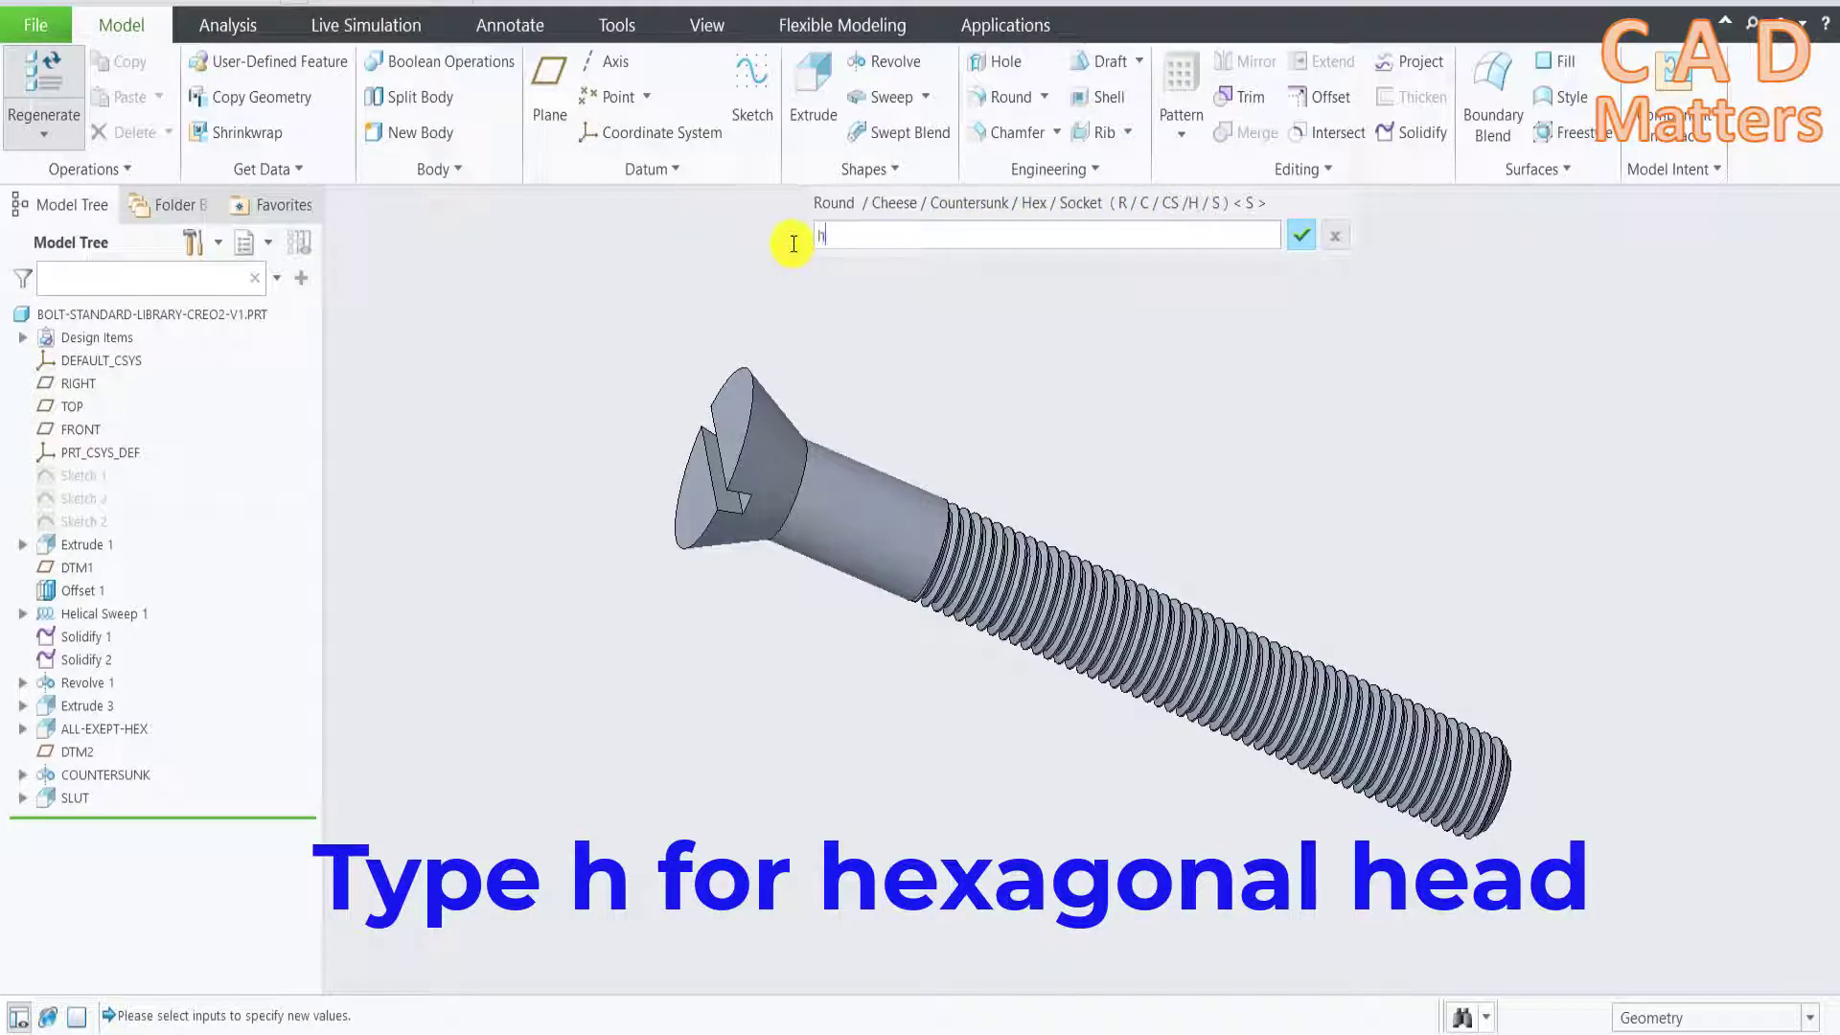
pyautogui.click(1301, 235)
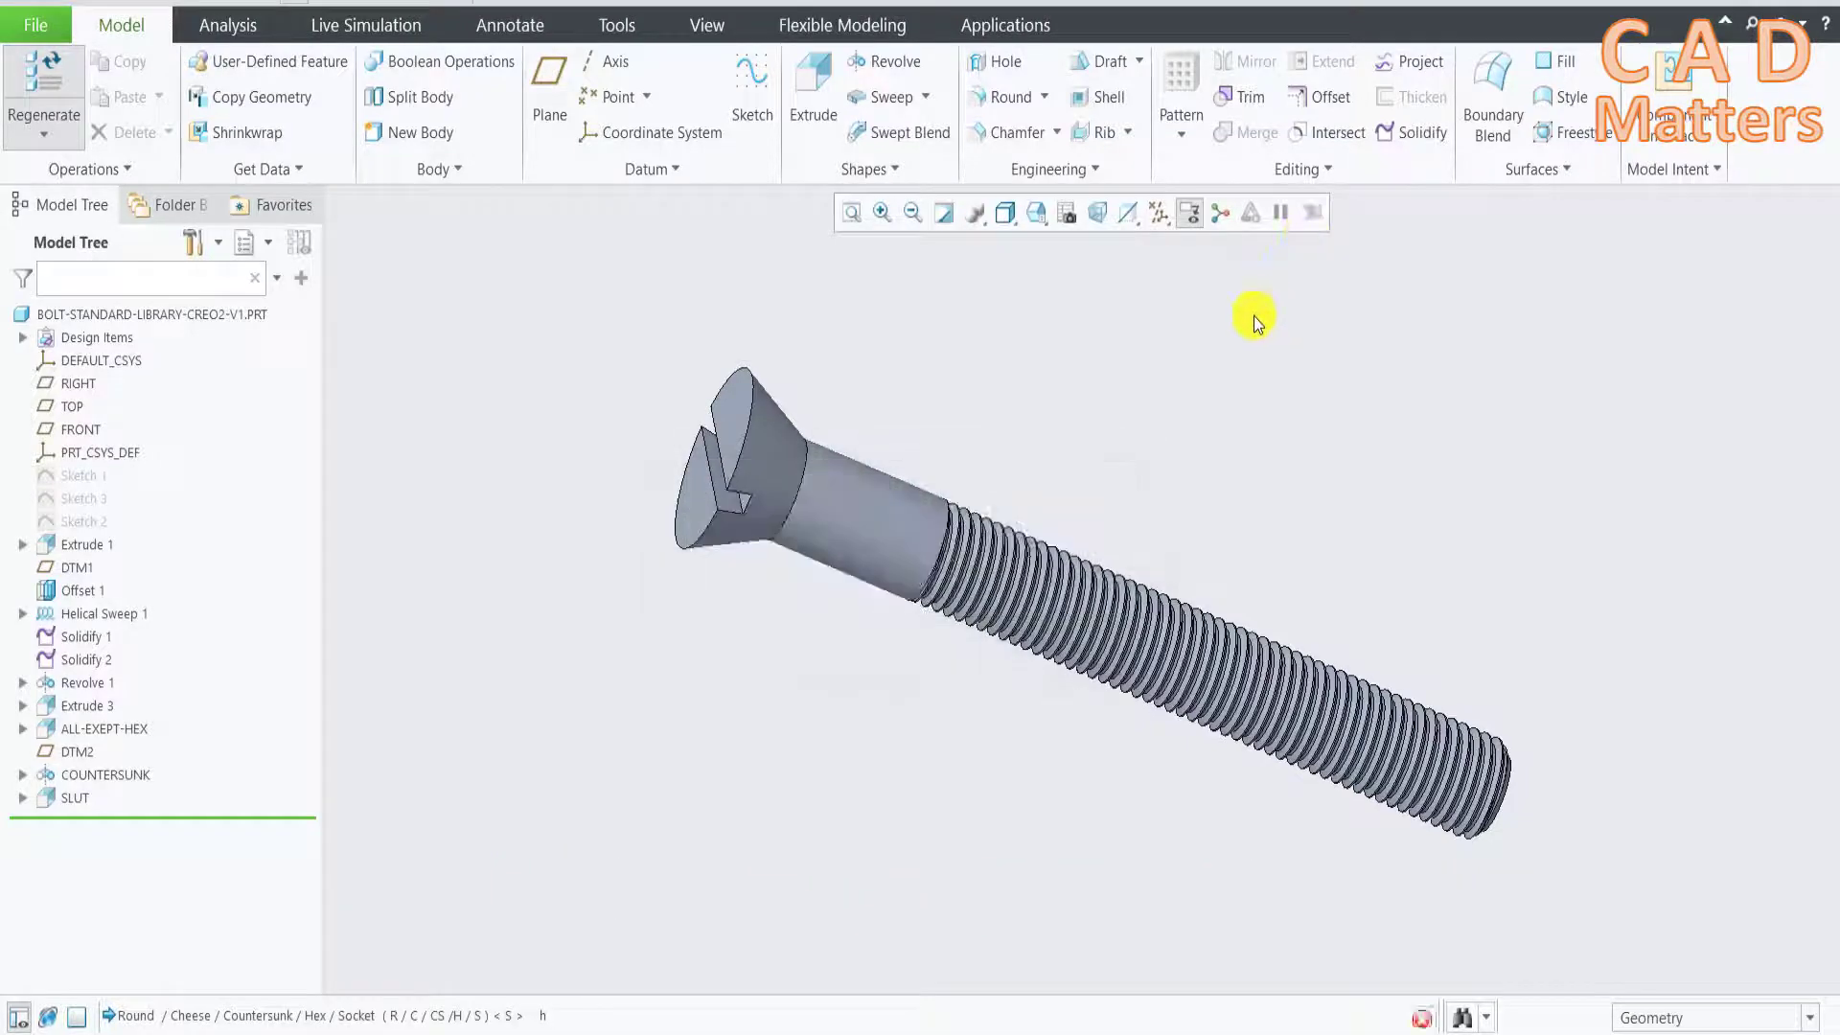
pyautogui.moveTo(968, 438)
pyautogui.mouseDown(button='middle')
pyautogui.moveTo(1028, 440)
pyautogui.moveTo(915, 386)
pyautogui.moveTo(1048, 435)
pyautogui.moveTo(929, 422)
pyautogui.moveTo(994, 444)
pyautogui.mouseUp(button='middle')
pyautogui.click(38, 76)
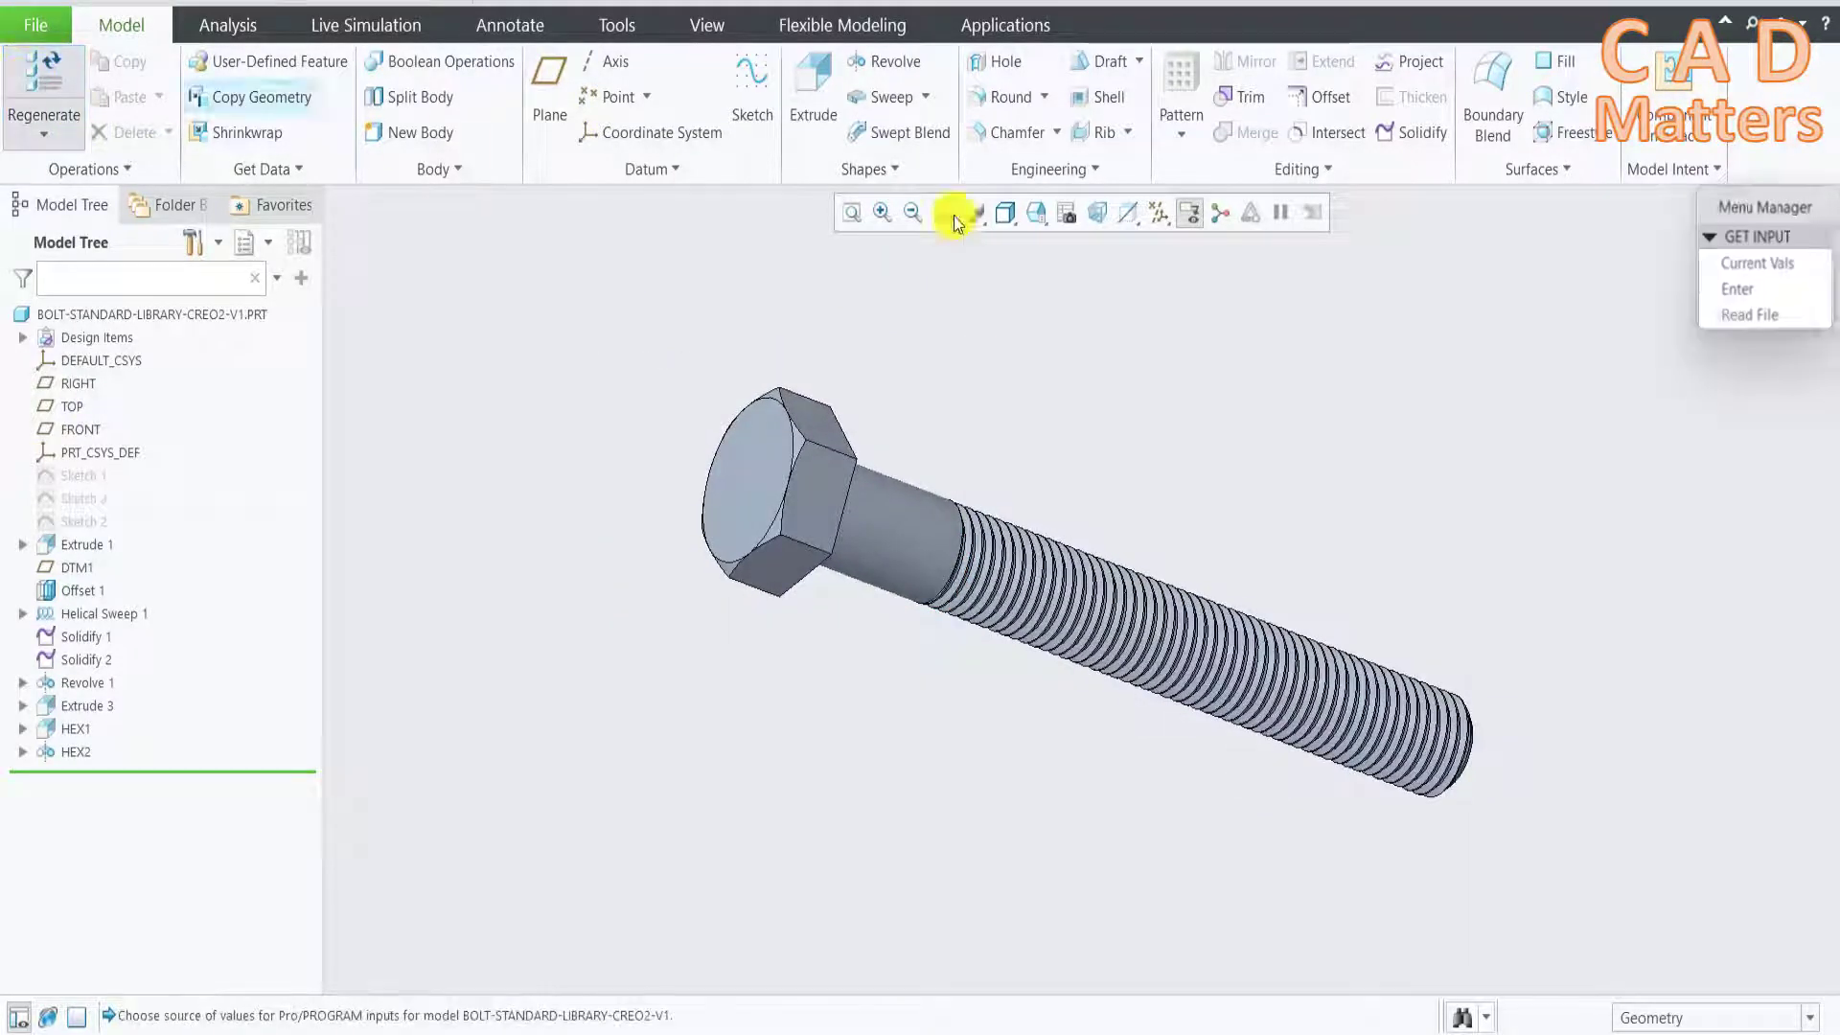
pyautogui.click(1750, 291)
pyautogui.click(1757, 268)
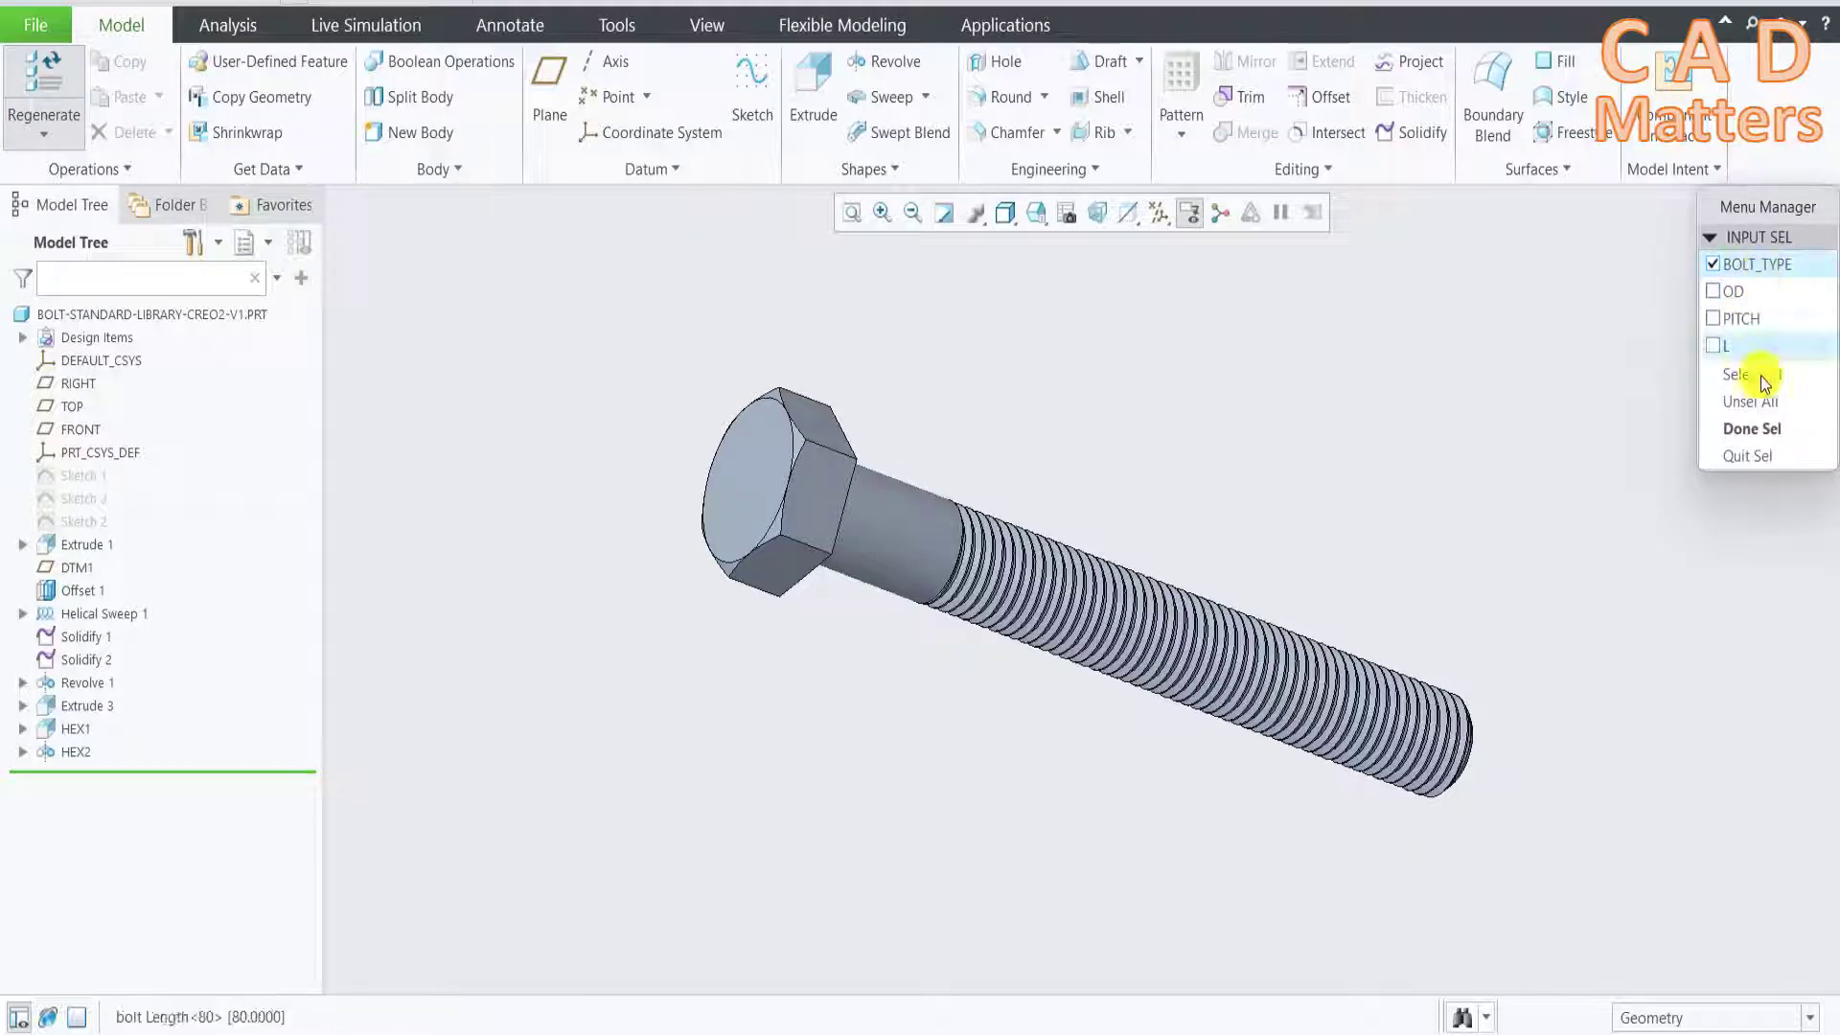
pyautogui.click(1752, 428)
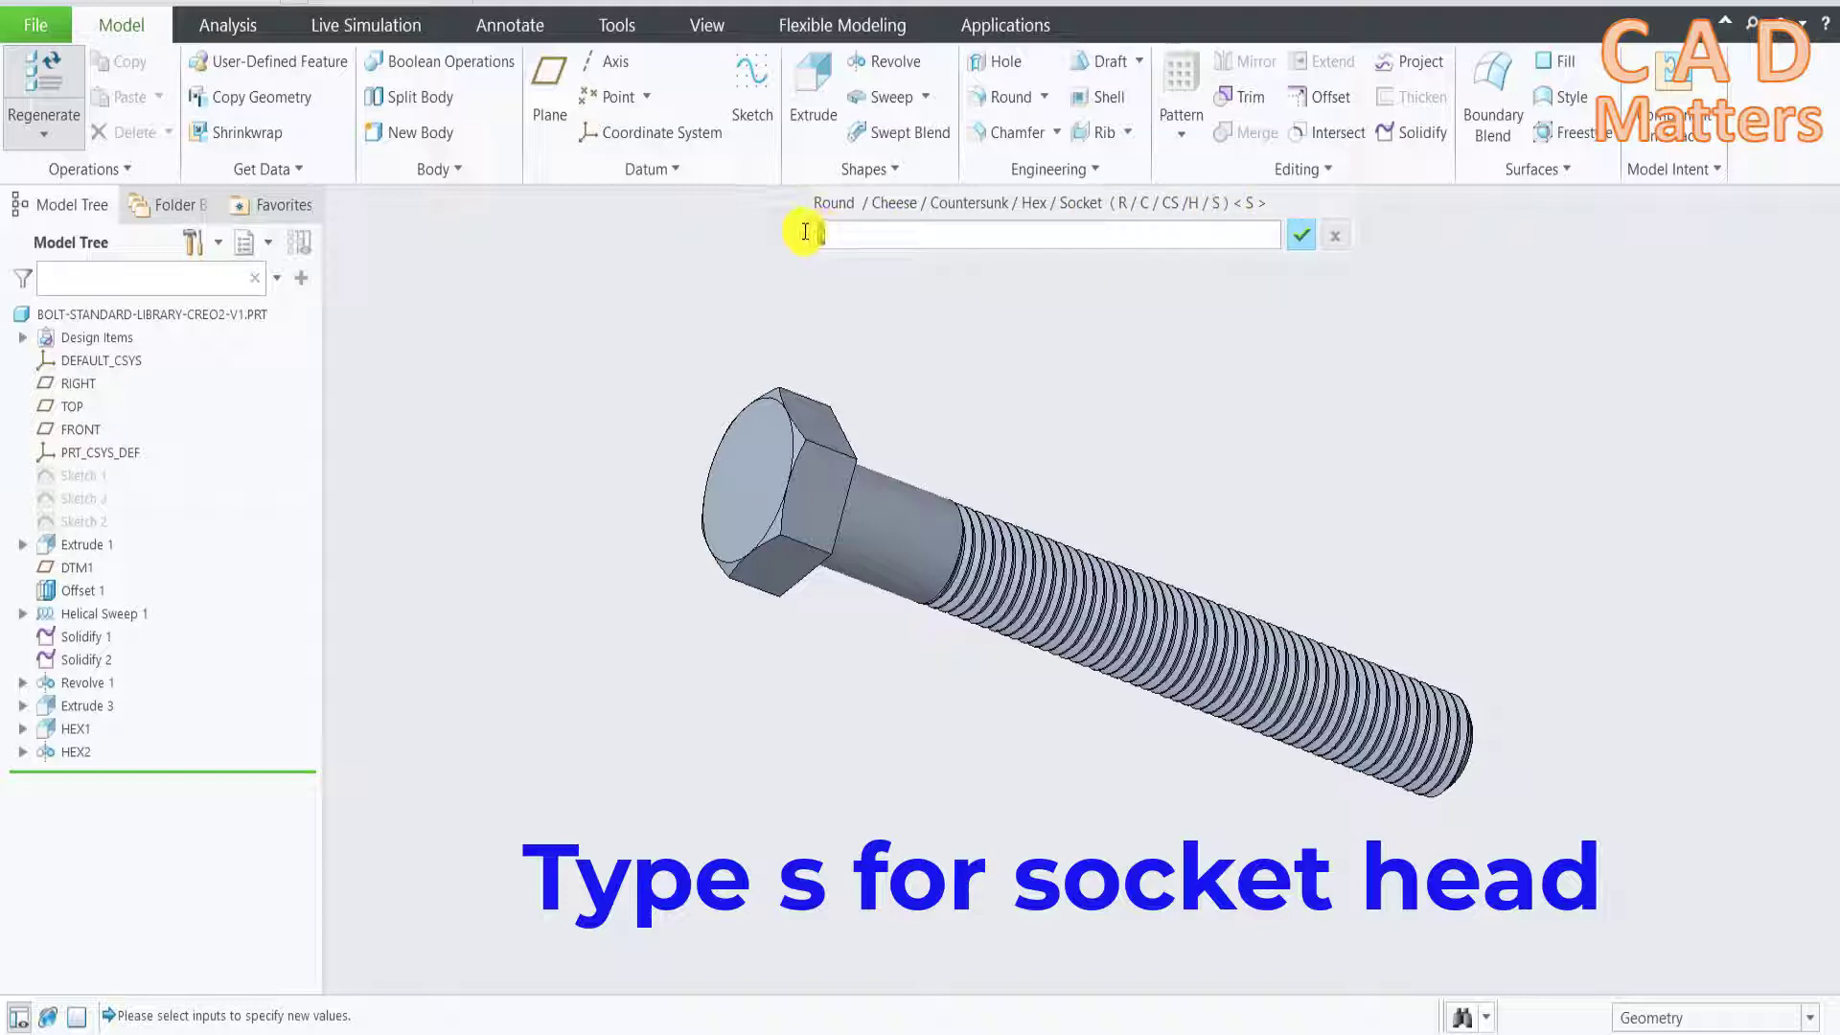
pyautogui.write('s')
pyautogui.click(1301, 237)
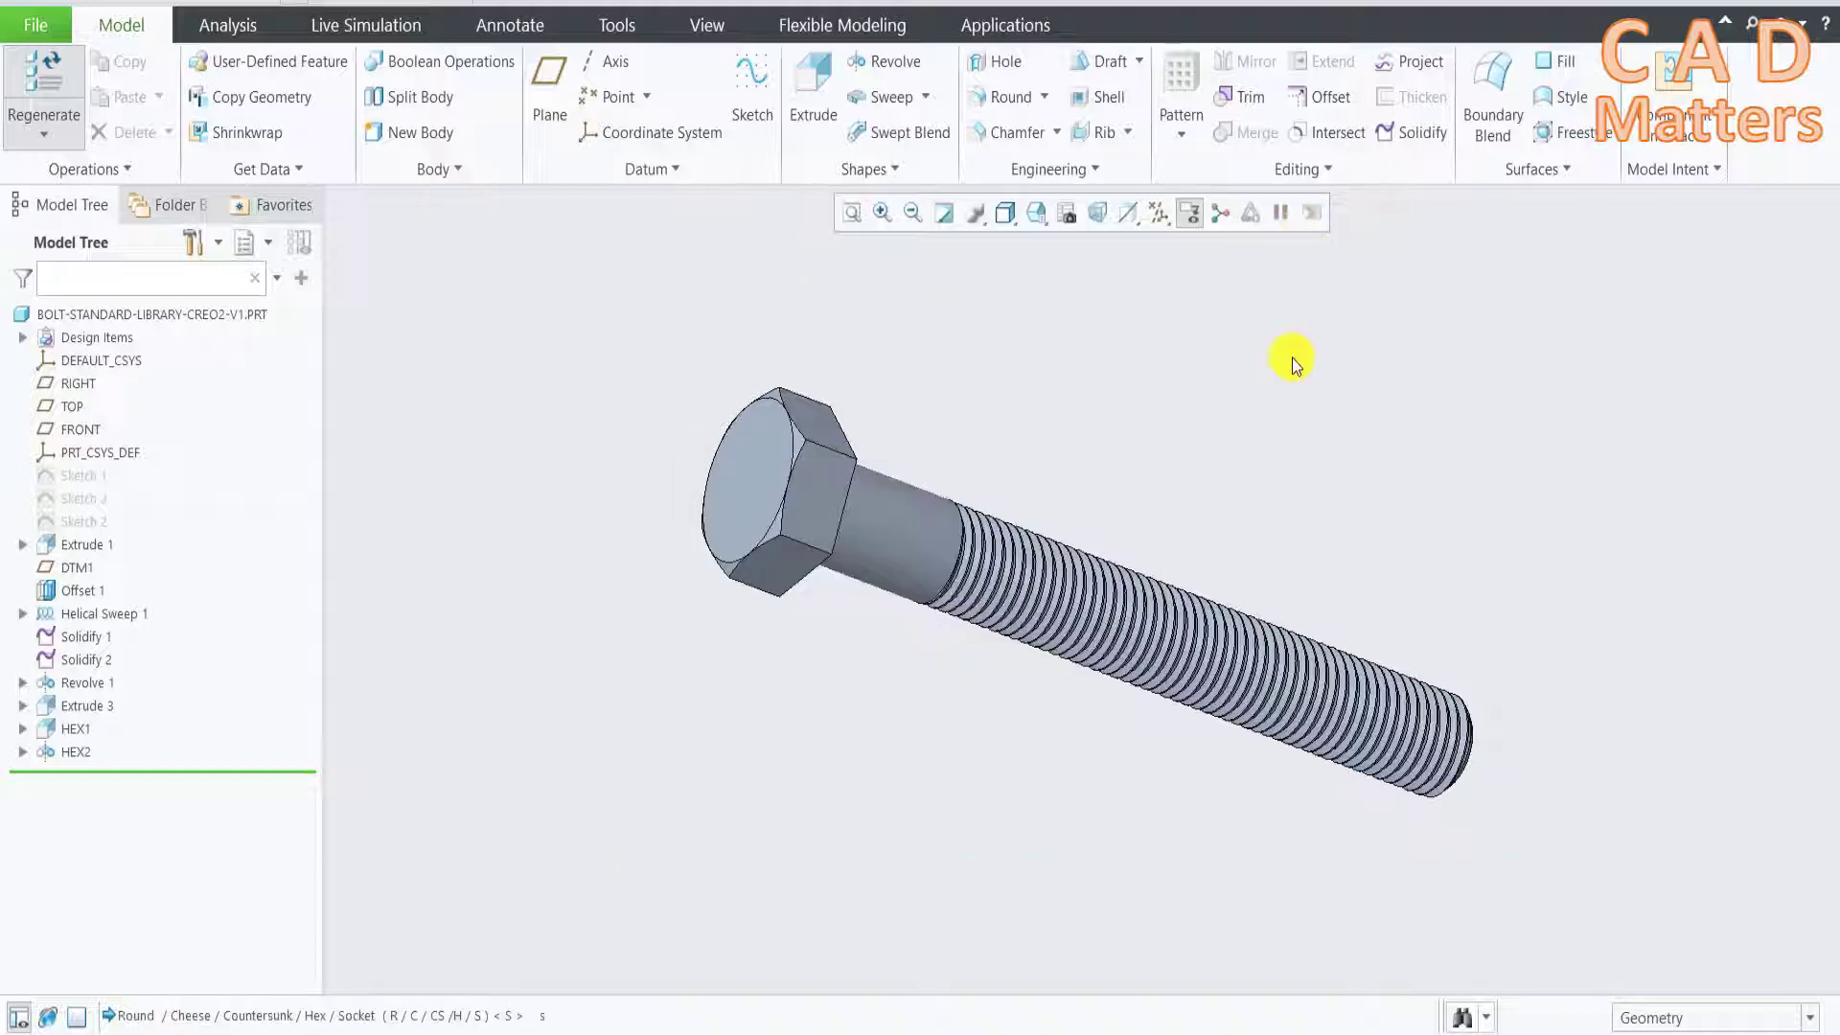
pyautogui.moveTo(1124, 470)
pyautogui.mouseDown(button='middle')
pyautogui.moveTo(992, 501)
pyautogui.moveTo(1036, 506)
pyautogui.moveTo(990, 488)
pyautogui.mouseUp(button='middle')
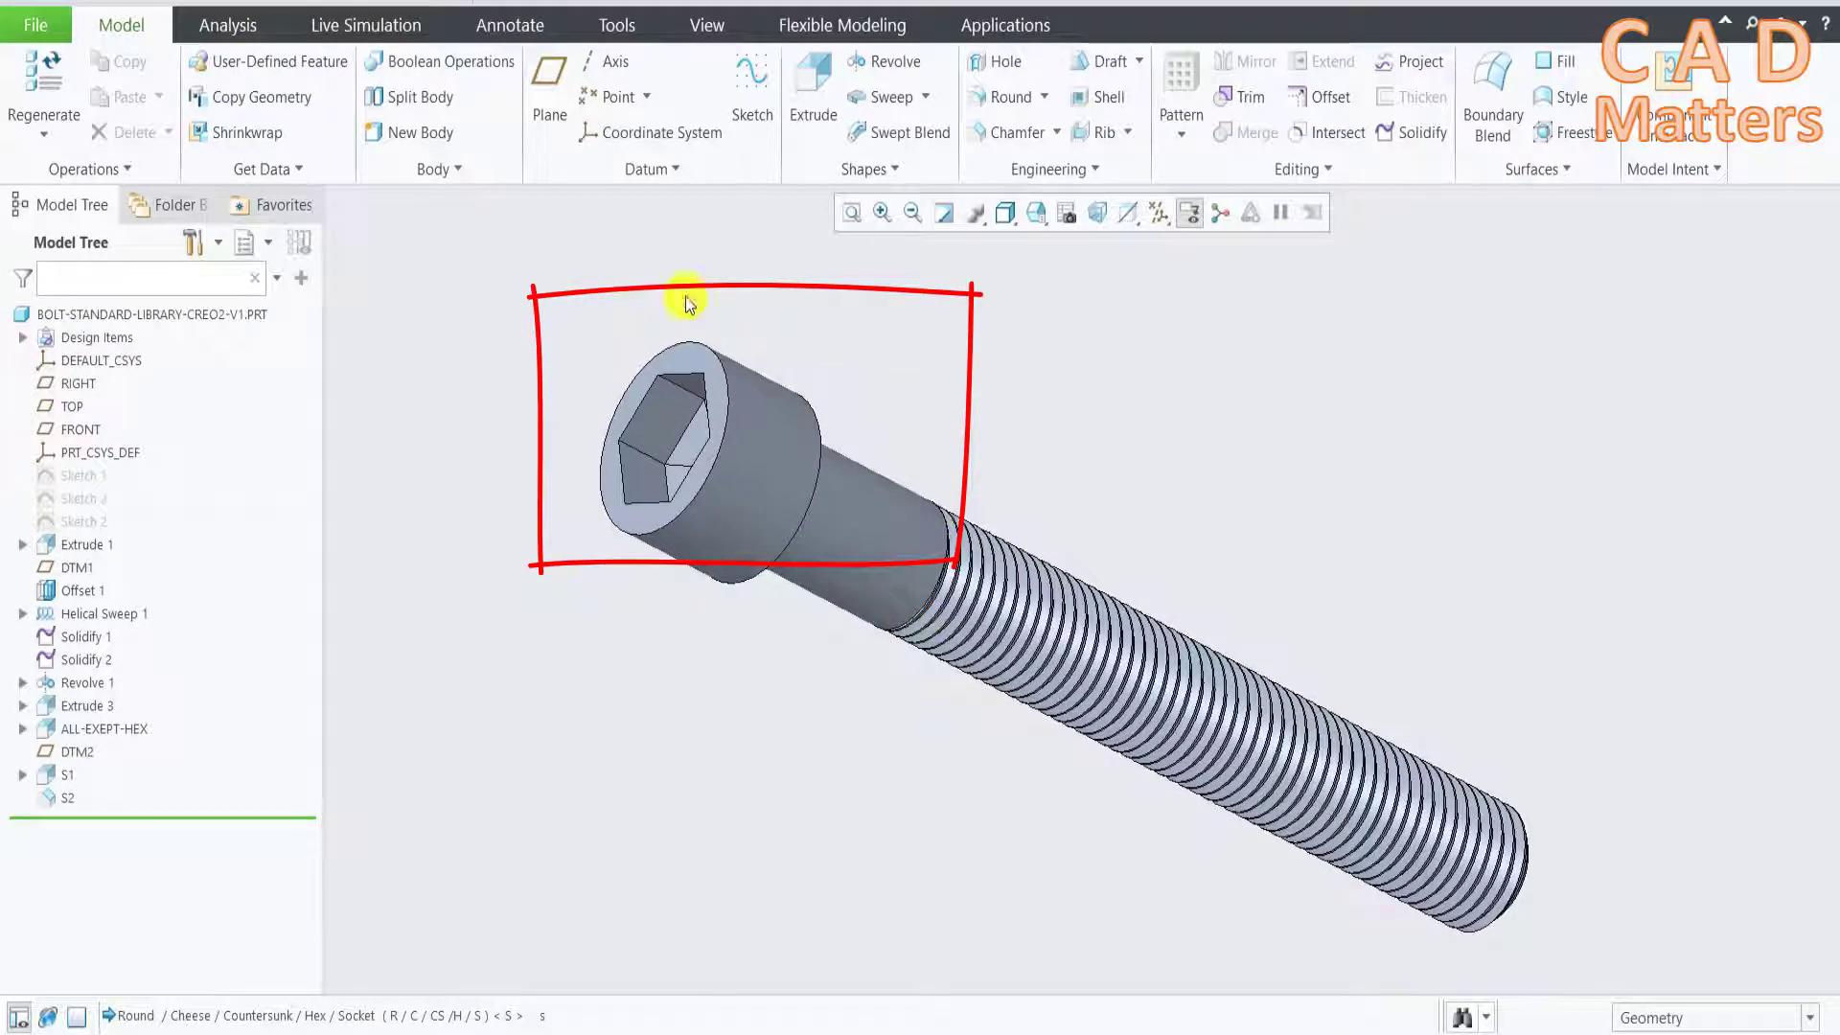
pyautogui.scroll(2, 822, 330)
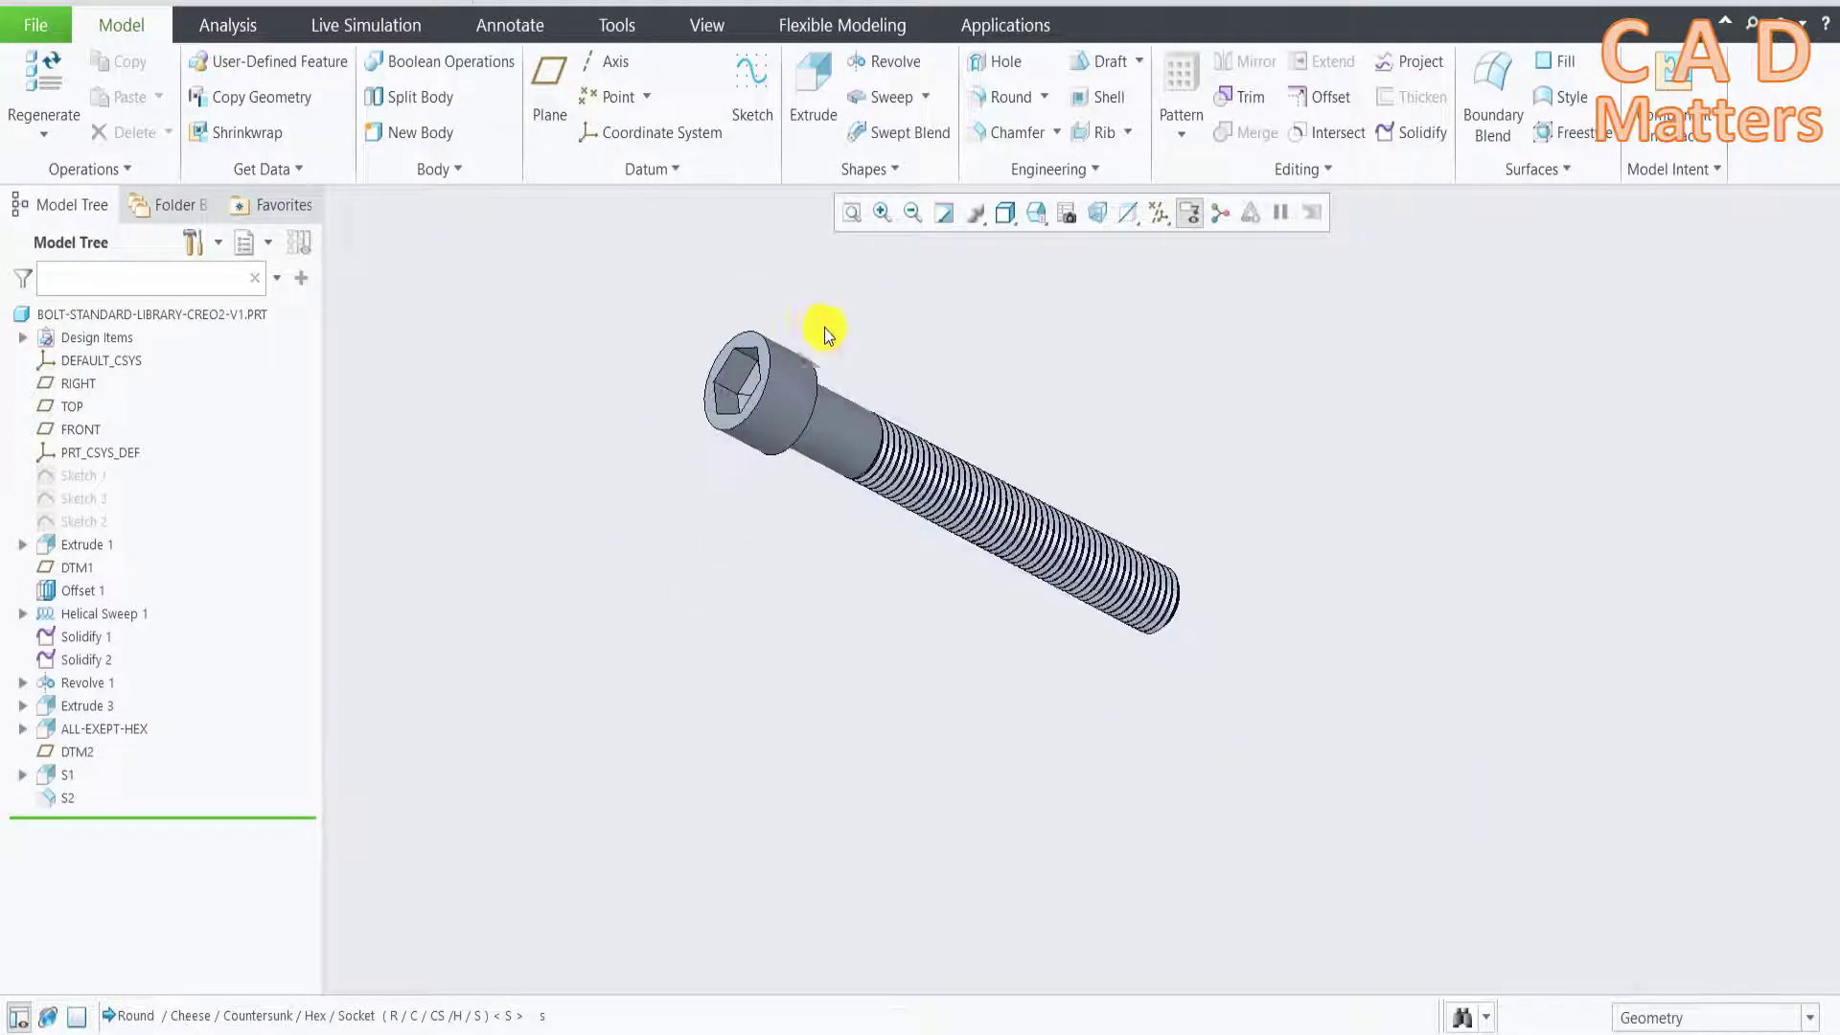
pyautogui.moveTo(981, 525)
pyautogui.keyDown('ctrl'); pyautogui.mouseDown(button='middle')
pyautogui.moveTo(875, 379)
pyautogui.moveTo(941, 431)
pyautogui.moveTo(891, 423)
pyautogui.moveTo(963, 507)
pyautogui.mouseUp(button='middle'); pyautogui.keyUp('ctrl')
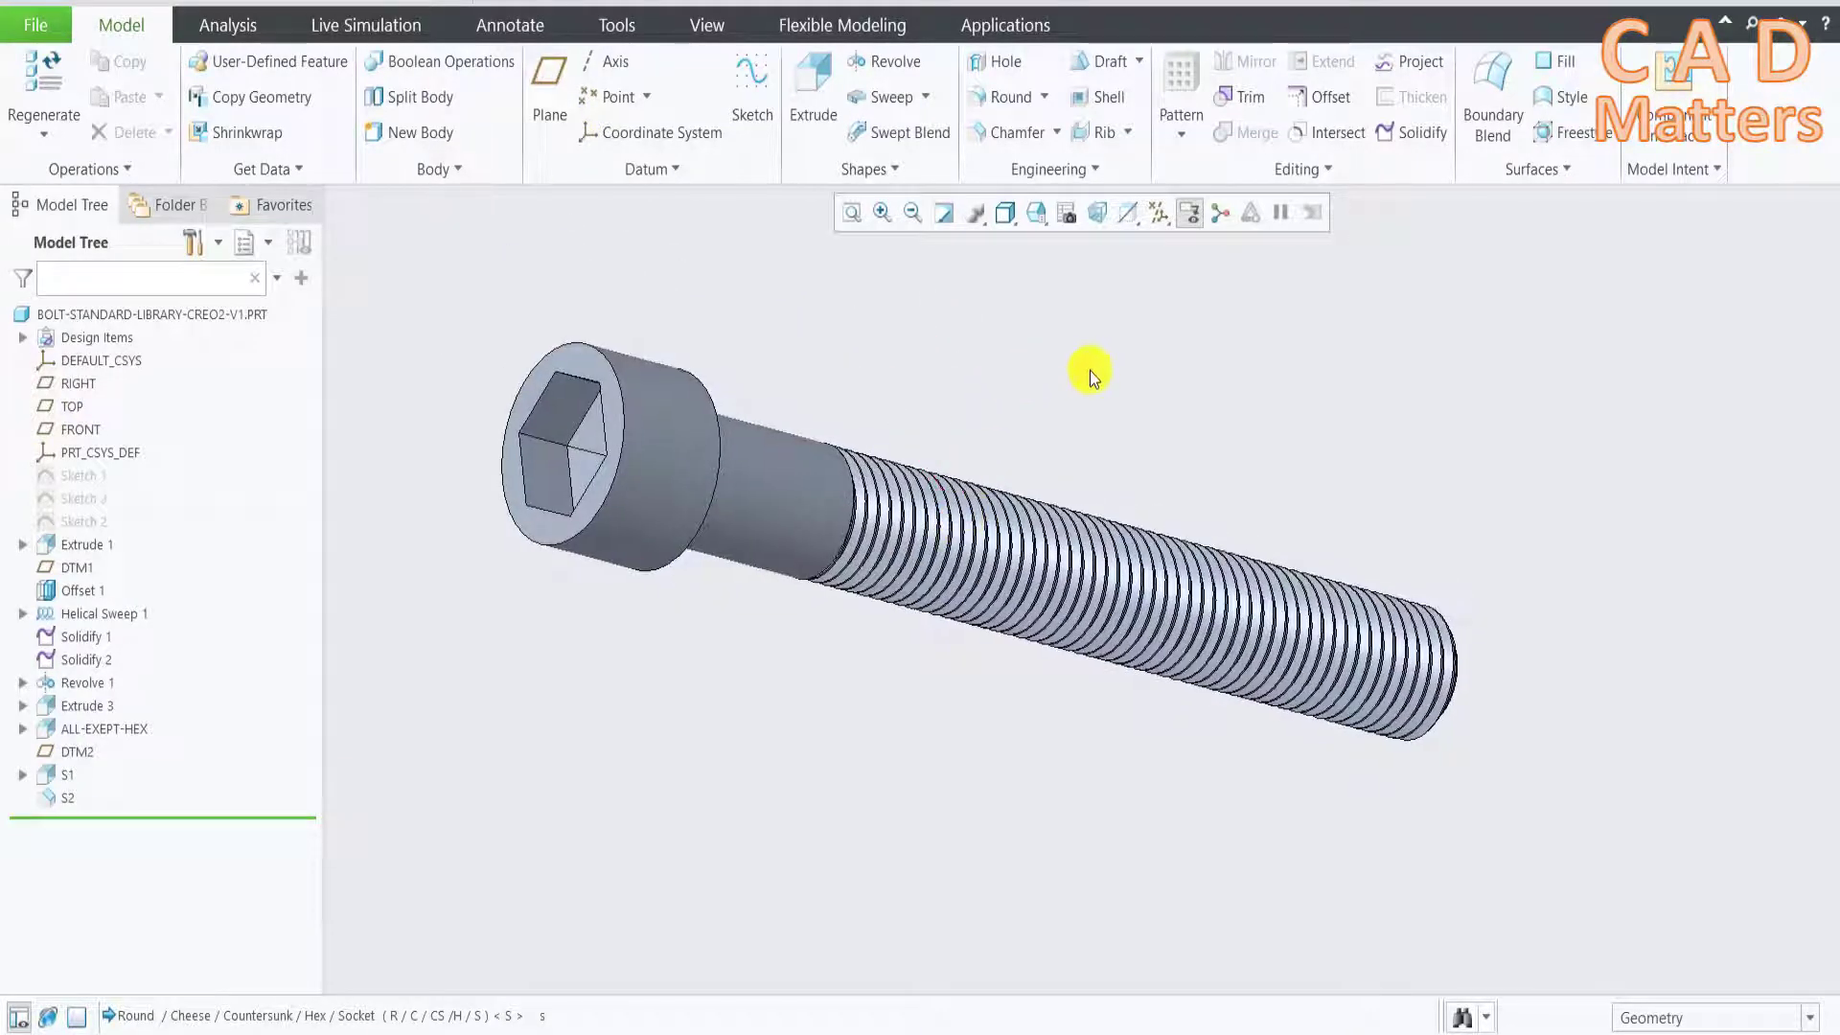
pyautogui.keyDown('ctrl'); pyautogui.moveTo(961, 403); pyautogui.dragTo(998, 410, button='middle'); pyautogui.keyUp('ctrl')
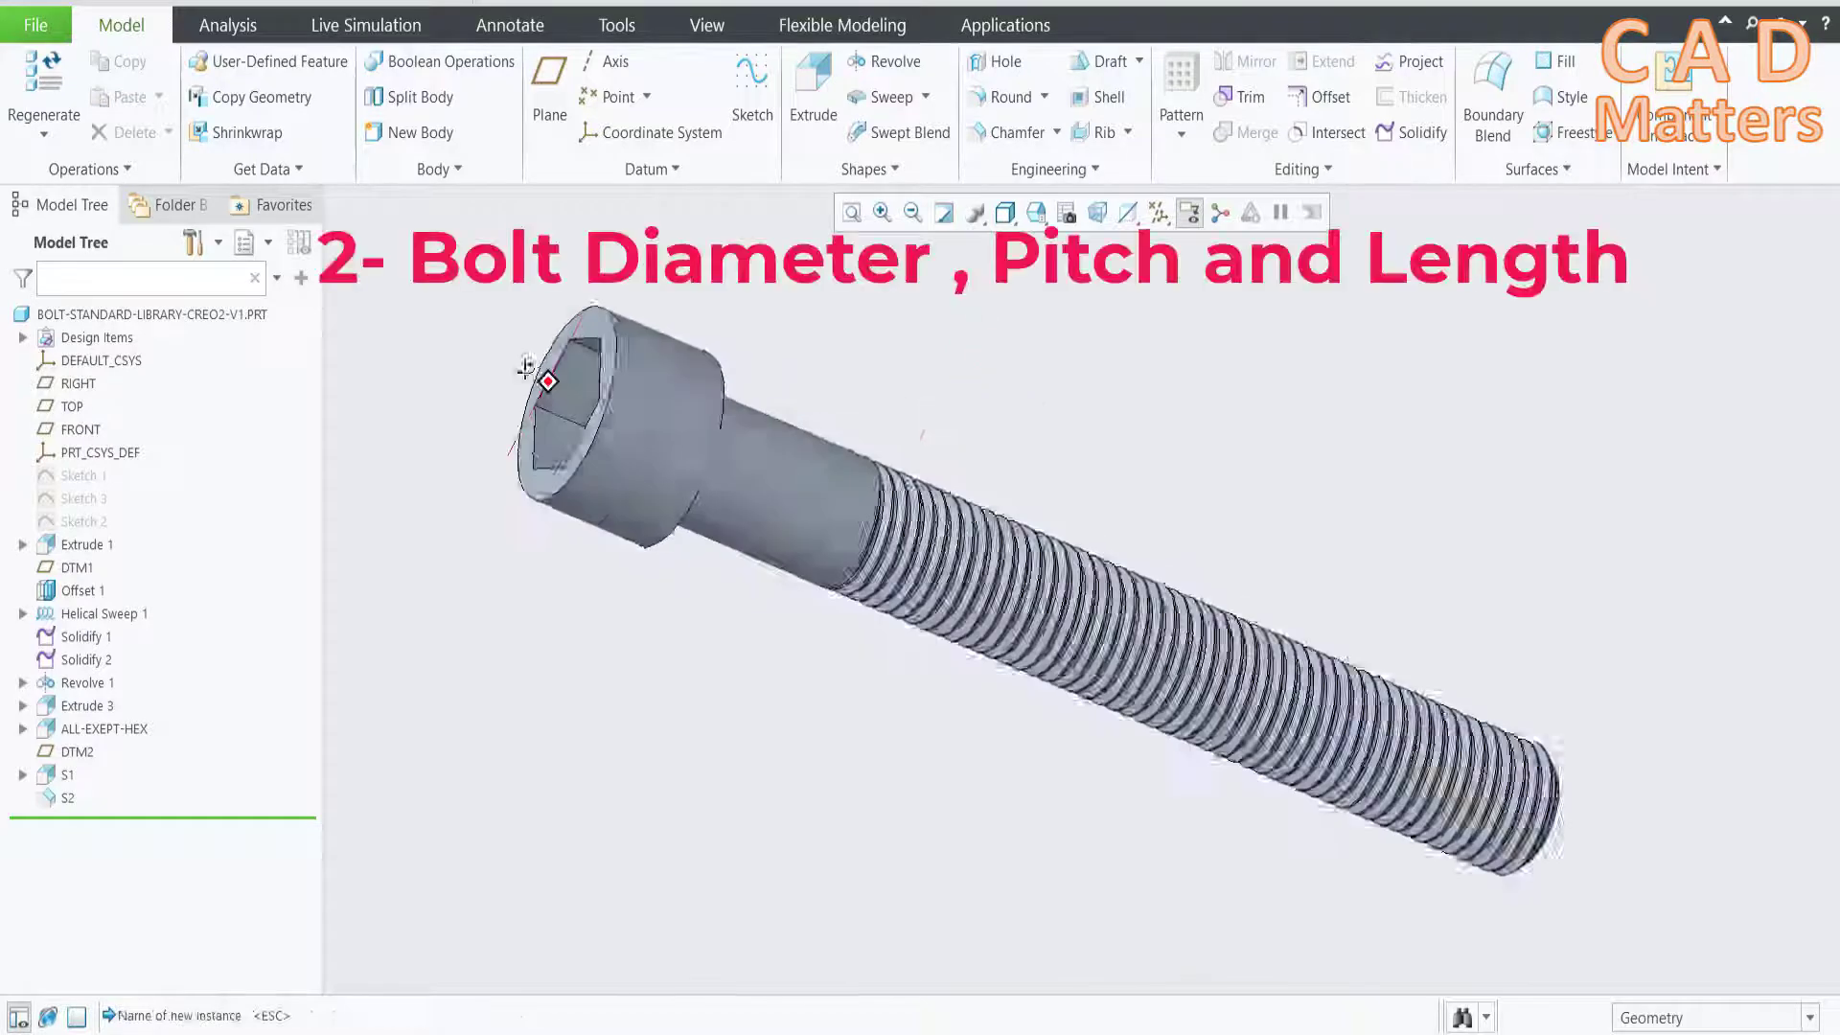
# Regenerate the bolt with OD 8, PITCH 1.25 and L 50
pyautogui.click(44, 91)
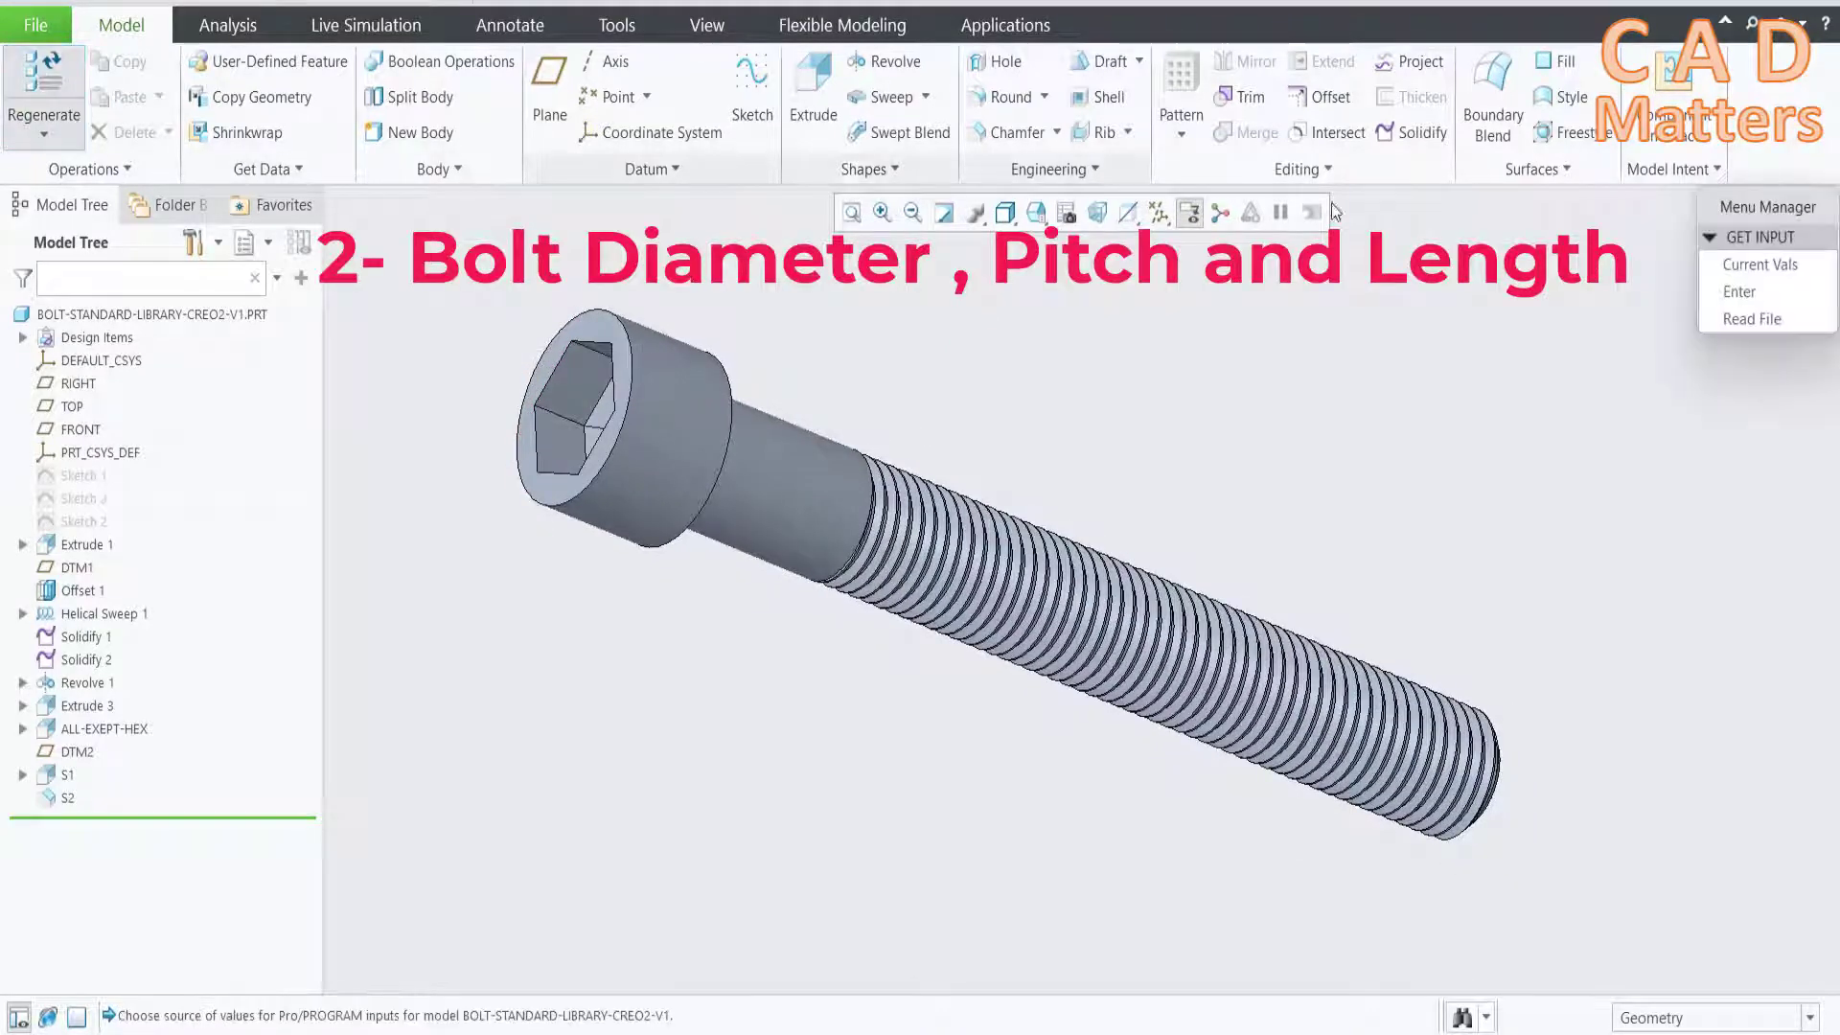
pyautogui.moveTo(1761, 212); pyautogui.dragTo(1595, 235)
pyautogui.click(1584, 316)
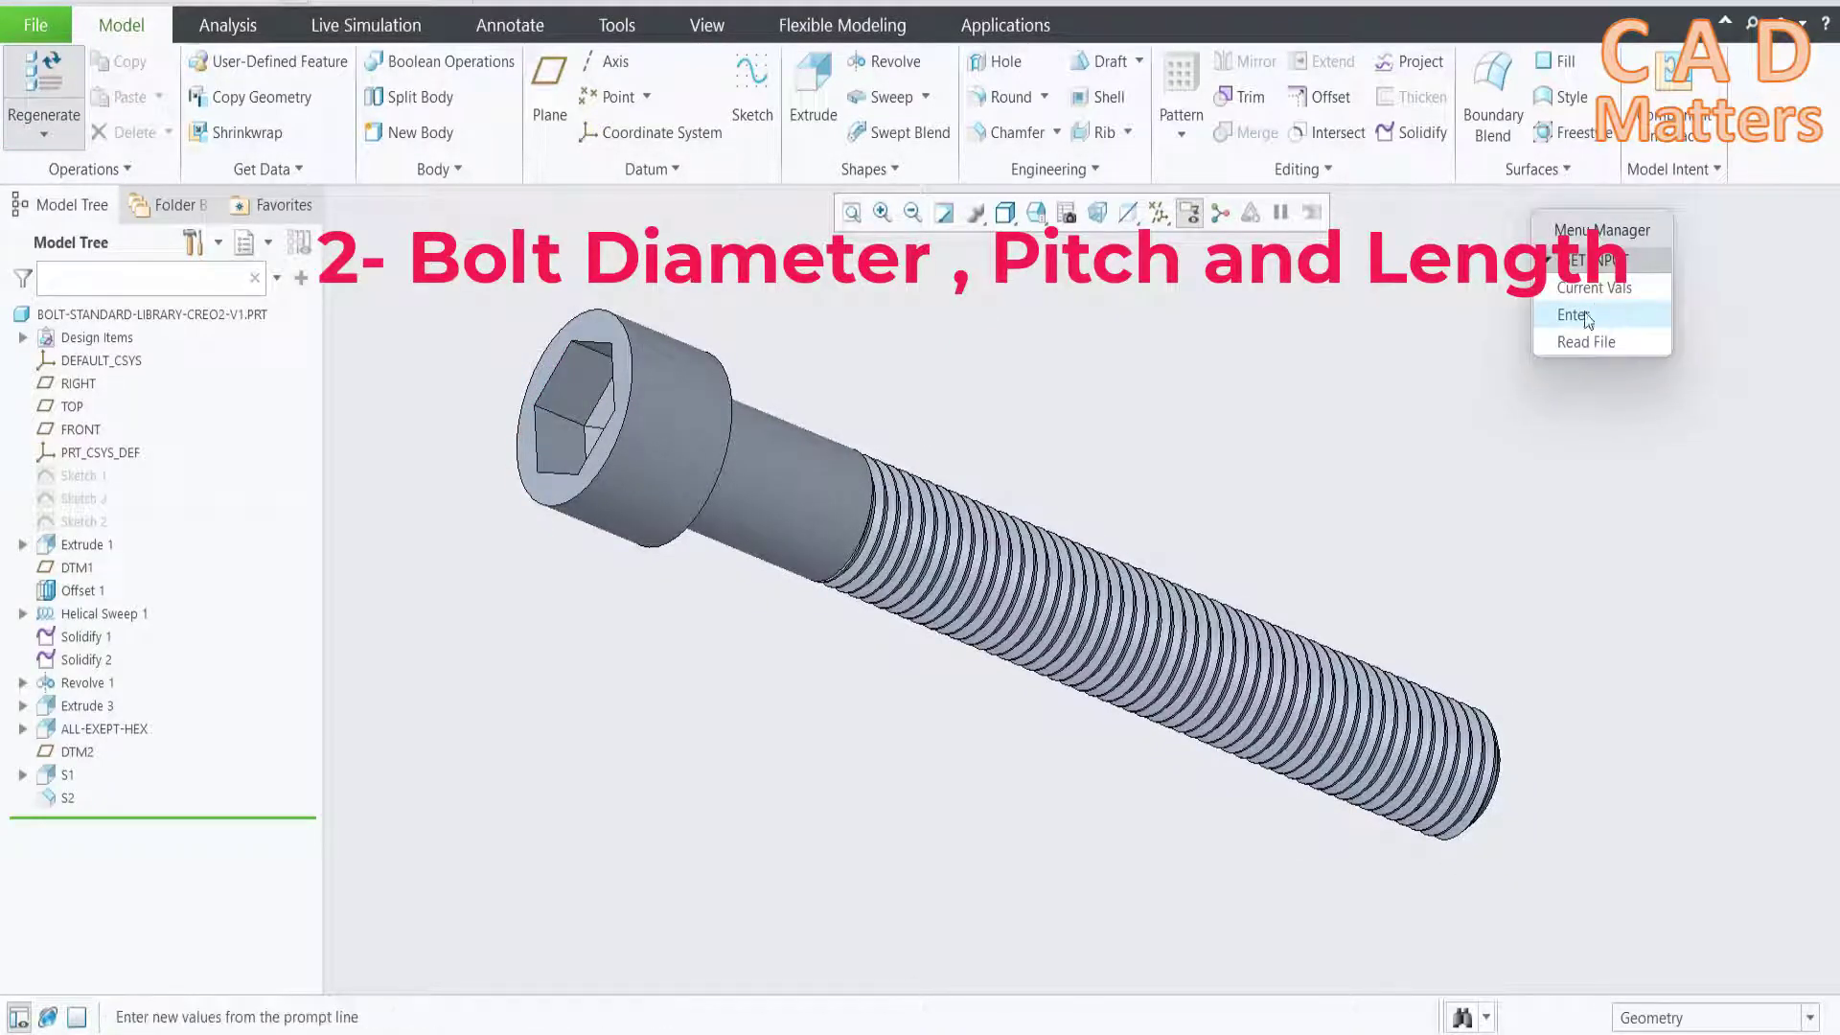
pyautogui.click(1607, 313)
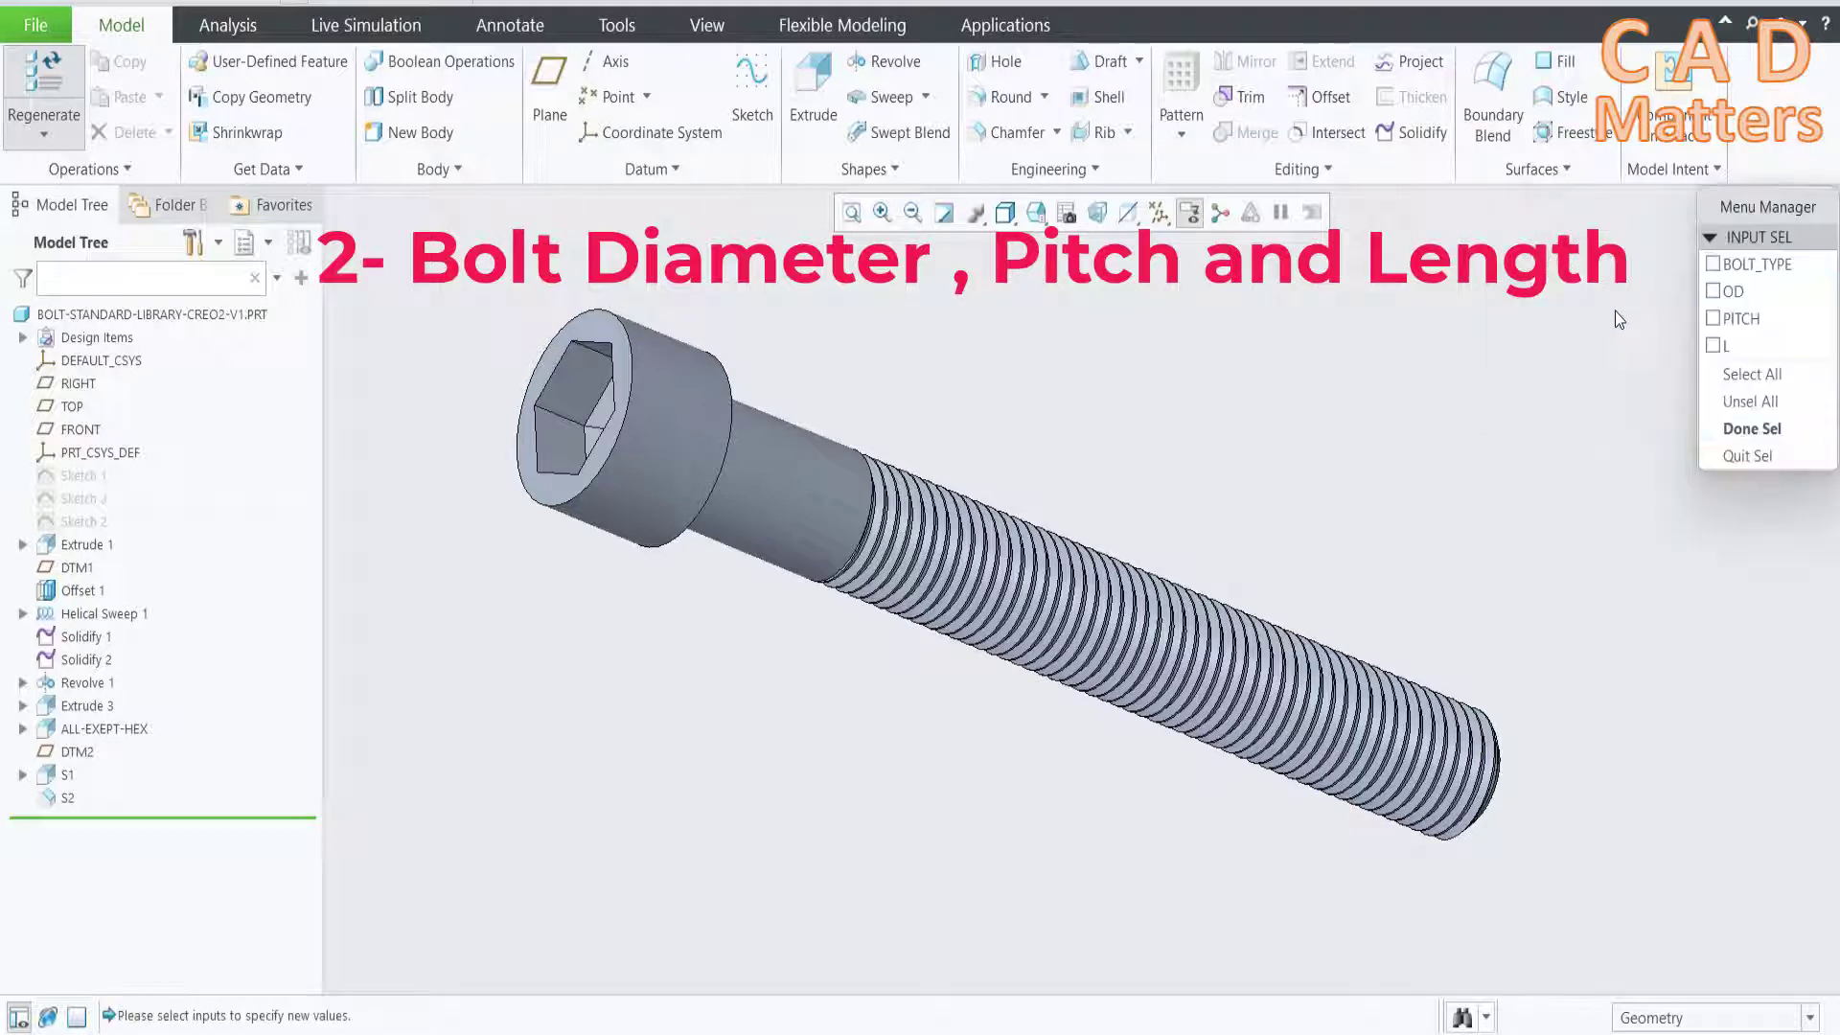
pyautogui.click(1734, 293)
pyautogui.click(1742, 320)
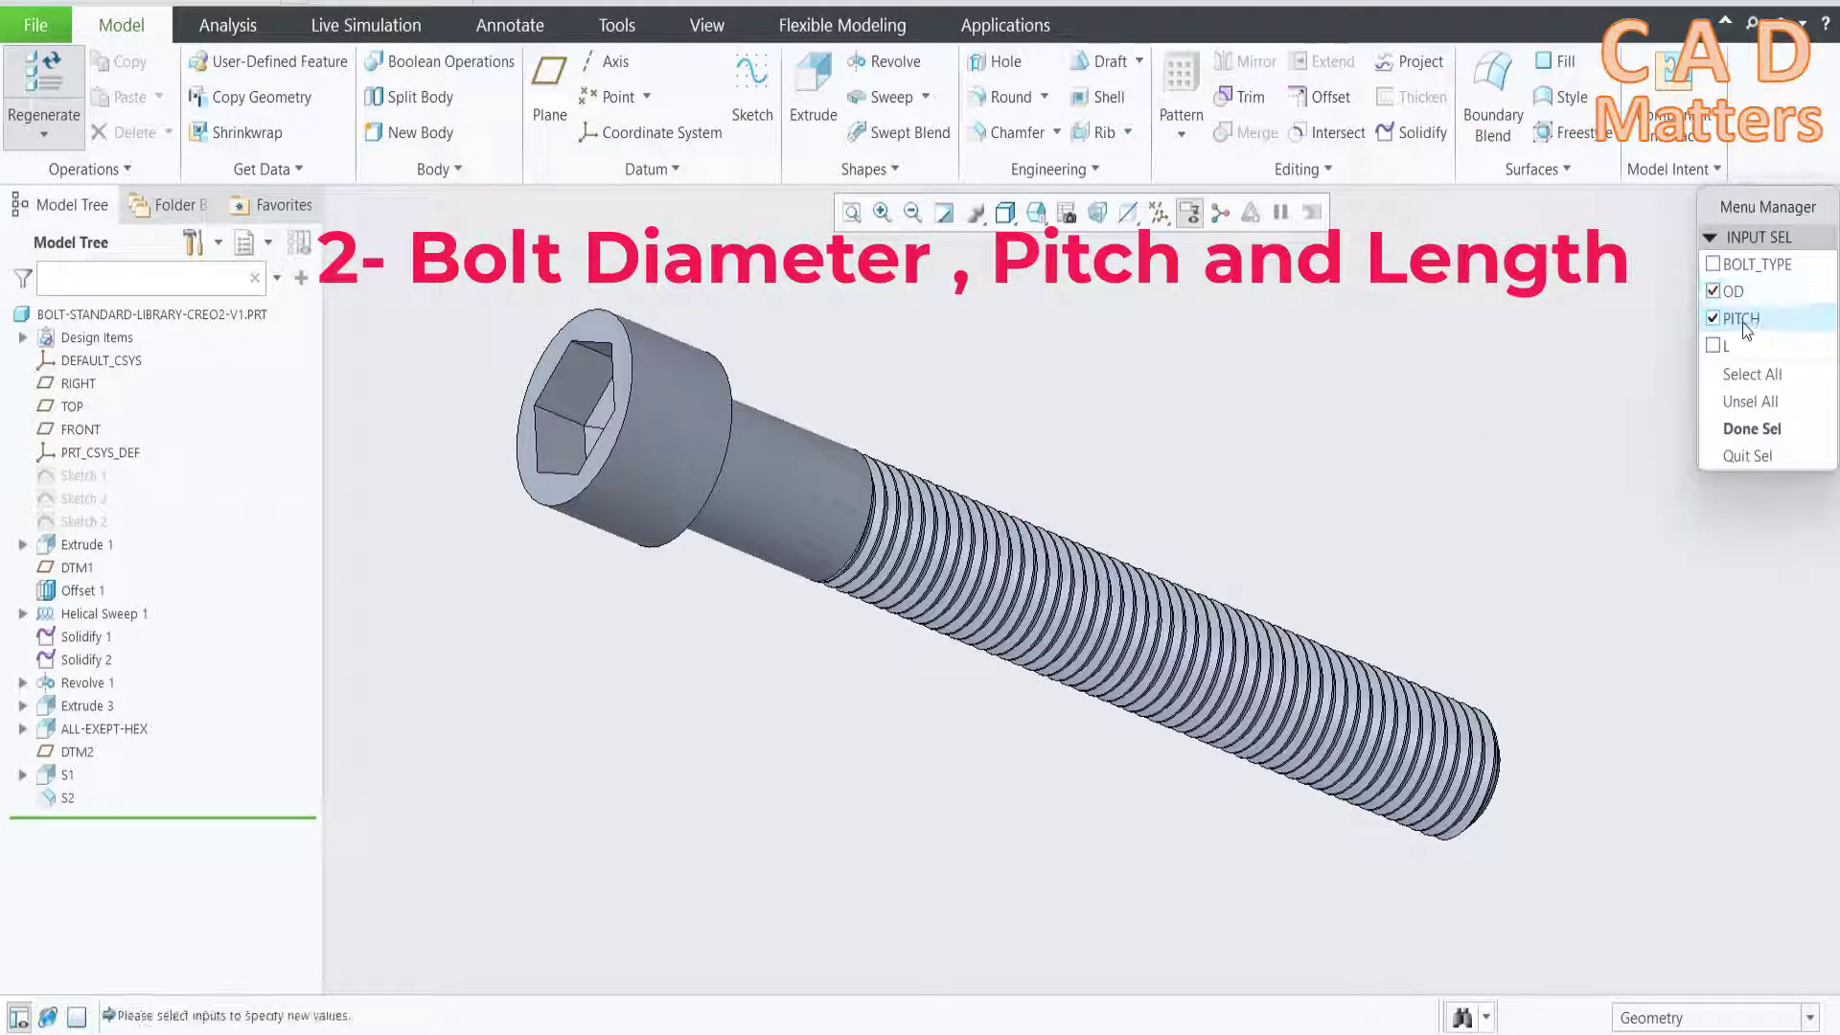
pyautogui.click(1738, 347)
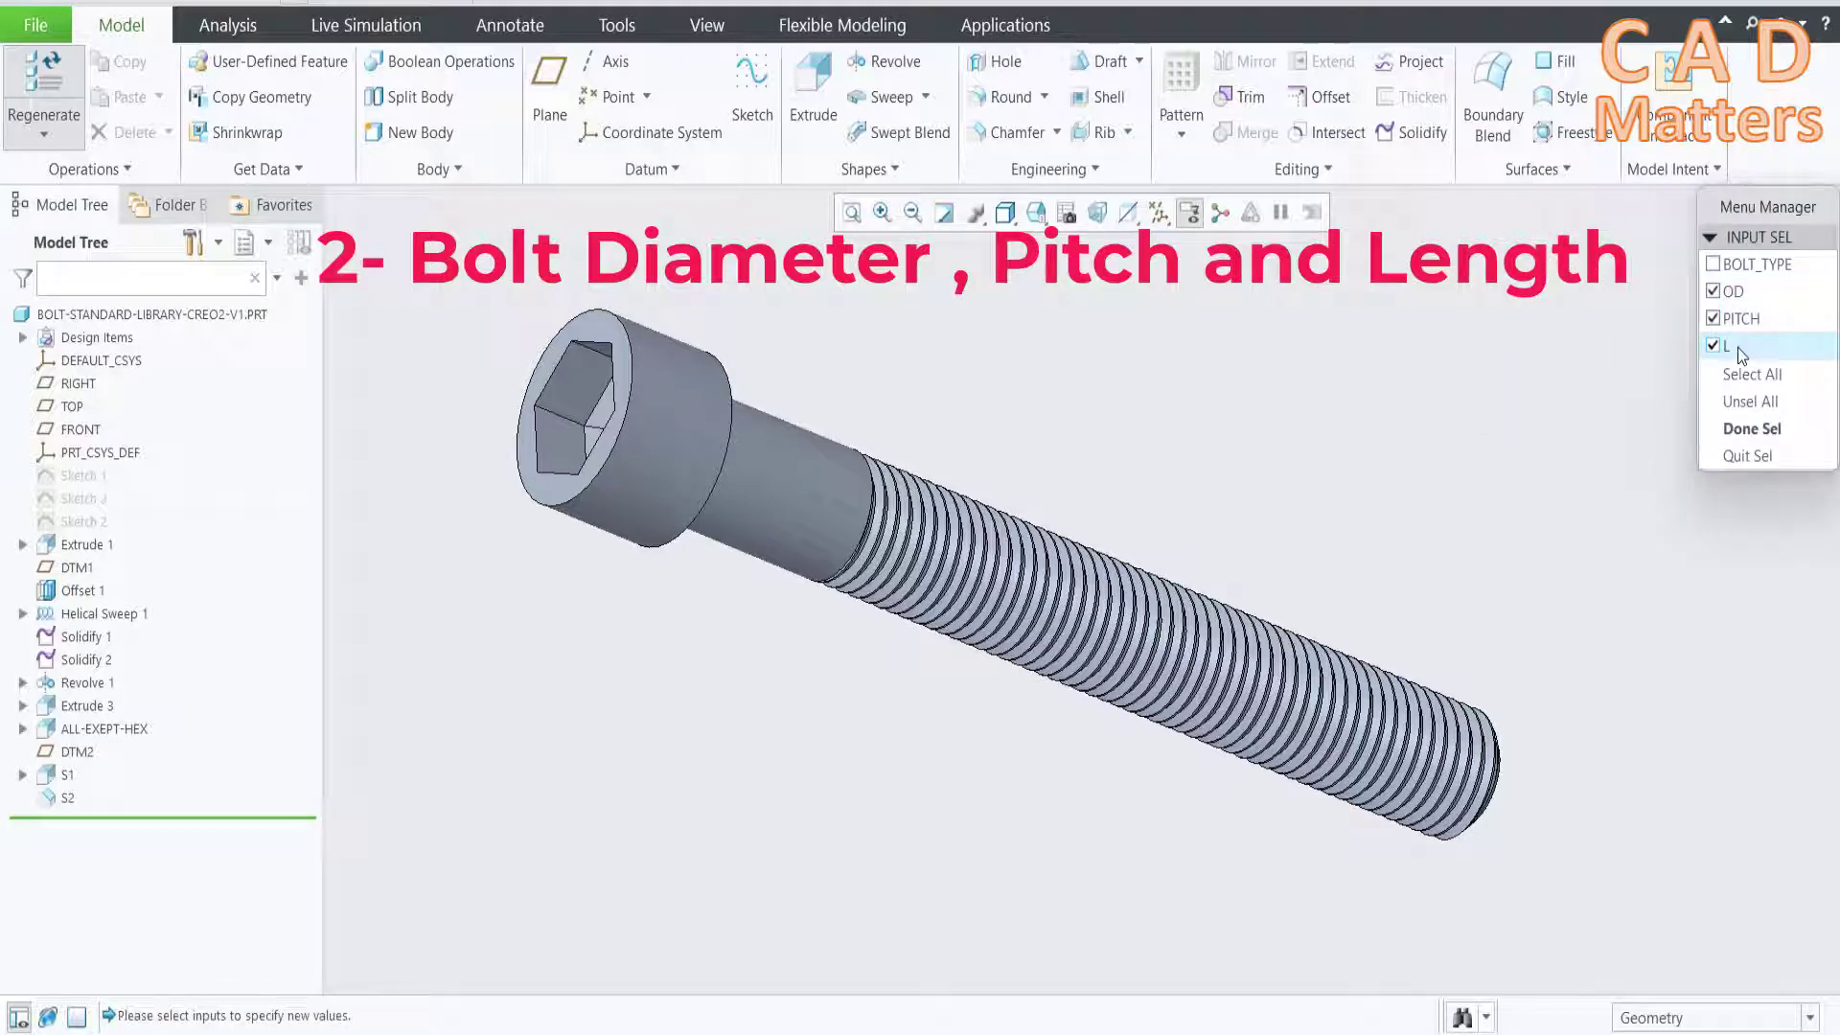
pyautogui.click(1751, 433)
pyautogui.write('8')
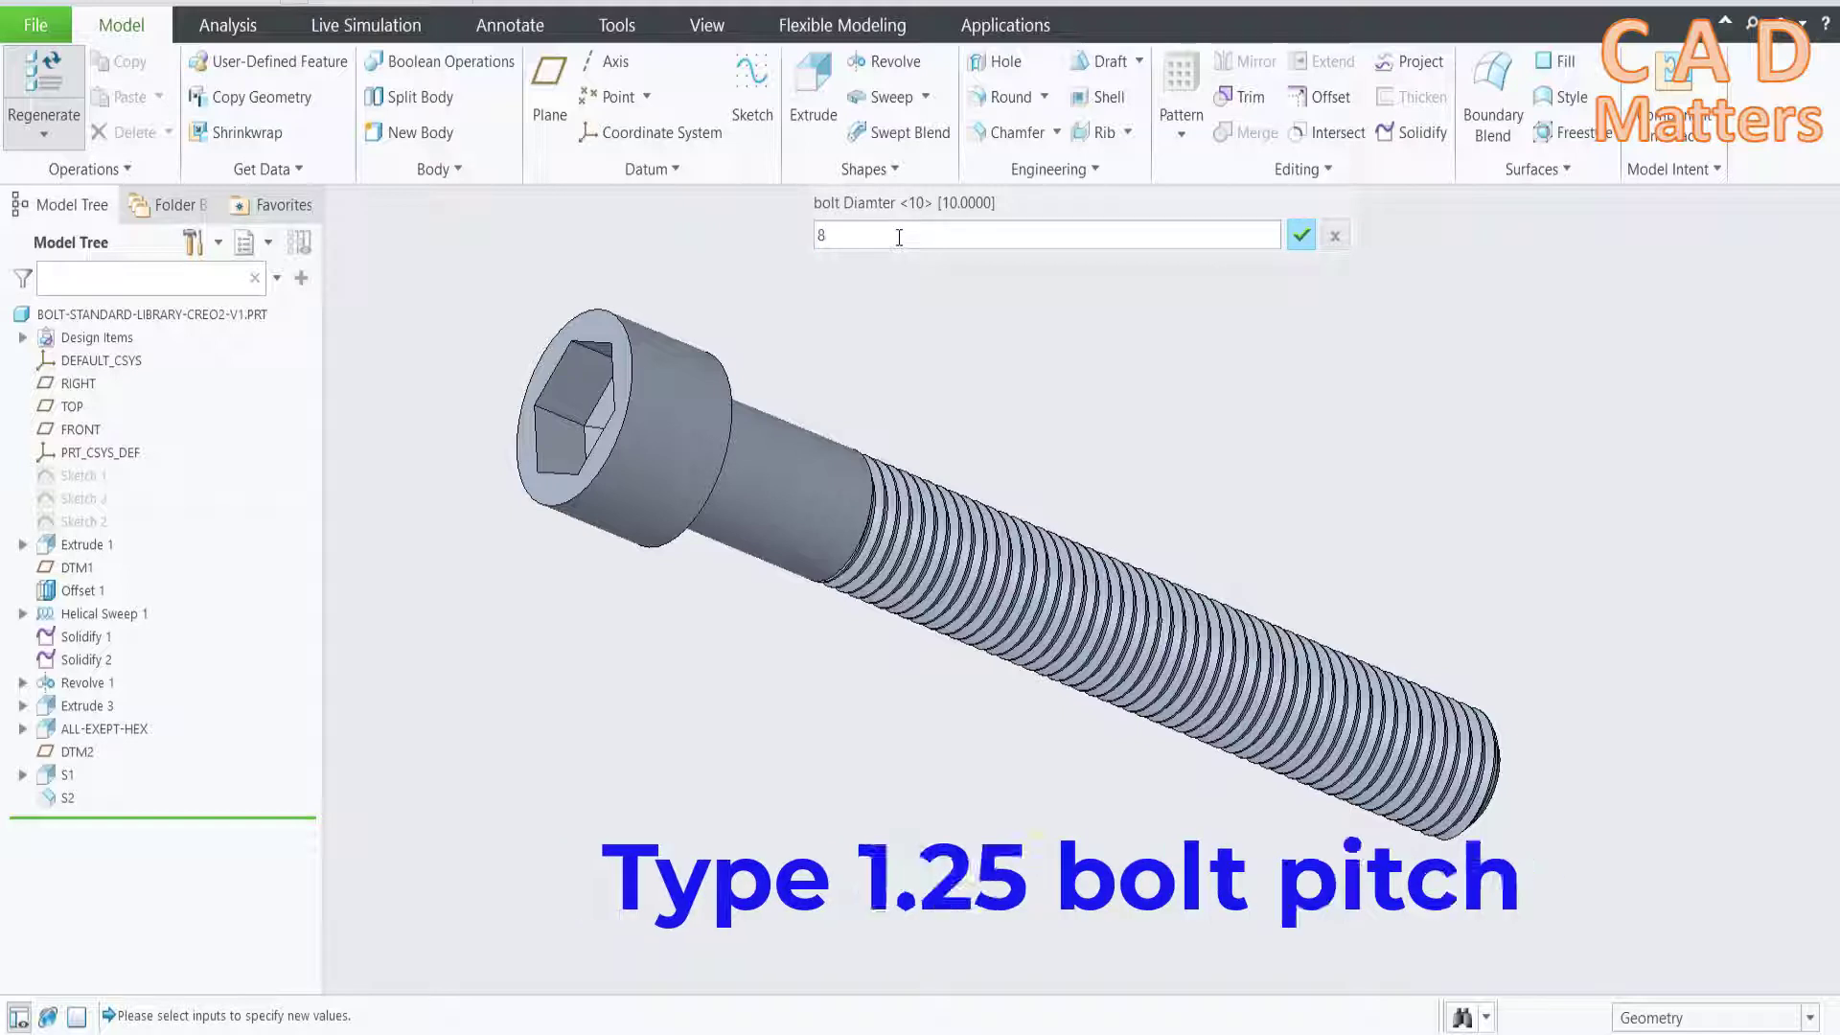
pyautogui.press('Return')
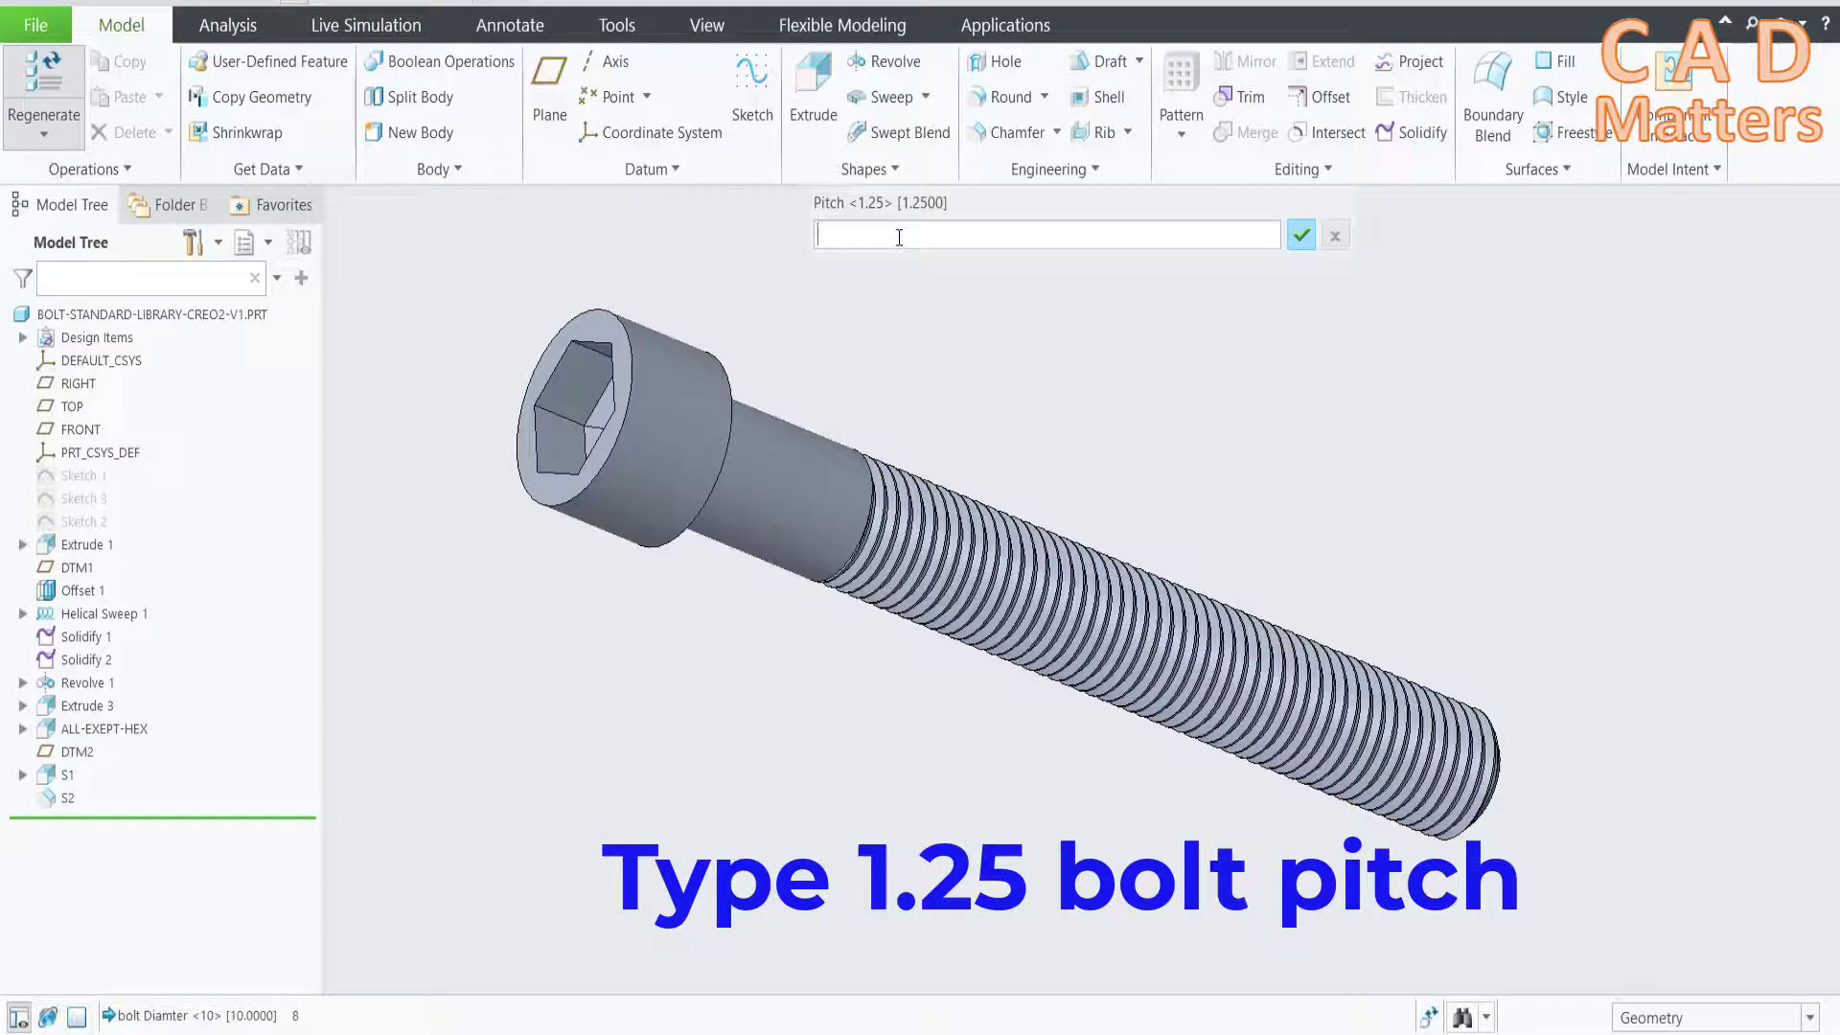
pyautogui.write('1.25')
pyautogui.press('Return')
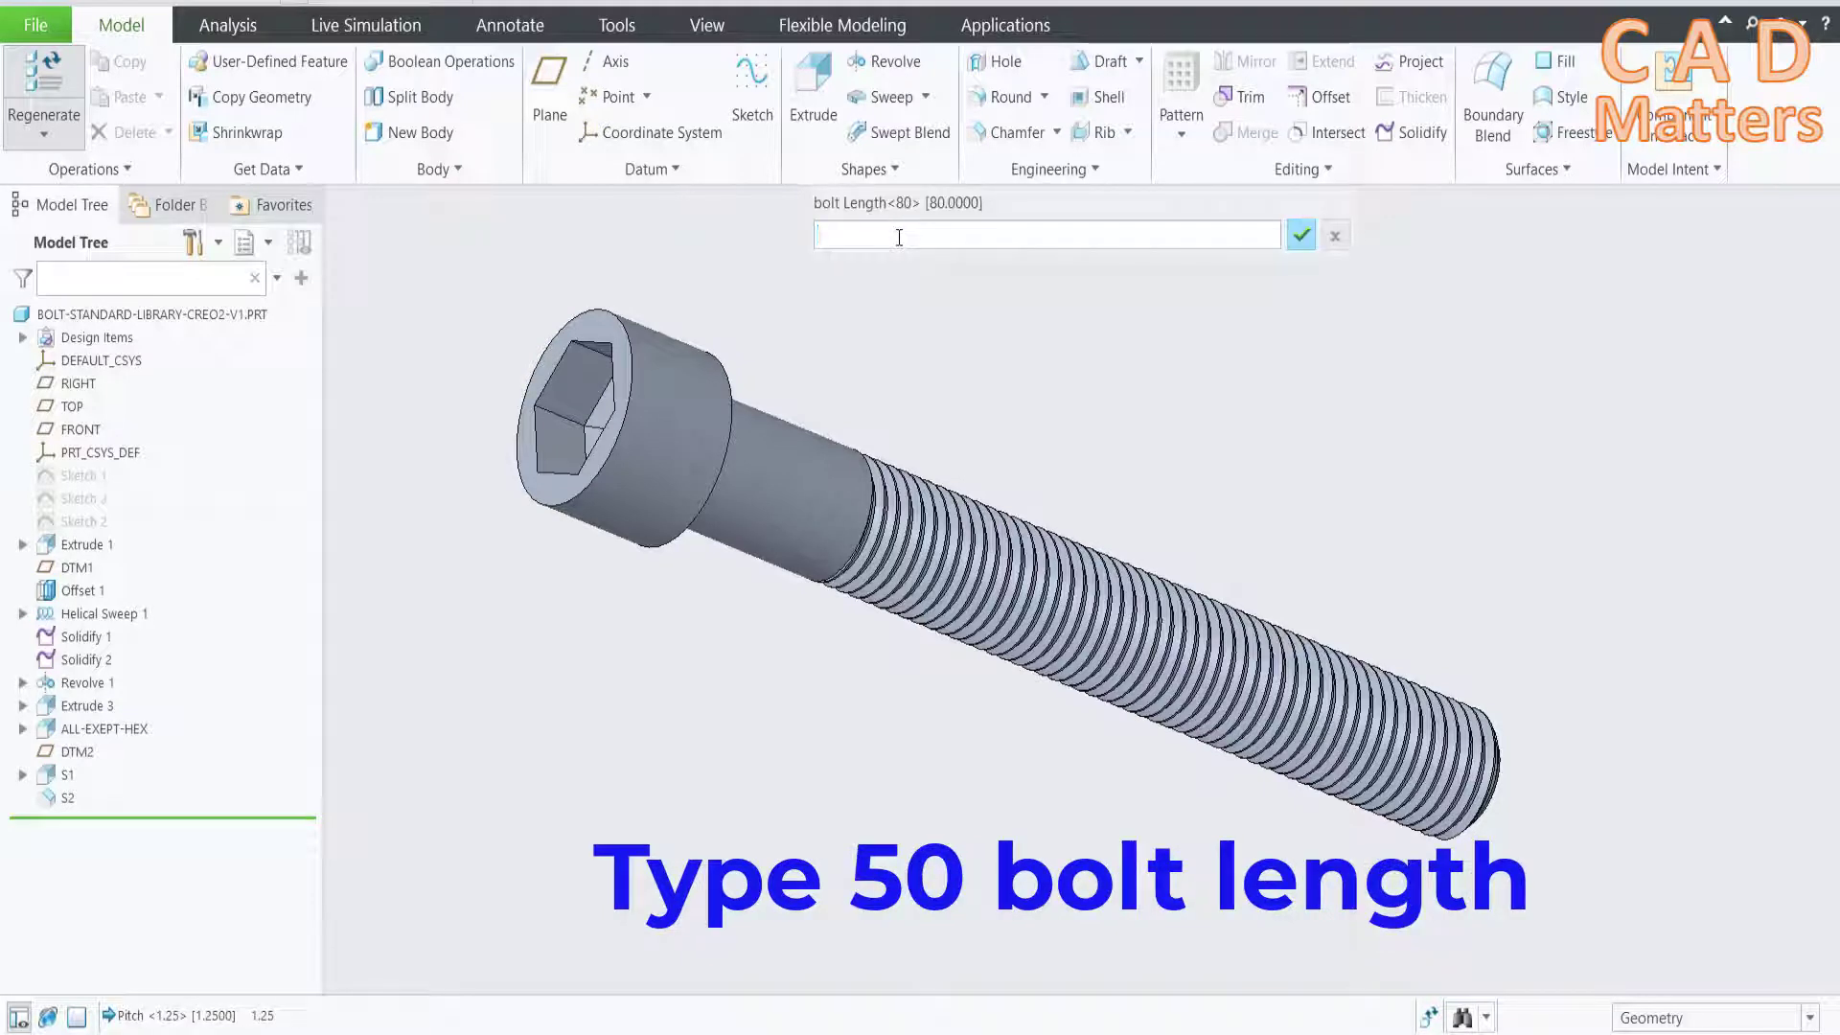
pyautogui.write('50')
pyautogui.press('Return')
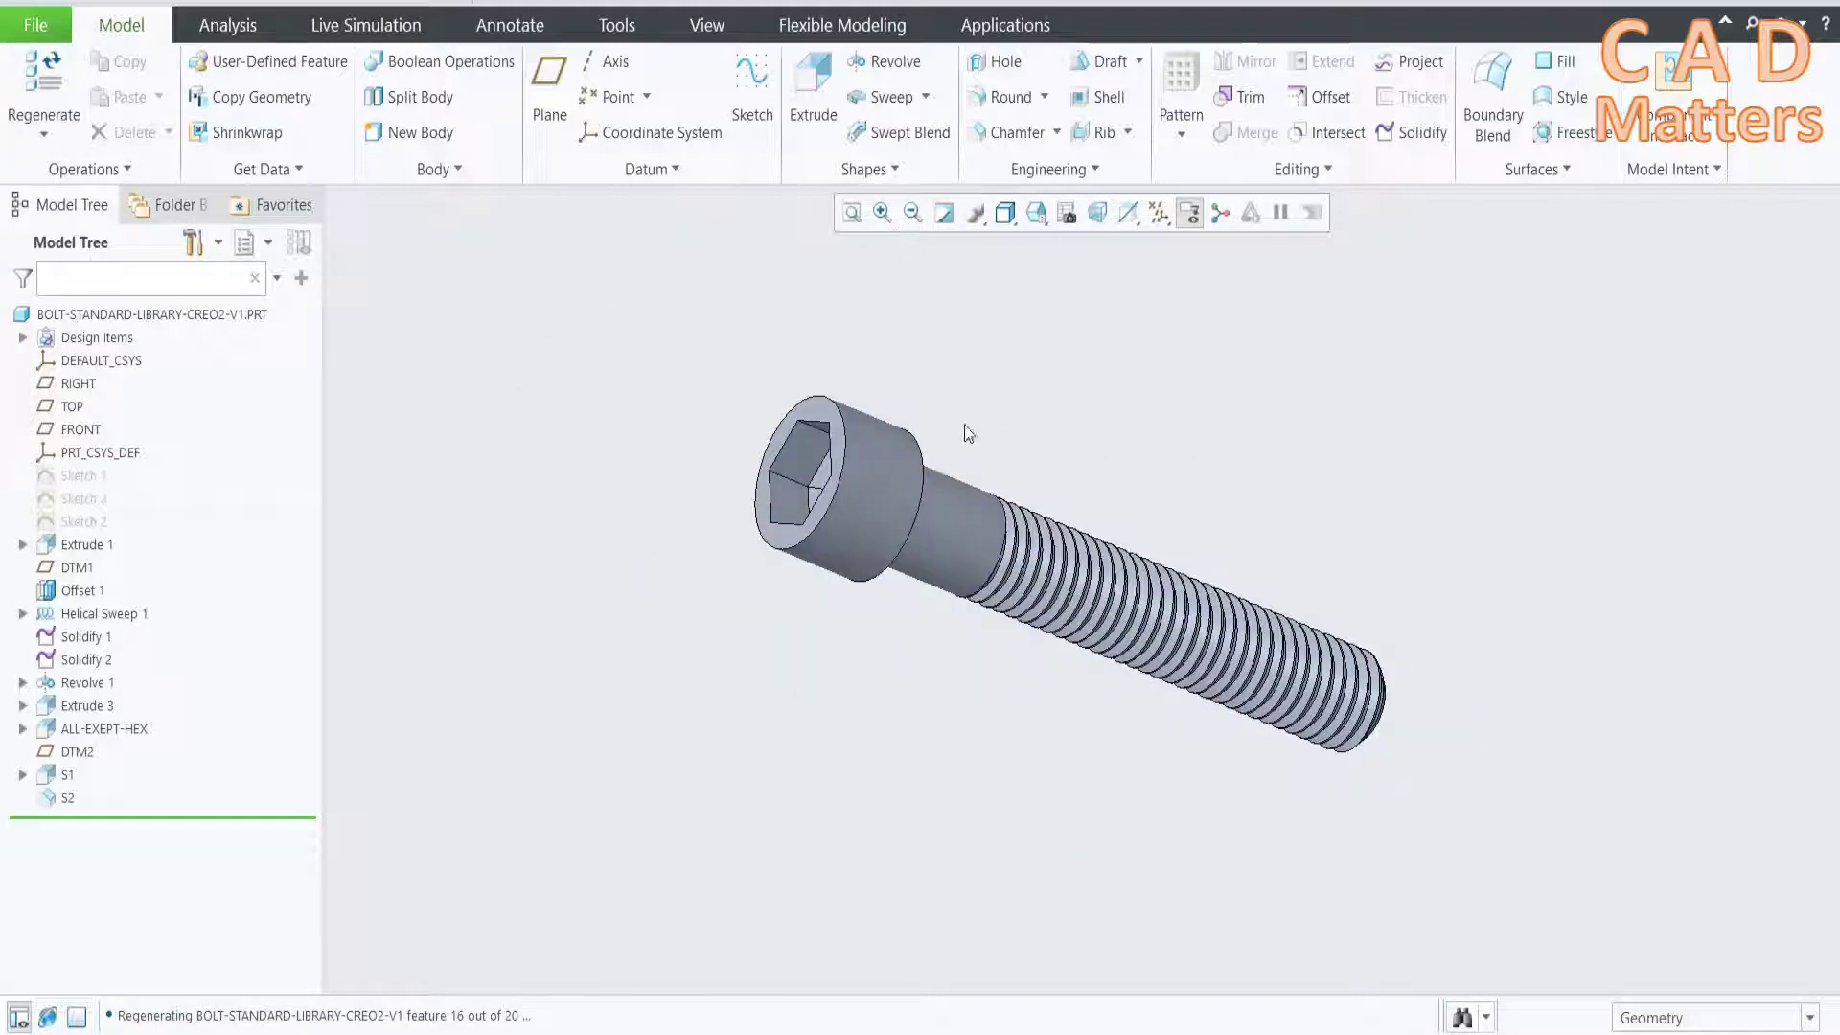
# Set BOLT_TYPE to h, turning the M8x1.25x50 bolt into a hex-head bolt
pyautogui.moveTo(963, 433)
pyautogui.mouseDown(button='middle')
pyautogui.moveTo(970, 479)
pyautogui.moveTo(891, 620)
pyautogui.moveTo(933, 629)
pyautogui.moveTo(911, 616)
pyautogui.mouseUp(button='middle')
pyautogui.scroll(2, 924, 551)
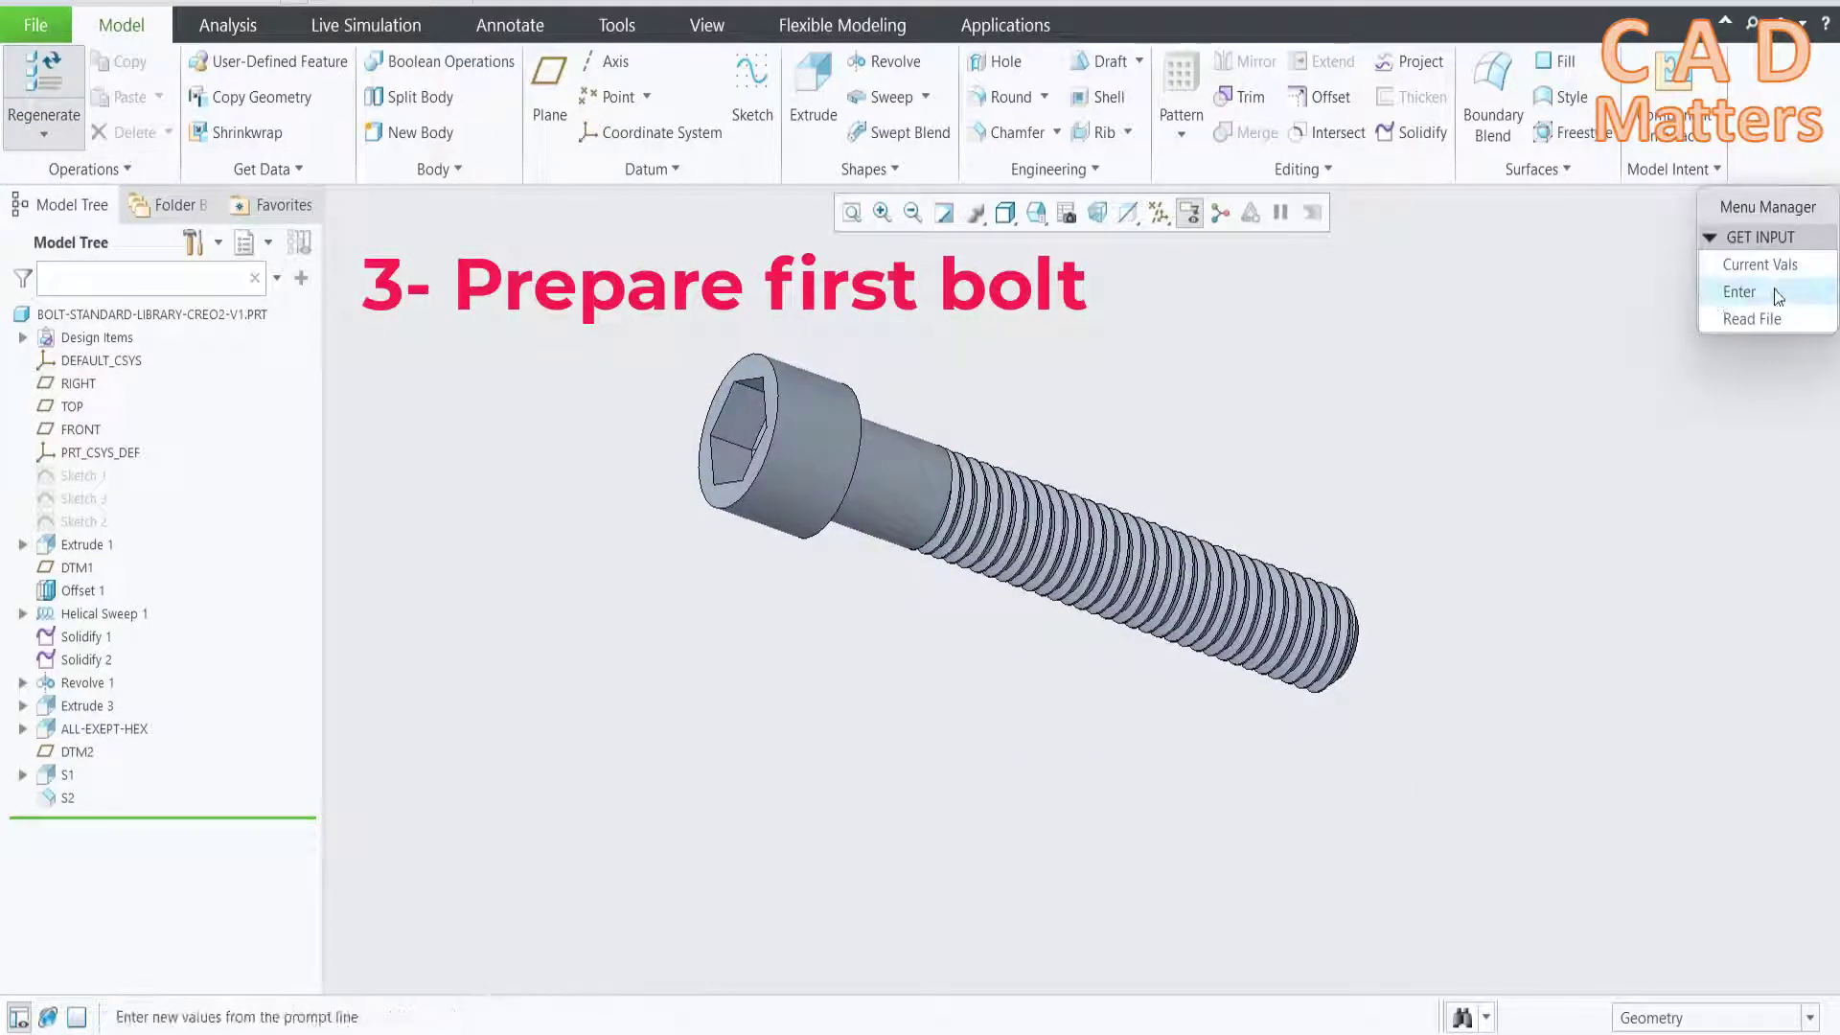
pyautogui.click(1777, 295)
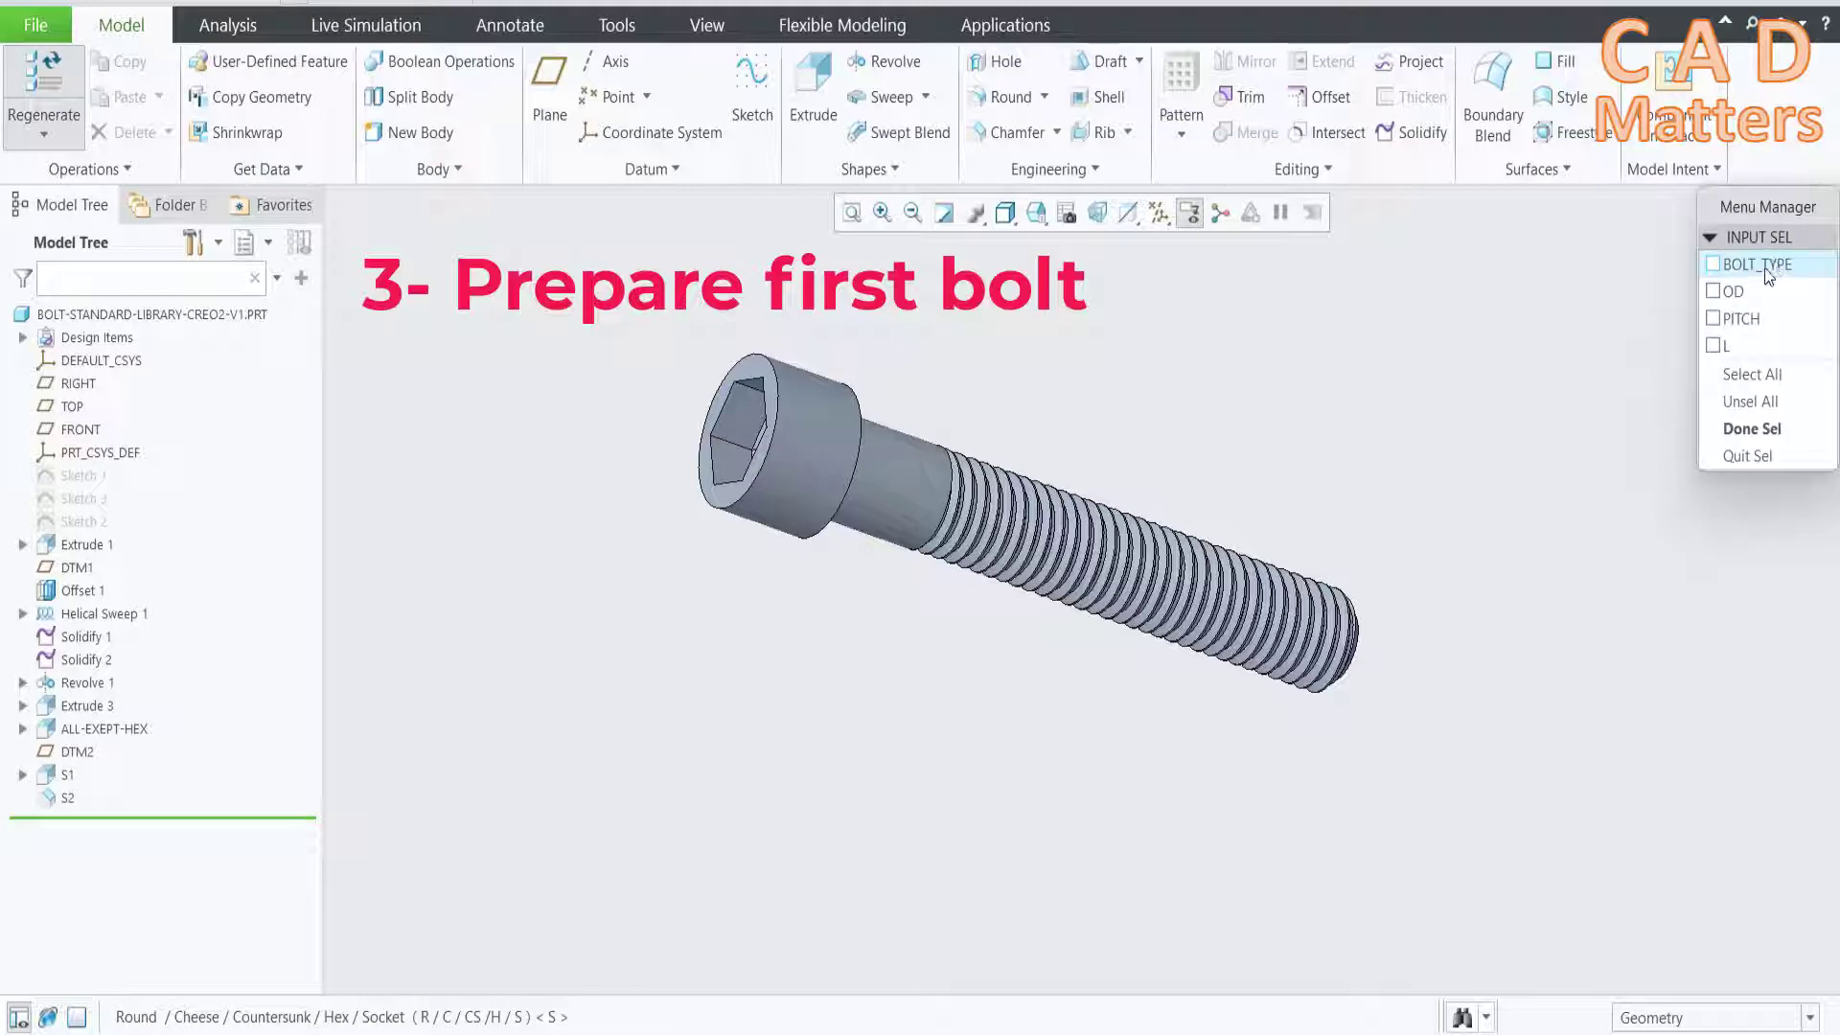
pyautogui.click(1758, 265)
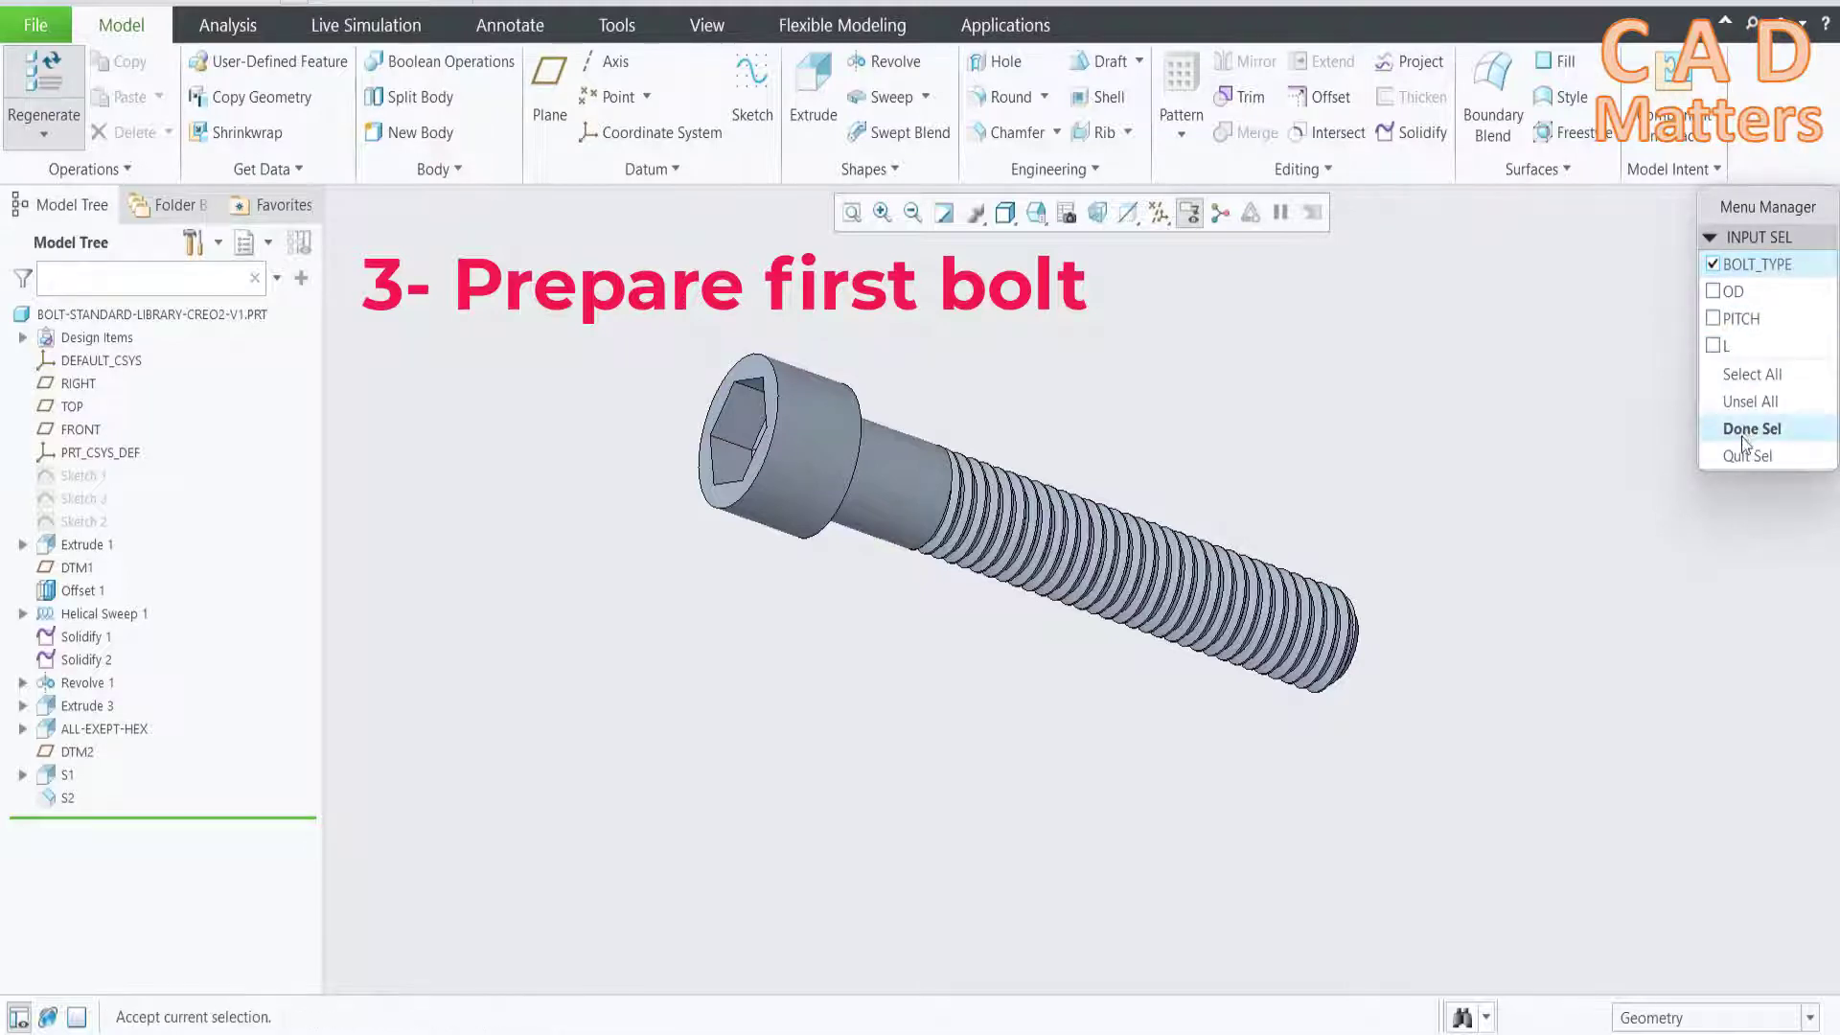
pyautogui.click(1752, 429)
pyautogui.write('h')
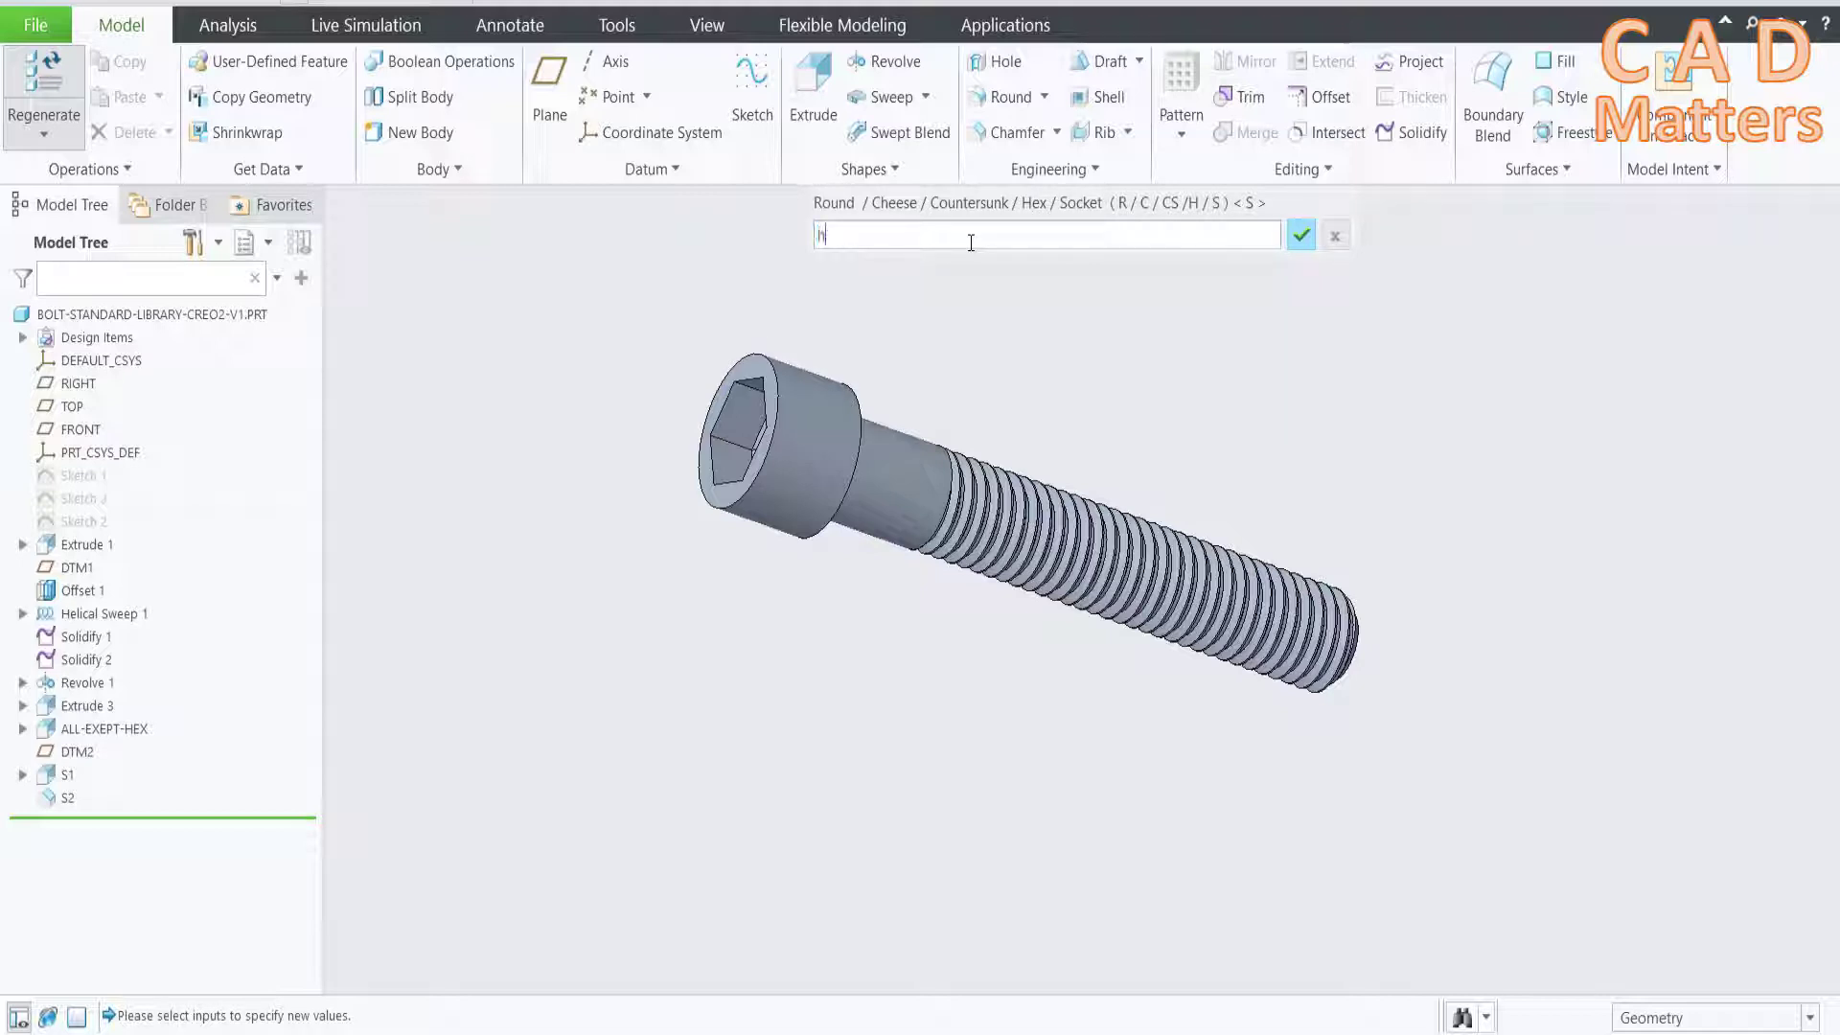
pyautogui.press('Return')
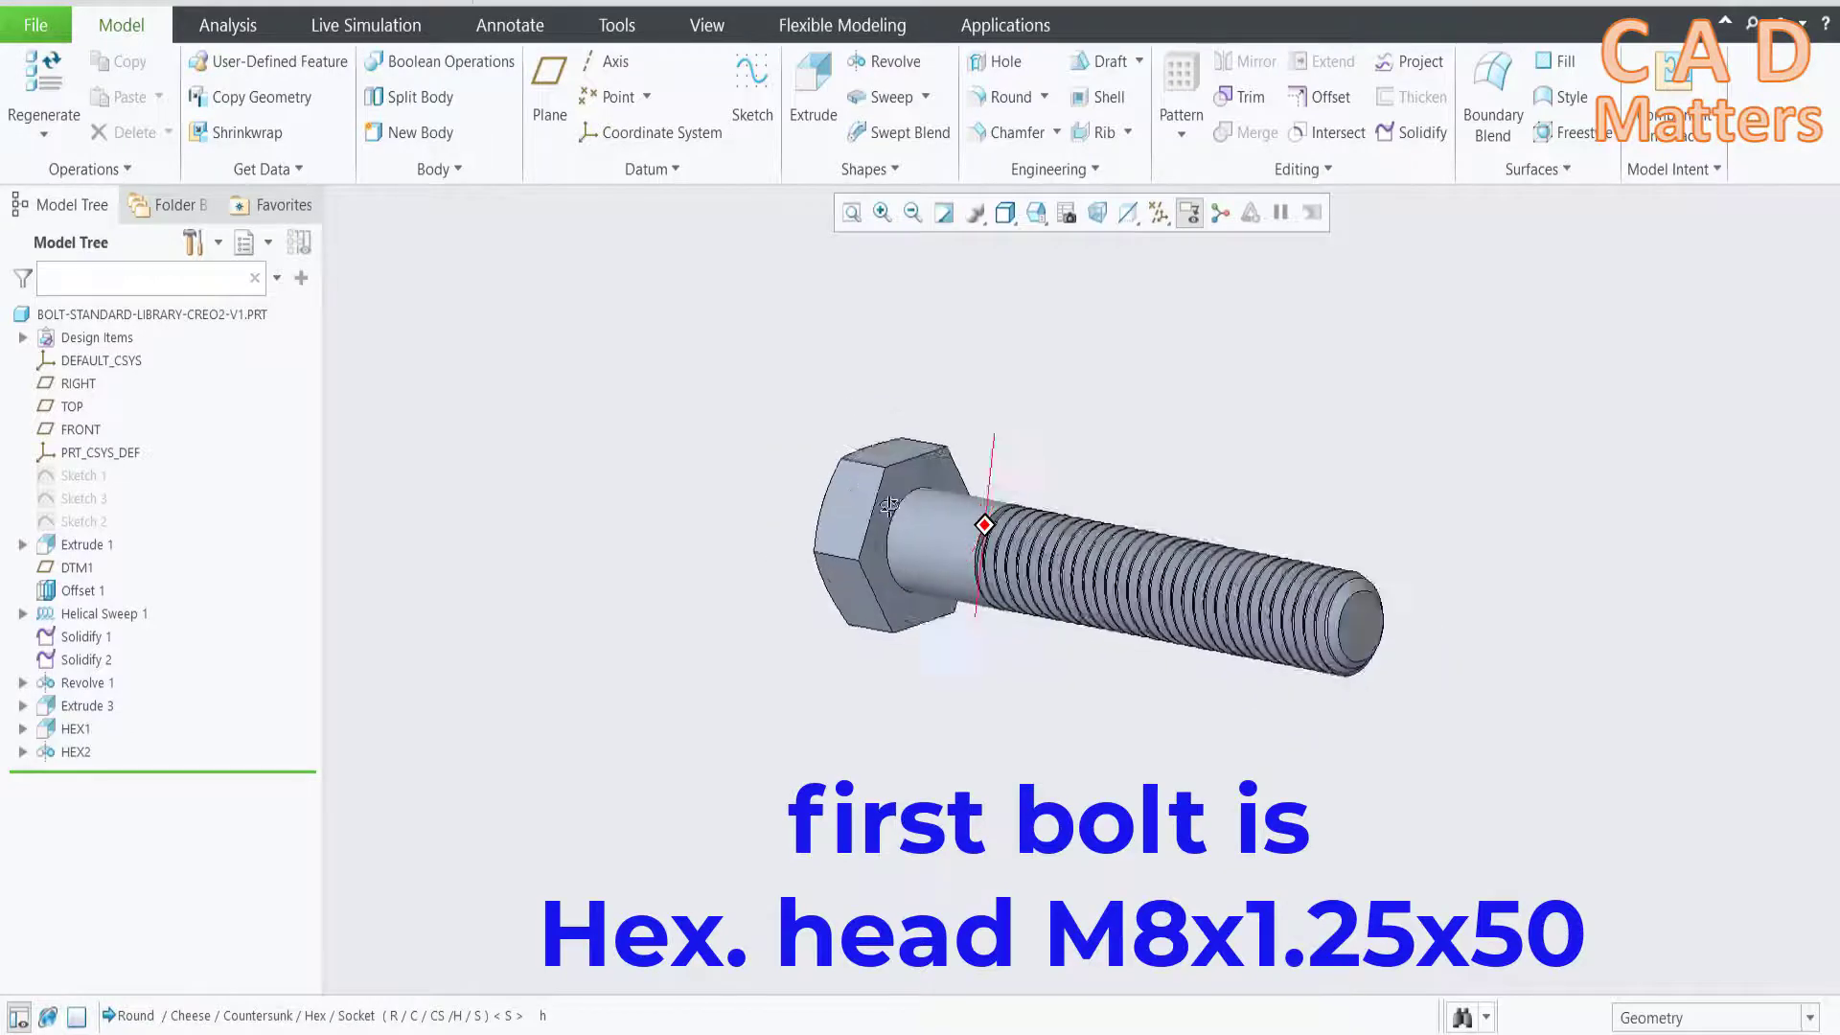
pyautogui.moveTo(889, 506); pyautogui.dragTo(752, 358, button='middle')
pyautogui.moveTo(920, 508); pyautogui.dragTo(957, 534, button='middle')
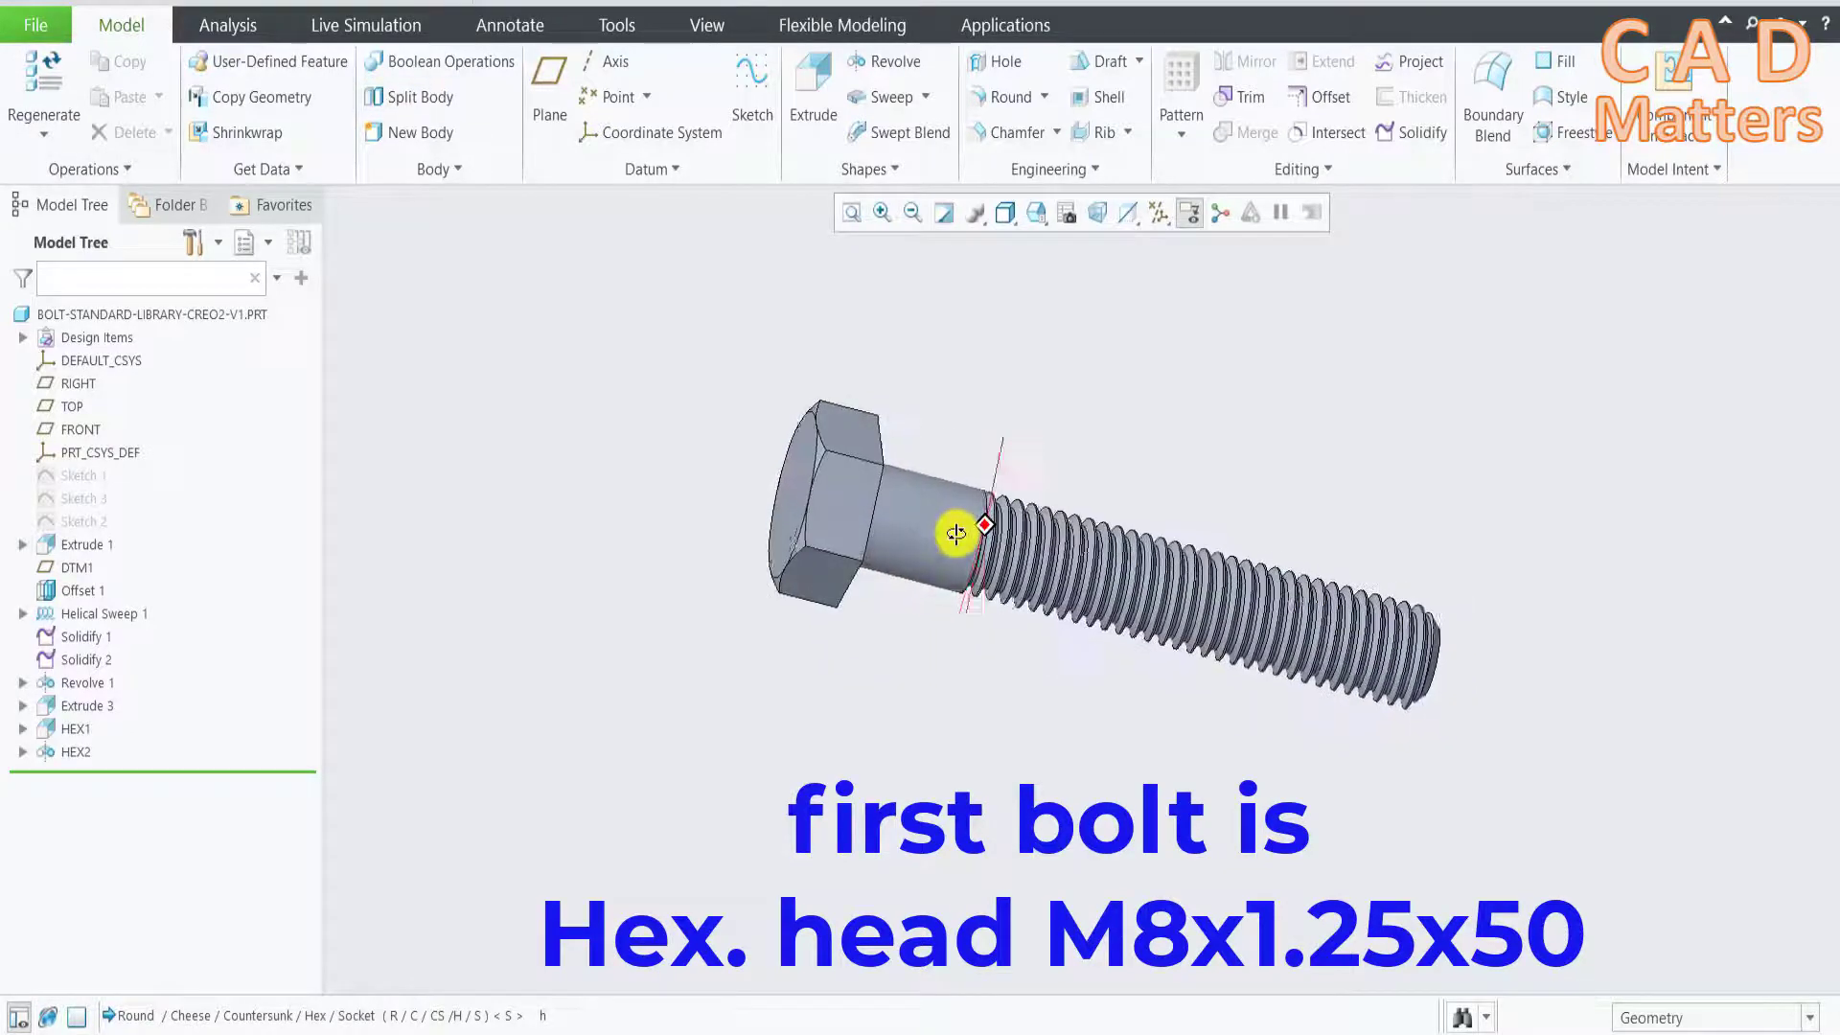
# Save the hex bolt as family-table instance hex-bolt-M8-50, then regenerate for new inputs
pyautogui.click(1650, 173)
pyautogui.click(1605, 332)
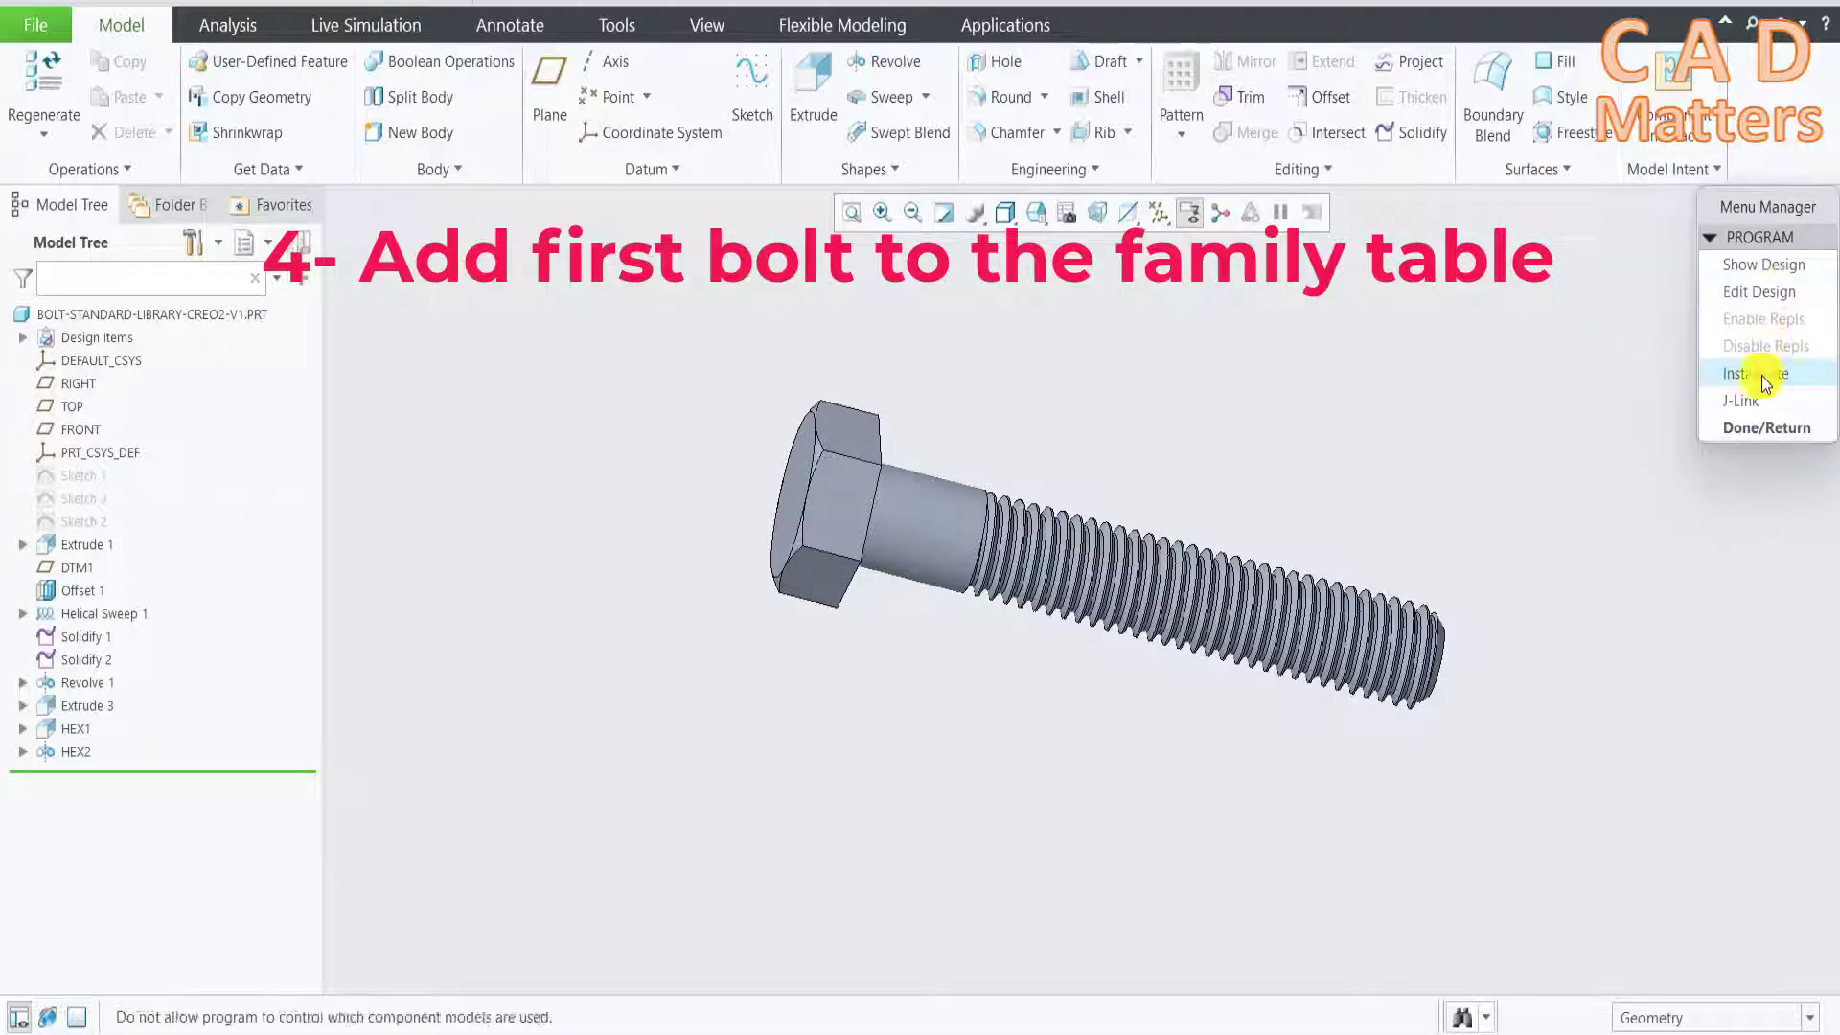
pyautogui.click(1744, 376)
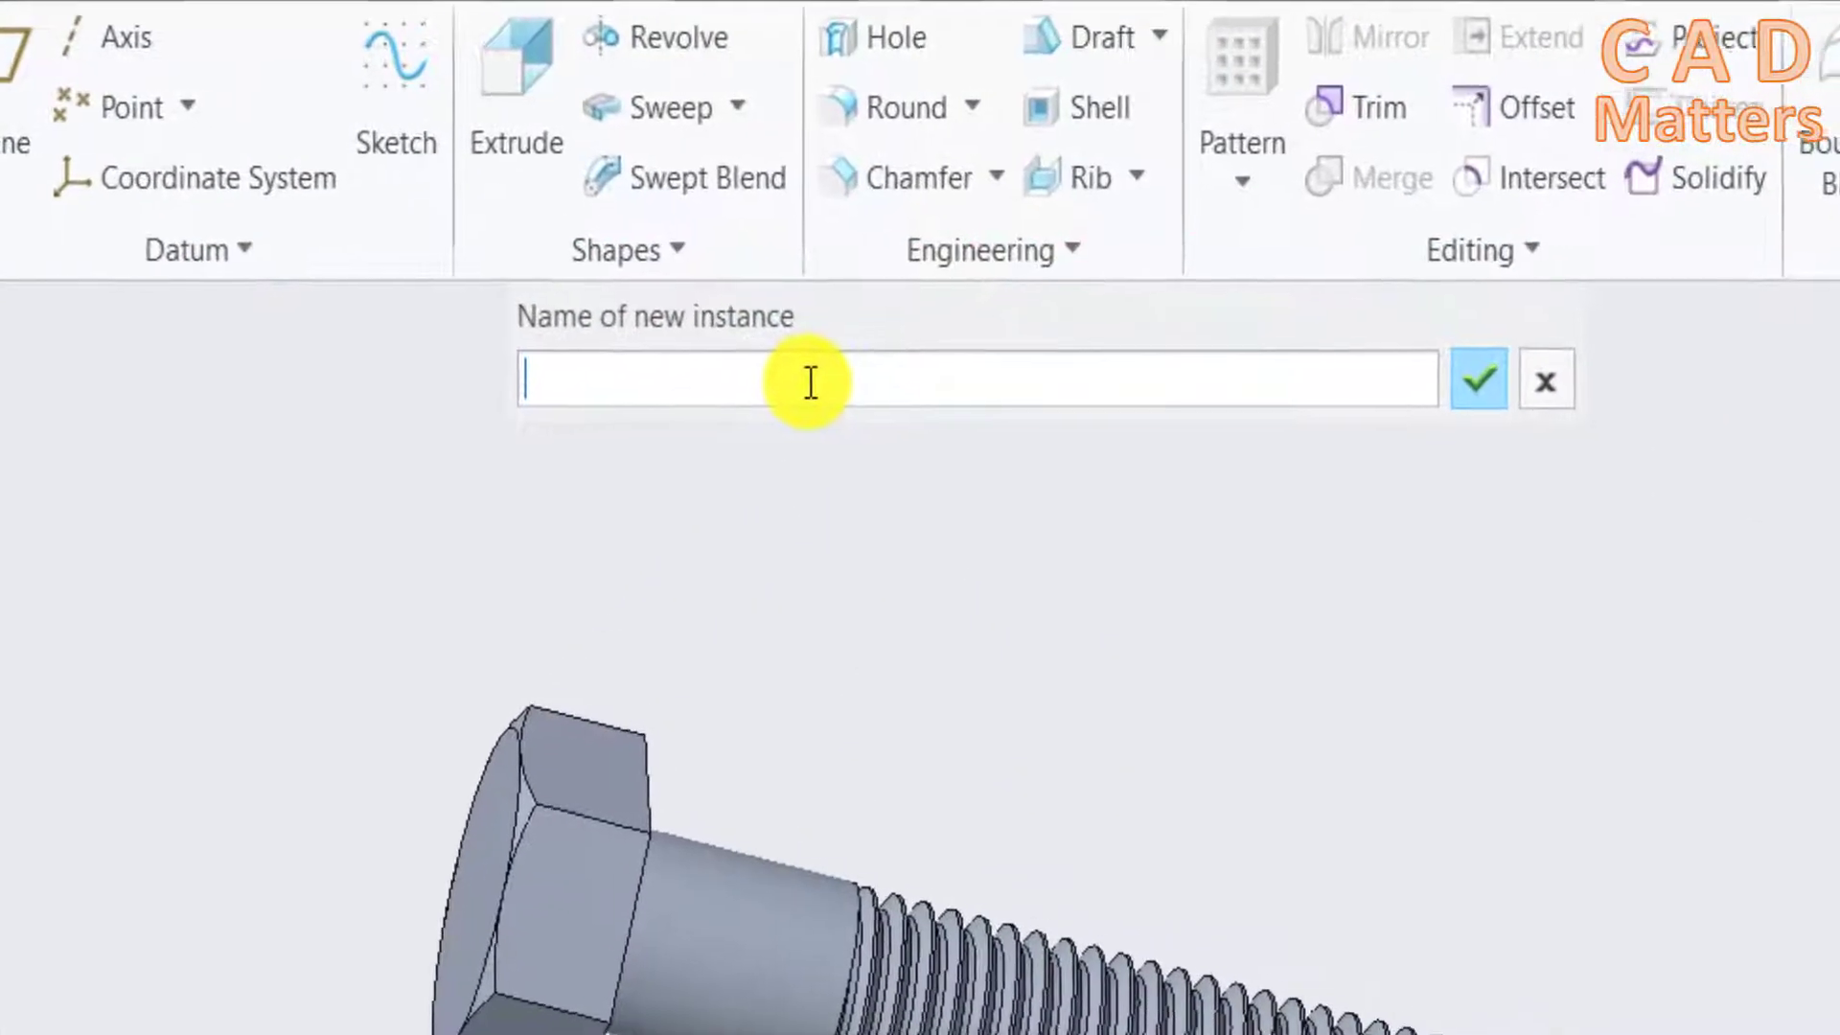
pyautogui.write('hex-')
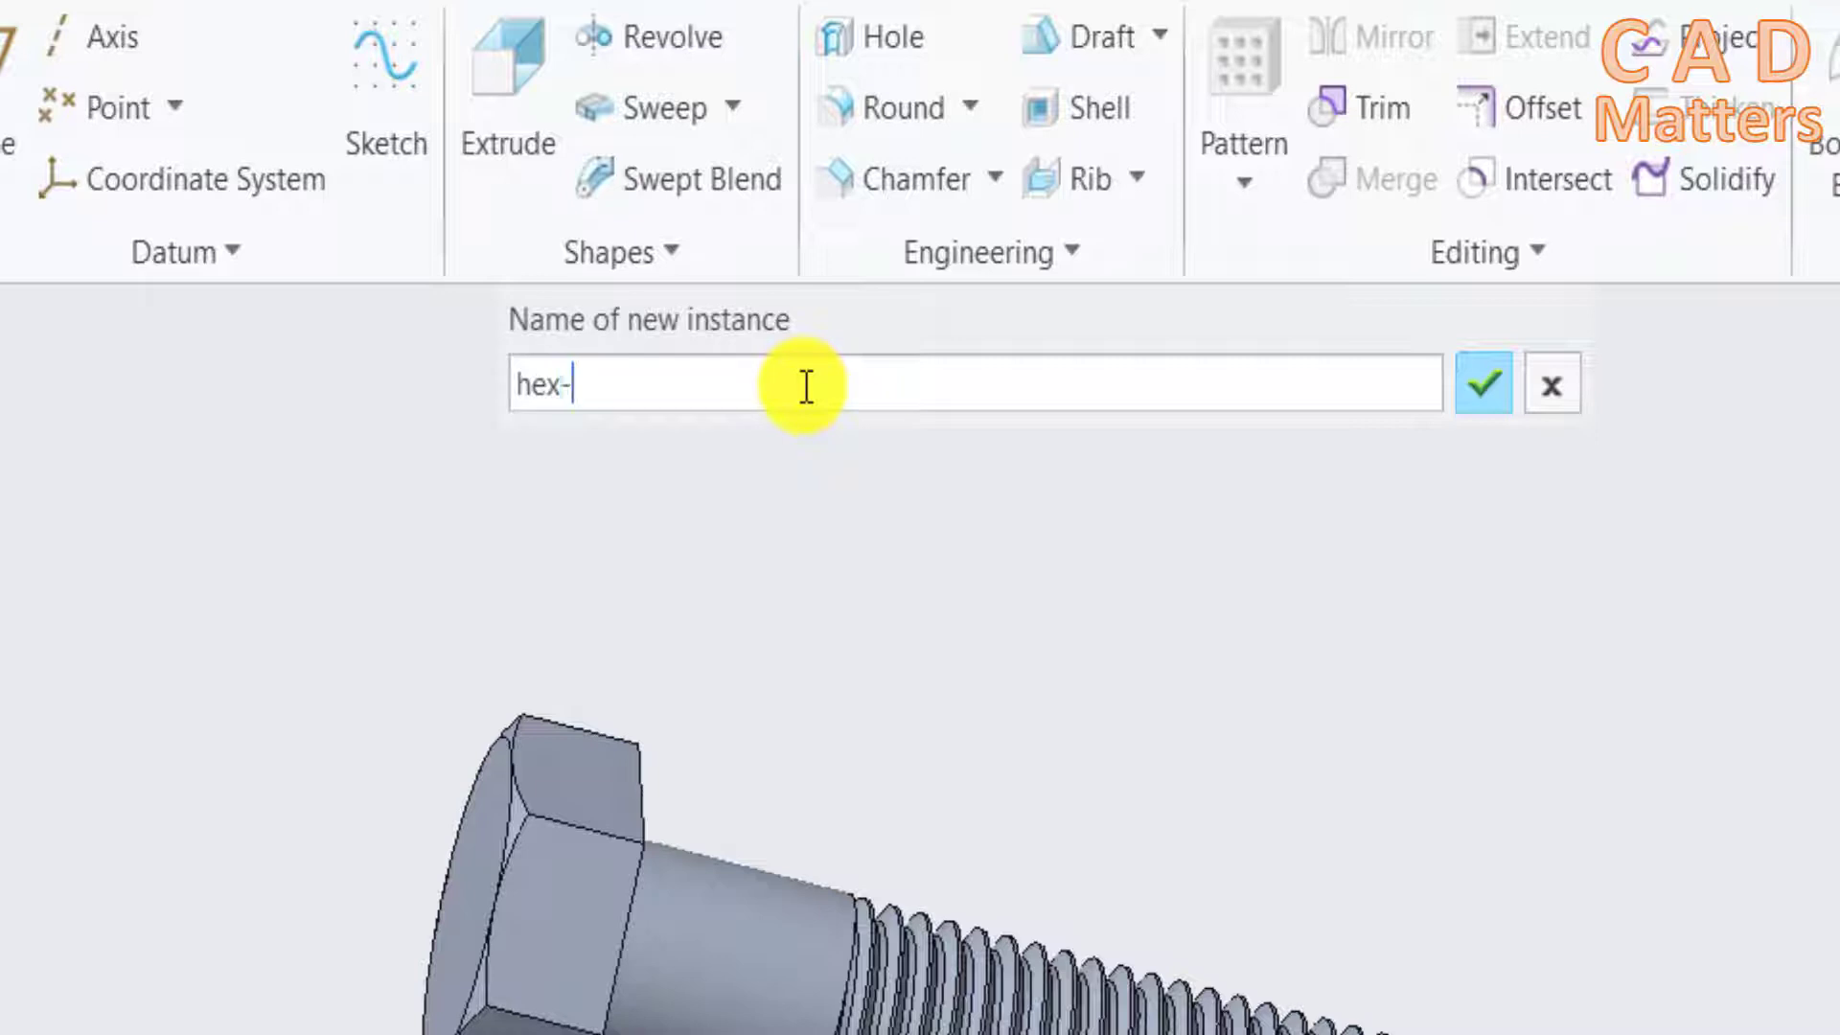
pyautogui.write('bolt-')
pyautogui.write('M8-')
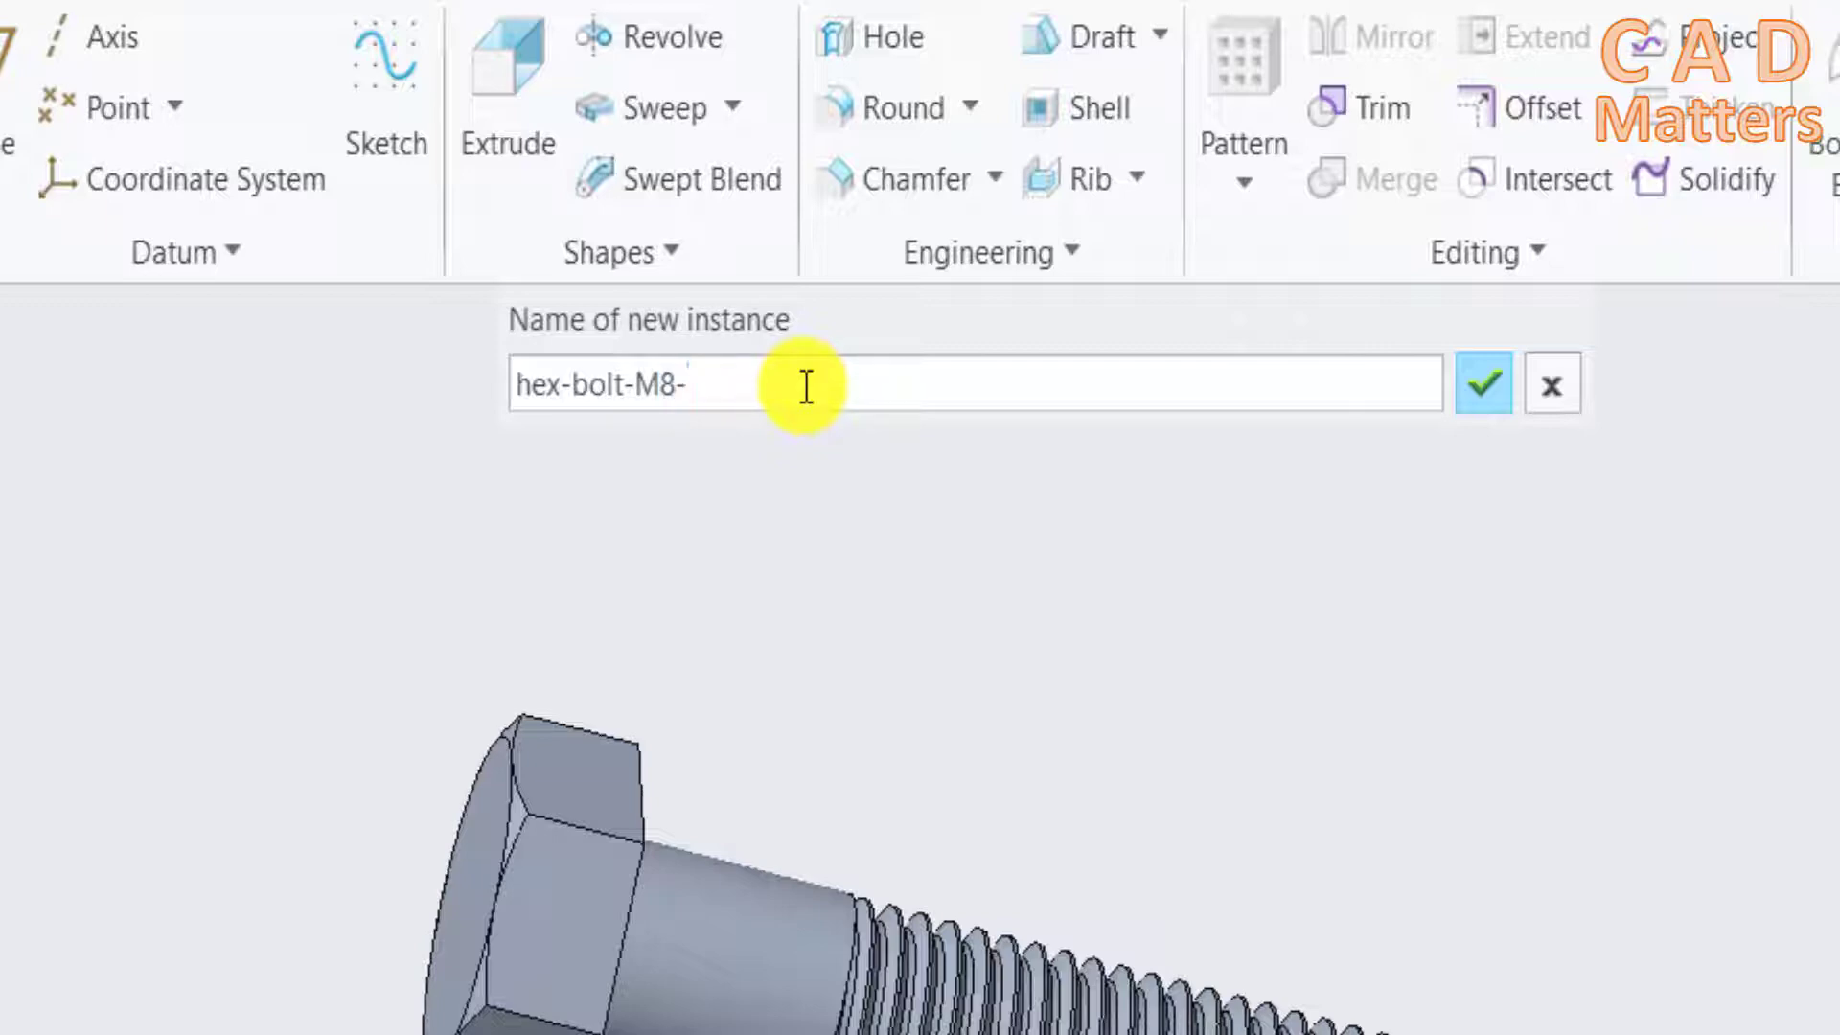
pyautogui.write('50')
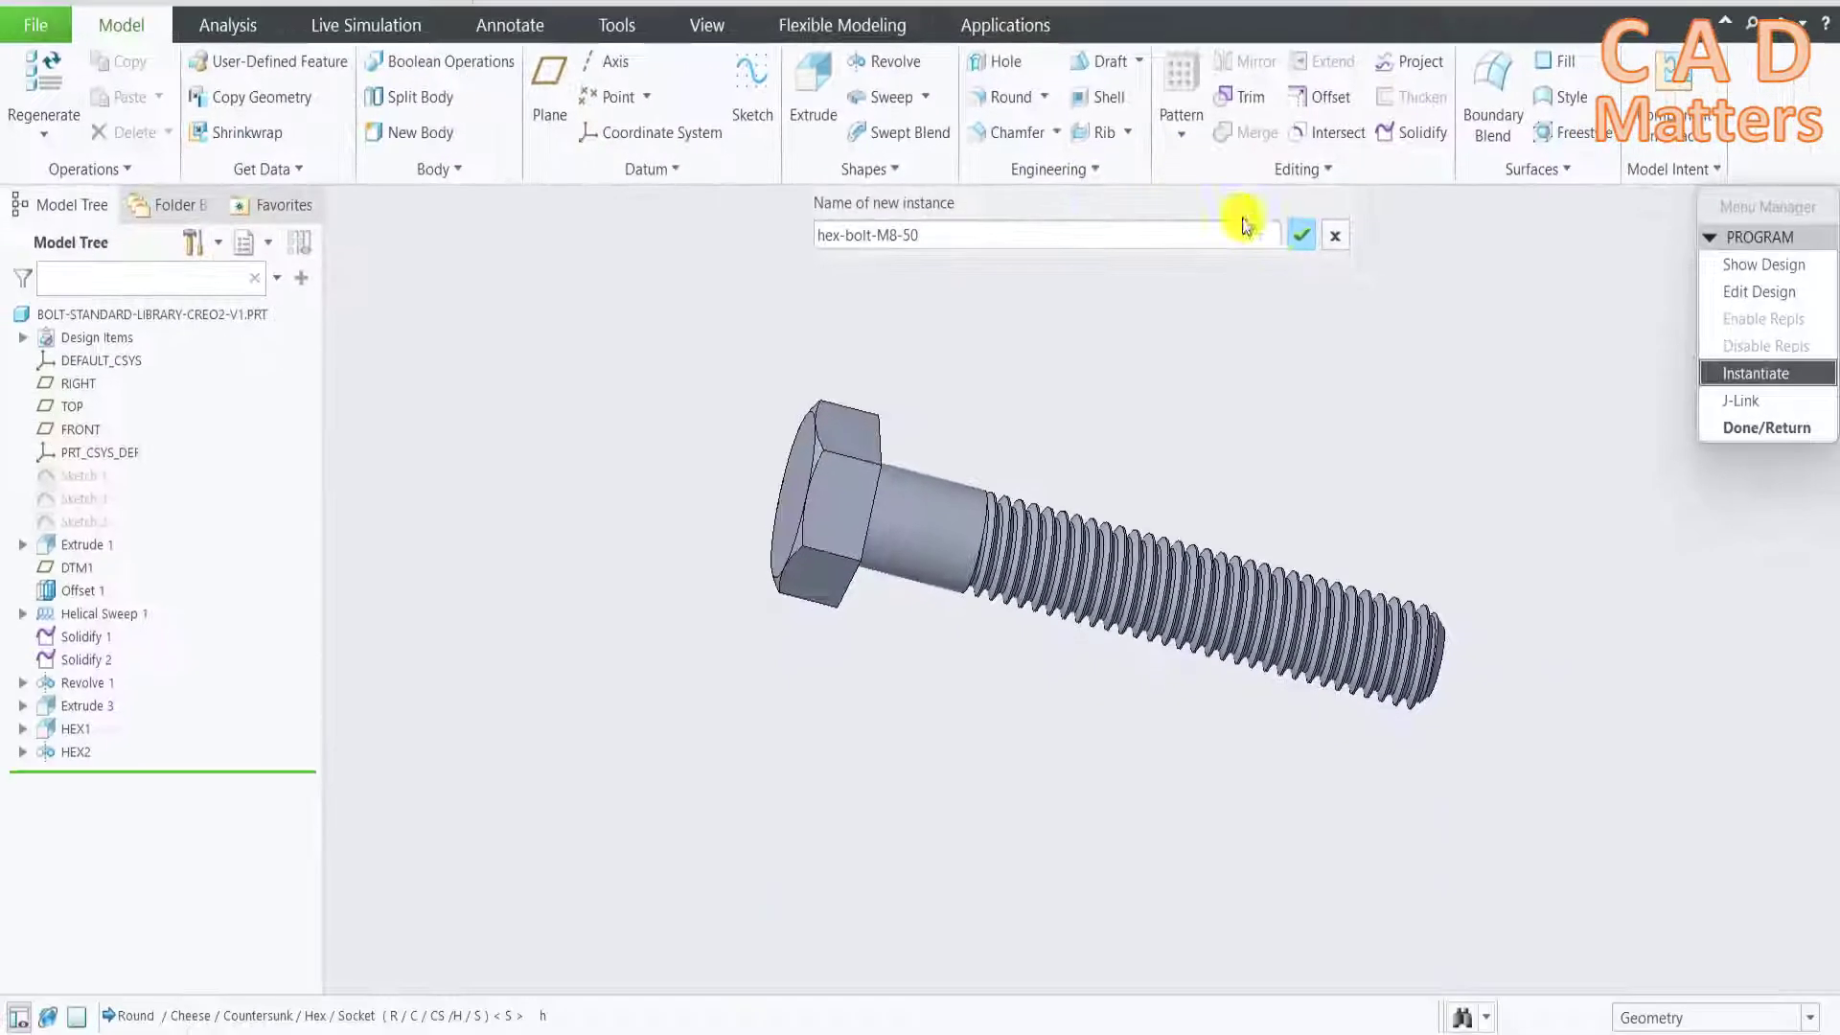
pyautogui.click(1291, 234)
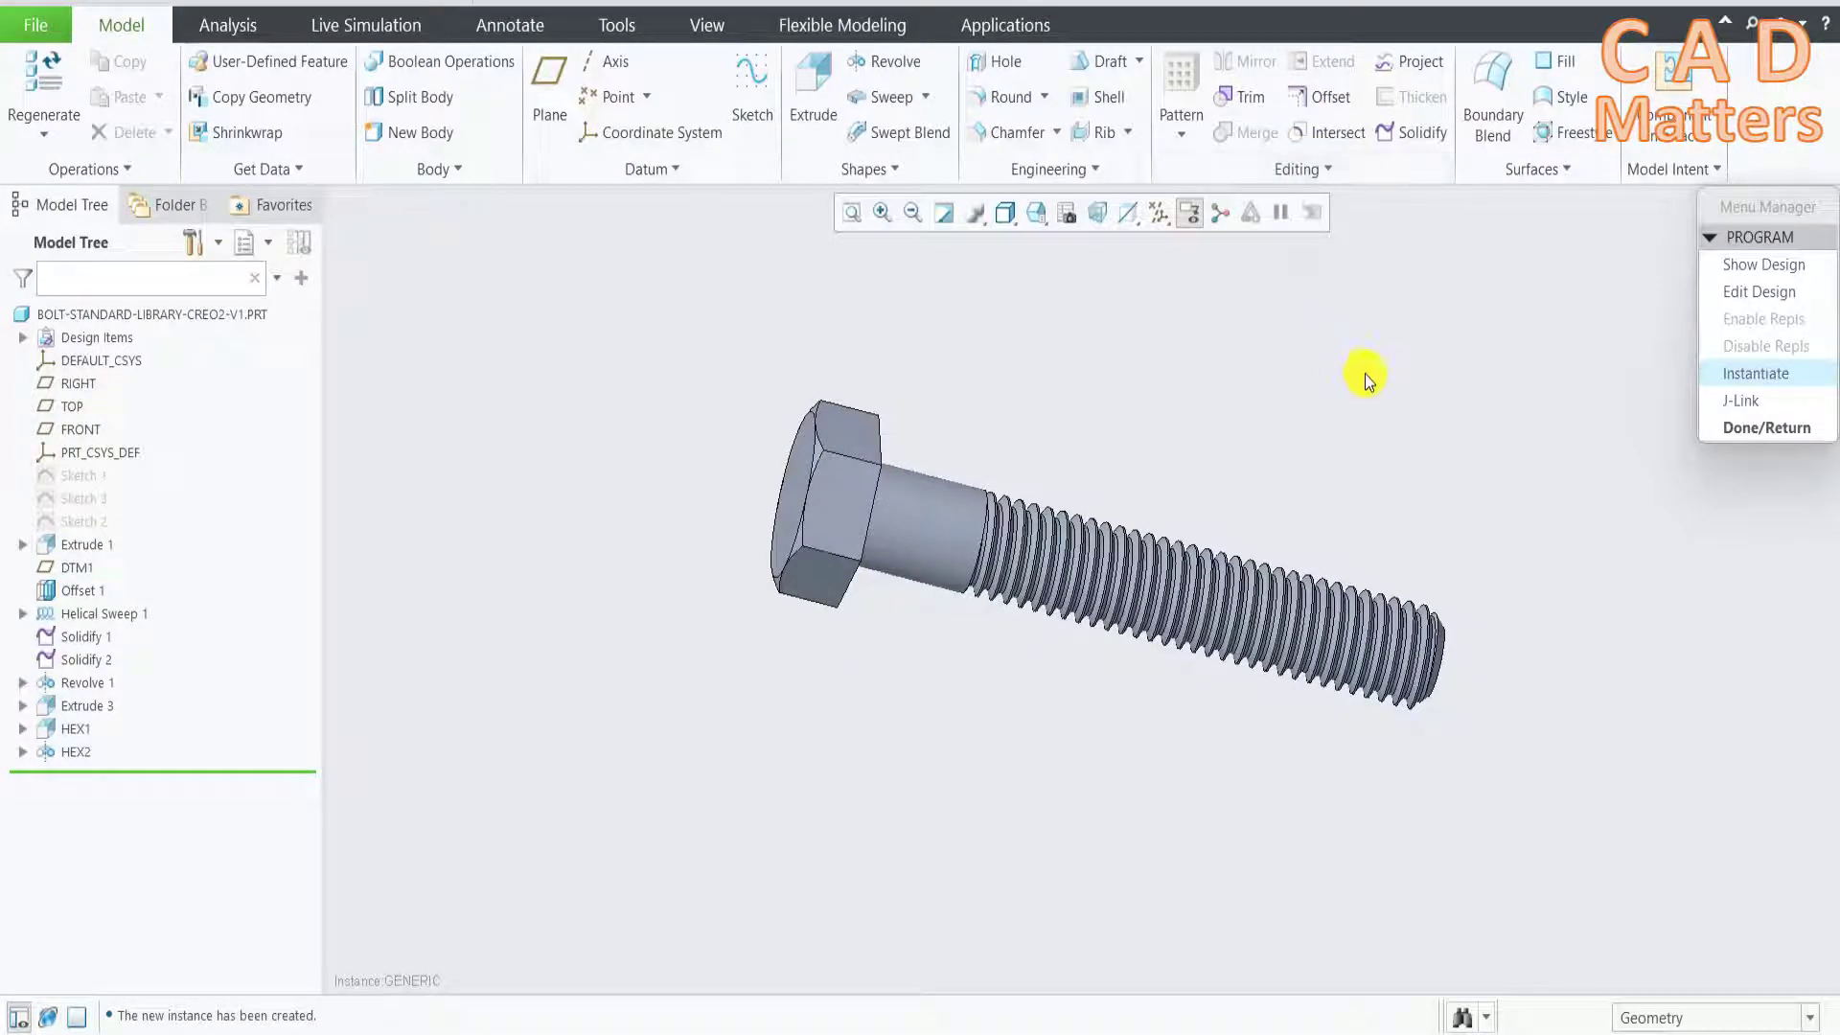
pyautogui.moveTo(997, 467)
pyautogui.mouseDown(button='middle')
pyautogui.moveTo(968, 480)
pyautogui.moveTo(956, 463)
pyautogui.mouseUp(button='middle')
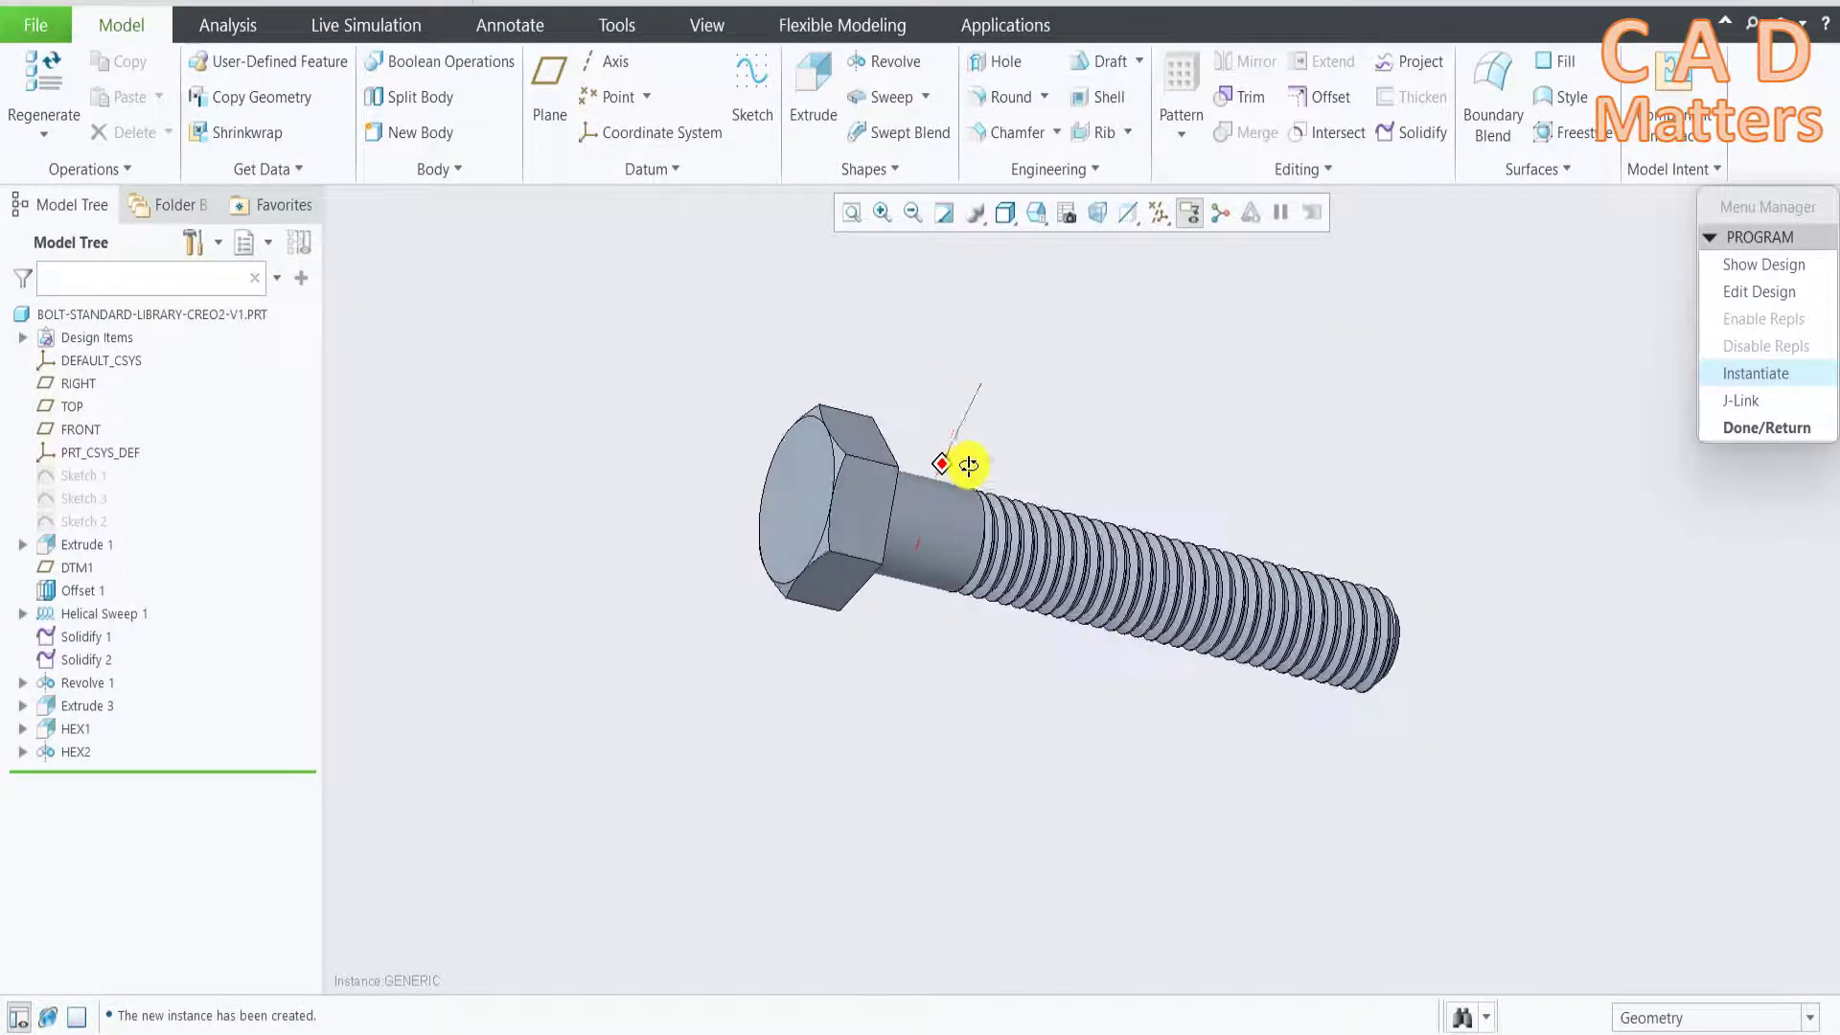
pyautogui.click(42, 77)
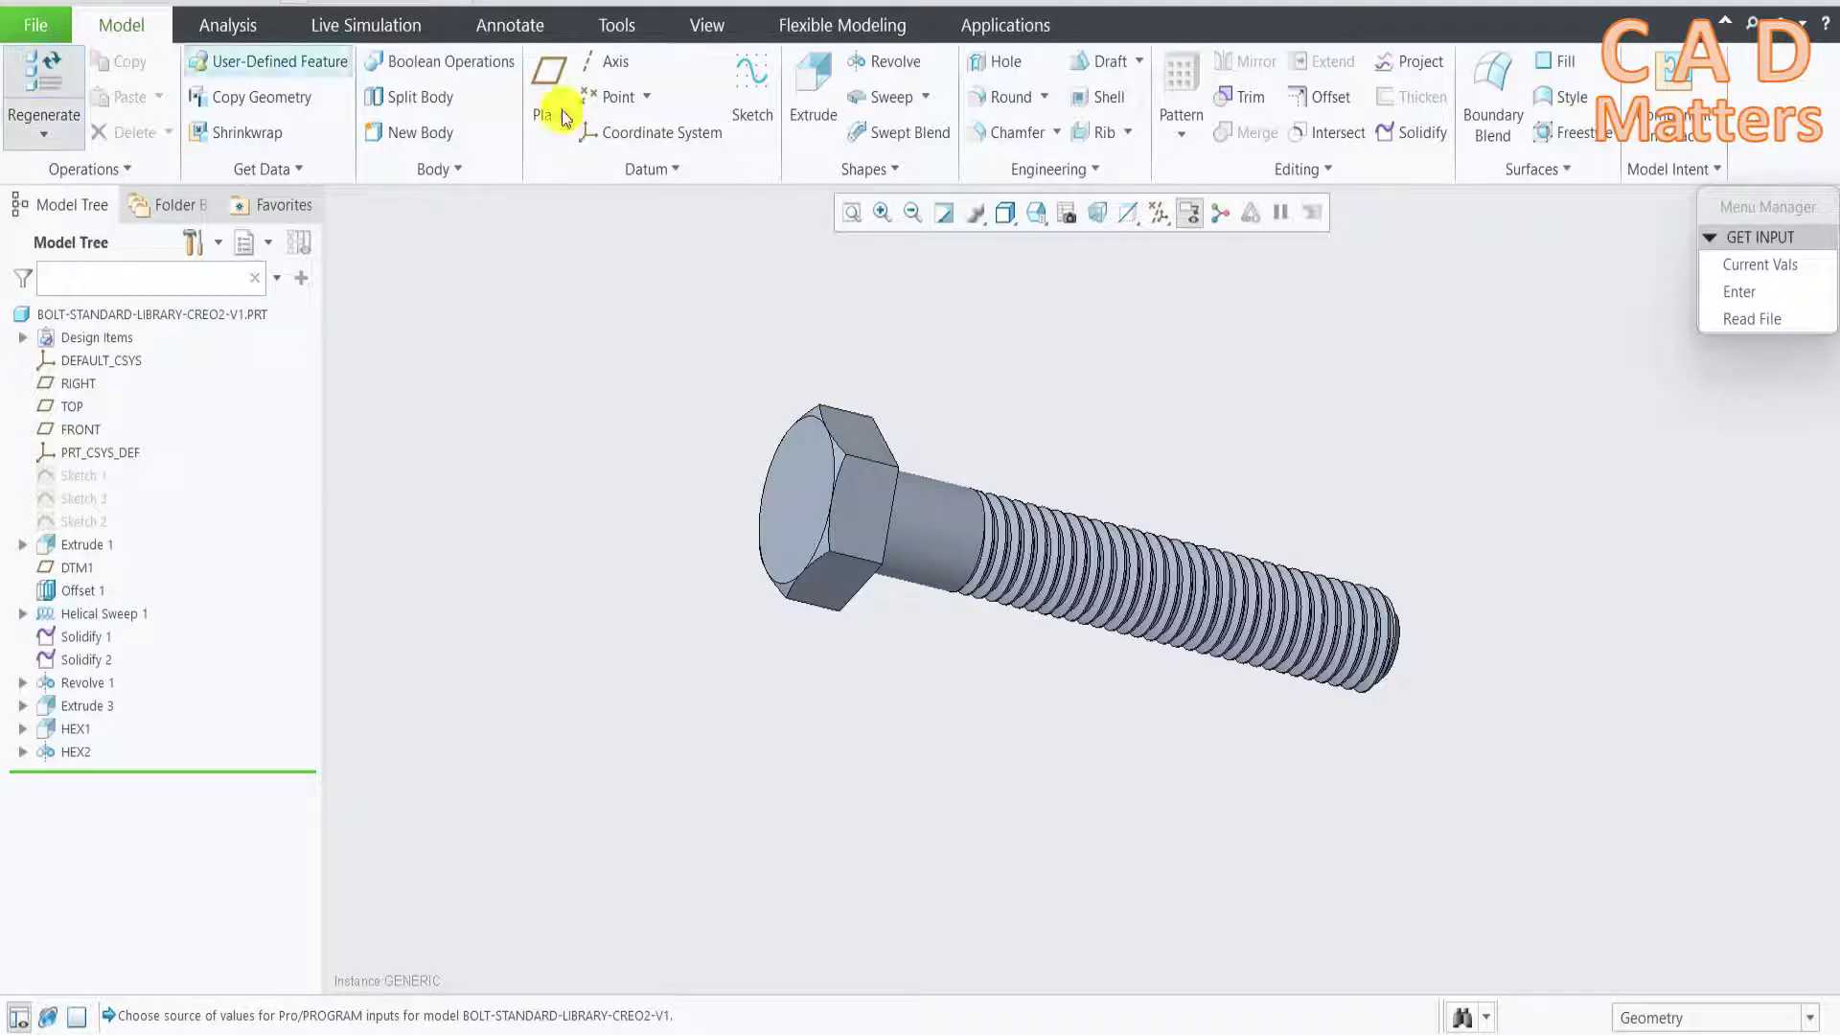
# Change BOLT_TYPE back to a socket head and regenerate
pyautogui.click(1774, 288)
pyautogui.click(1774, 261)
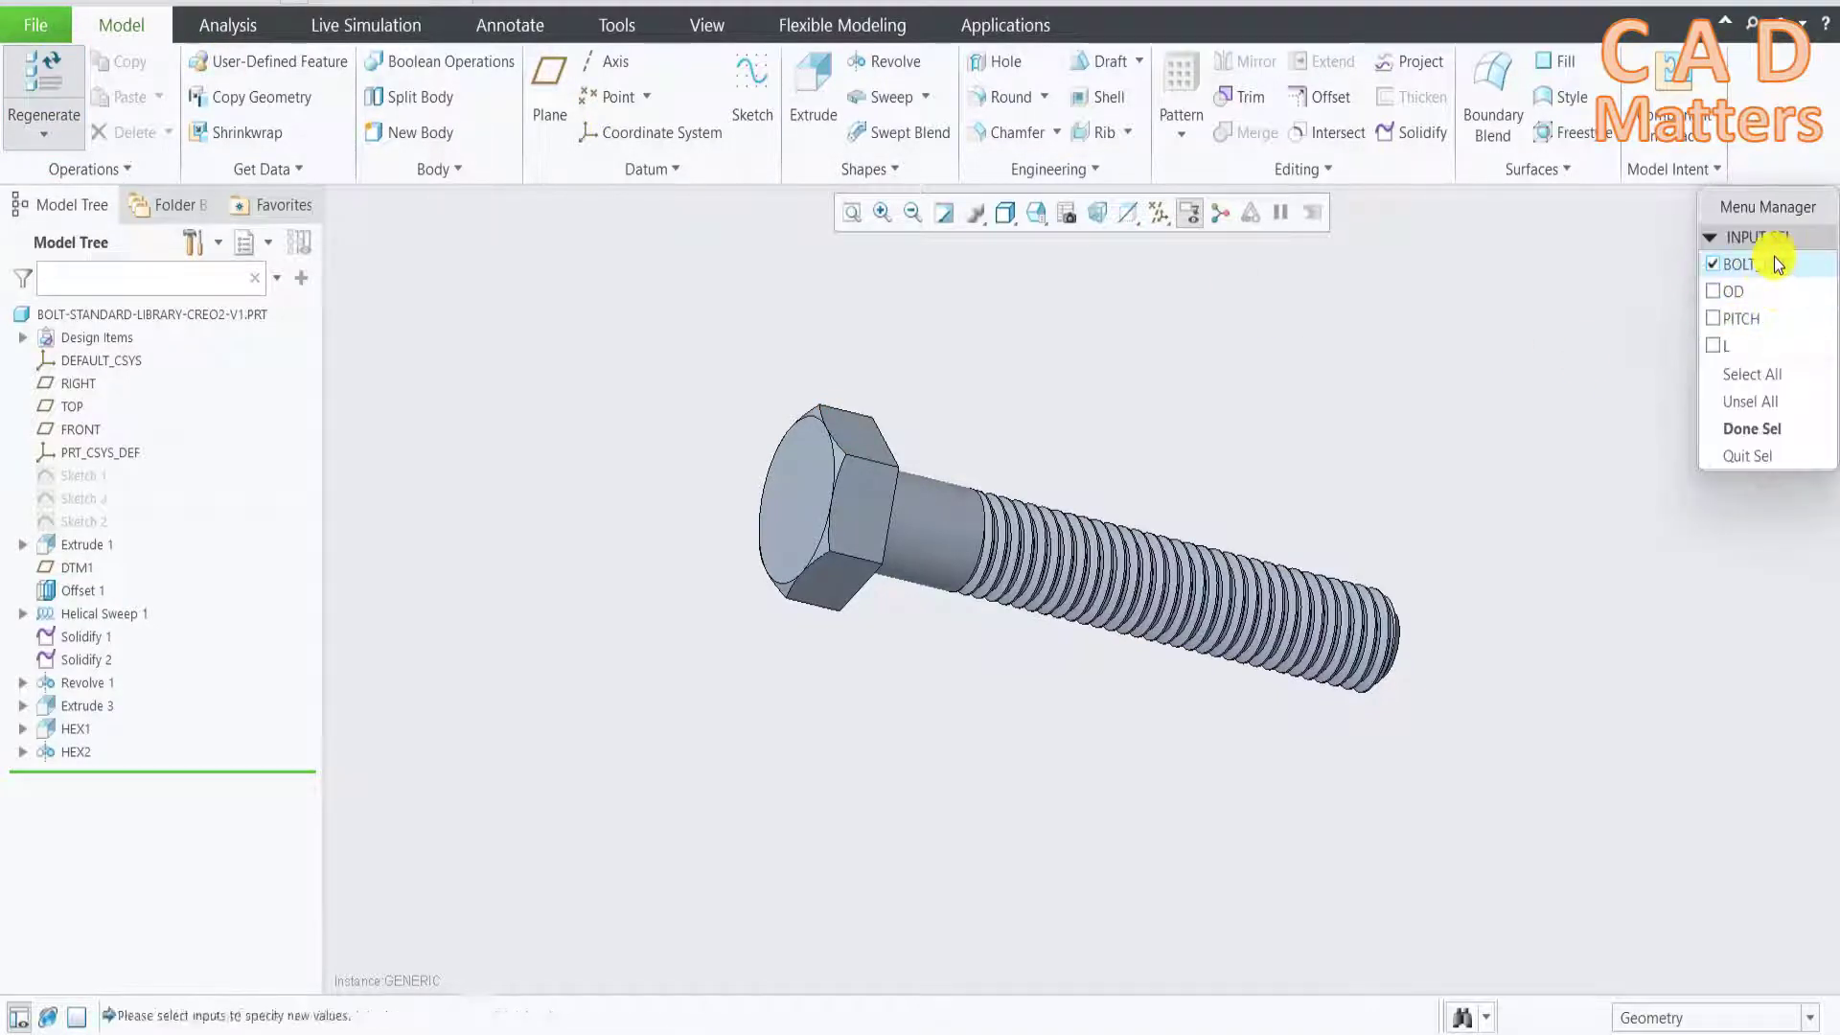
pyautogui.click(1752, 428)
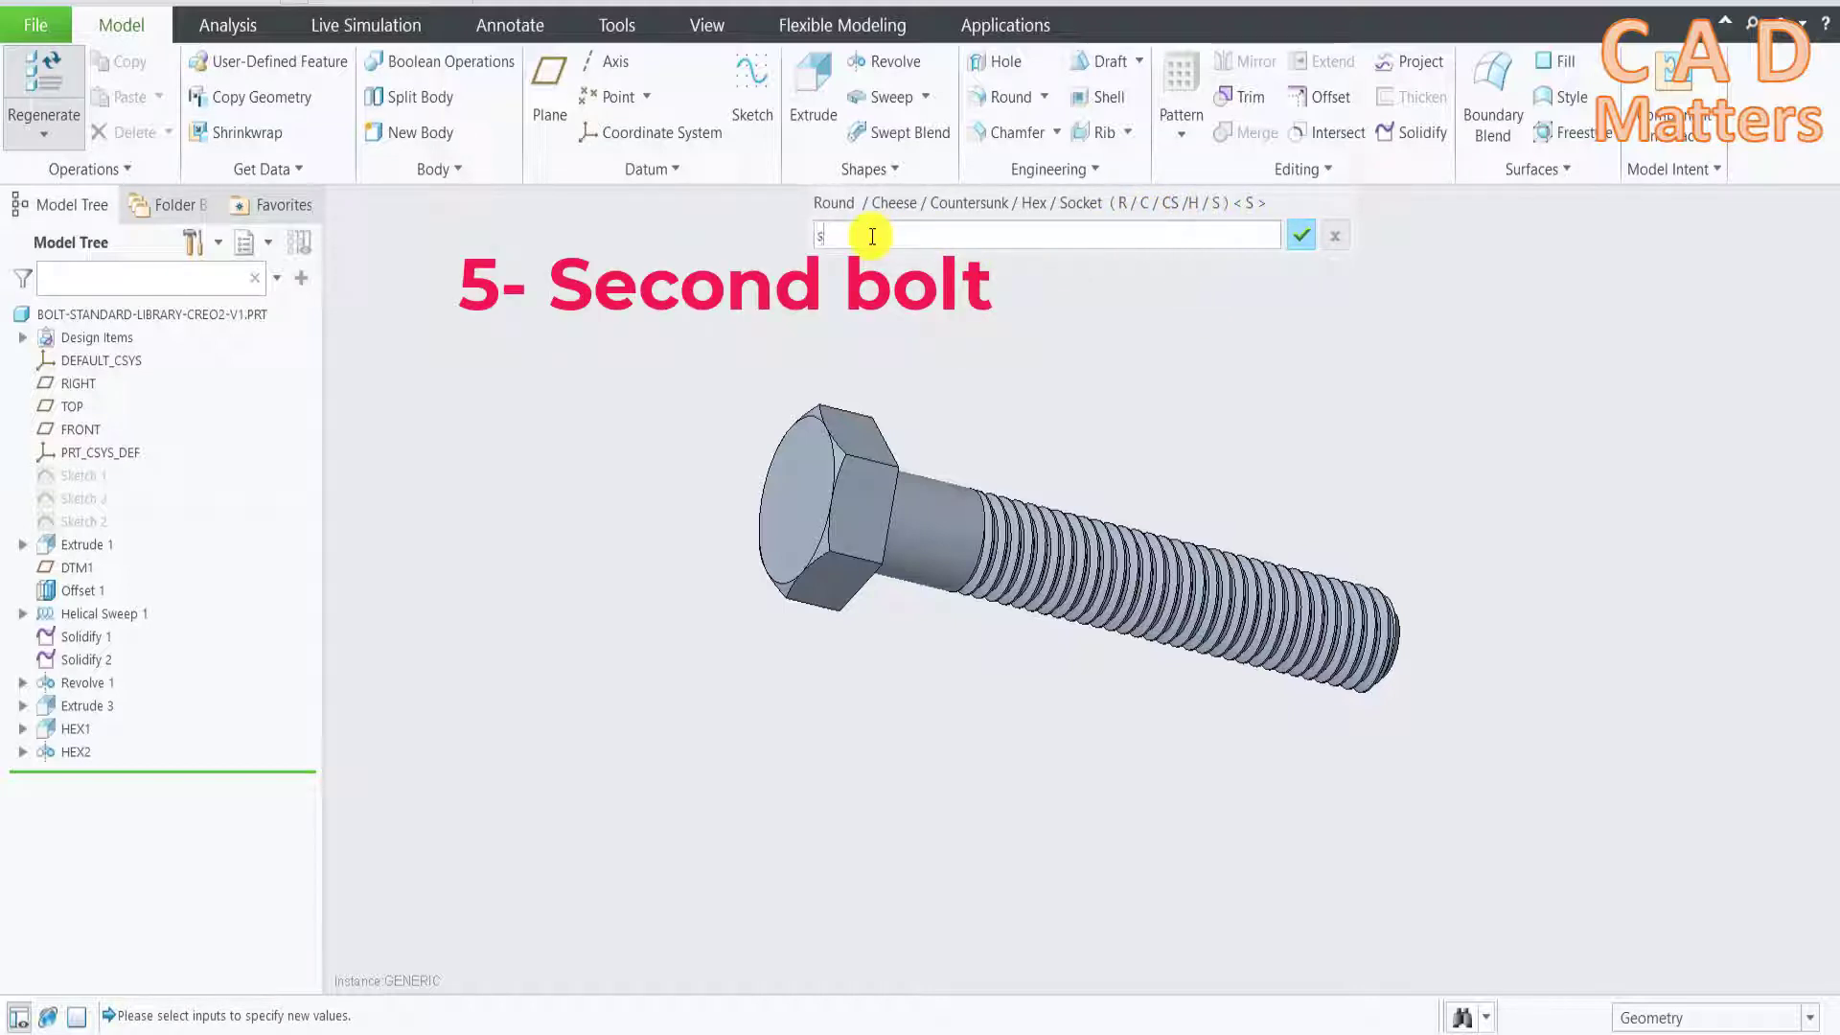
pyautogui.press('Return')
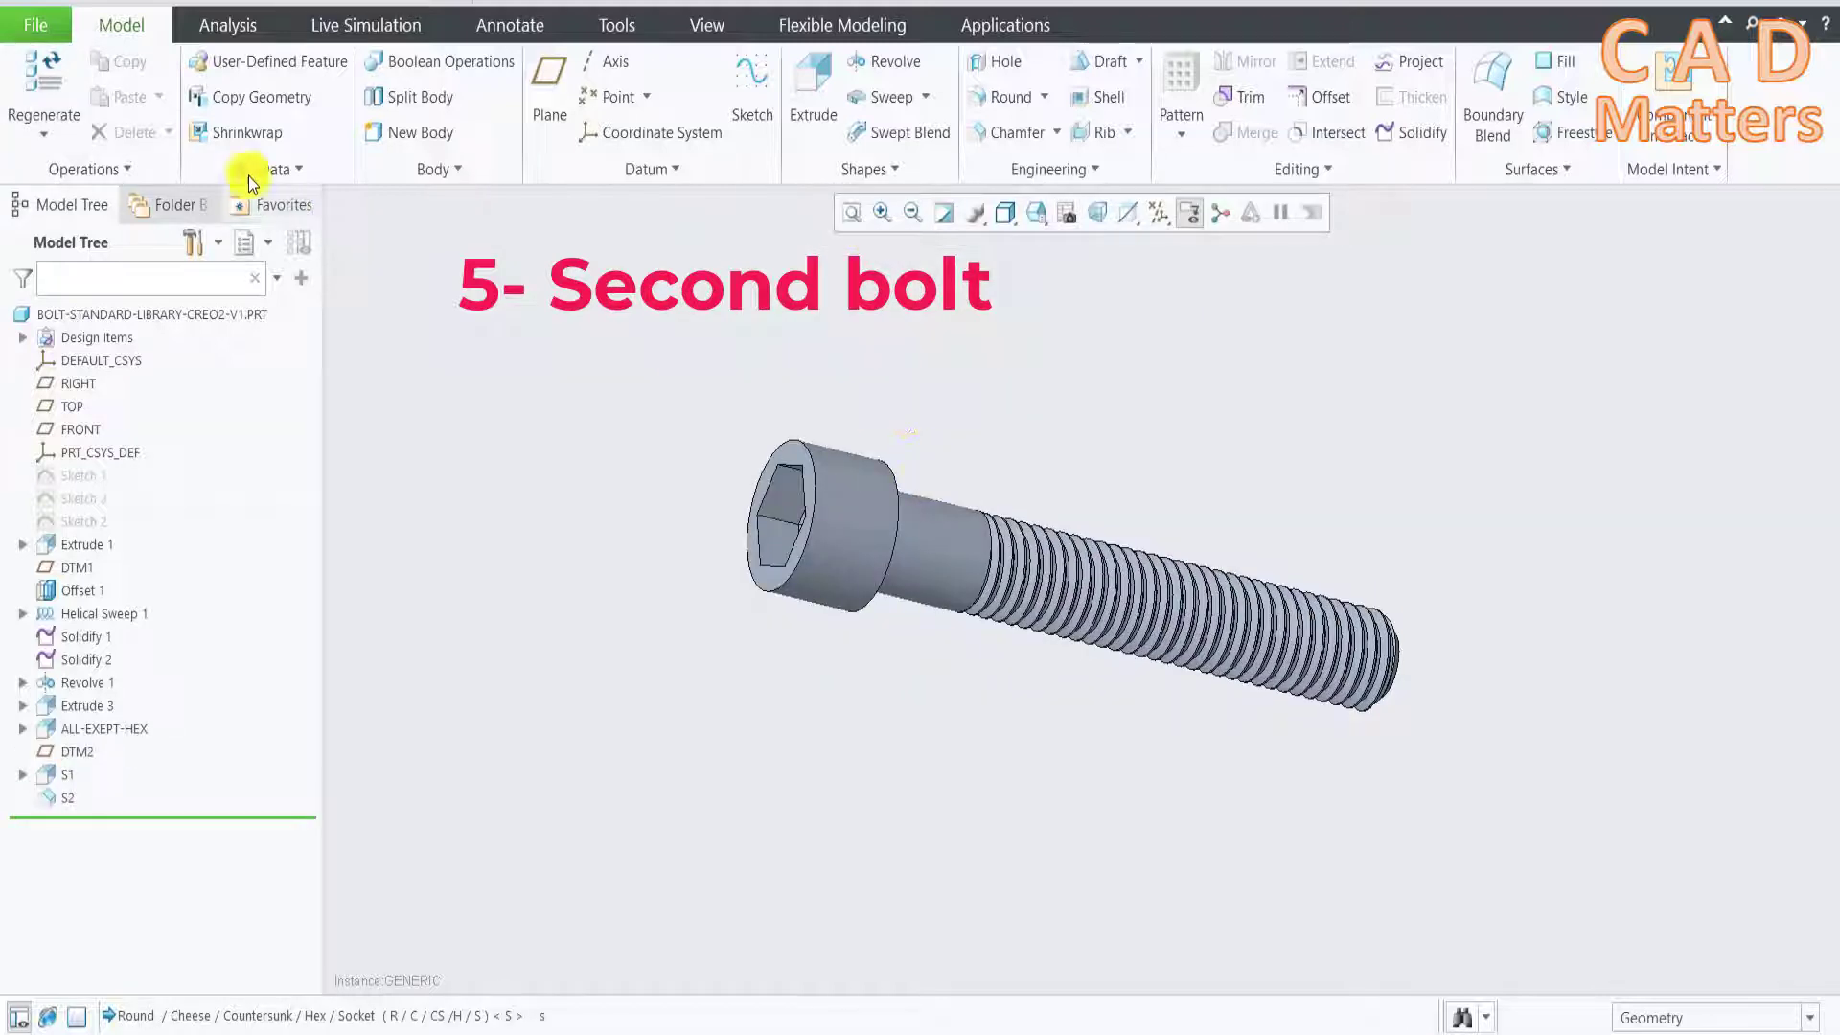
# Regenerate the socket bolt with OD 10, PITCH 1.5 and L 60
pyautogui.click(86, 96)
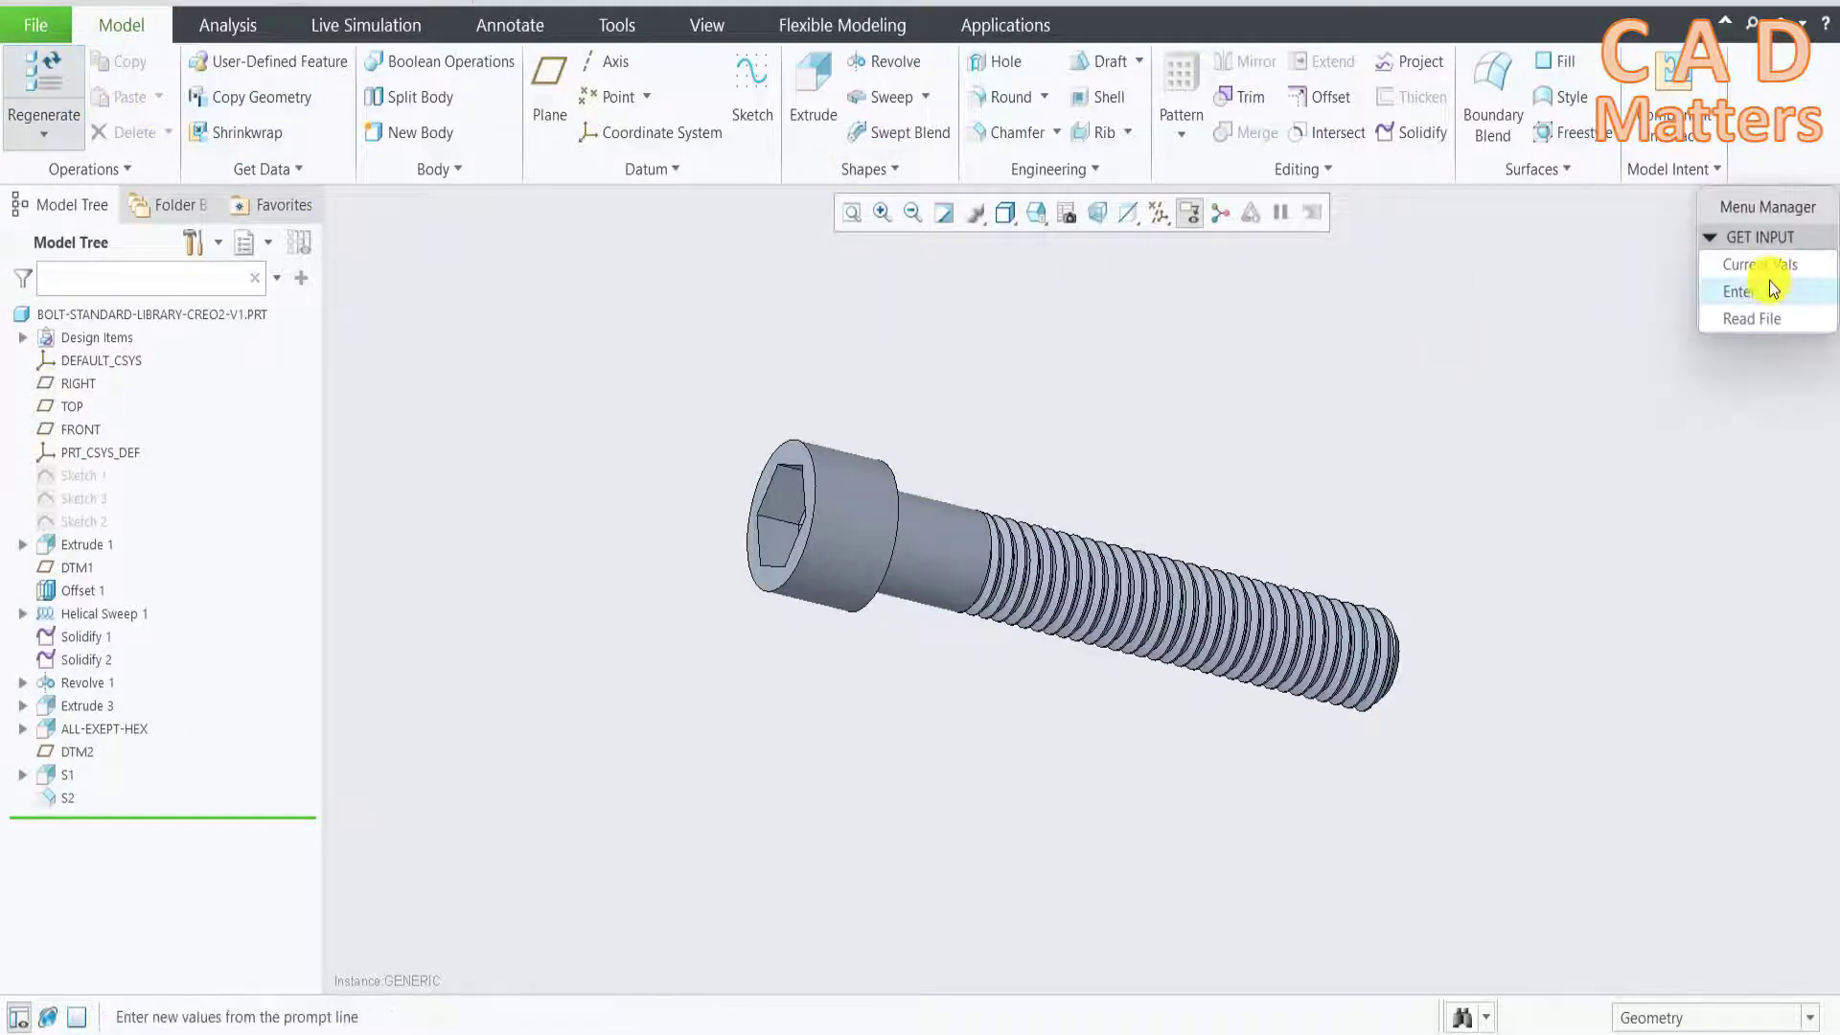
pyautogui.click(1773, 286)
pyautogui.click(1761, 295)
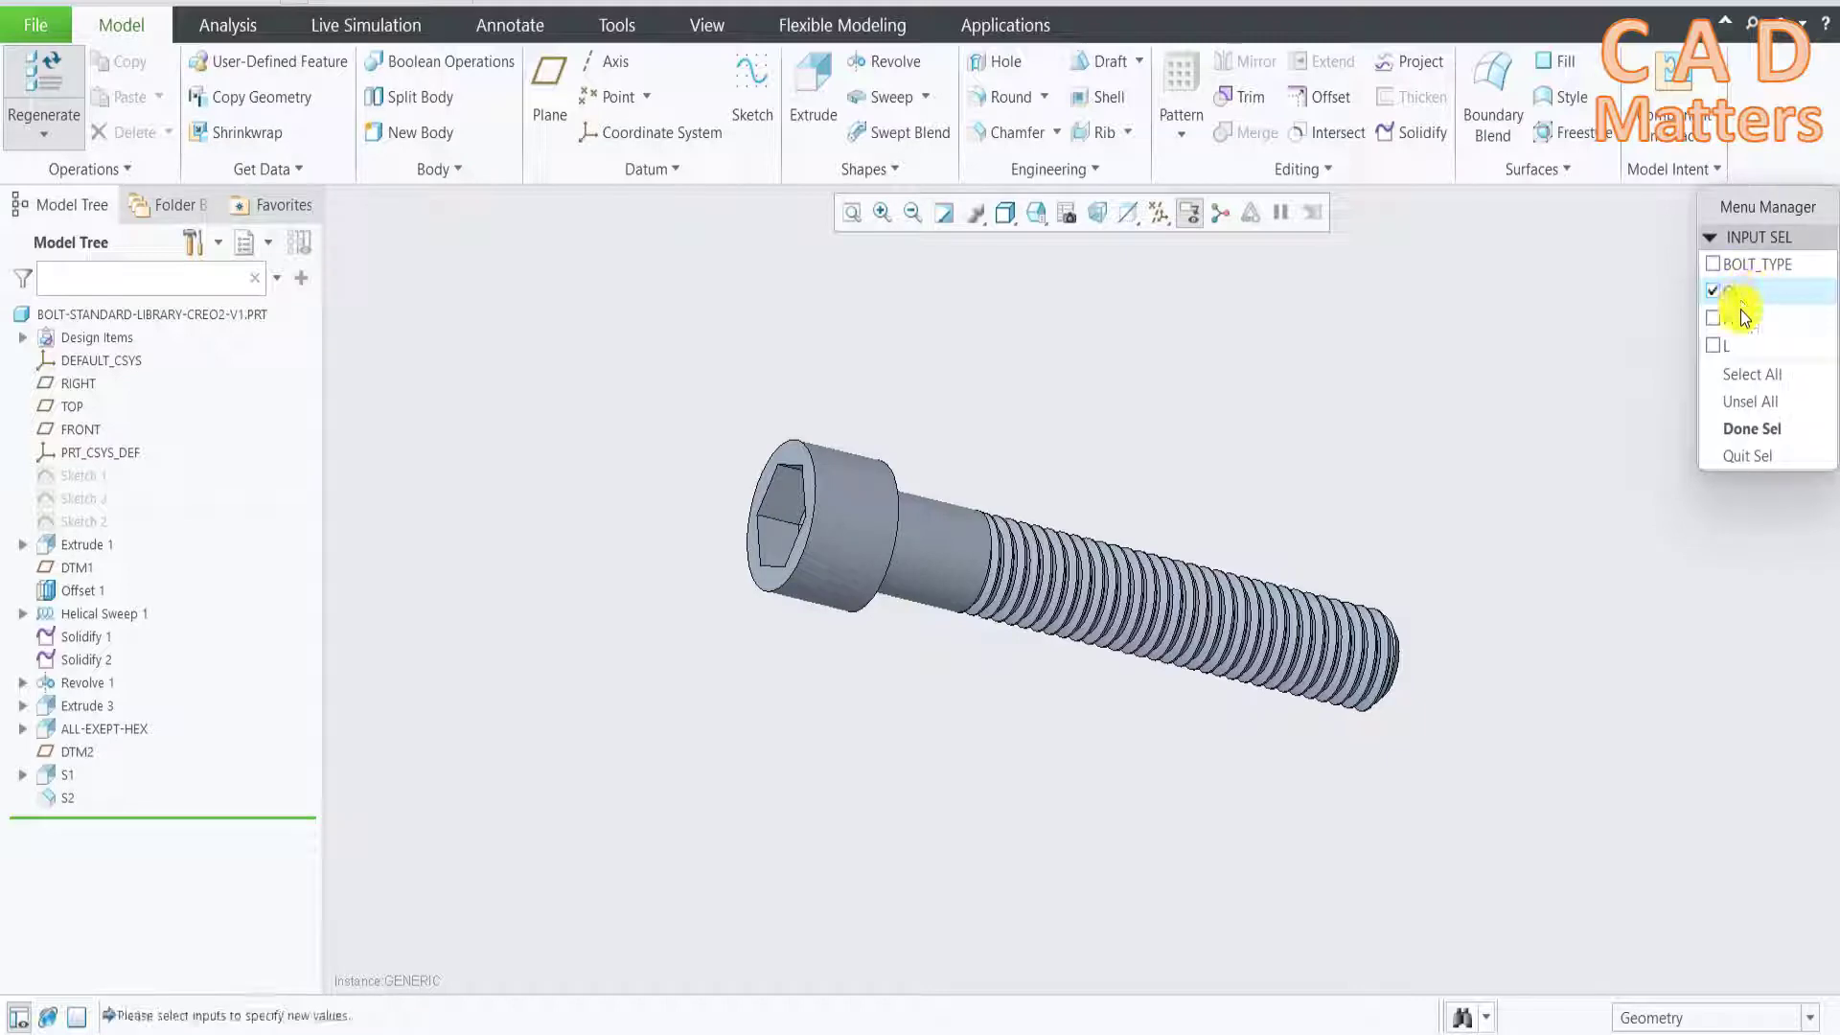
pyautogui.click(1725, 345)
pyautogui.click(1754, 427)
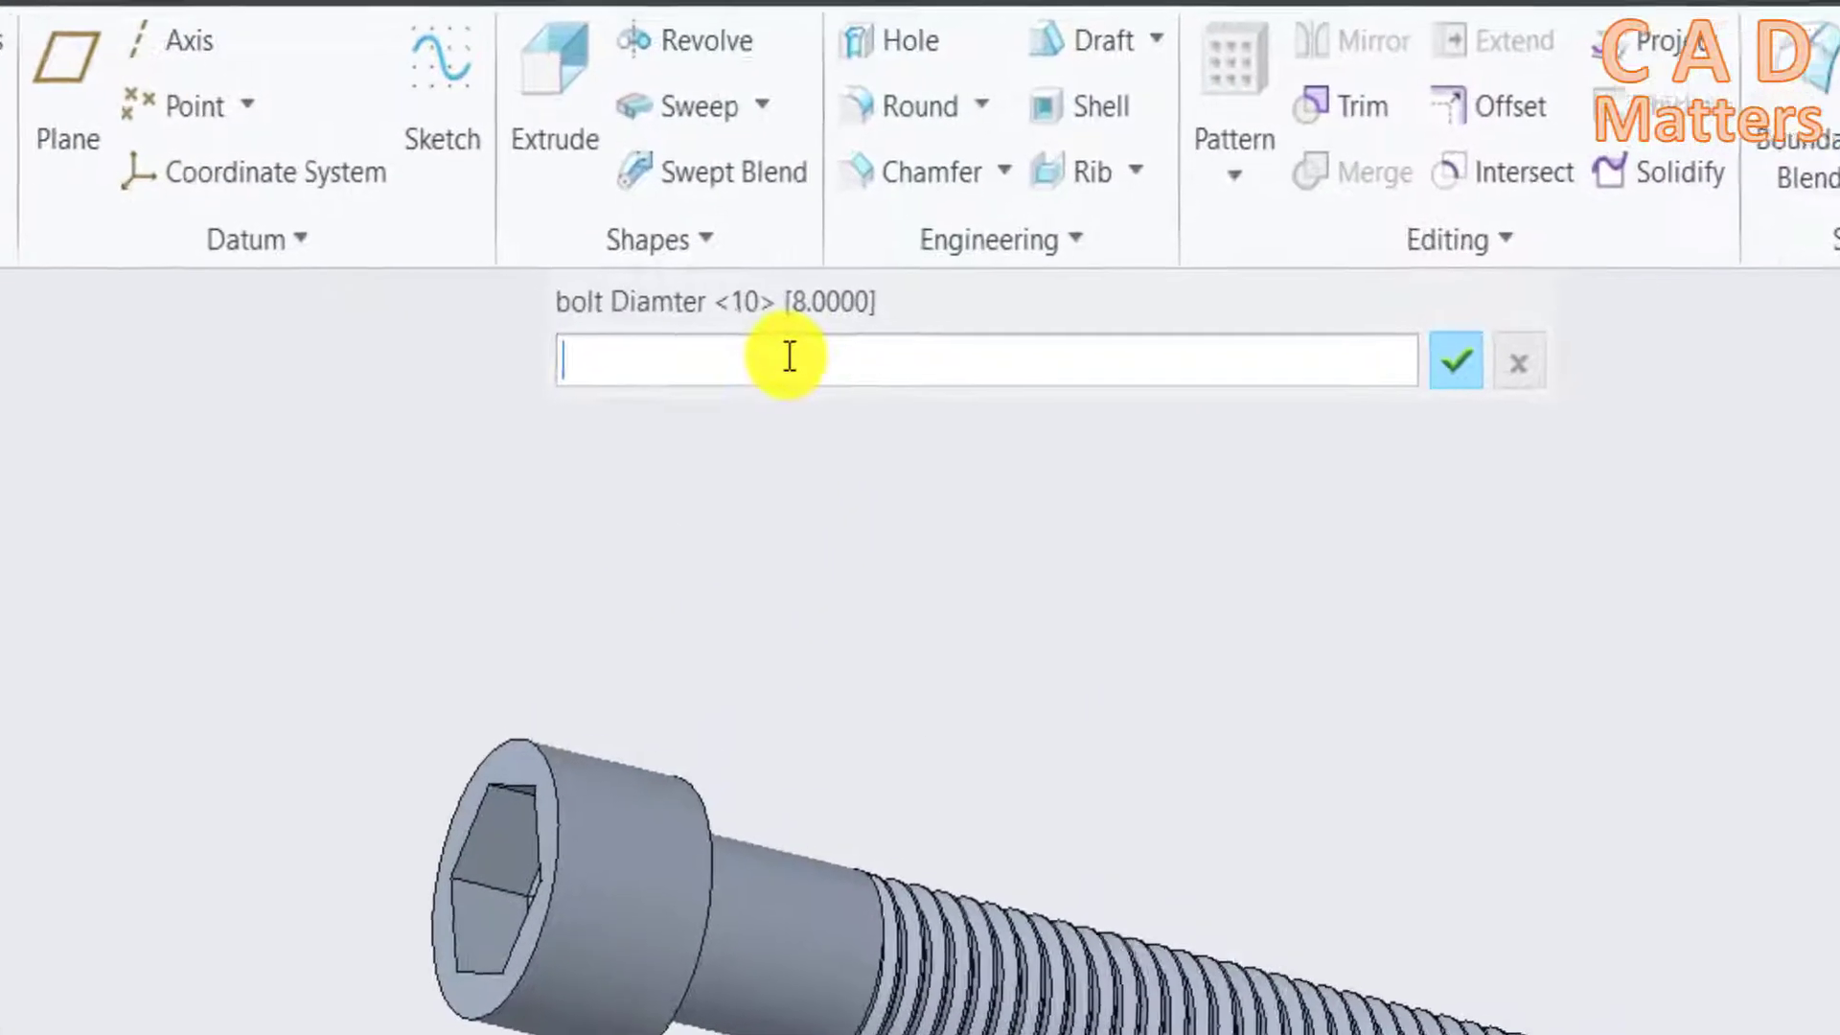
pyautogui.write('10')
pyautogui.press('Return')
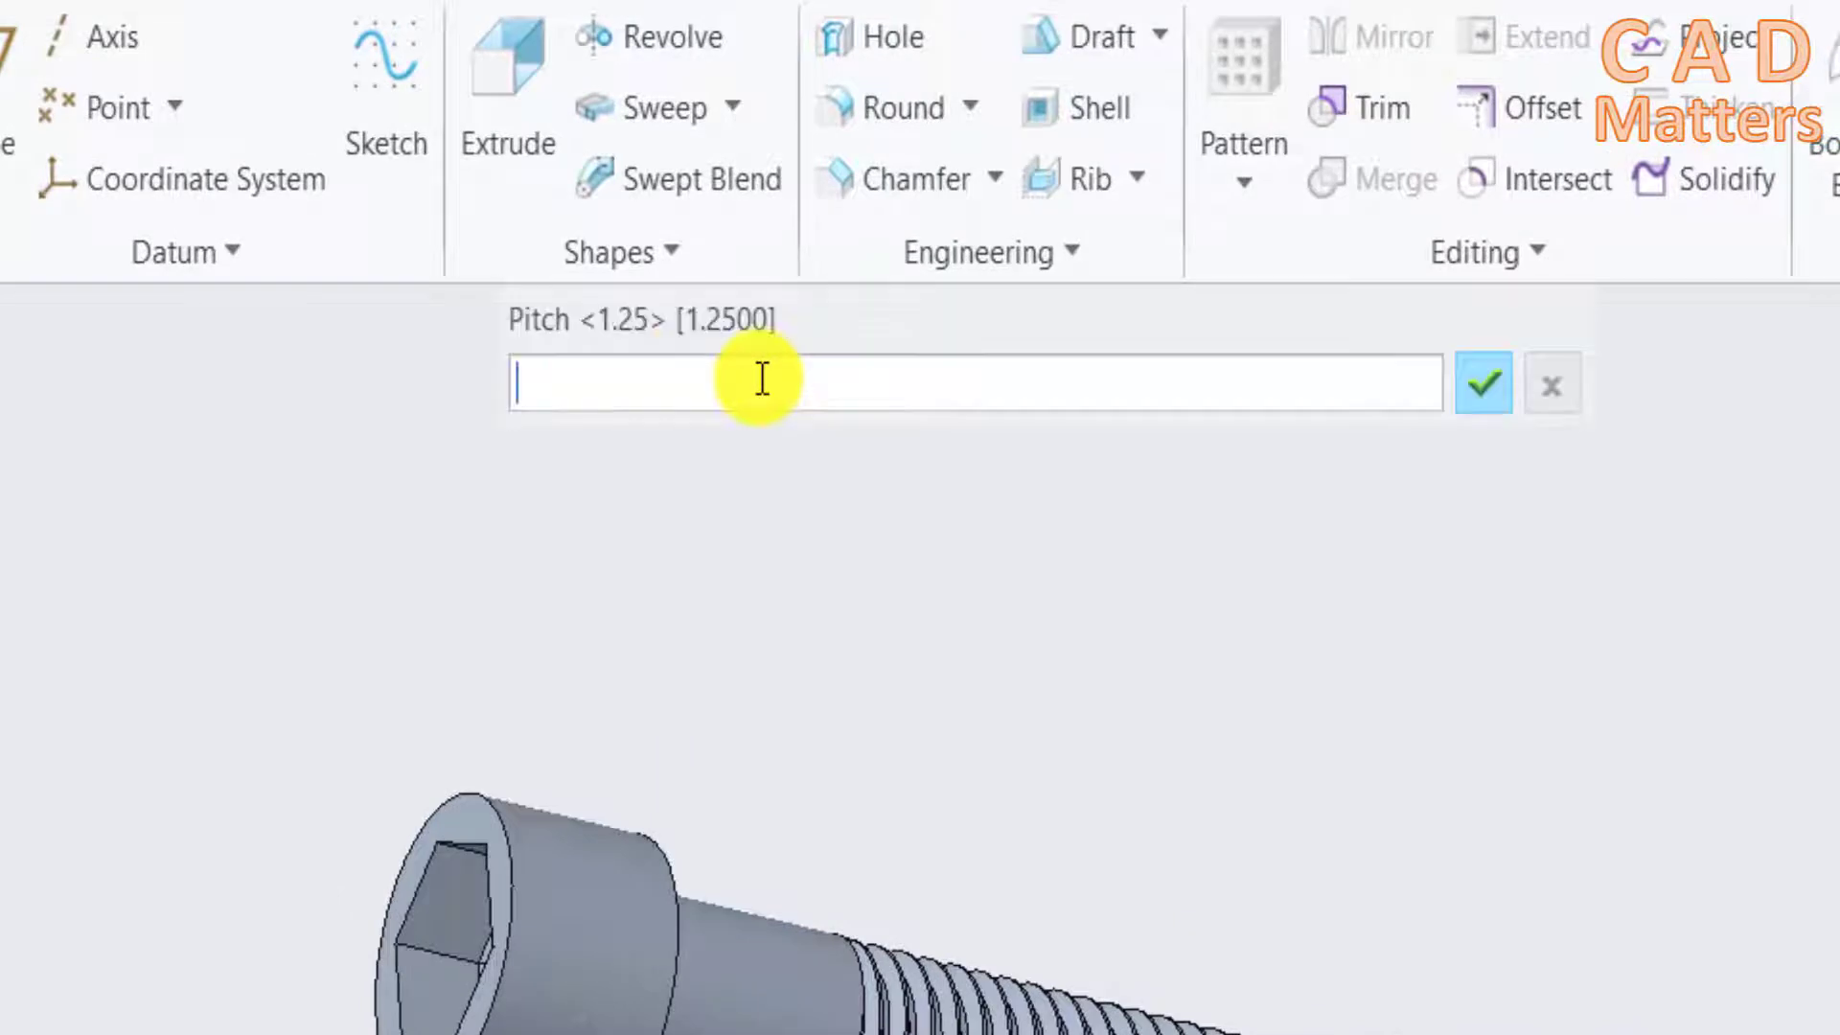
pyautogui.write('1.5')
pyautogui.press('Return')
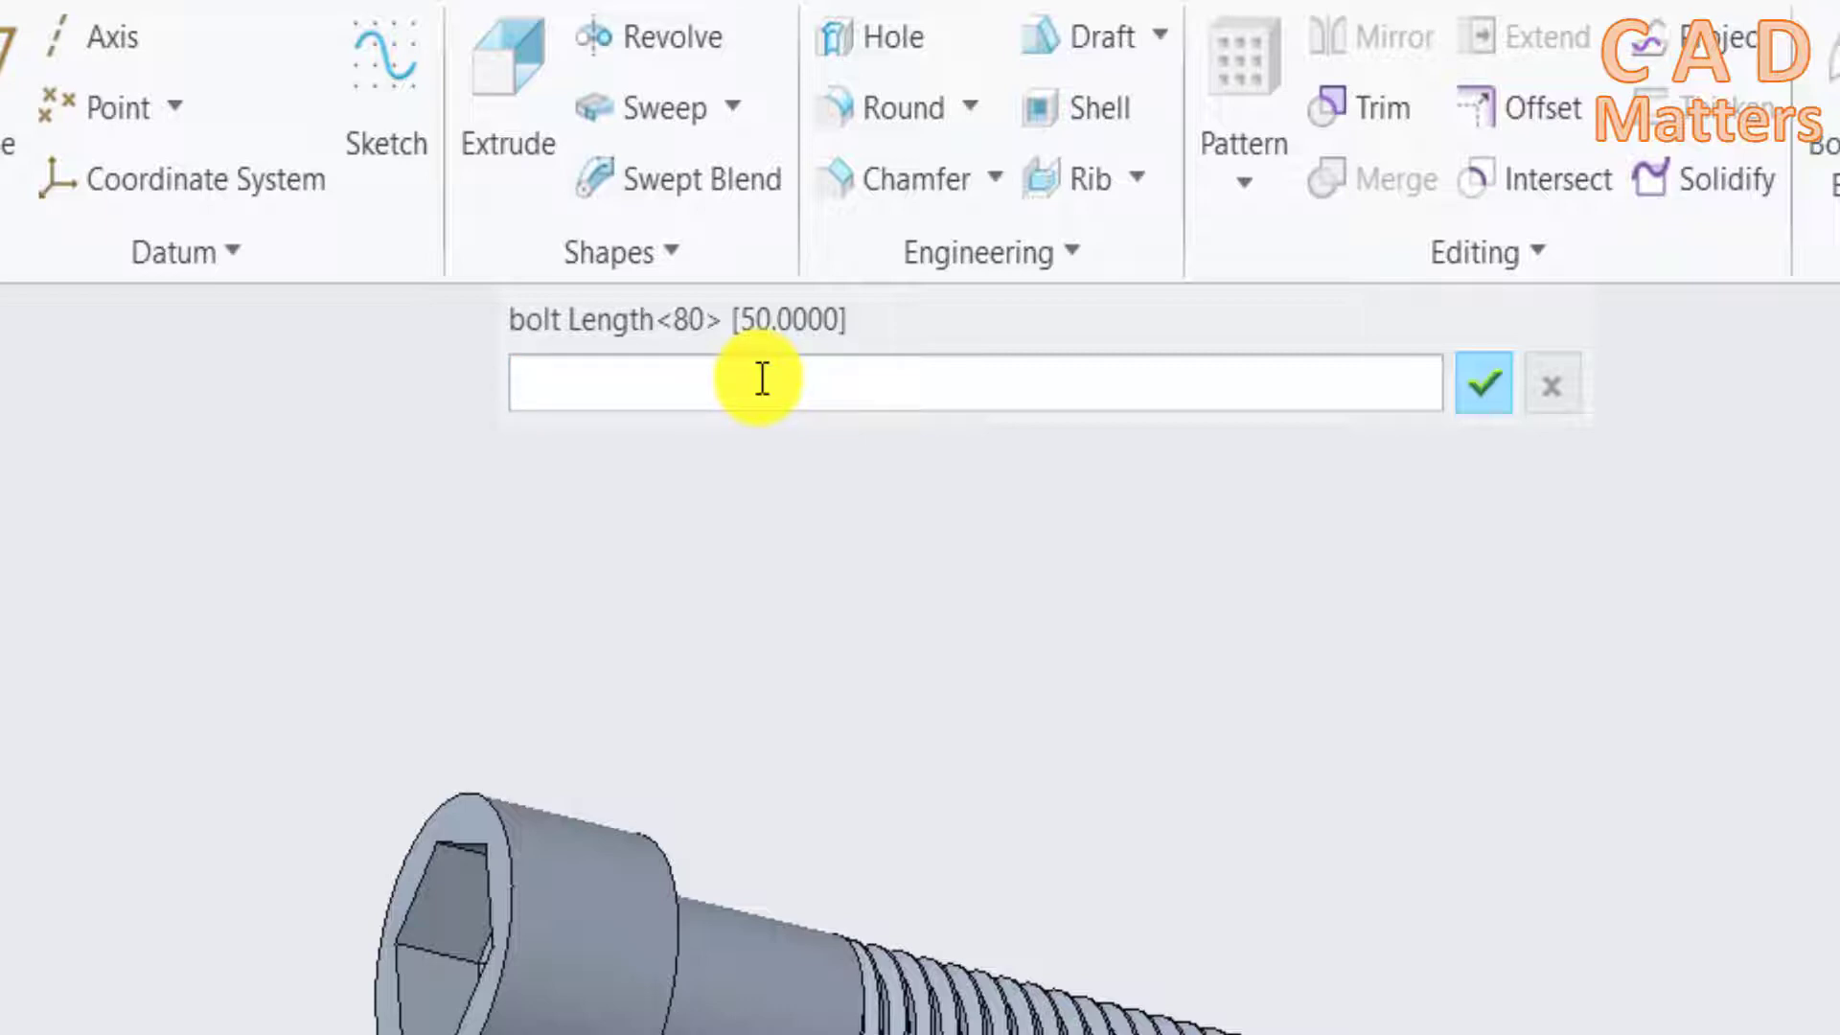
pyautogui.write('60')
pyautogui.press('Return')
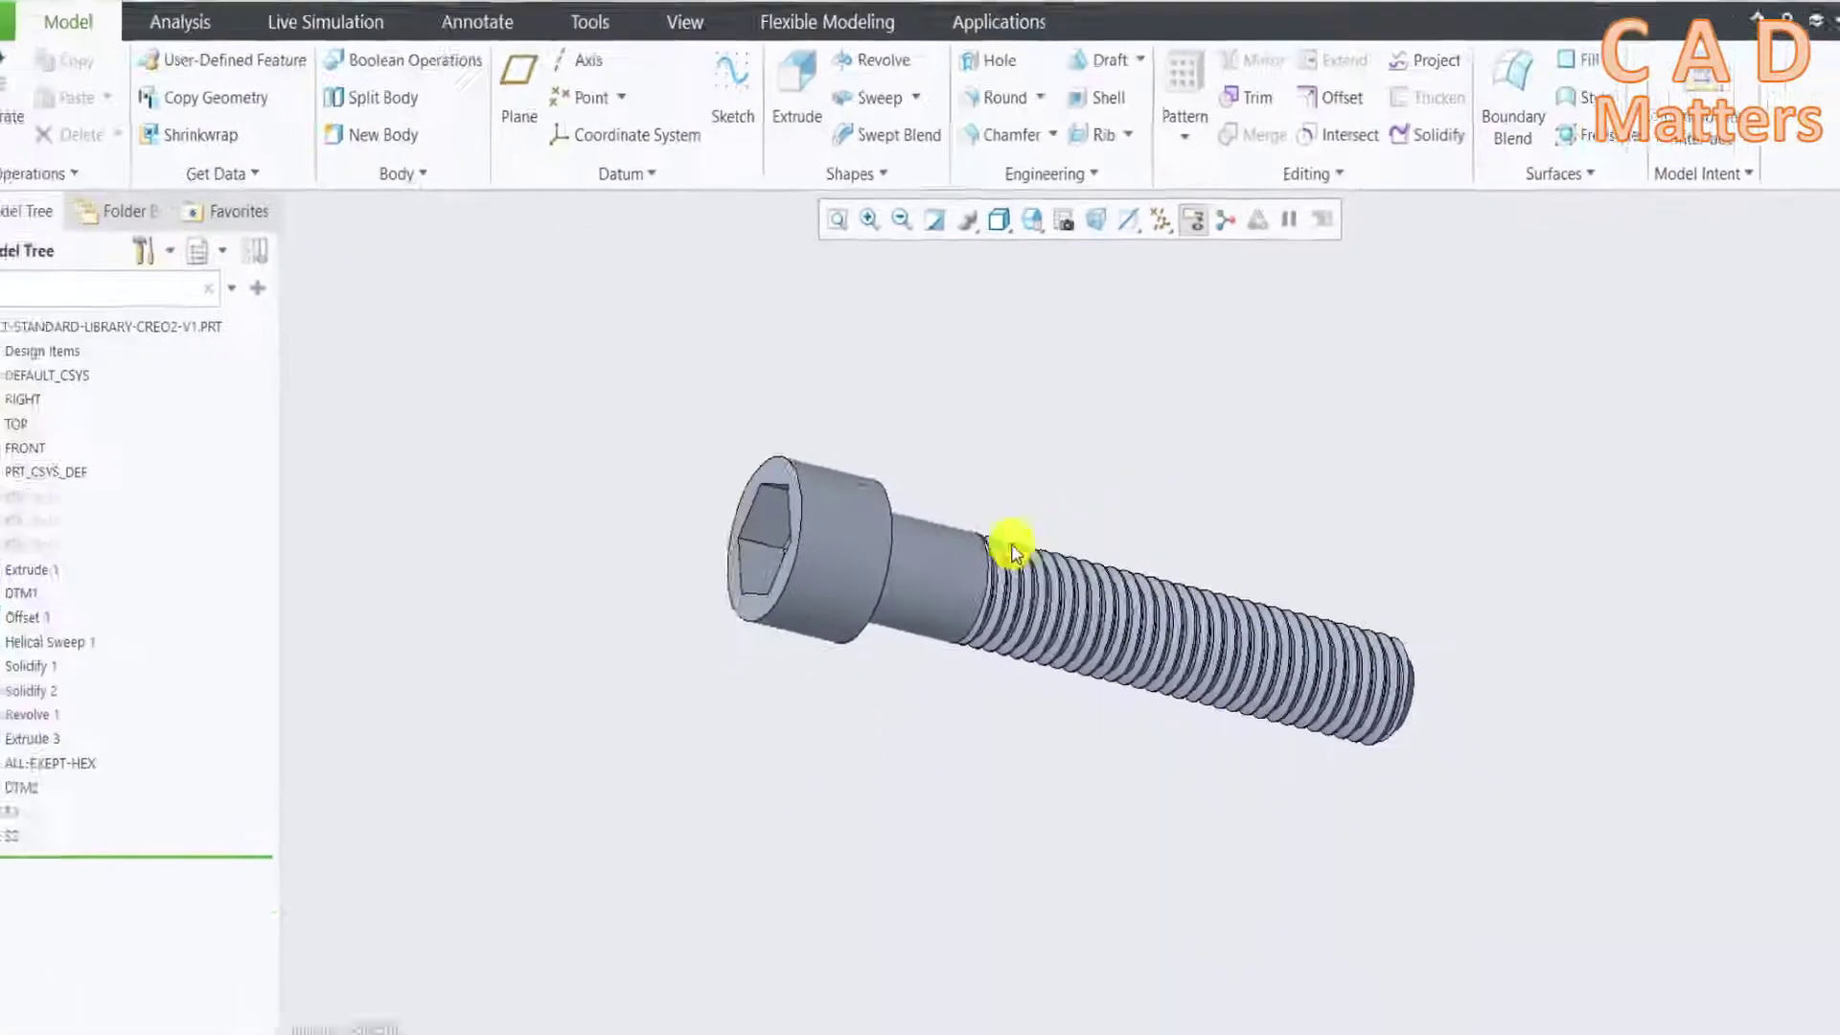
pyautogui.moveTo(929, 485)
pyautogui.mouseDown(button='middle')
pyautogui.moveTo(1002, 526)
pyautogui.moveTo(909, 452)
pyautogui.moveTo(815, 439)
pyautogui.moveTo(911, 456)
pyautogui.moveTo(895, 451)
pyautogui.moveTo(936, 518)
pyautogui.mouseUp(button='middle')
pyautogui.scroll(2, 815, 439)
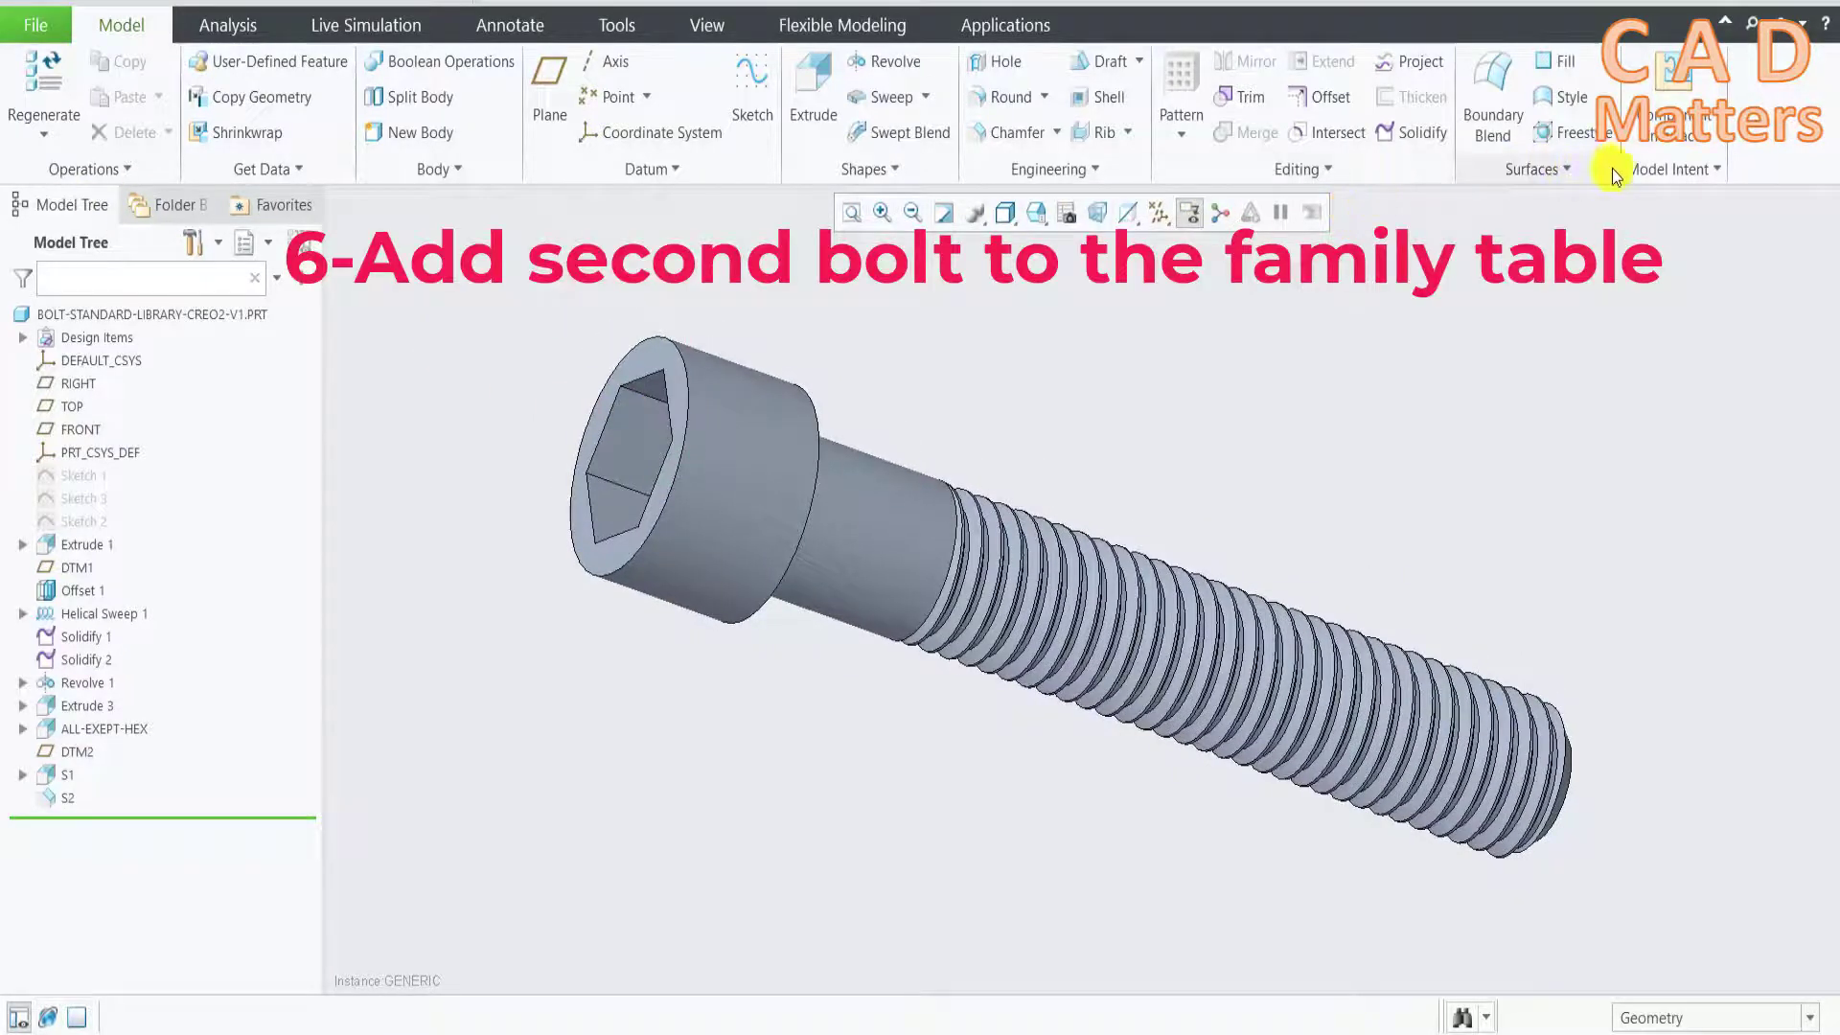
# Save the socket bolt as instance Socket-bolt-M10-60, then regenerate for the next bolt
pyautogui.click(1617, 170)
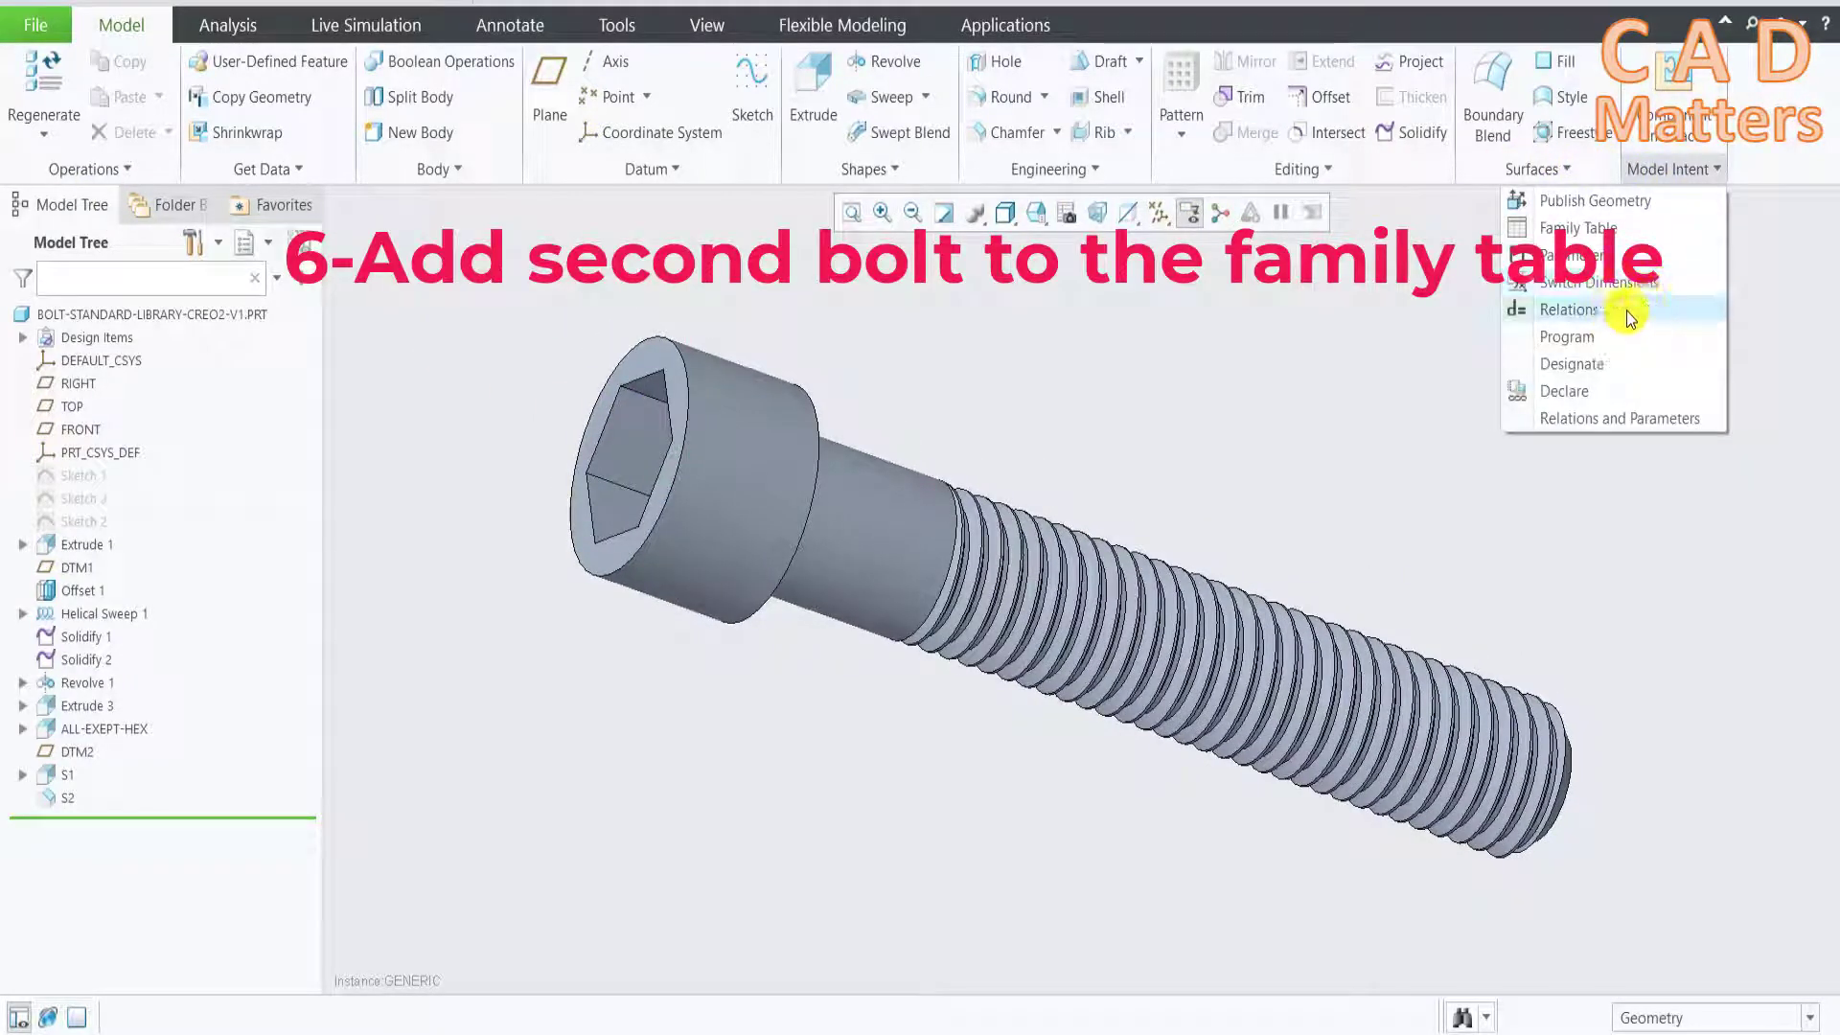
pyautogui.click(1612, 339)
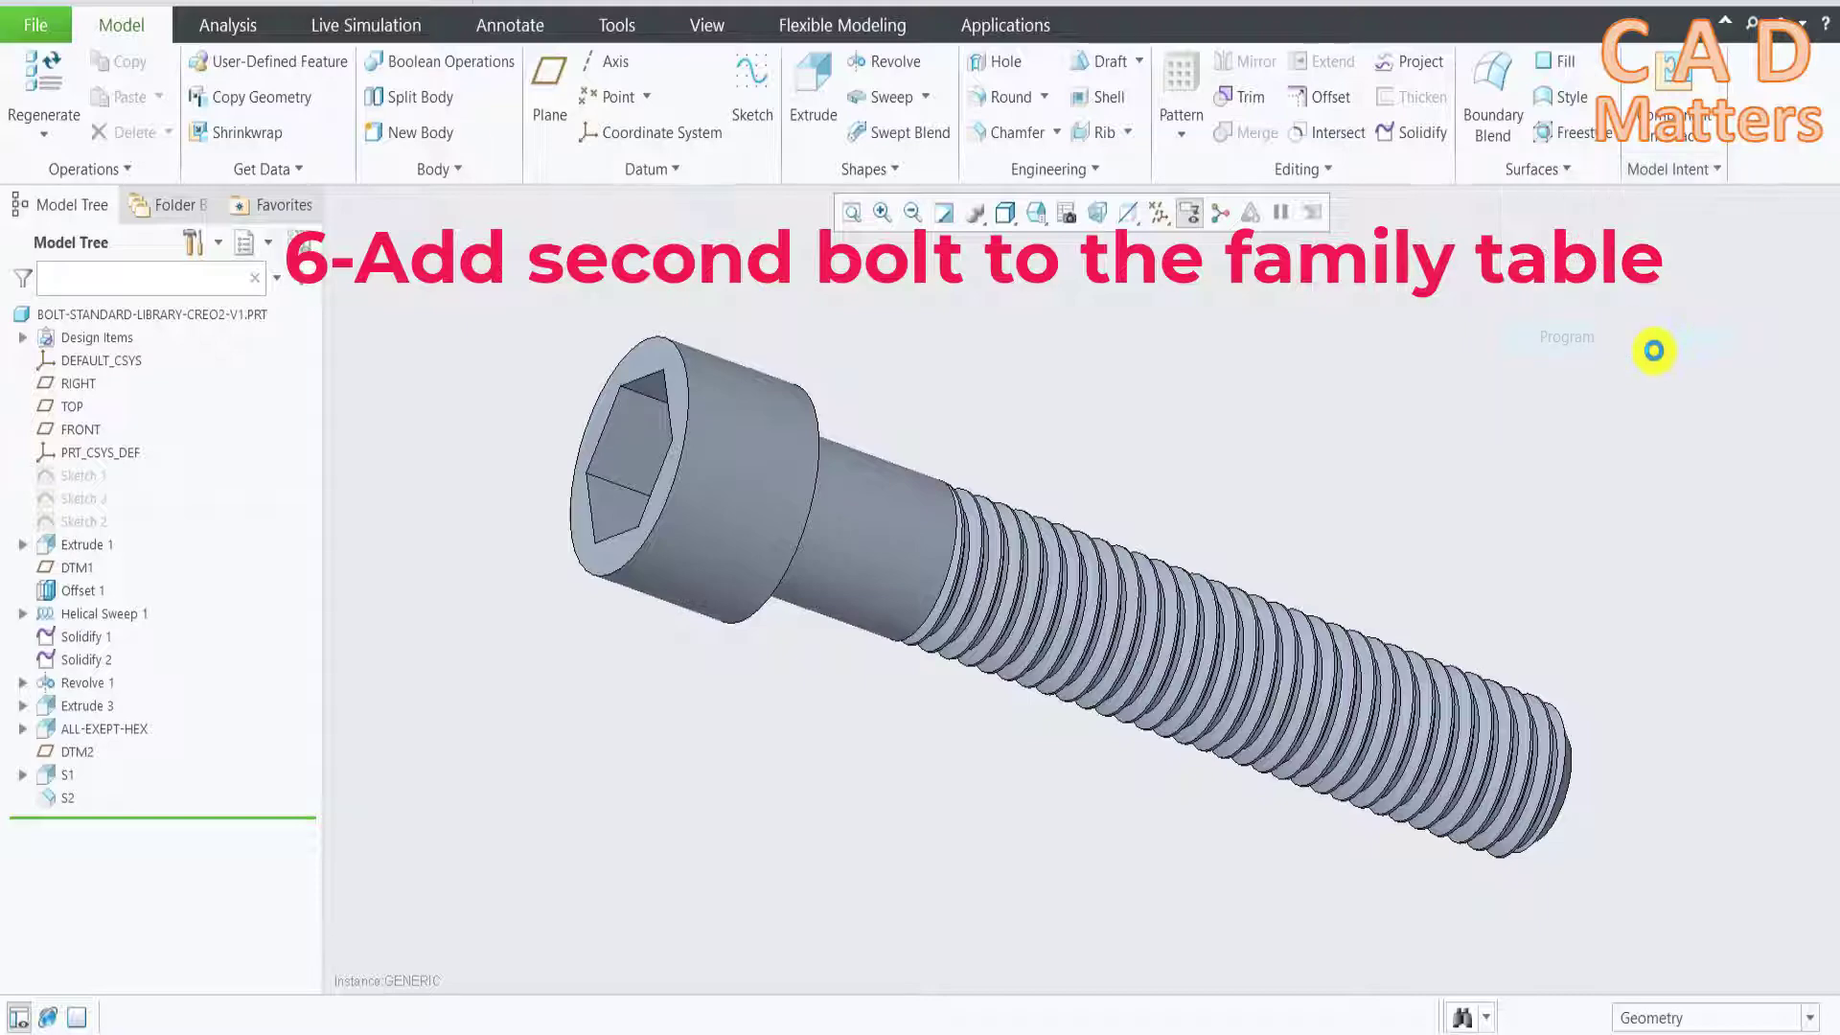
pyautogui.click(1784, 377)
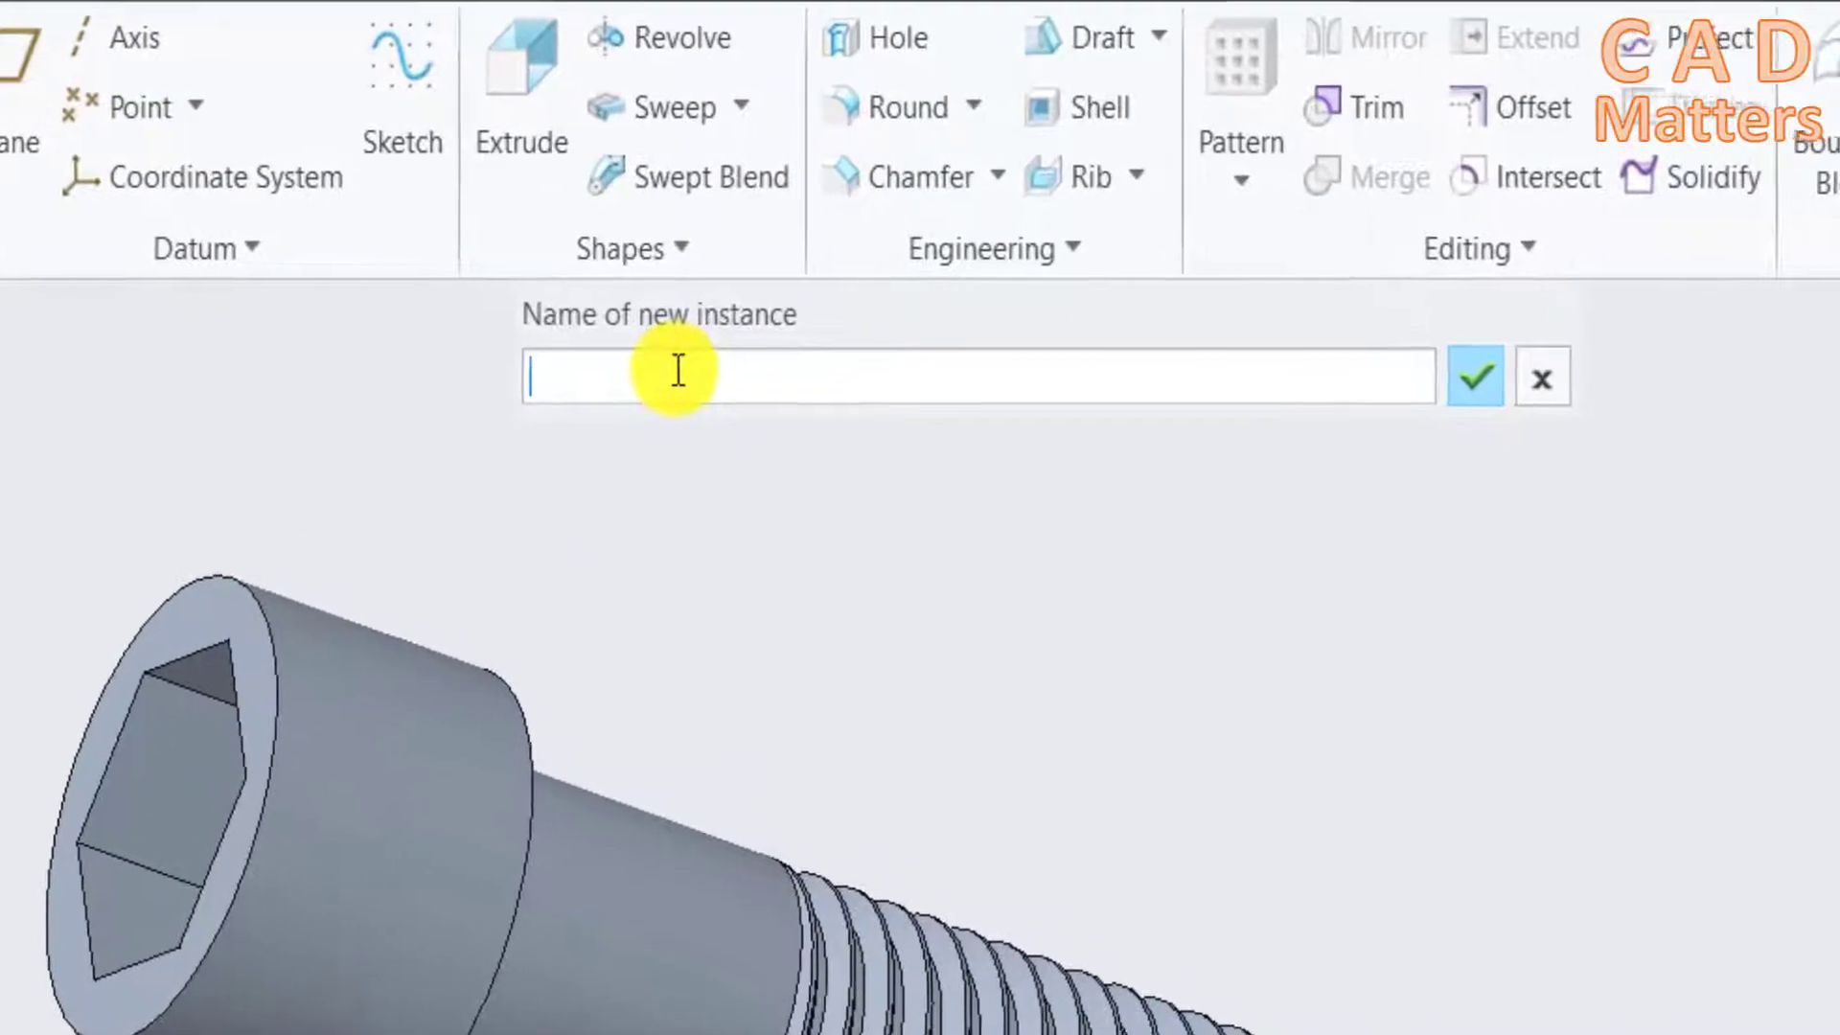
pyautogui.write('So')
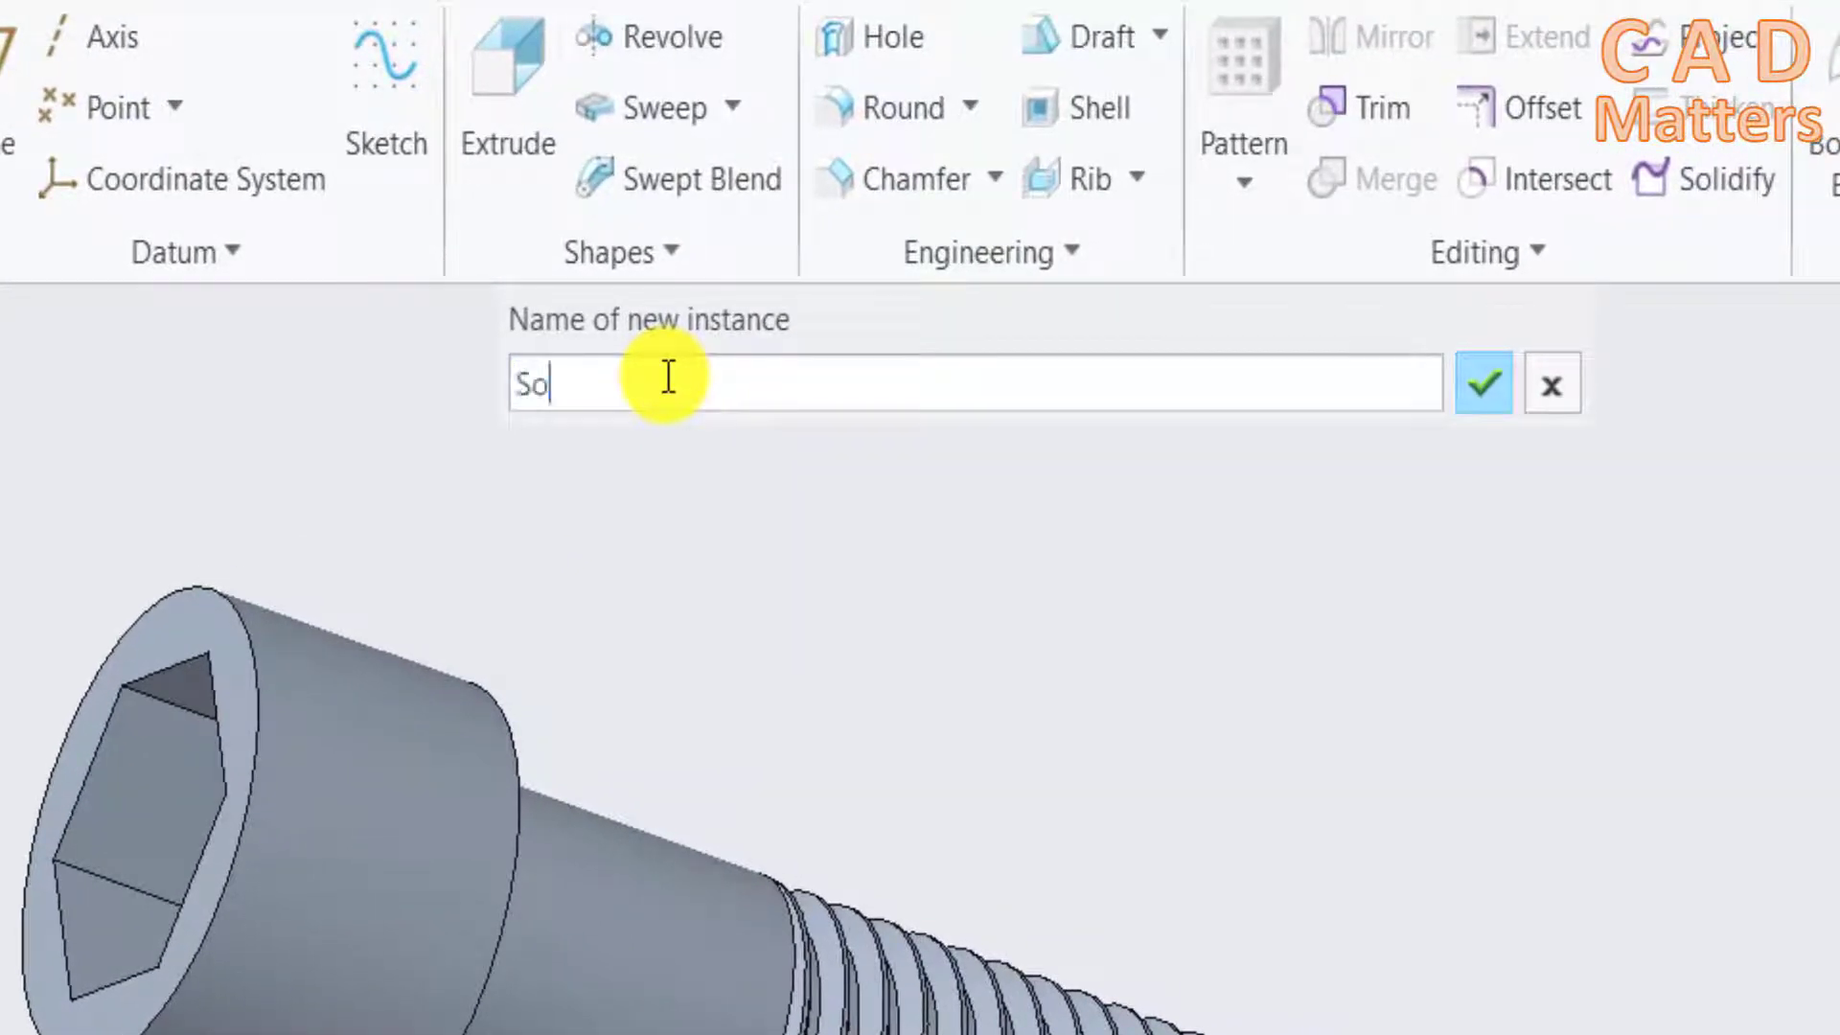
pyautogui.write('cket-')
pyautogui.write('bolt')
pyautogui.write('-M')
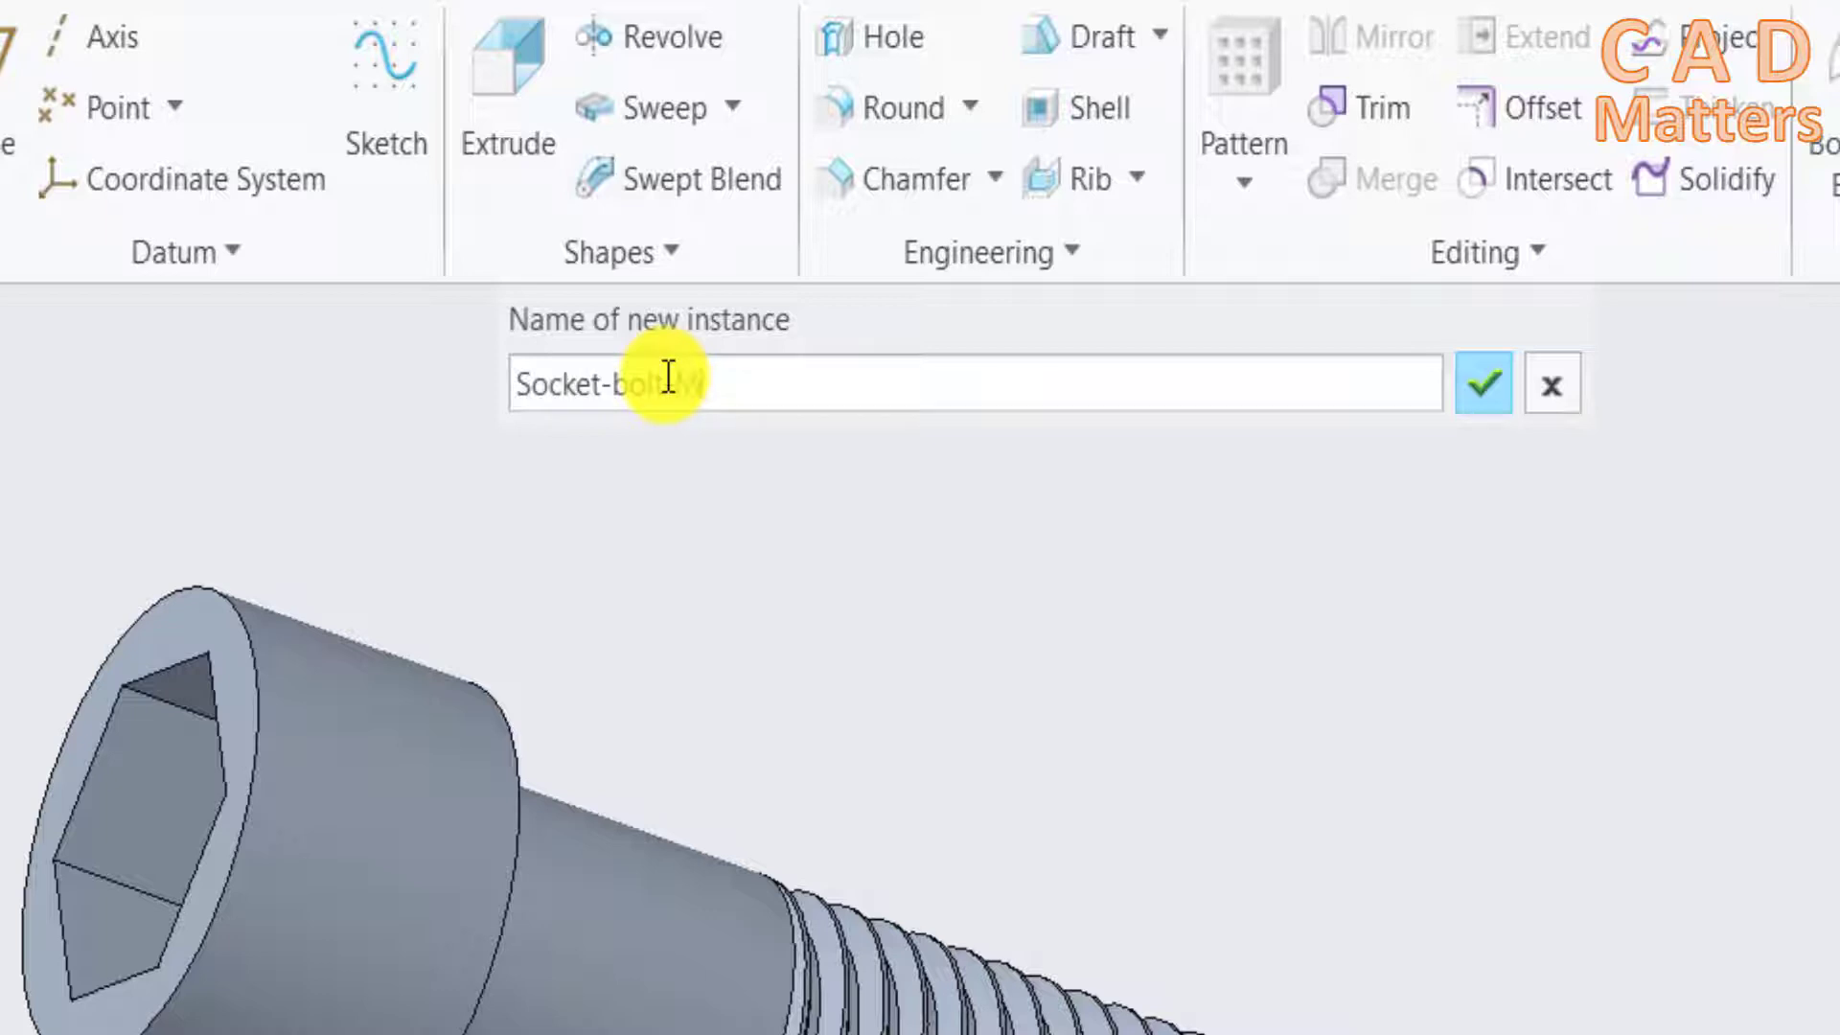
pyautogui.write('10-60')
pyautogui.press('Return')
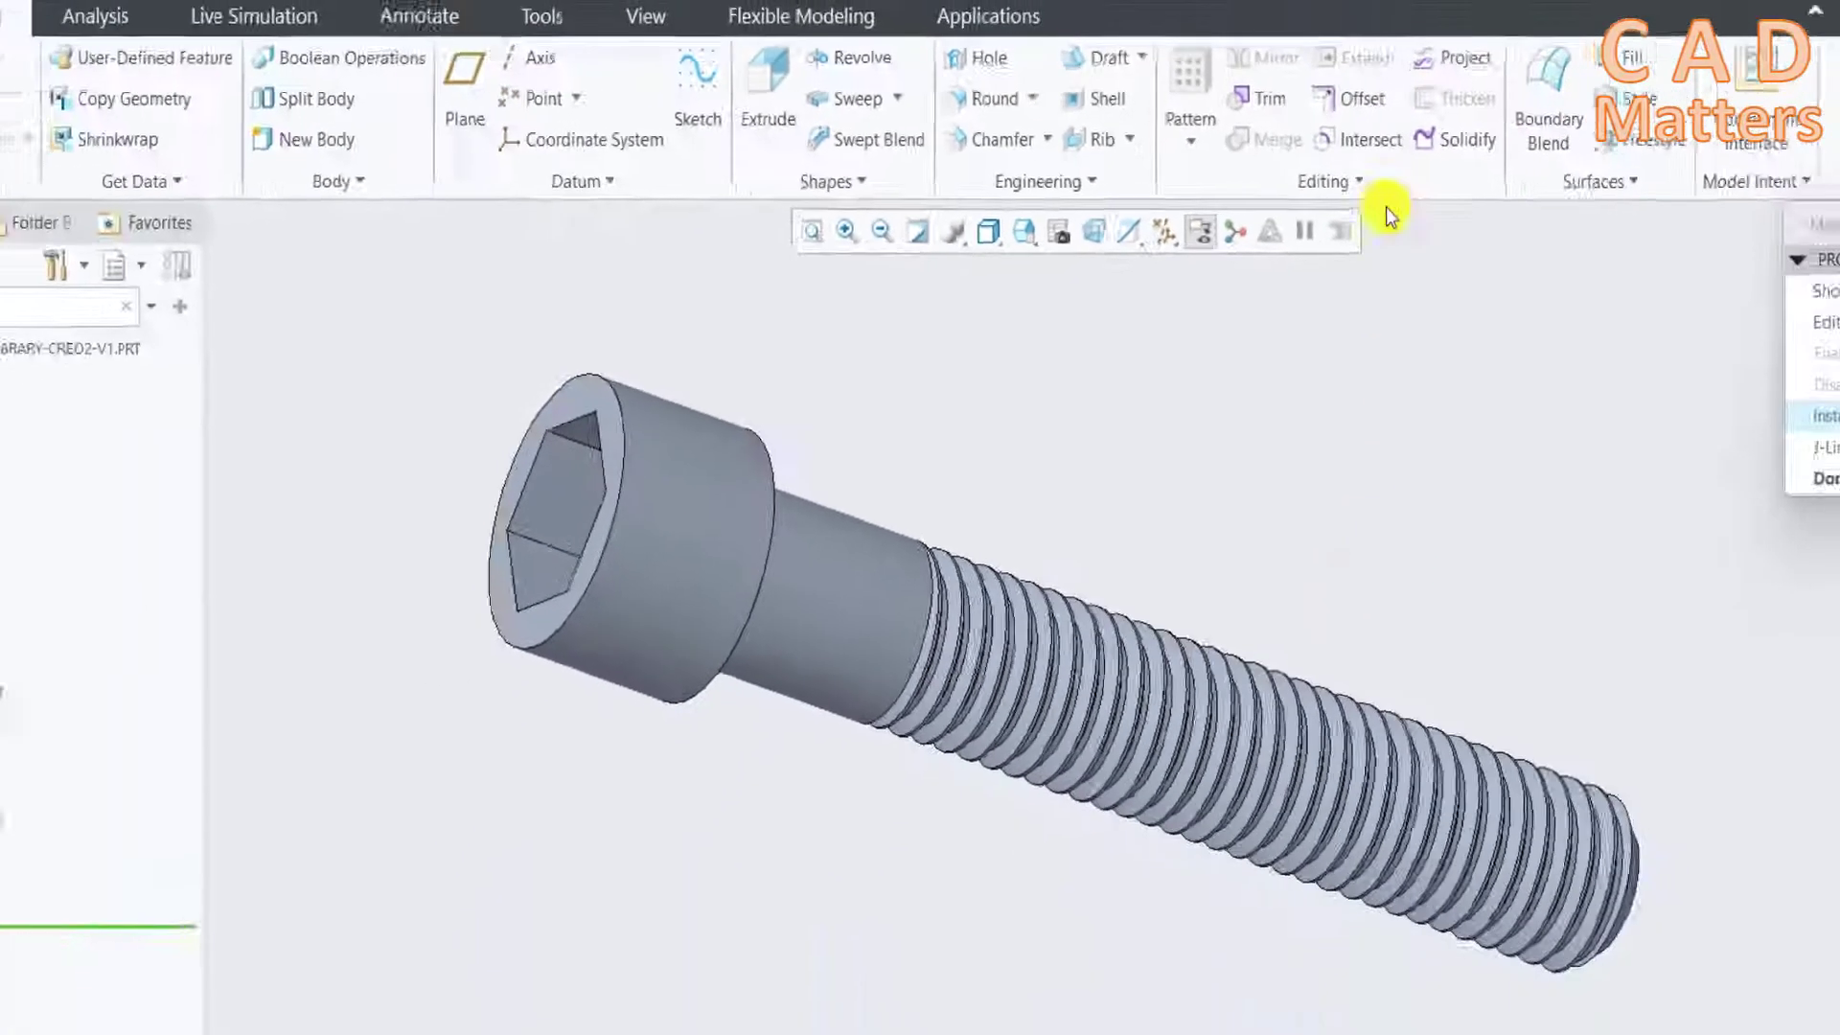
pyautogui.moveTo(921, 466)
pyautogui.mouseDown(button='middle')
pyautogui.moveTo(1076, 460)
pyautogui.moveTo(809, 443)
pyautogui.moveTo(838, 476)
pyautogui.moveTo(852, 422)
pyautogui.moveTo(862, 492)
pyautogui.mouseUp(button='middle')
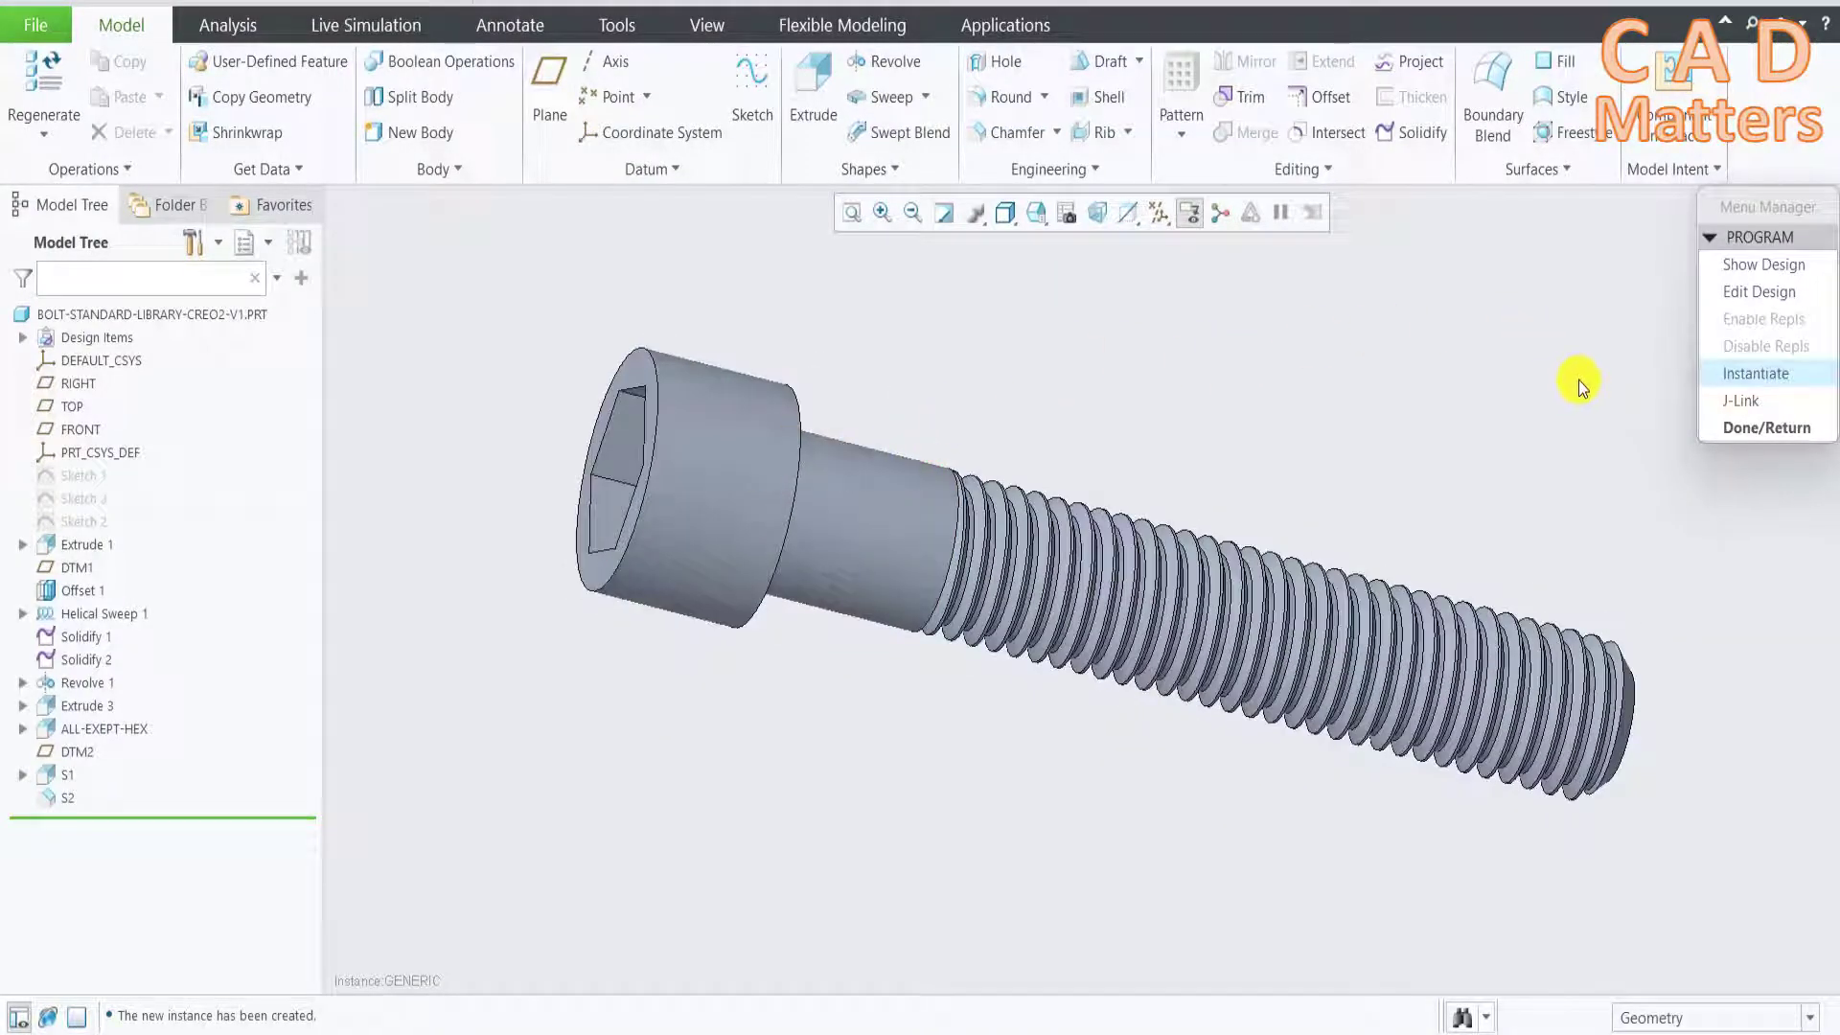
pyautogui.click(1766, 432)
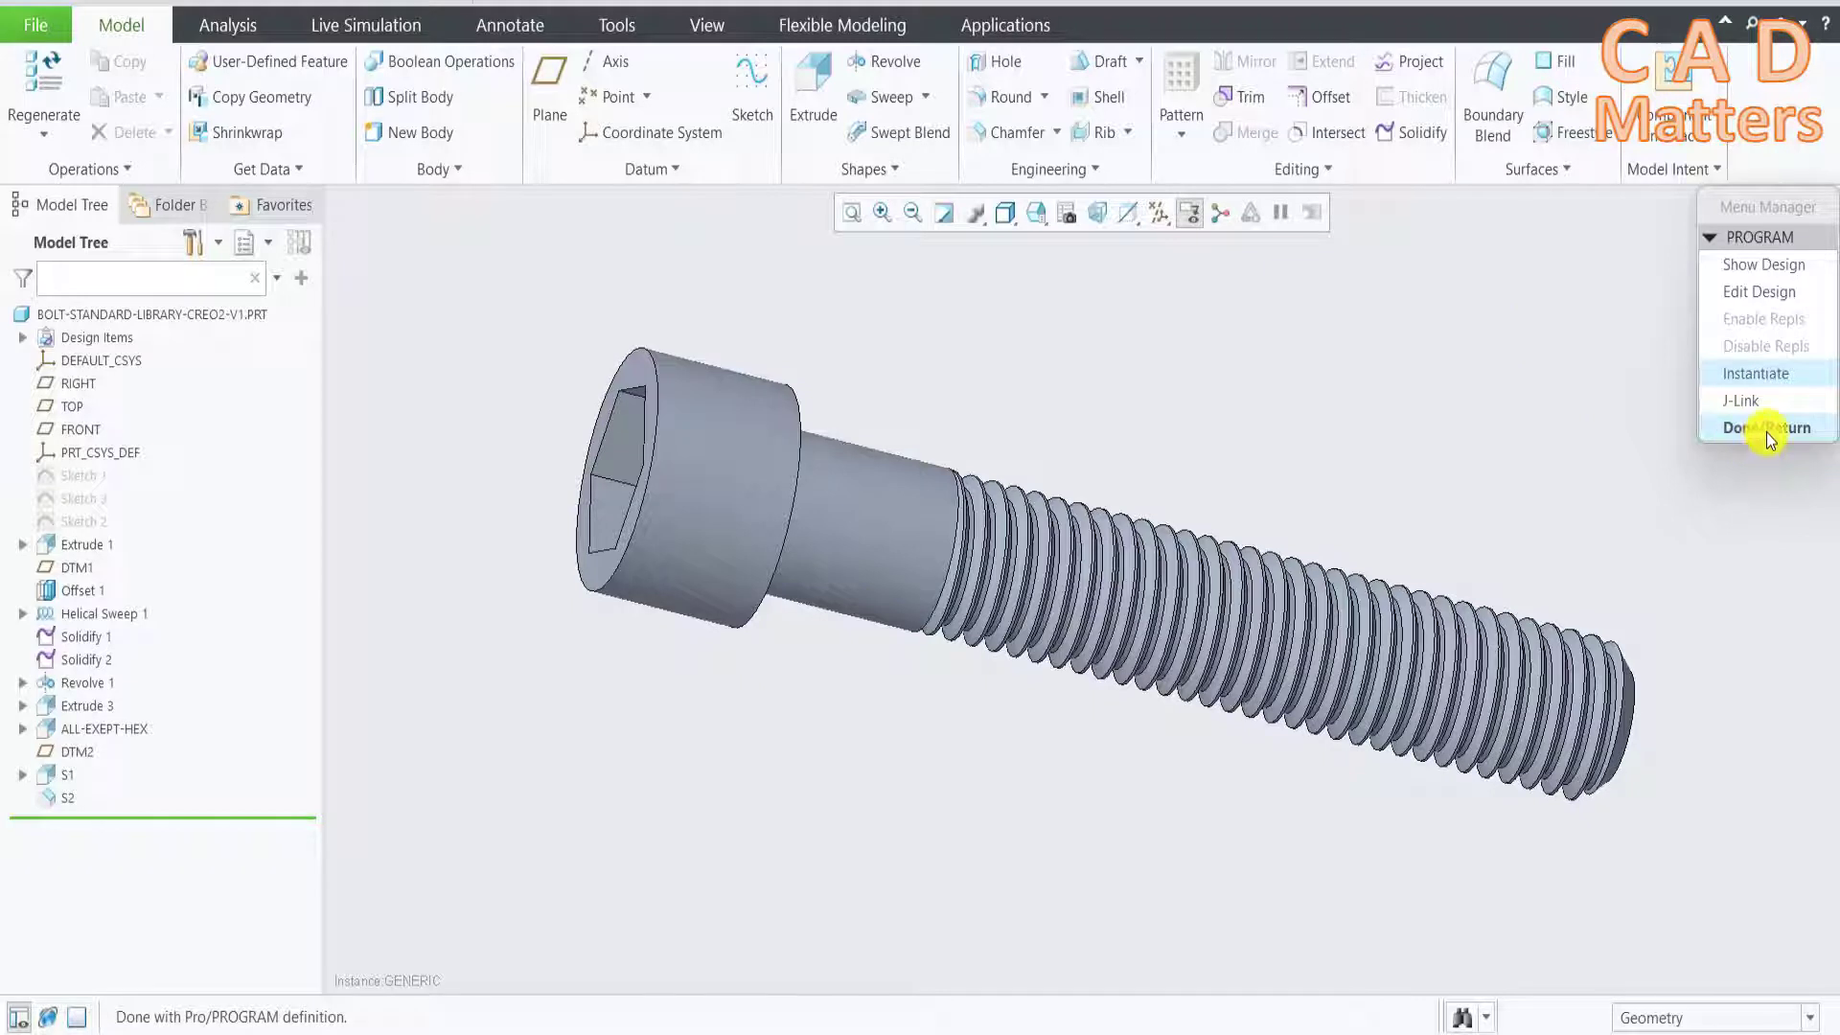
pyautogui.click(41, 84)
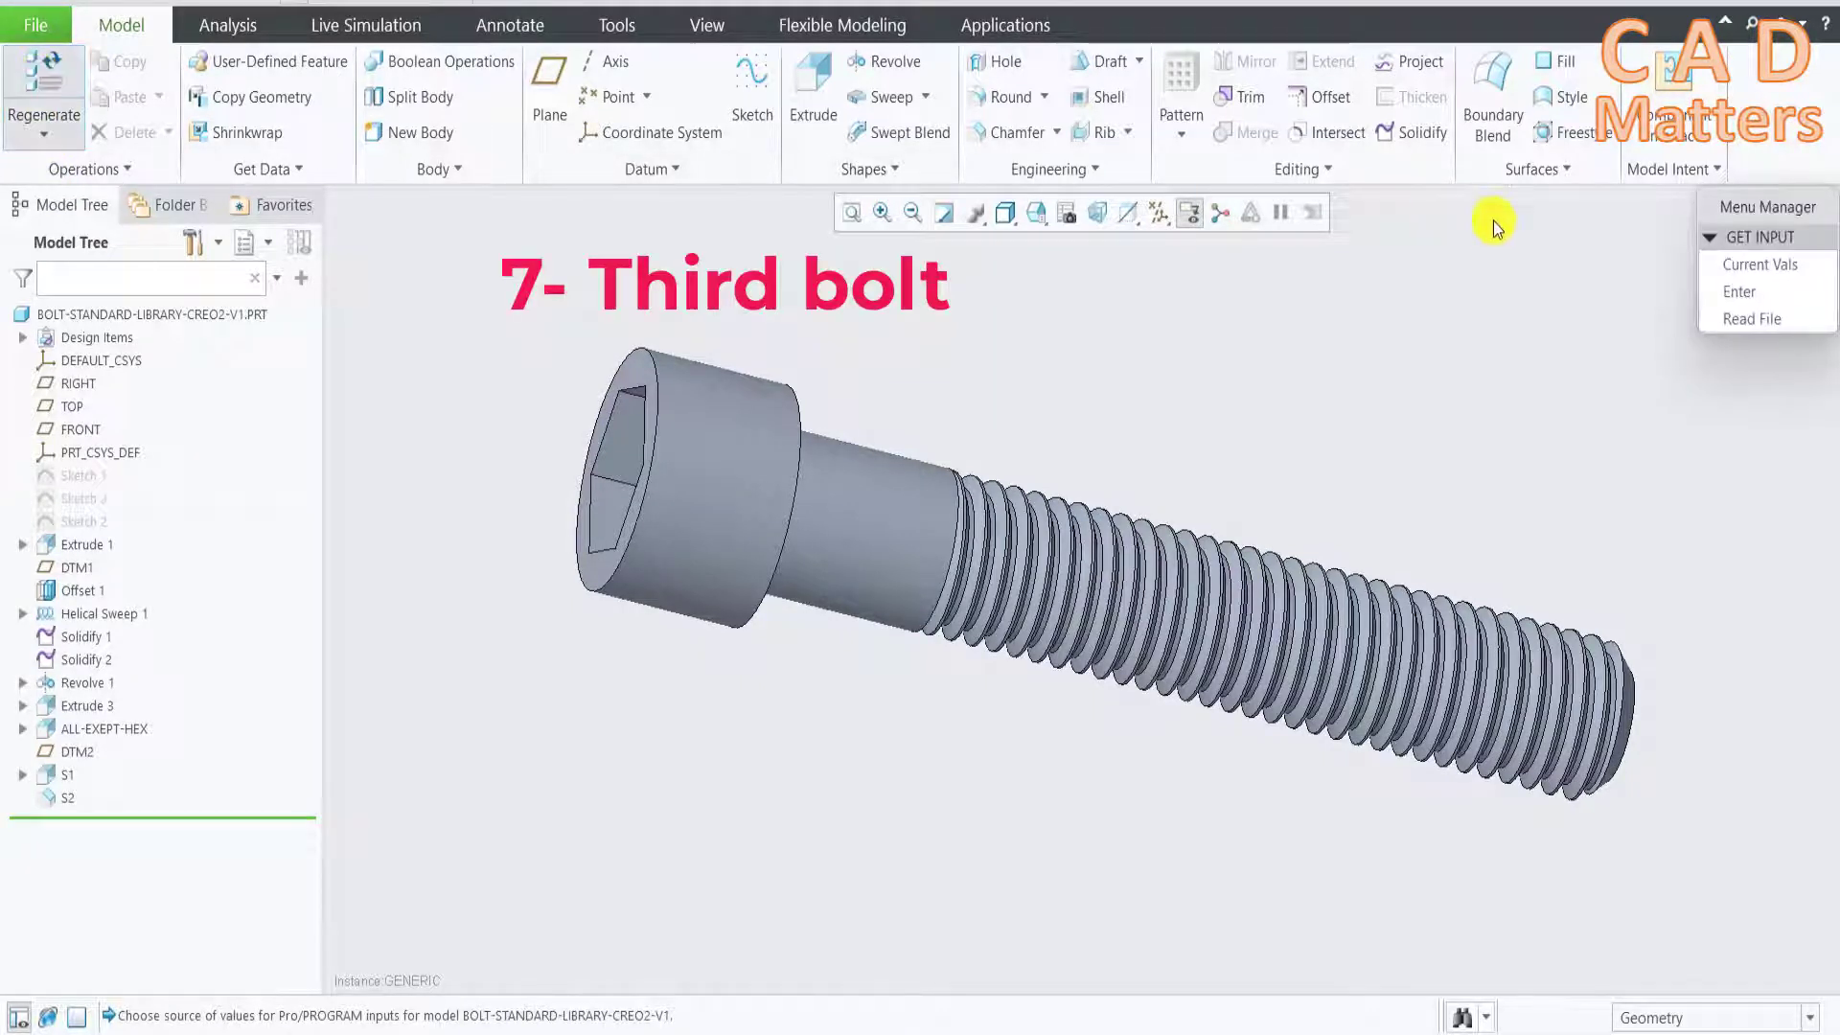
# Choose to enter new values for the bolt type, diameter, pitch and length inputs
pyautogui.click(1750, 291)
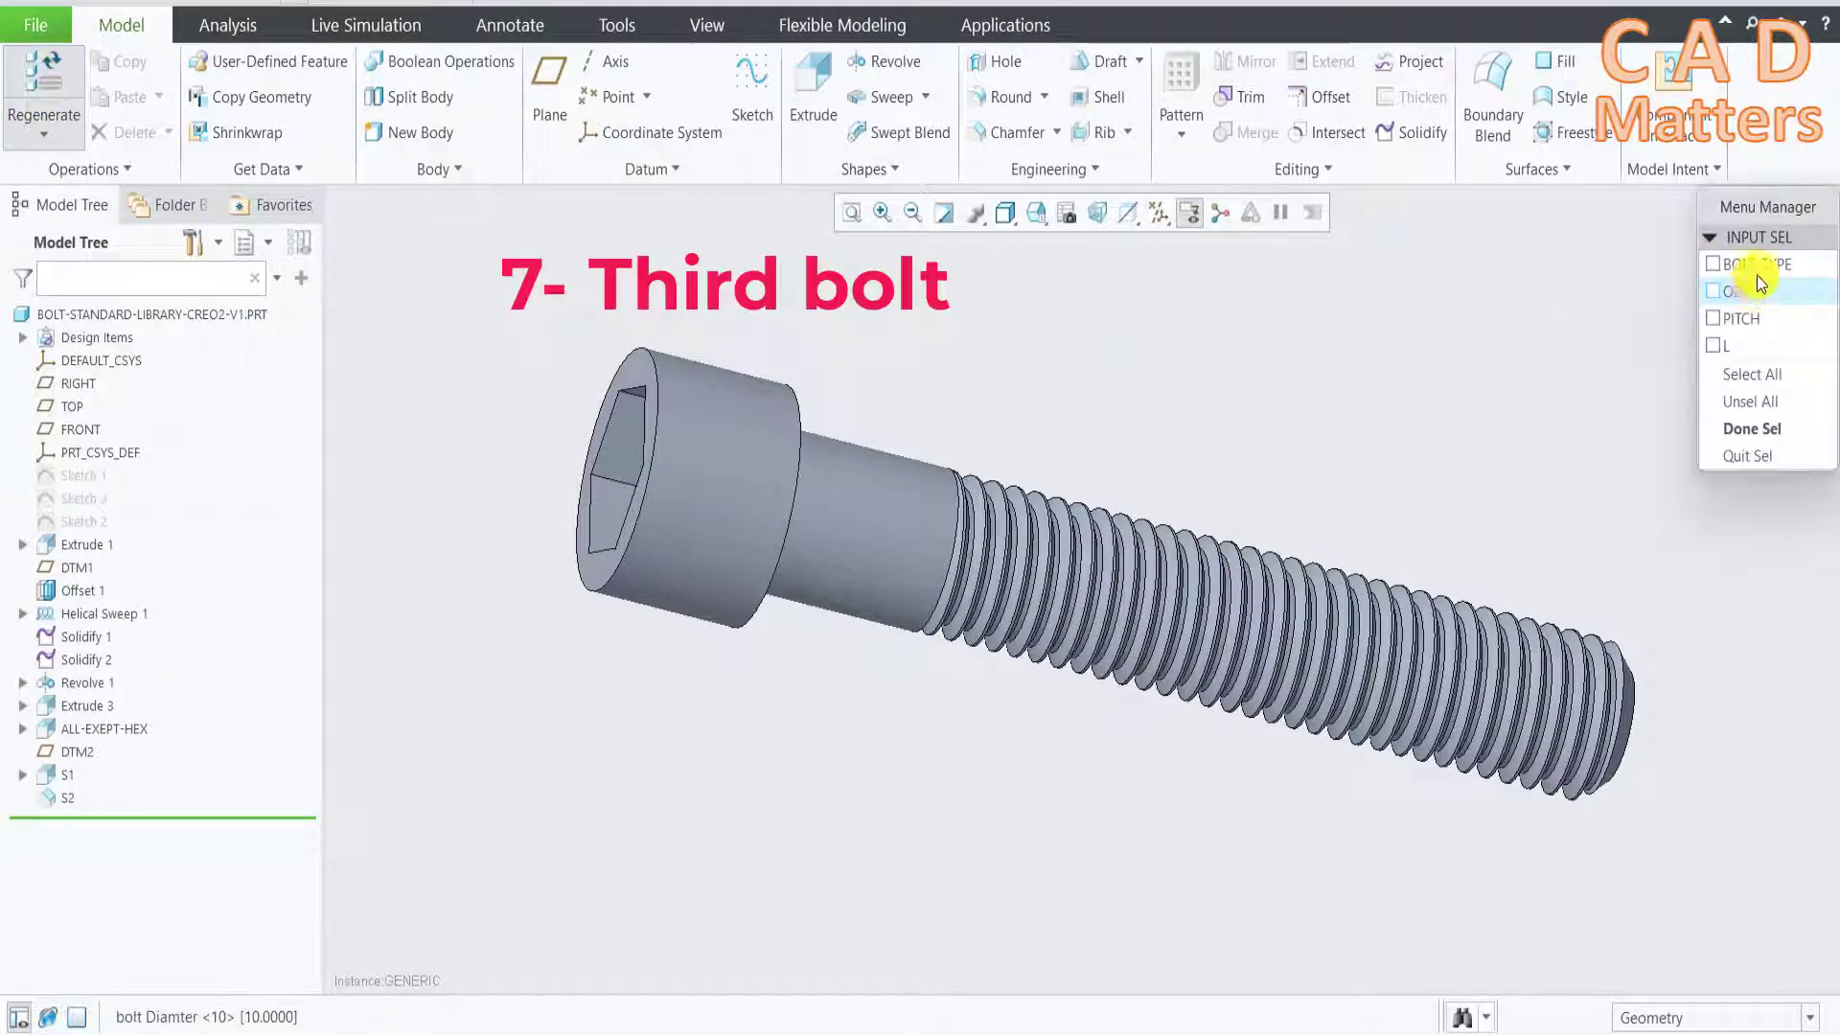
pyautogui.click(1753, 291)
pyautogui.click(1736, 343)
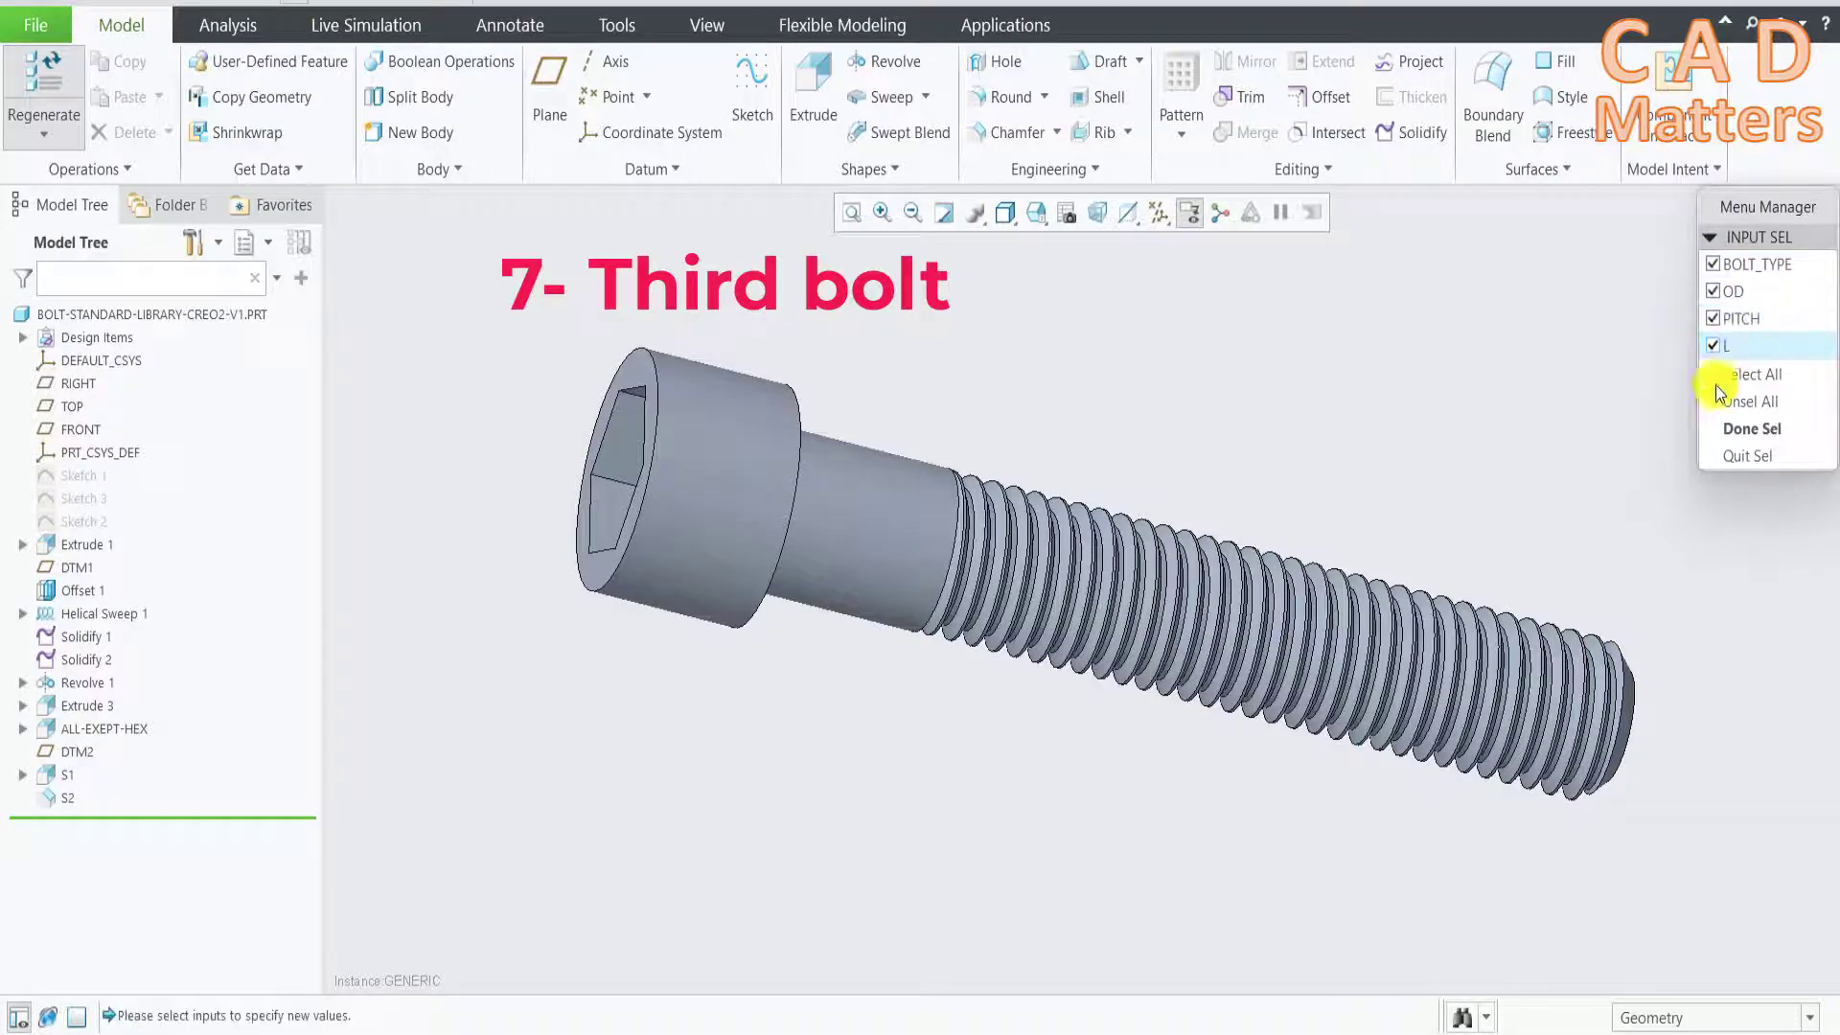
pyautogui.click(1770, 428)
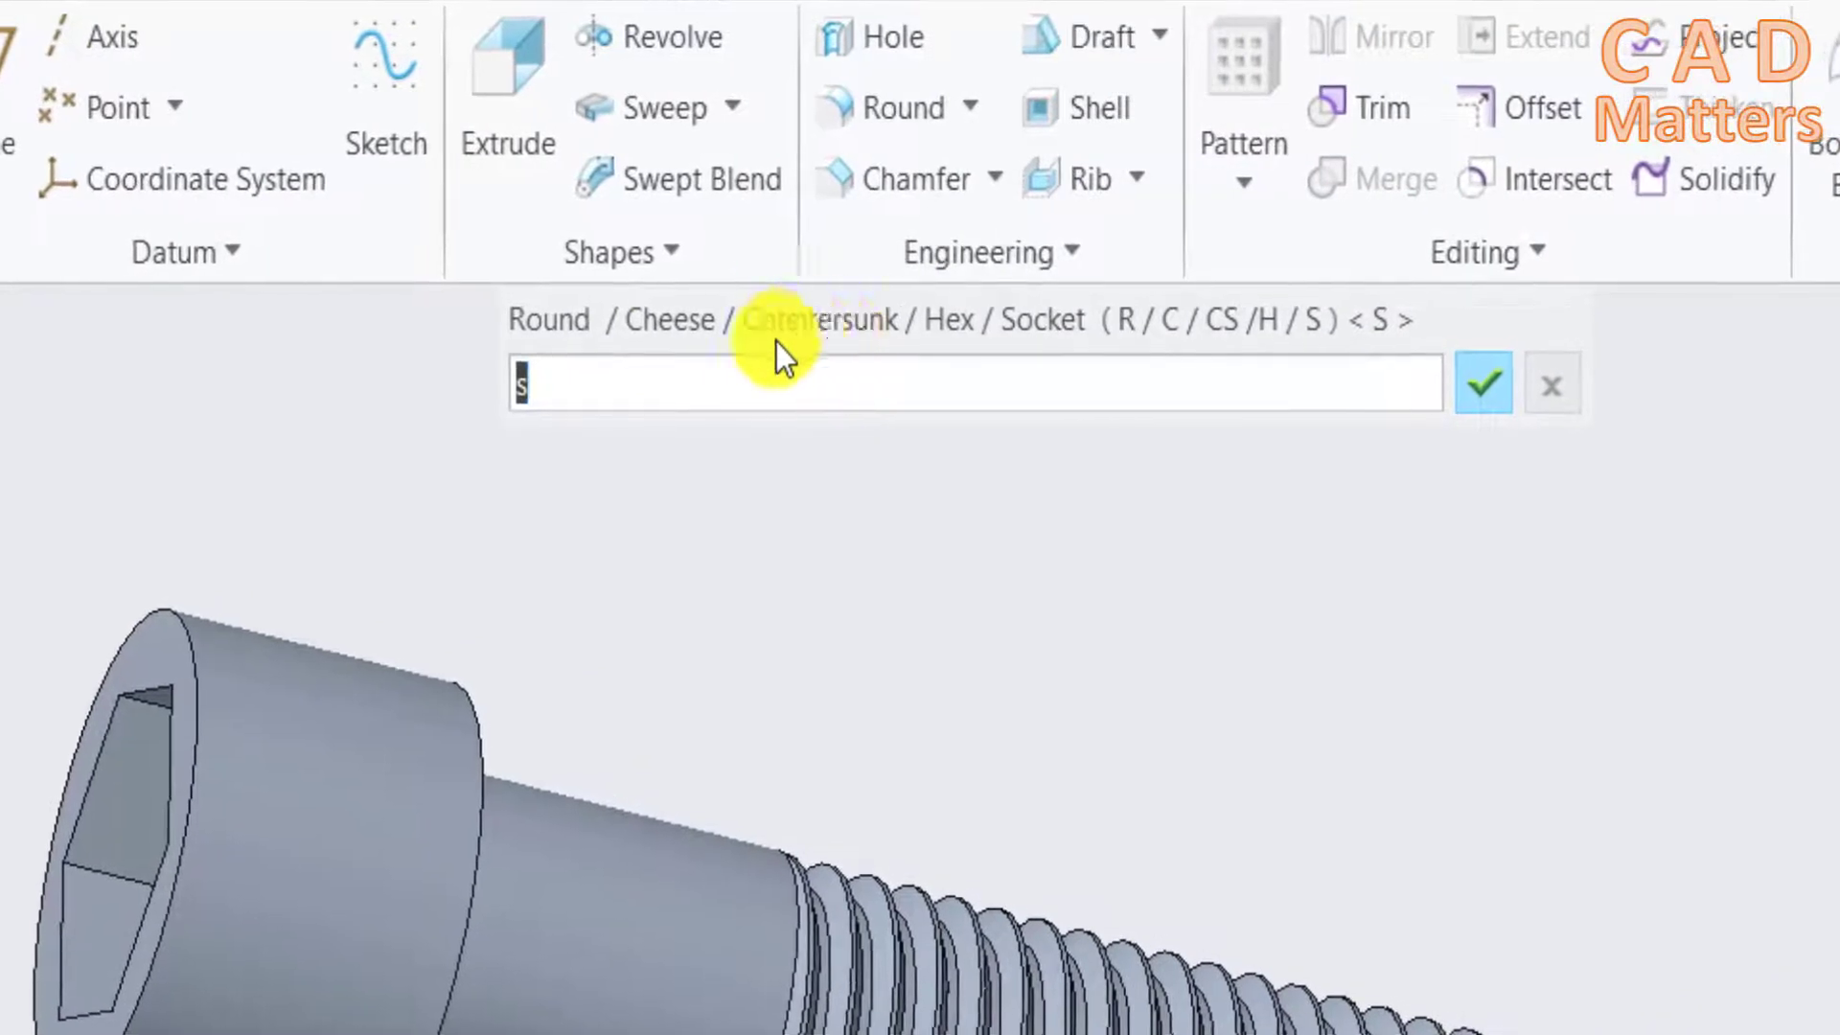
# Enter countersunk type, 6 mm diameter, the pitch and 30 mm length, then inspect the regenerated head
pyautogui.write('cs')
pyautogui.press('Return')
pyautogui.write('6')
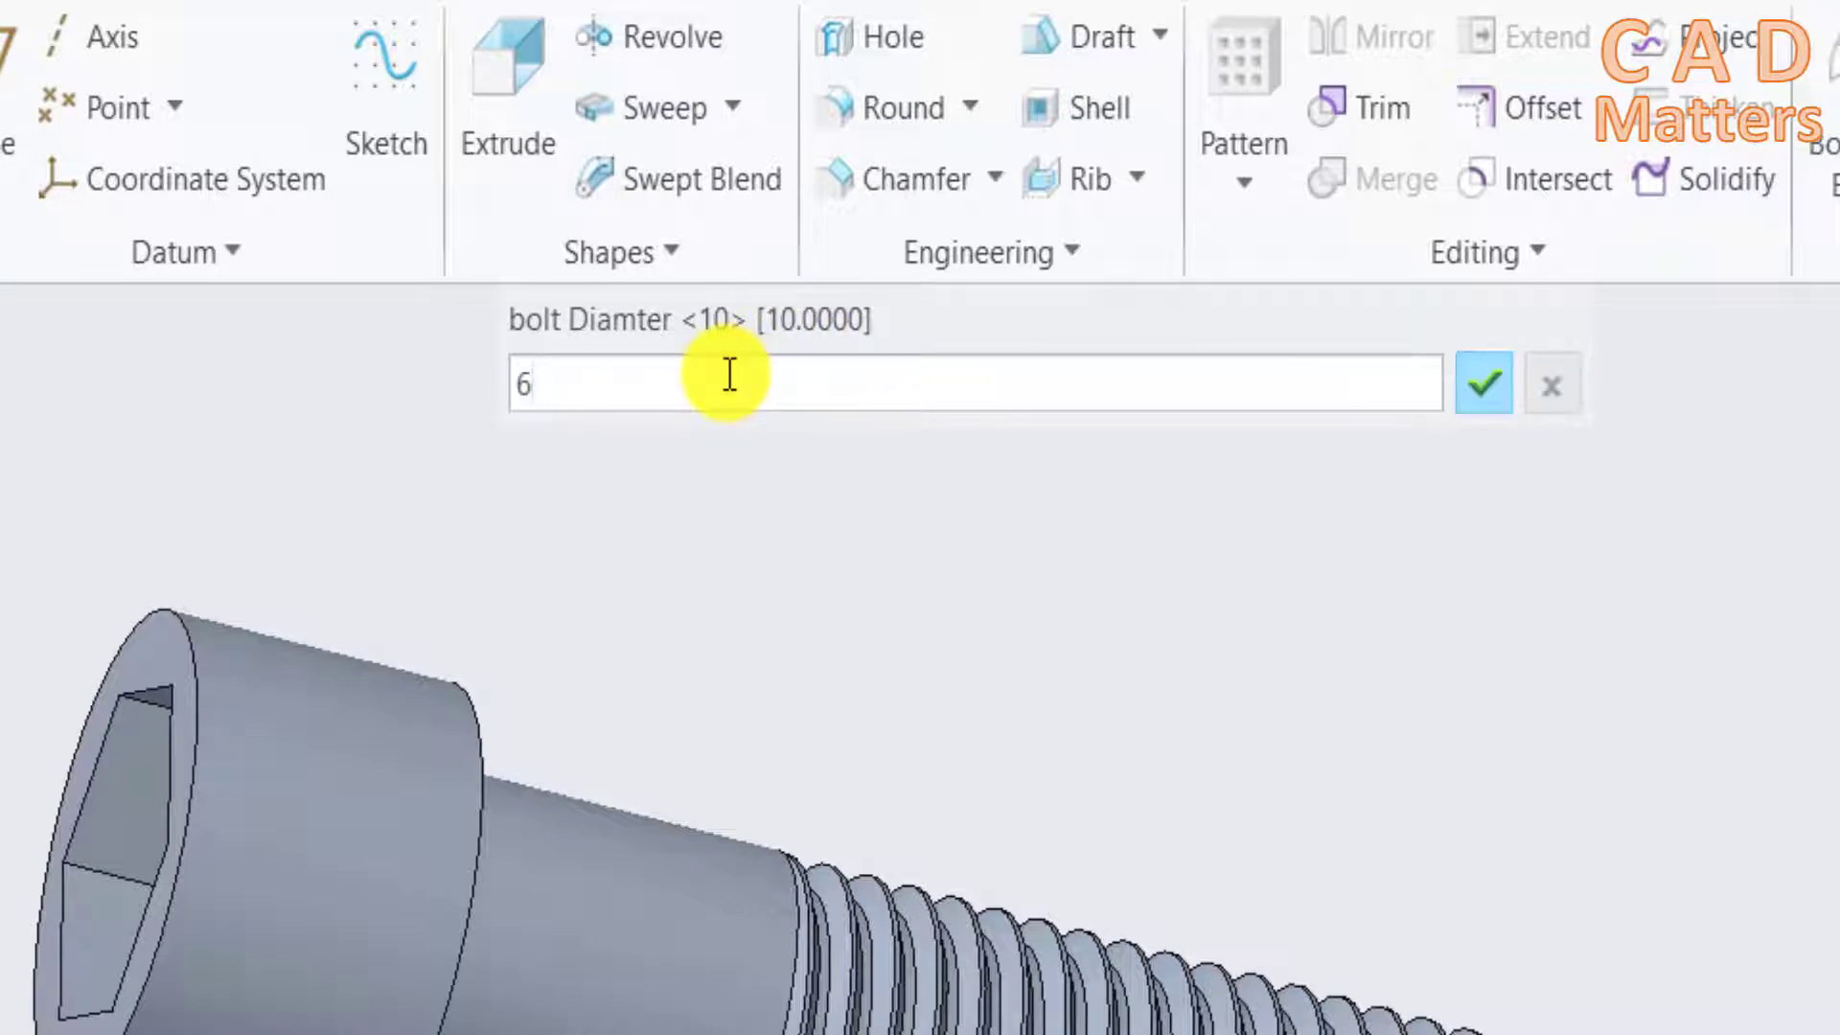
pyautogui.press('Return')
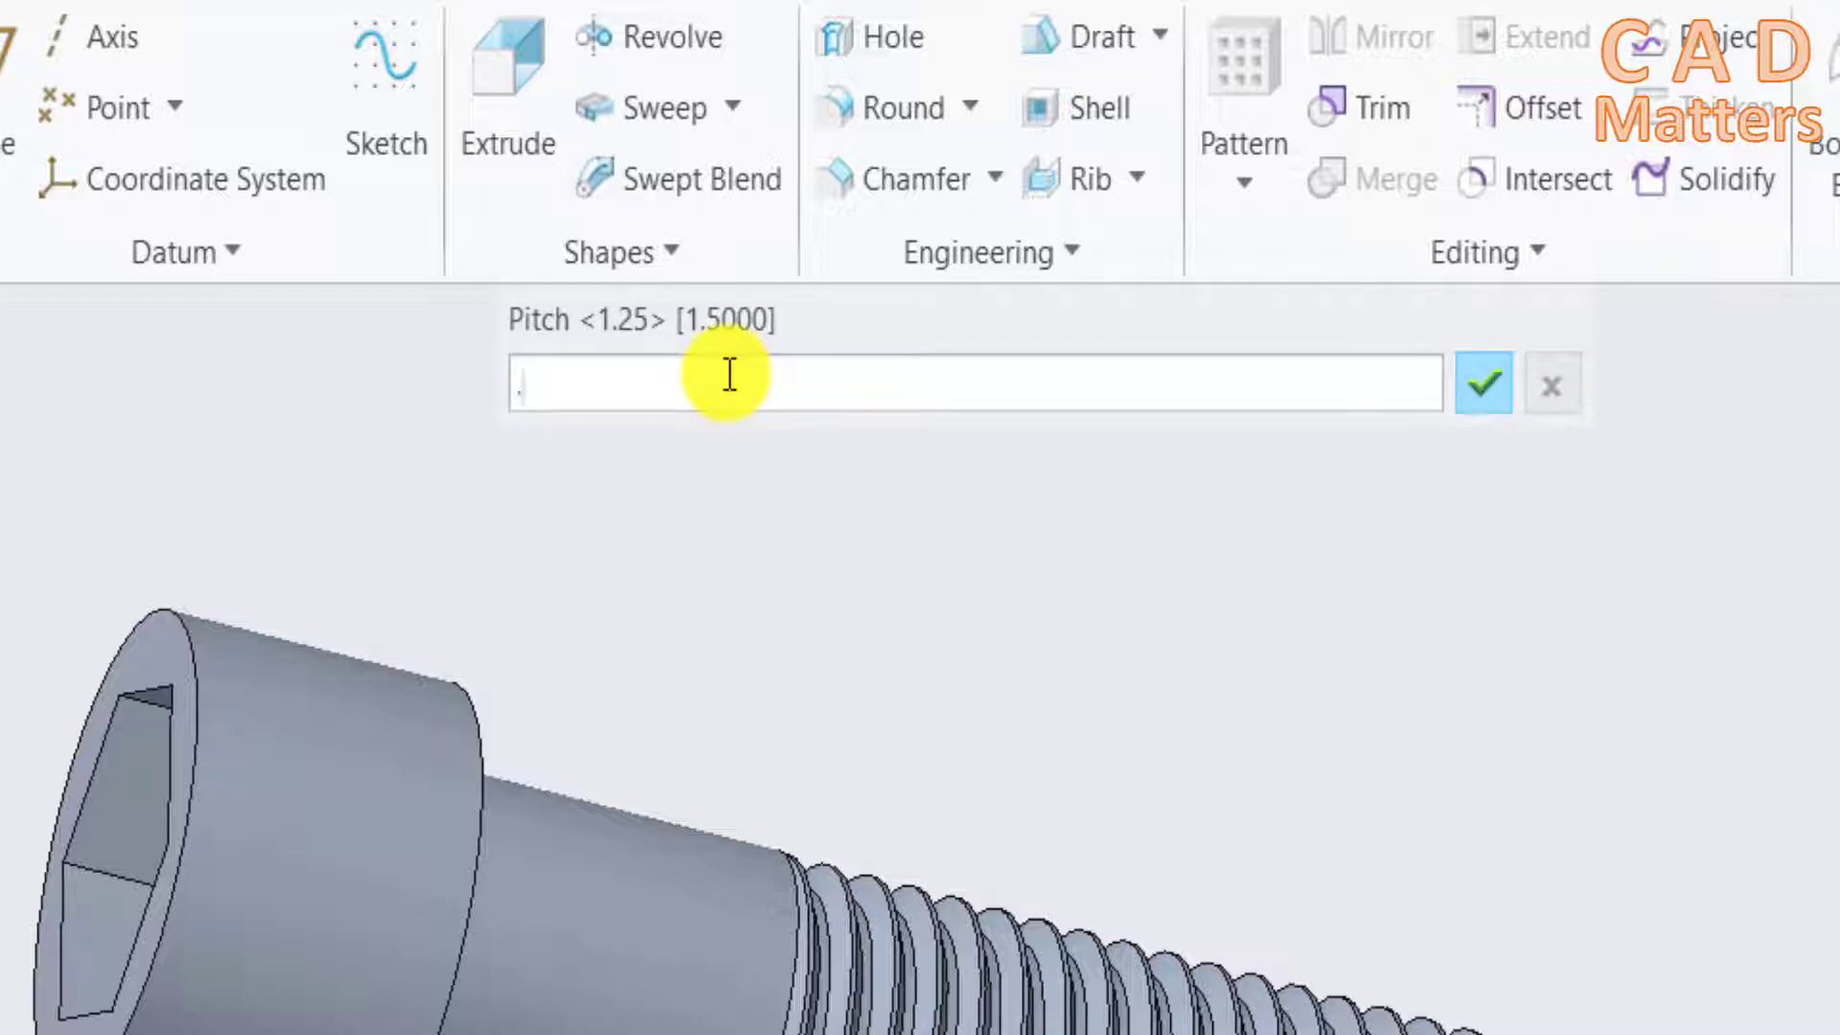
pyautogui.press('Return')
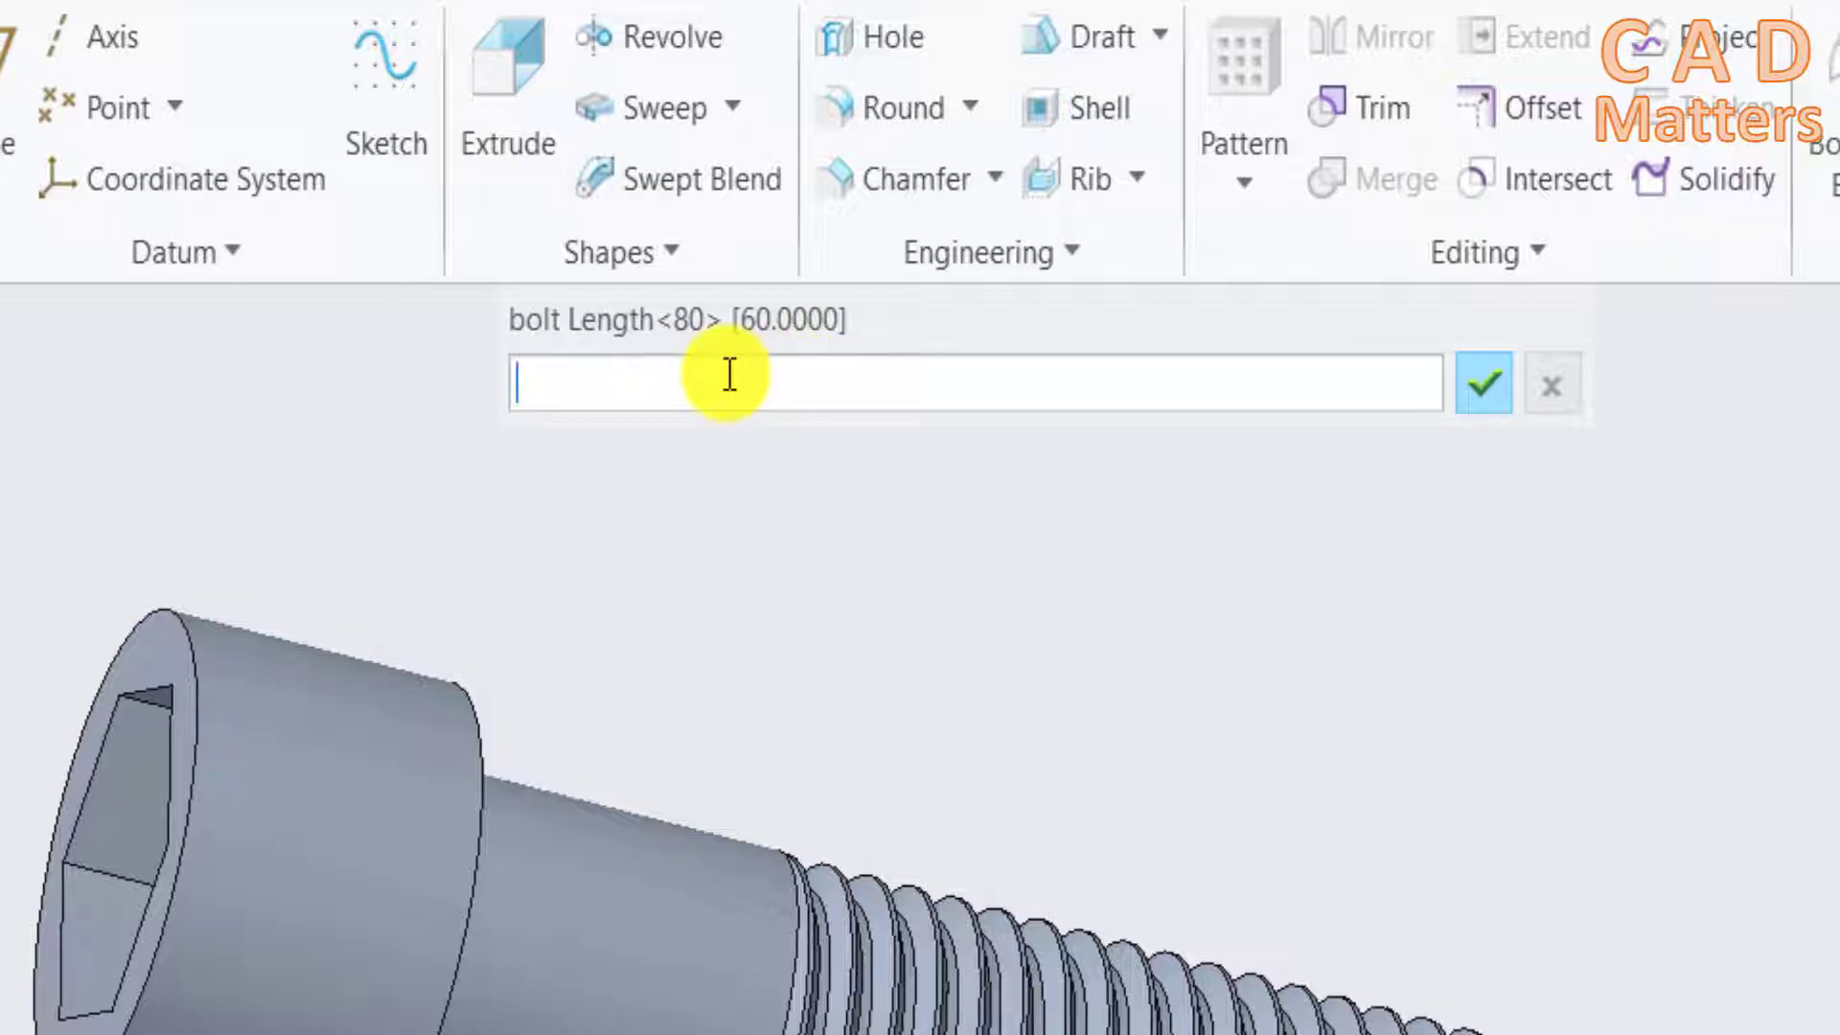
pyautogui.write('30')
pyautogui.press('Return')
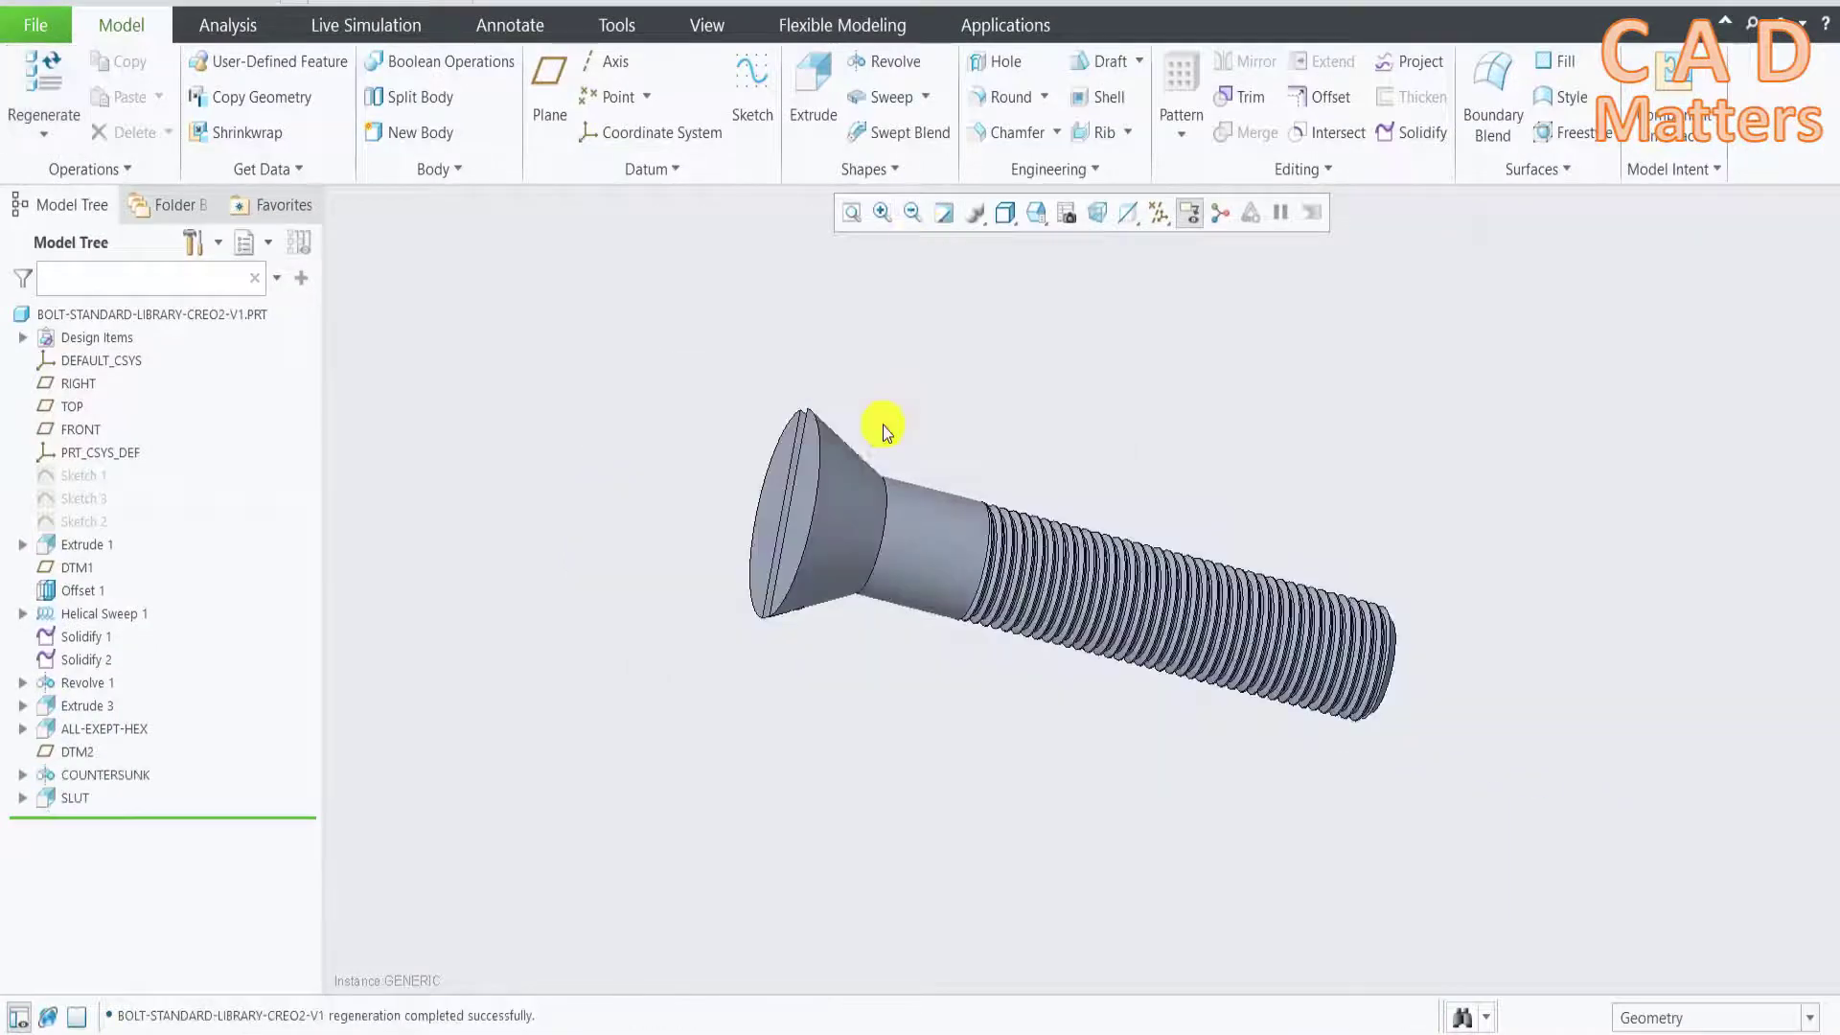
pyautogui.moveTo(899, 529)
pyautogui.mouseDown(button='middle')
pyautogui.moveTo(920, 534)
pyautogui.moveTo(796, 398)
pyautogui.moveTo(859, 505)
pyautogui.moveTo(898, 522)
pyautogui.moveTo(863, 492)
pyautogui.mouseUp(button='middle')
pyautogui.scroll(-3, 913, 579)
pyautogui.moveTo(912, 579)
pyautogui.mouseDown(button='middle')
pyautogui.moveTo(887, 410)
pyautogui.moveTo(836, 418)
pyautogui.moveTo(923, 458)
pyautogui.moveTo(888, 484)
pyautogui.mouseUp(button='middle')
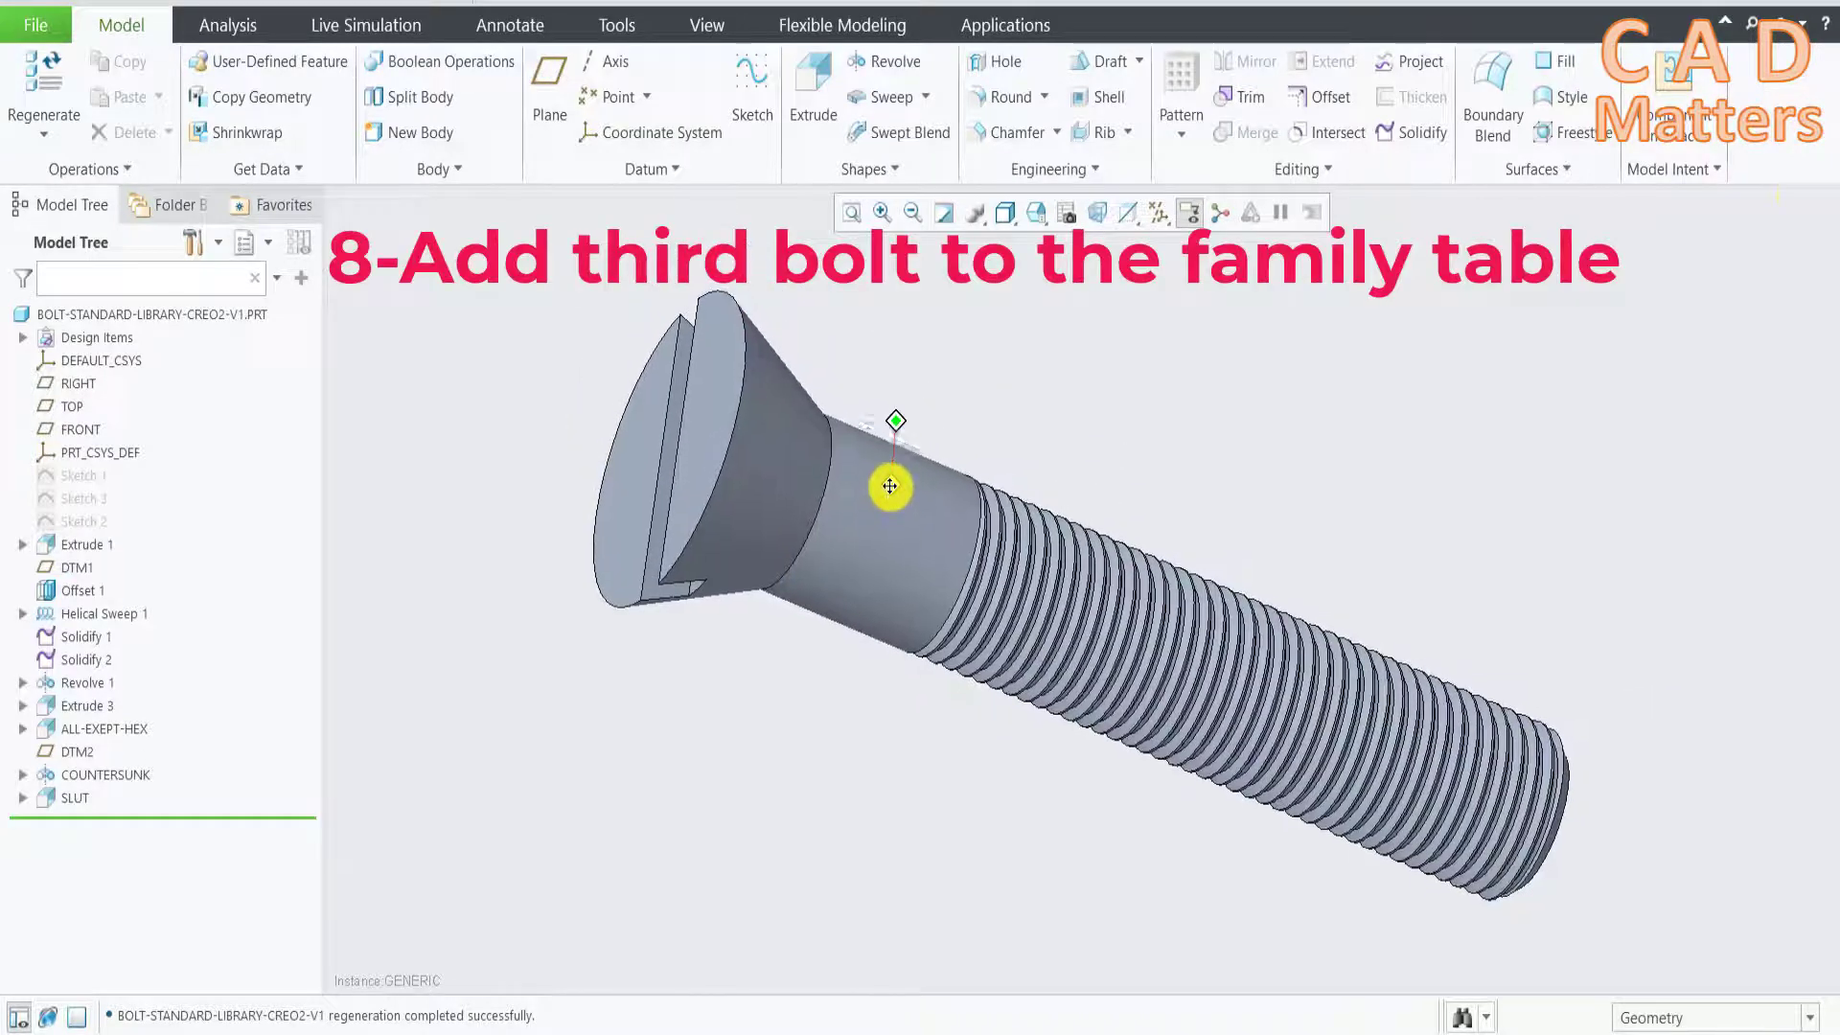
# Name the new instance Countersunk-bolt-M6-30 and finish the Pro/PROGRAM definition
pyautogui.click(1665, 173)
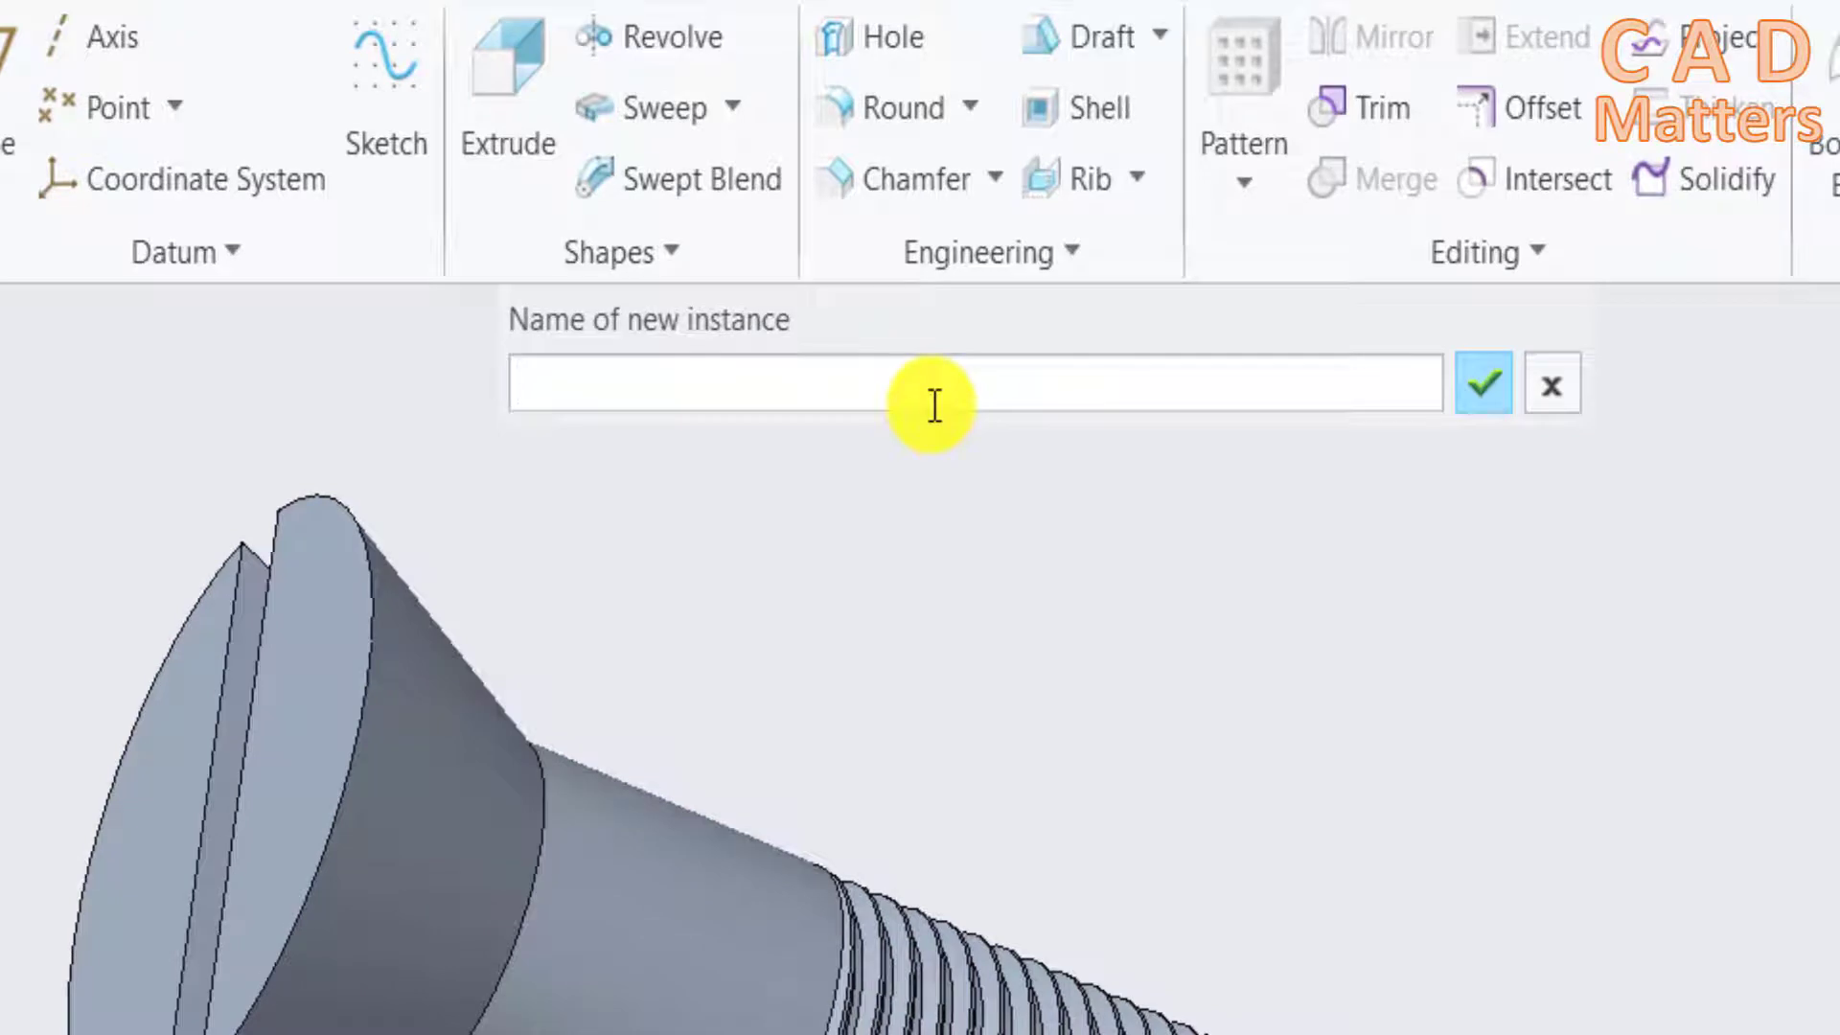
pyautogui.write('Count')
pyautogui.write('ersun')
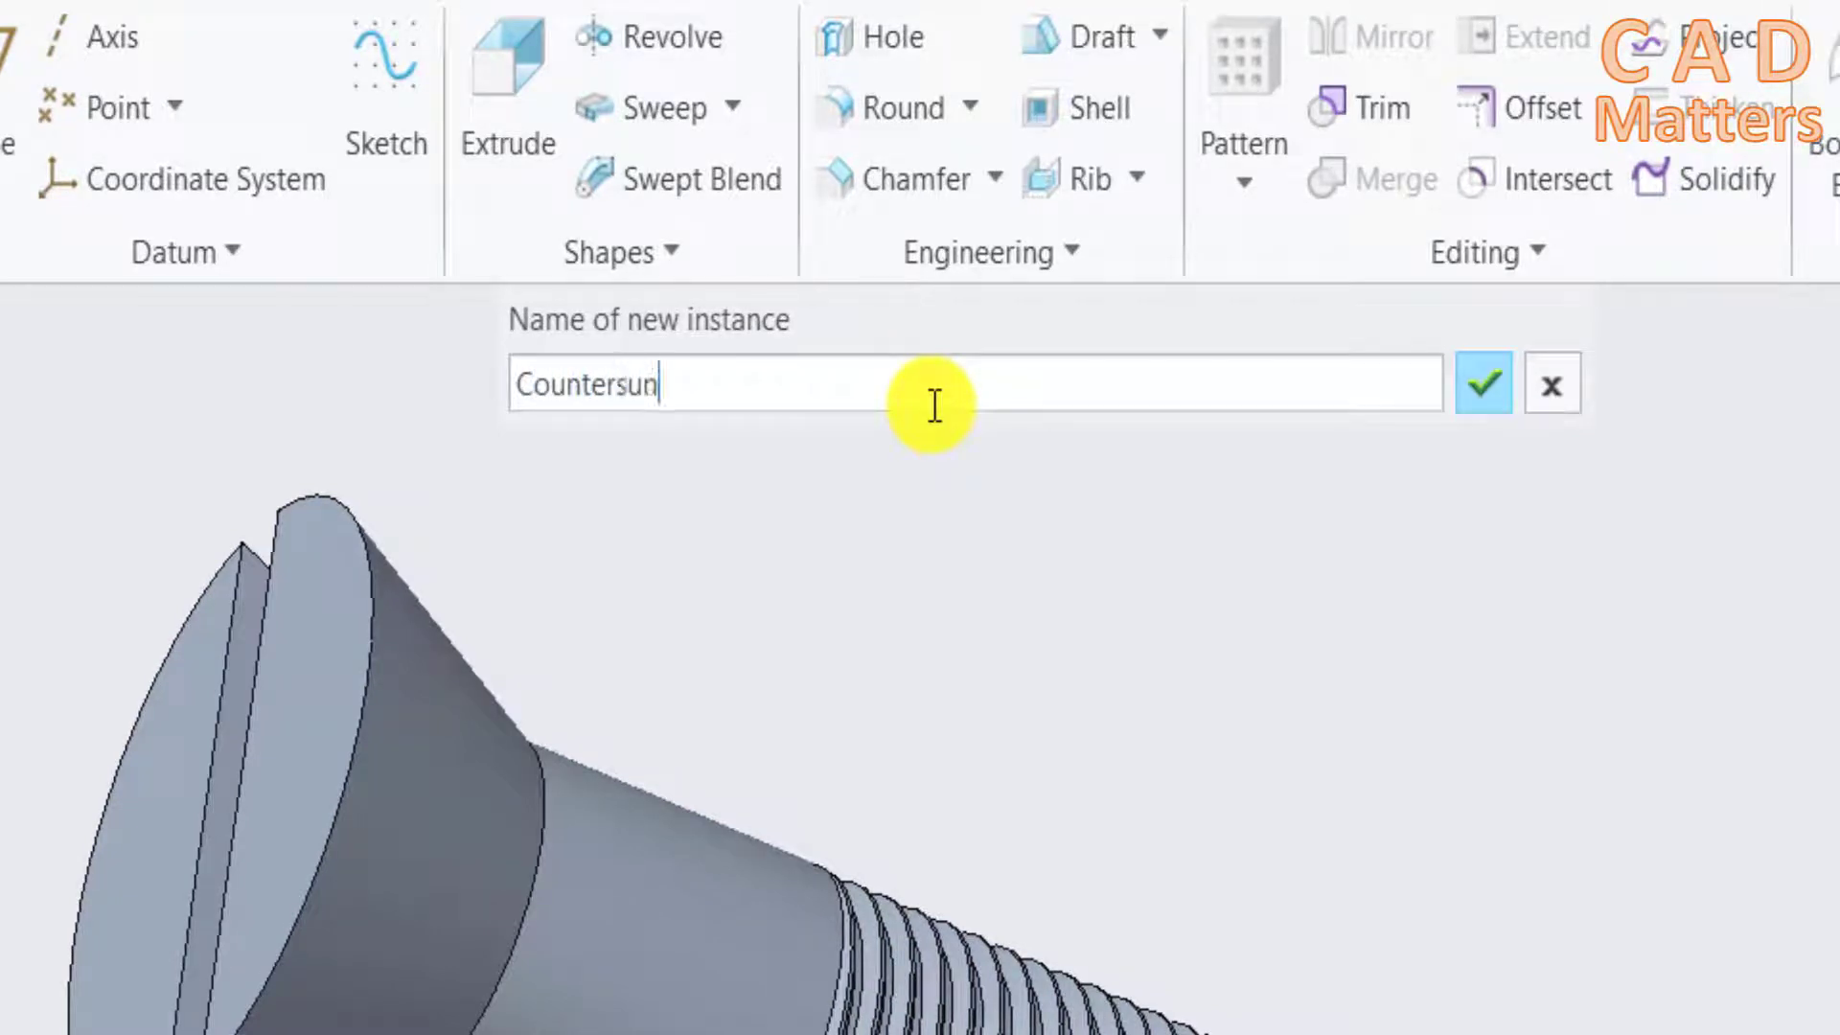
pyautogui.write('k-scr')
pyautogui.write('e')
pyautogui.press('BackSpace')
pyautogui.press('BackSpace')
pyautogui.press('BackSpace')
pyautogui.write('bolt-')
pyautogui.write('M')
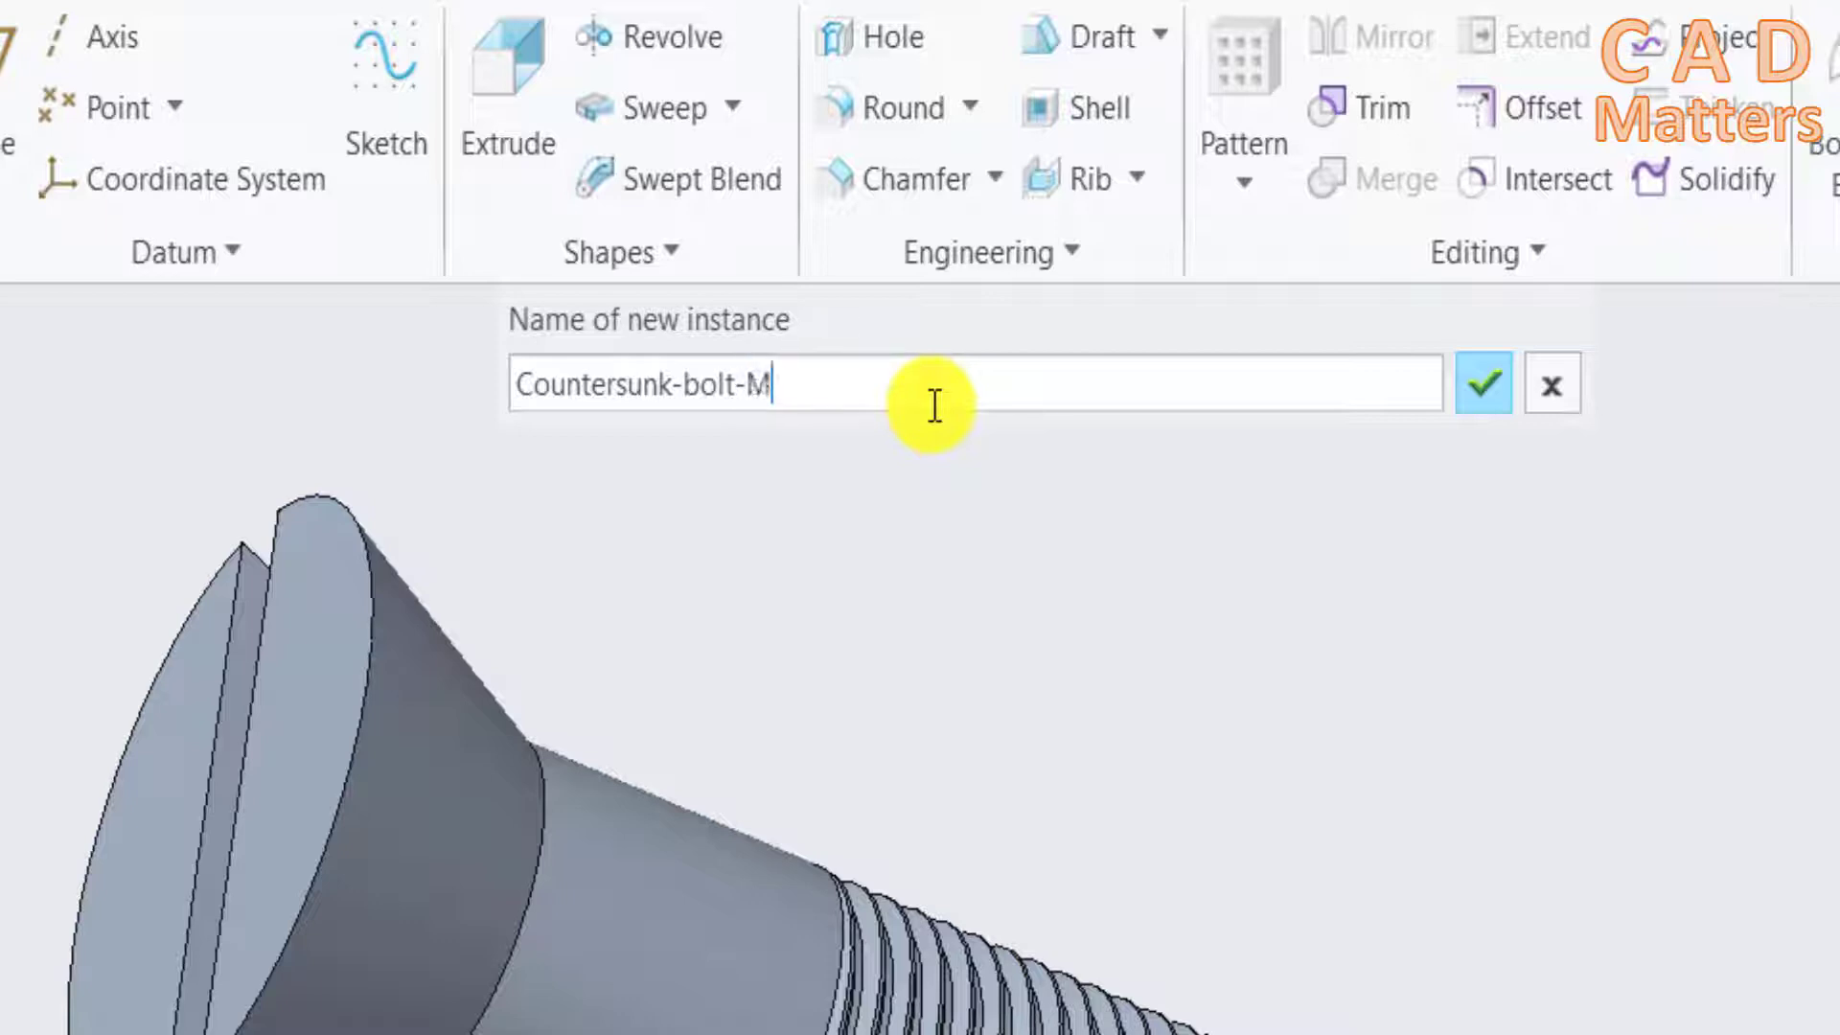
pyautogui.write('6-')
pyautogui.write('30')
pyautogui.press('Return')
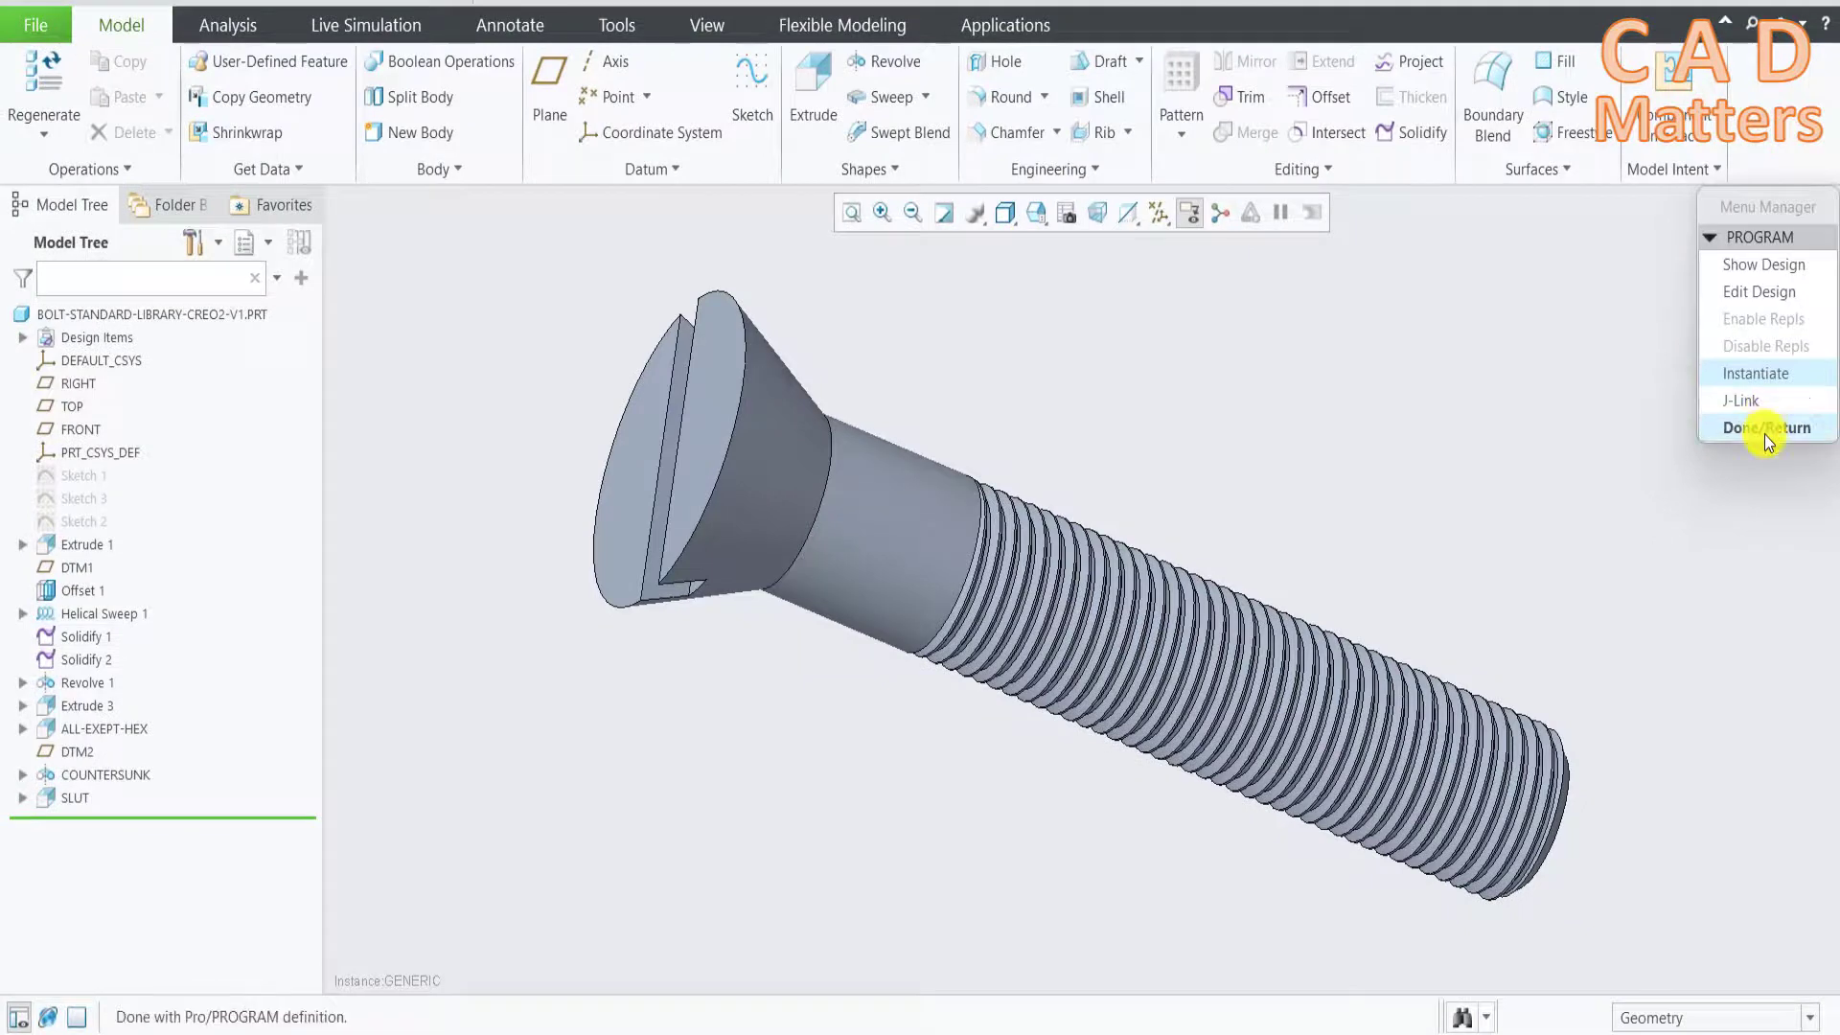
pyautogui.click(1765, 430)
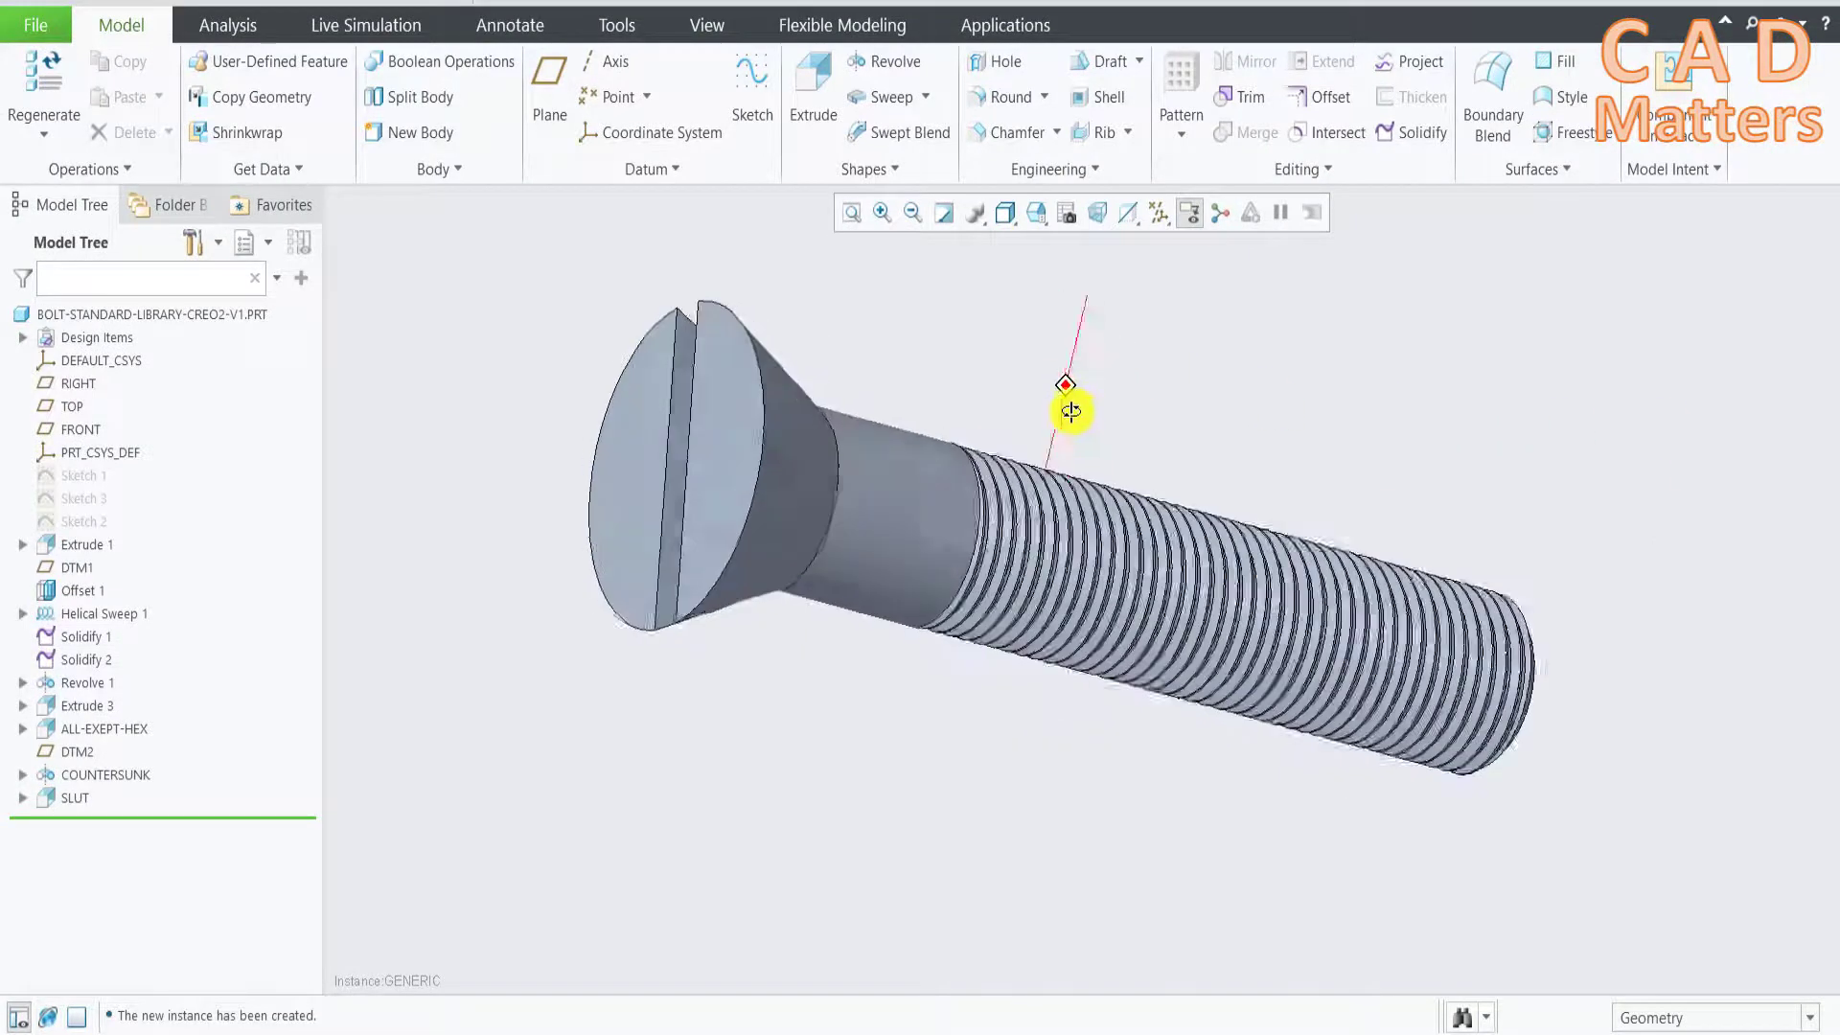
pyautogui.click(1669, 172)
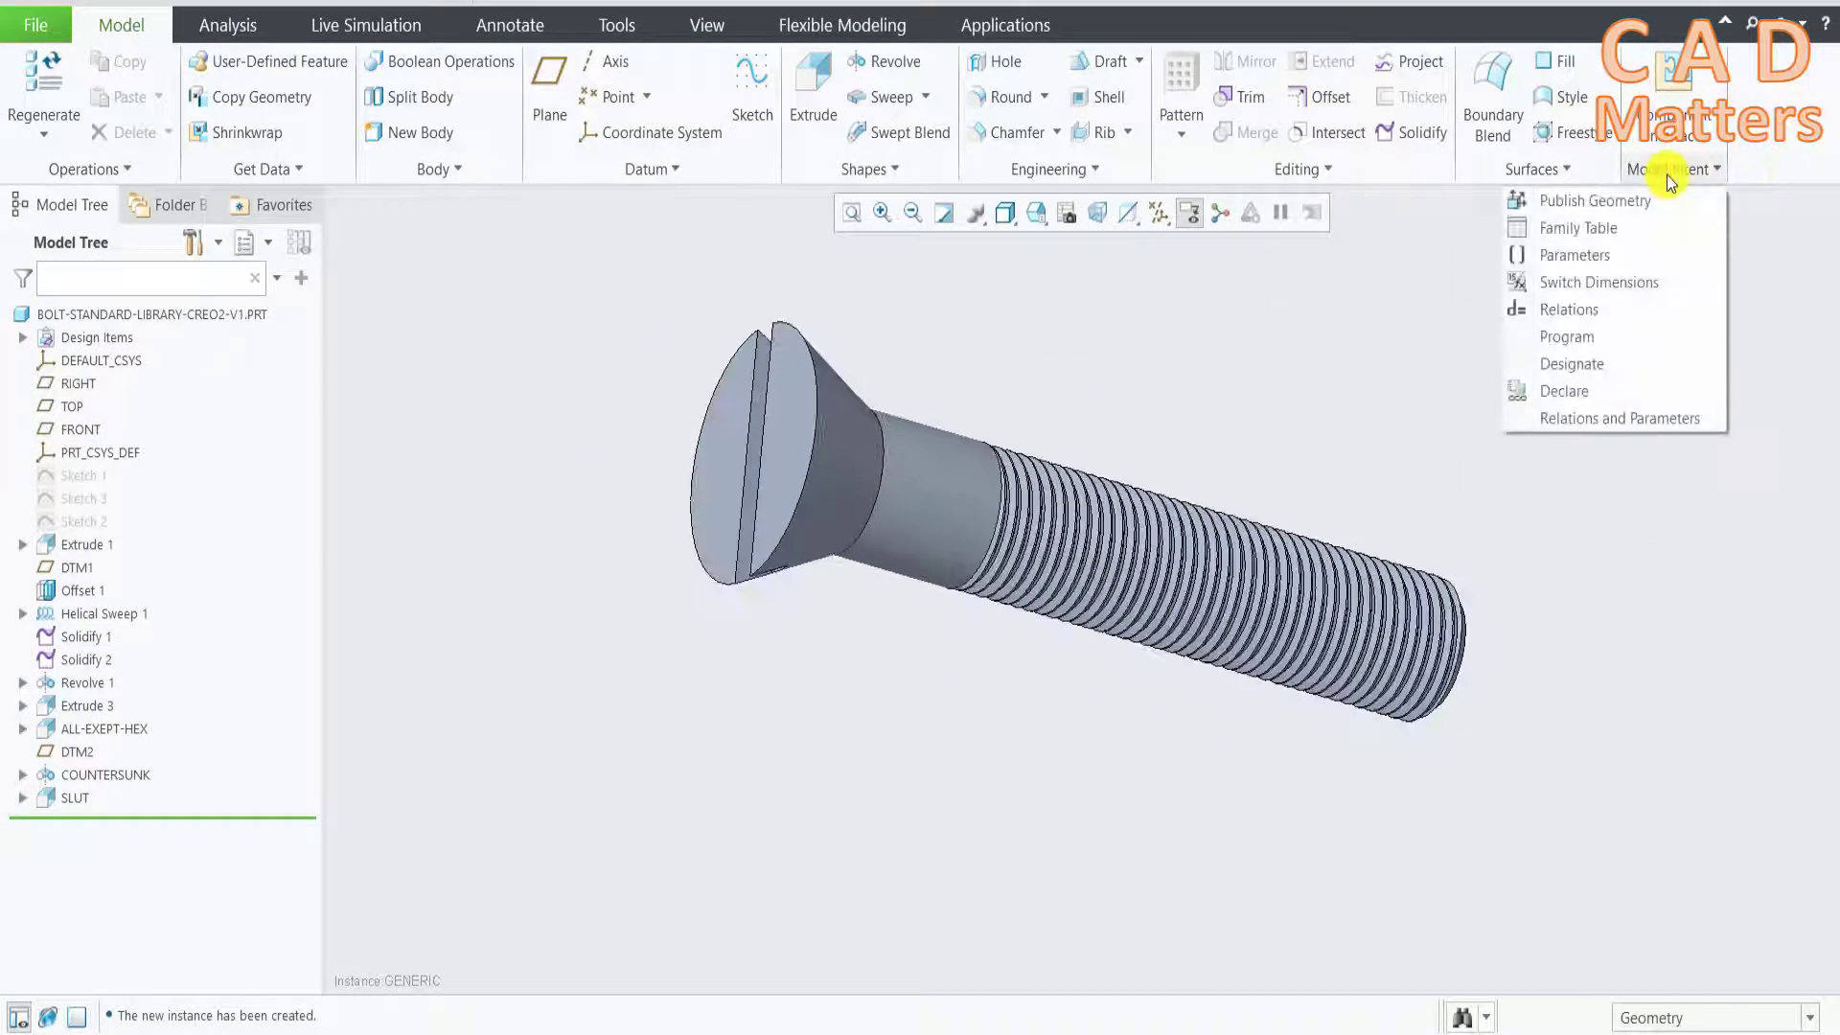
pyautogui.click(1625, 234)
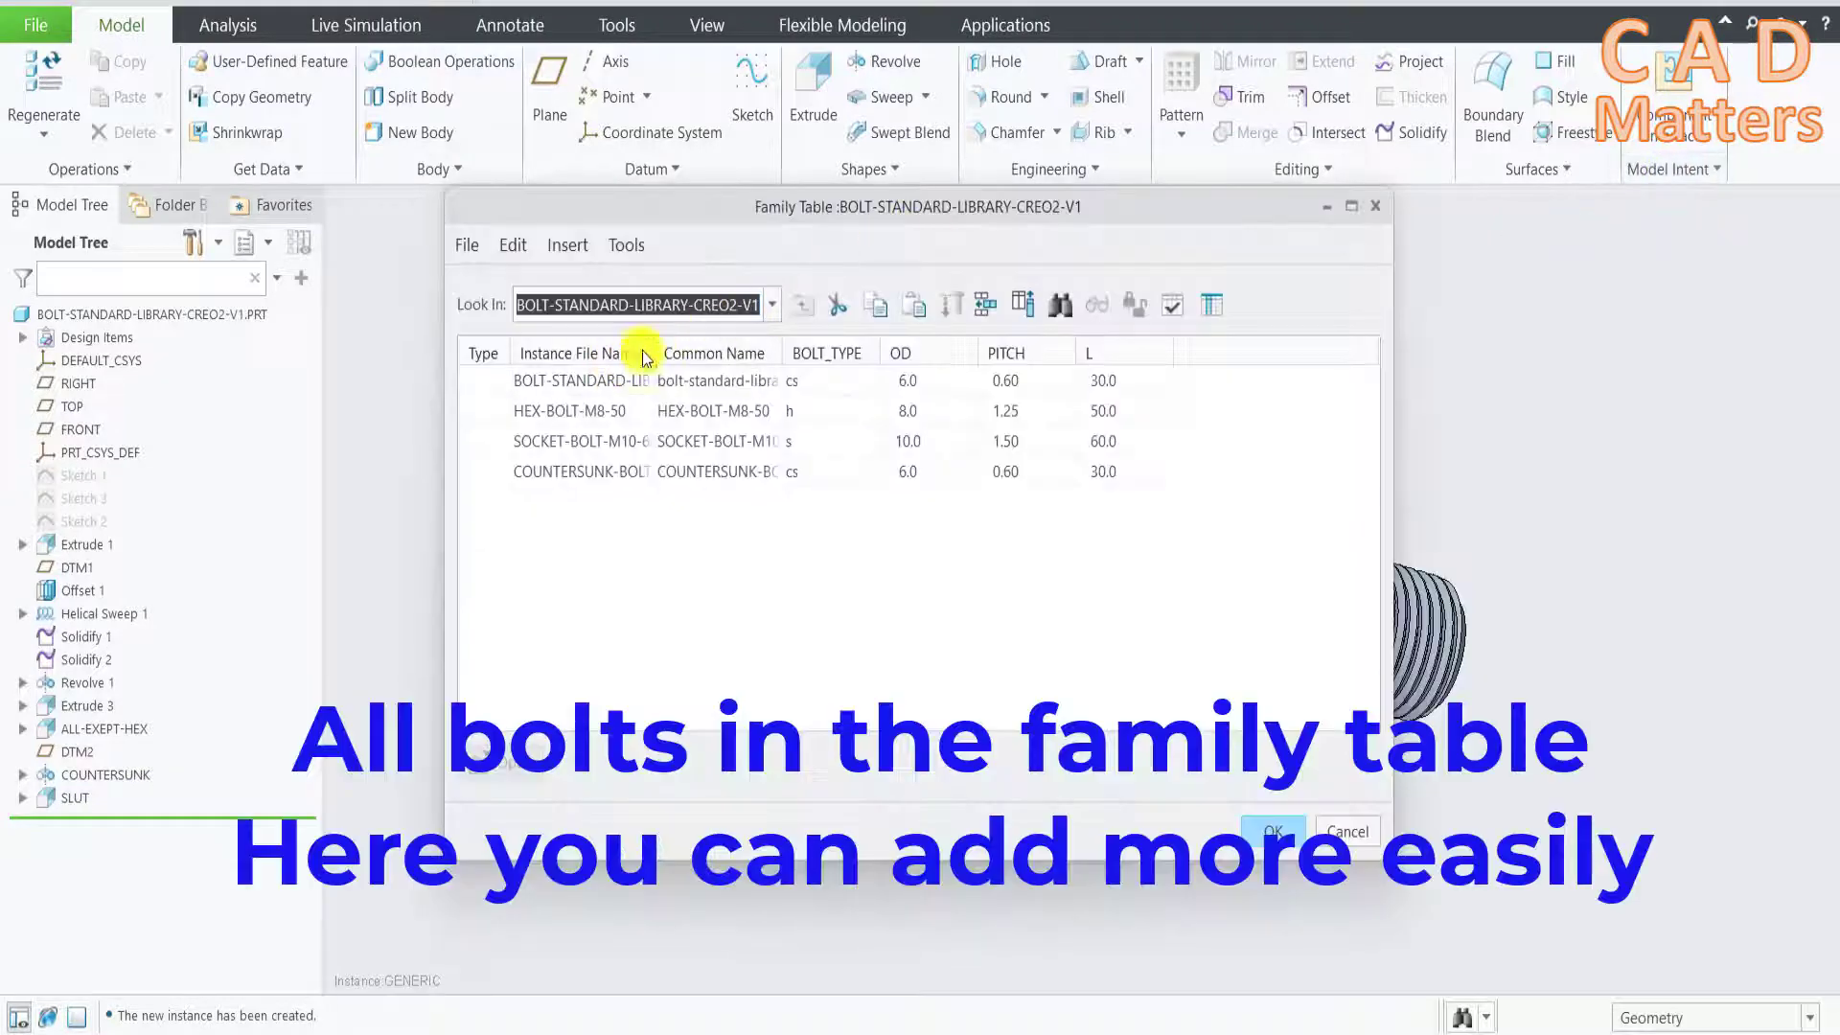
pyautogui.moveTo(809, 207)
pyautogui.mouseDown()
pyautogui.moveTo(1195, 197)
pyautogui.moveTo(1318, 219)
pyautogui.moveTo(1131, 151)
pyautogui.mouseUp()
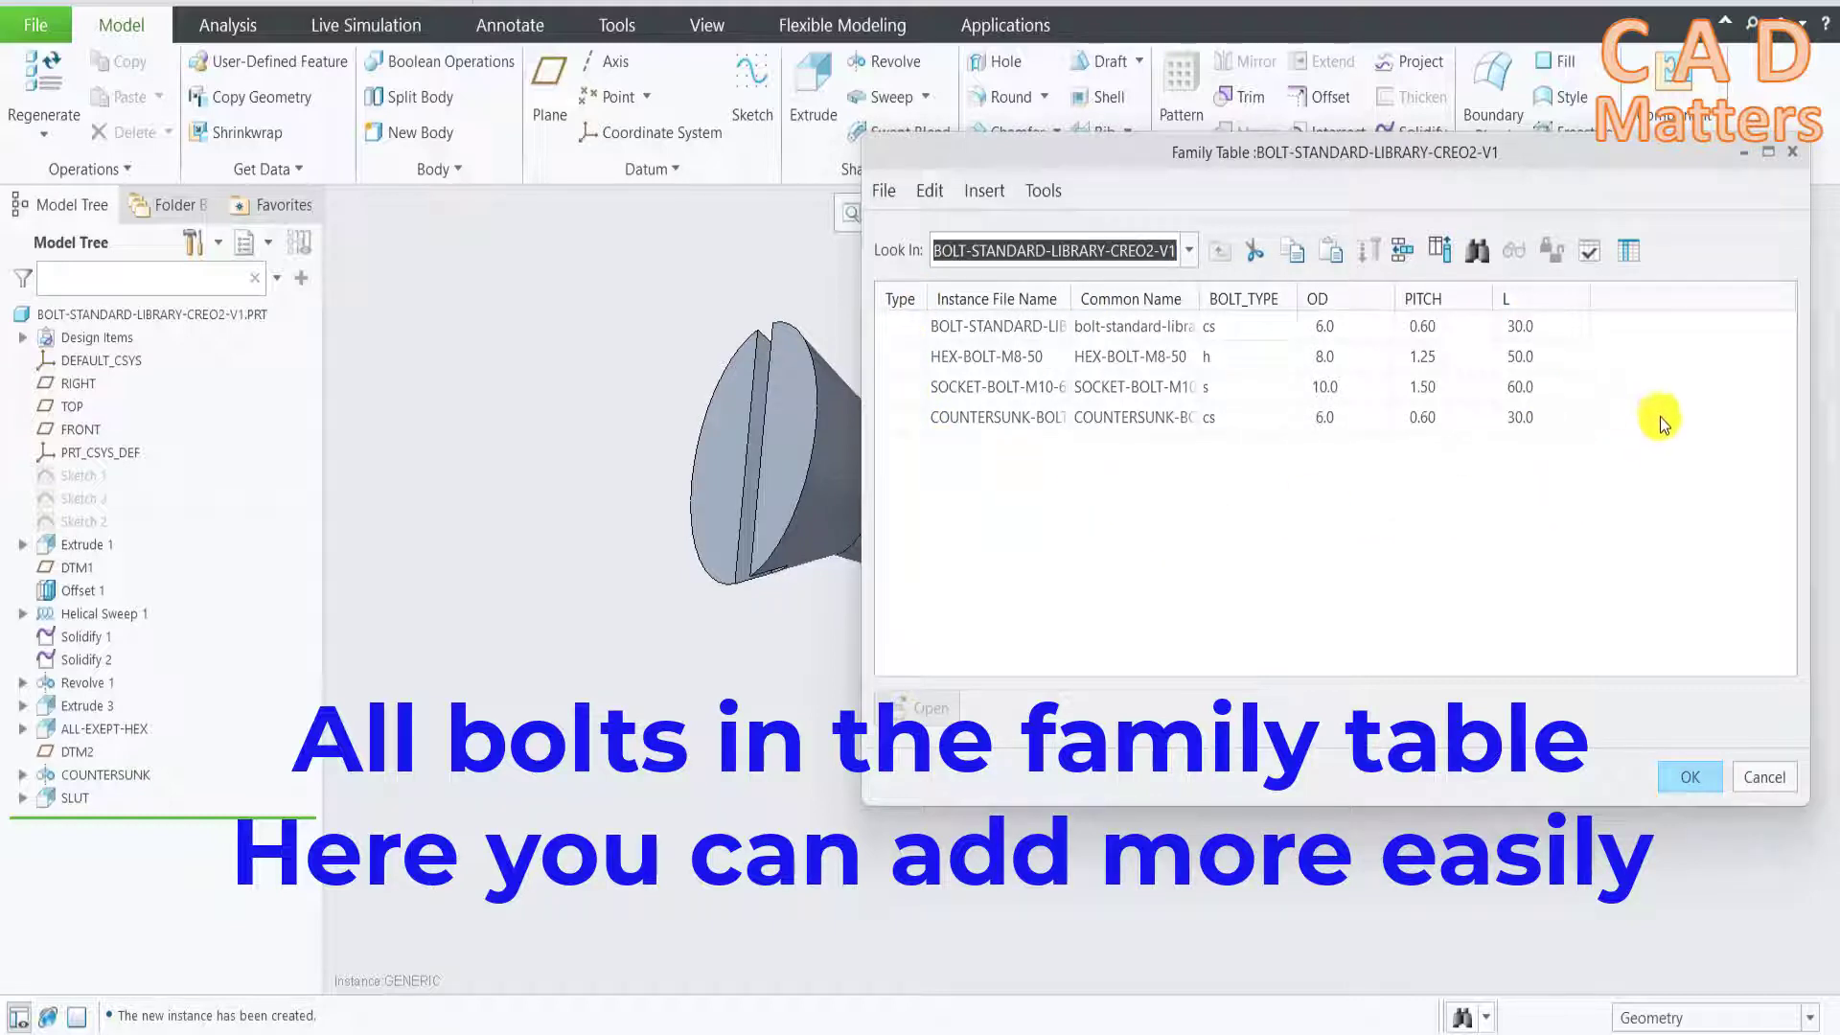
pyautogui.click(1672, 773)
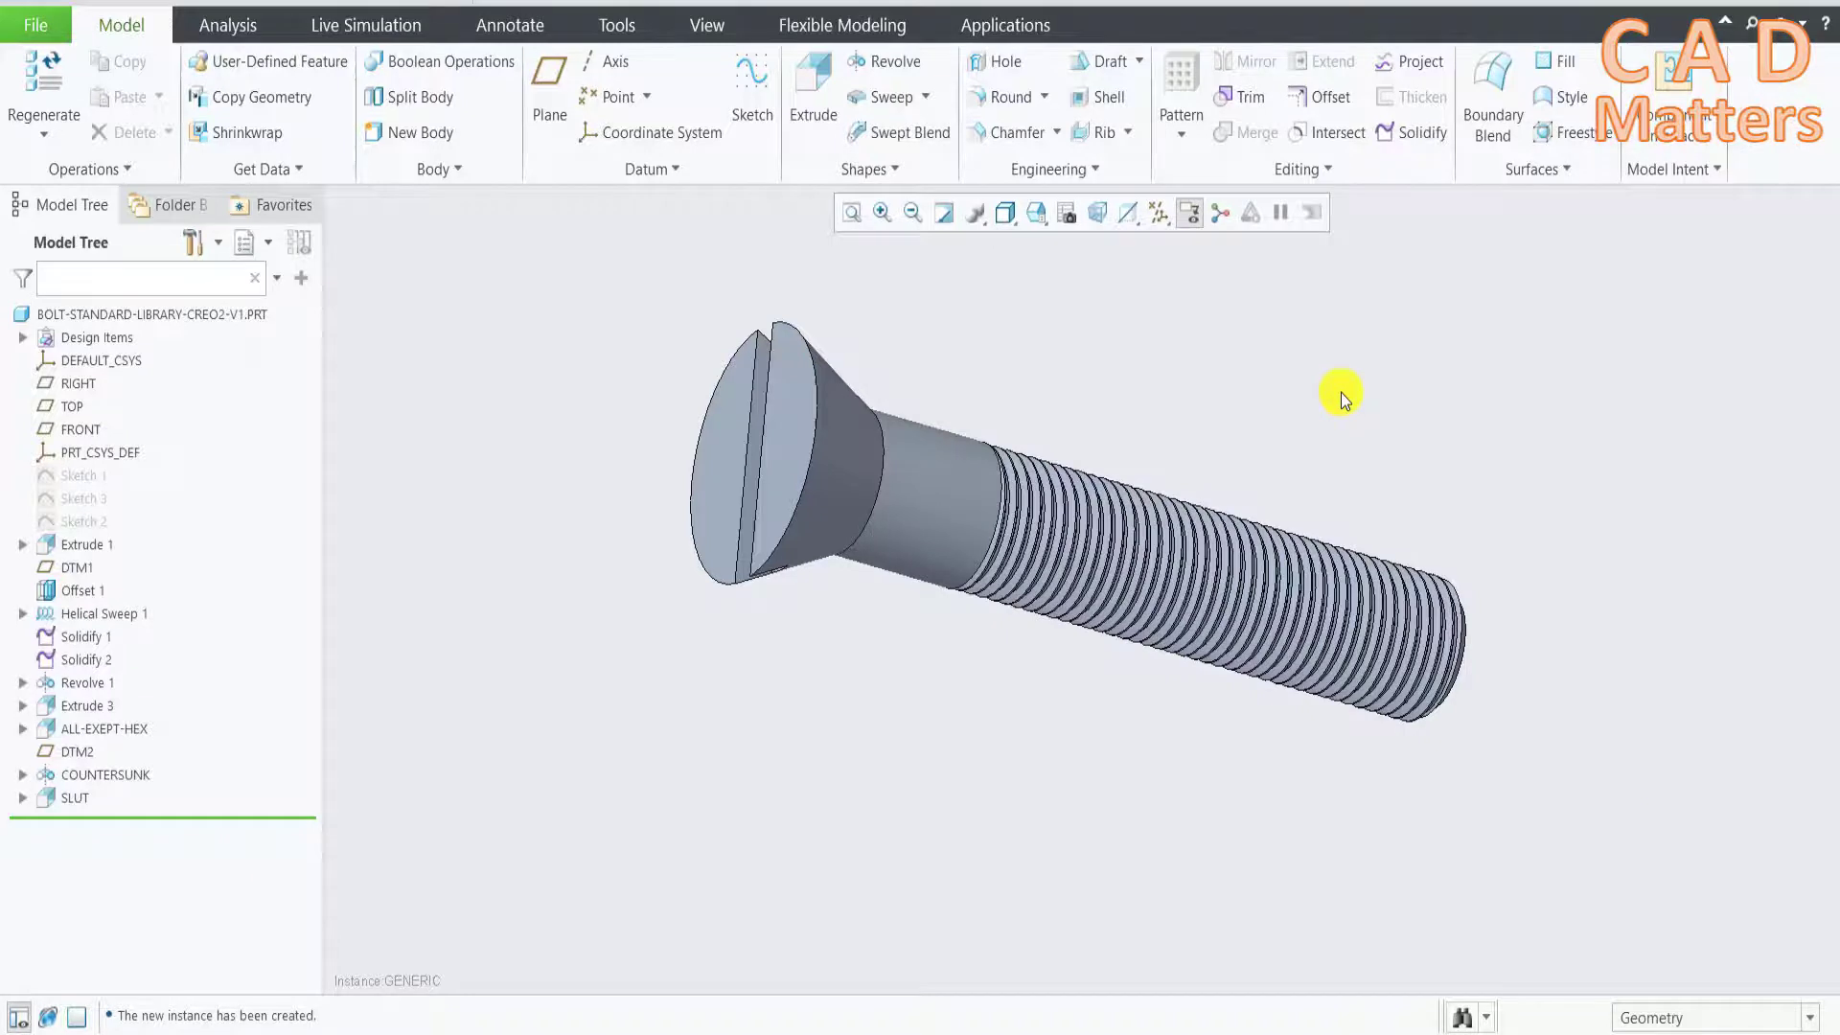
# Save the bolt library part and bring up MOLD.ASM with MOLD-PLATE-1 and MOLD-PLATE-2
pyautogui.hotkey('ctrl', 's')
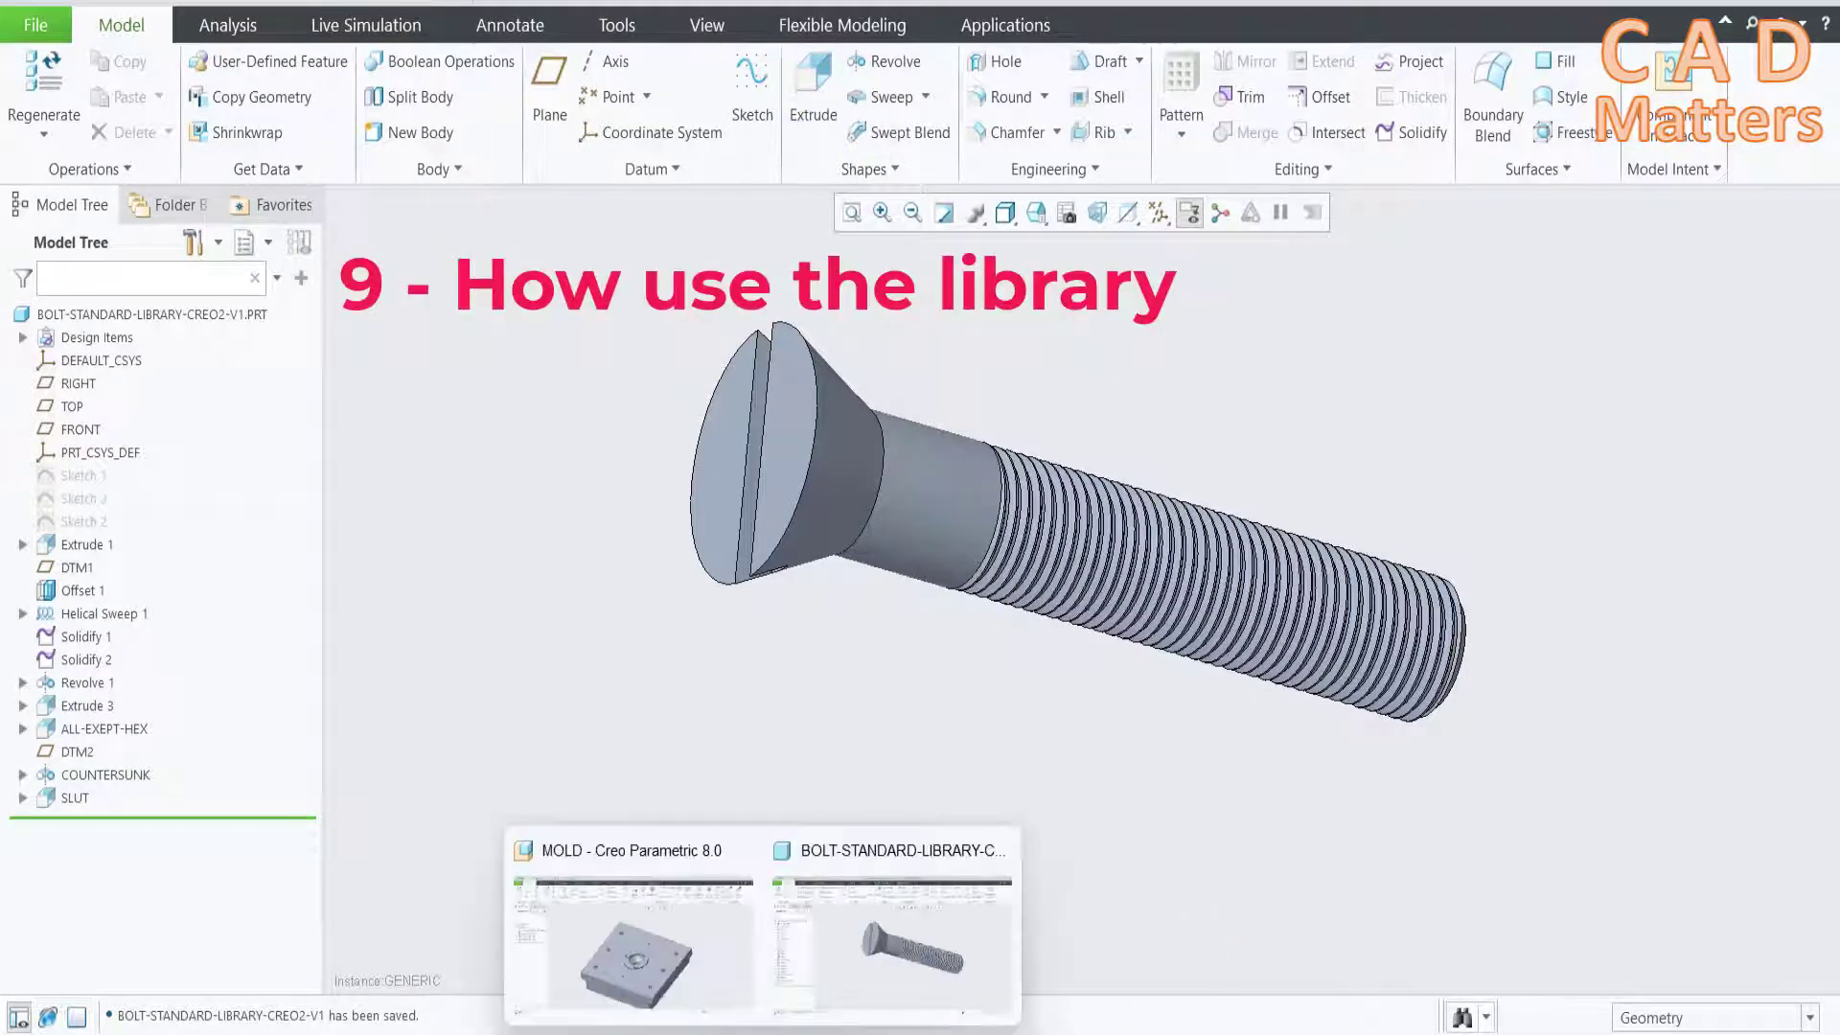
pyautogui.click(707, 975)
pyautogui.scroll(2, 884, 430)
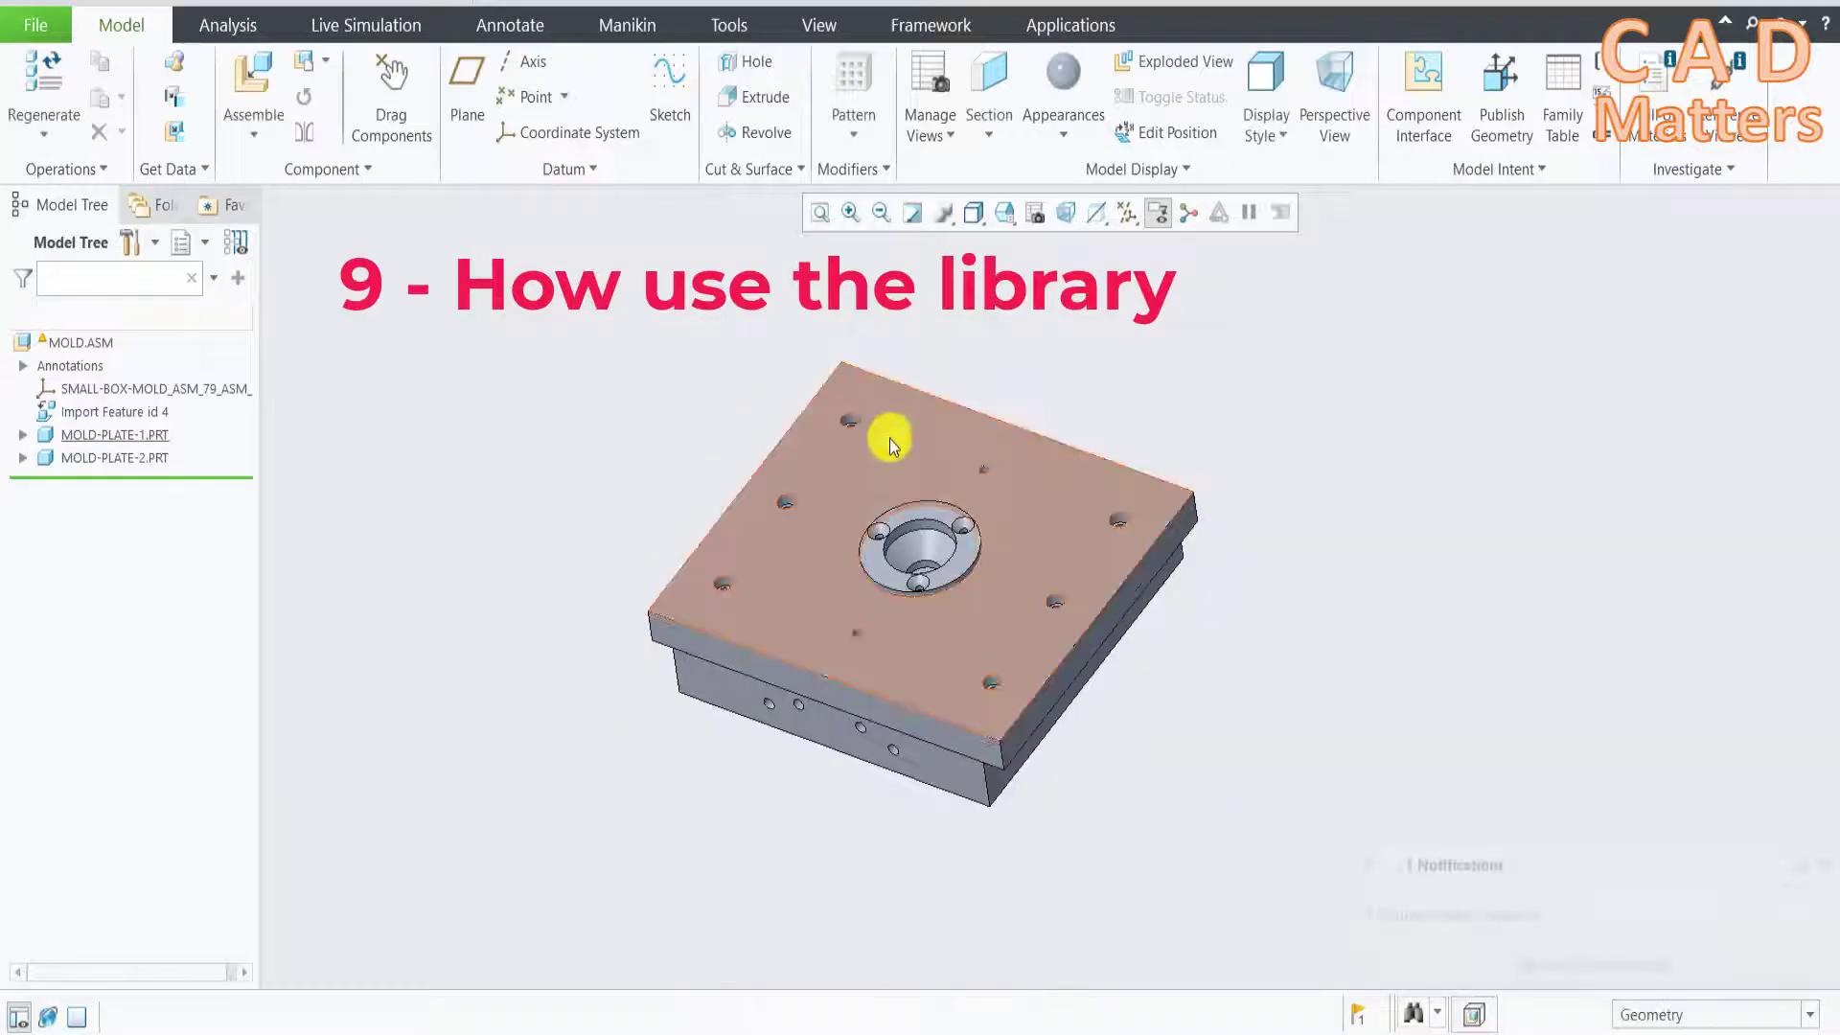
pyautogui.moveTo(888, 431)
pyautogui.mouseDown(button='middle')
pyautogui.moveTo(792, 404)
pyautogui.moveTo(855, 444)
pyautogui.moveTo(826, 526)
pyautogui.moveTo(896, 370)
pyautogui.moveTo(937, 399)
pyautogui.moveTo(904, 399)
pyautogui.moveTo(907, 415)
pyautogui.mouseUp(button='middle')
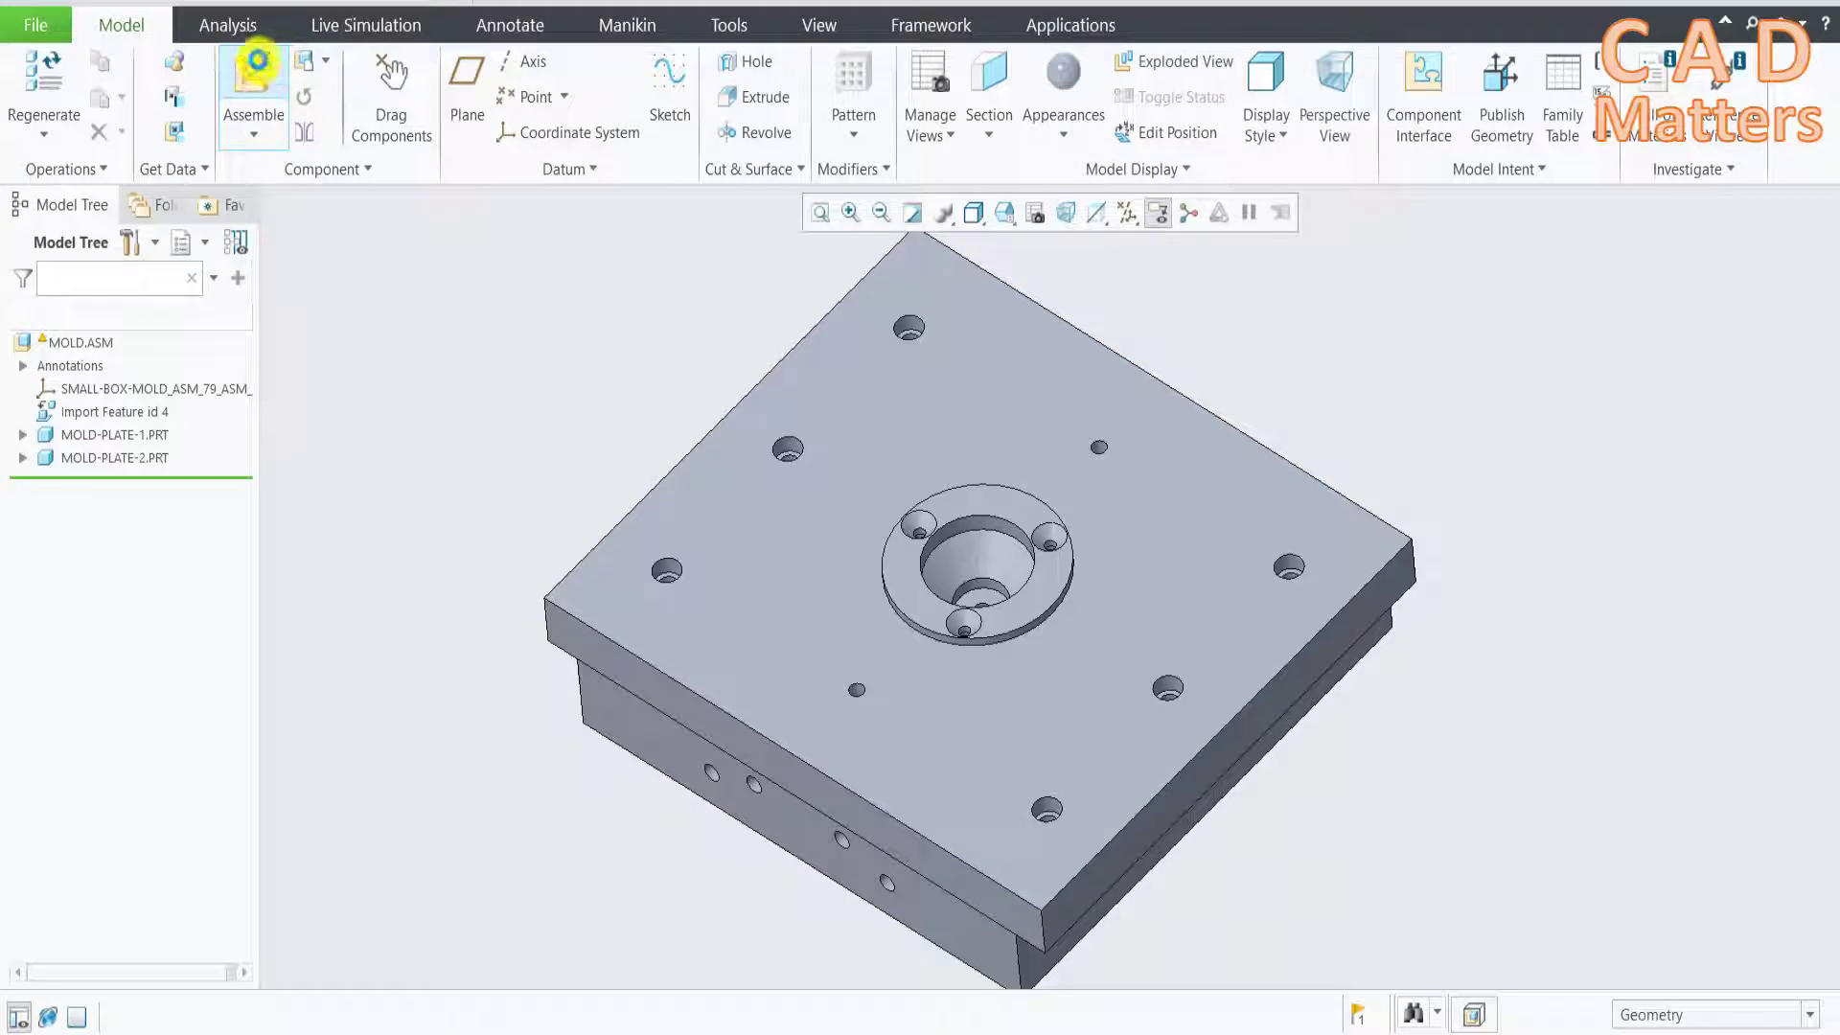
# Assemble a component from bolt-standard-library-creo2-v1.prt
pyautogui.click(261, 60)
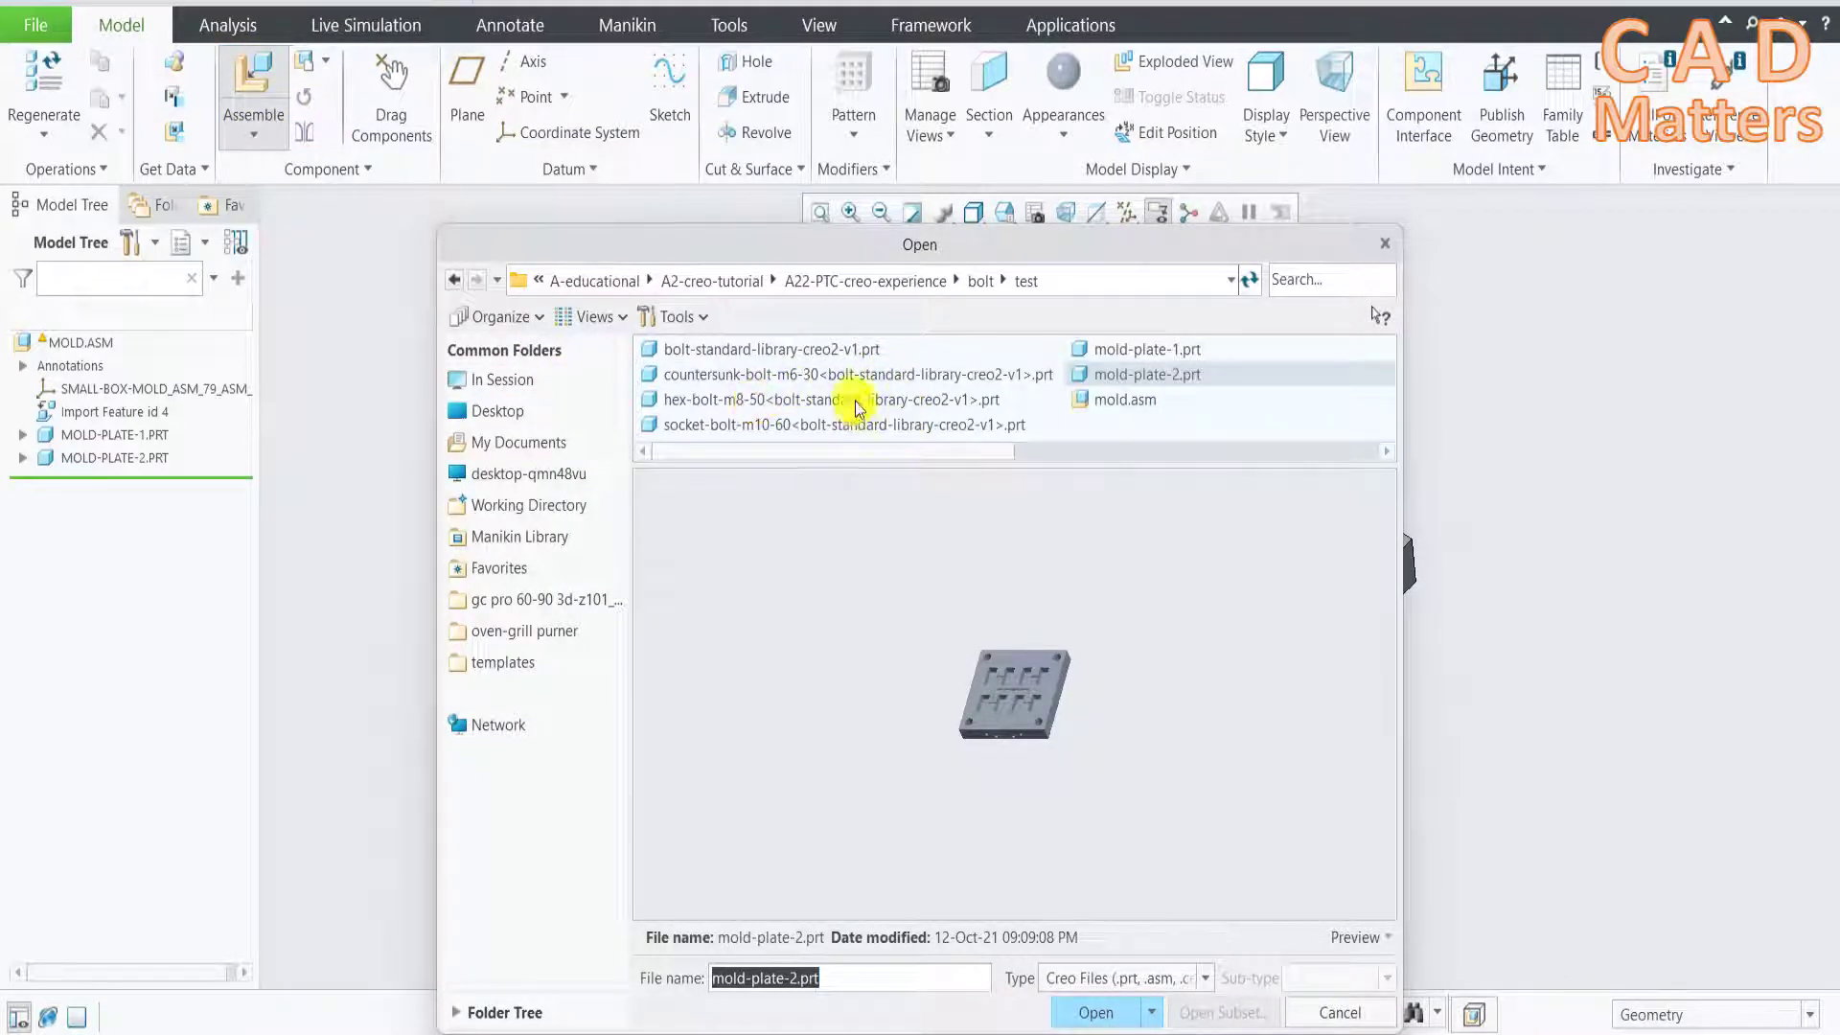
pyautogui.moveTo(1057, 466); pyautogui.dragTo(1057, 623)
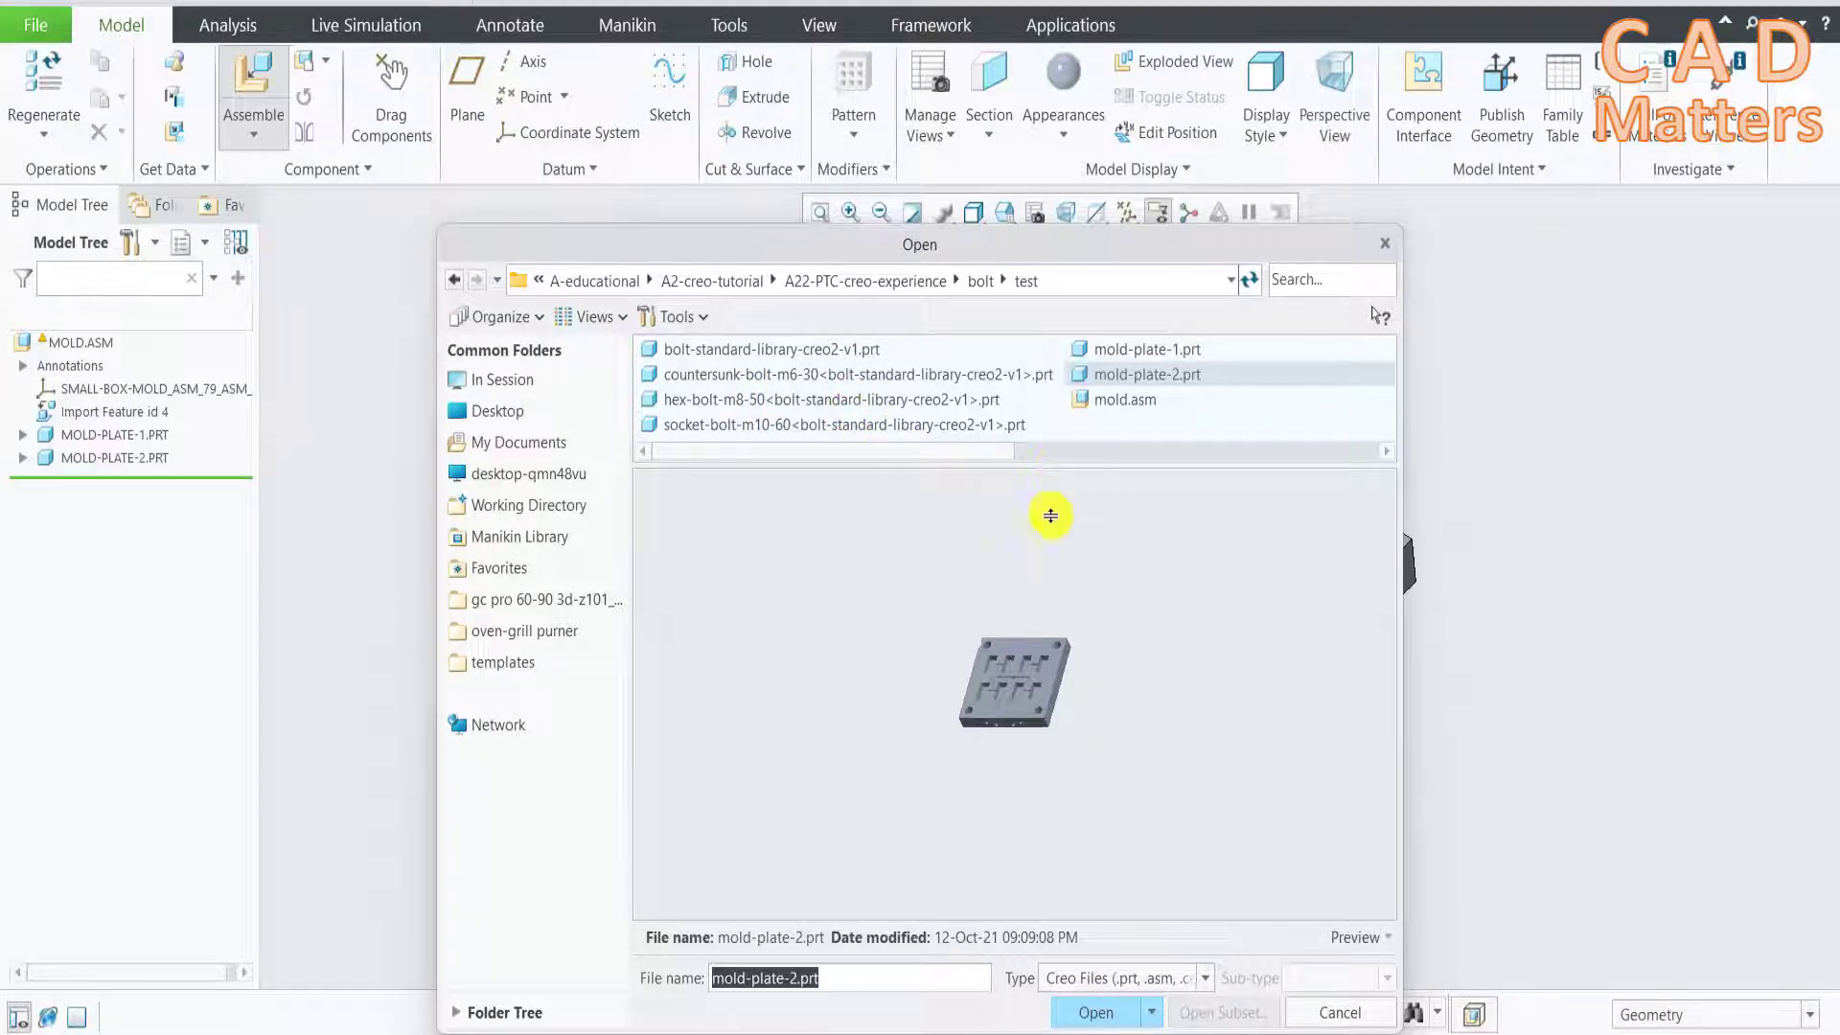
pyautogui.click(761, 351)
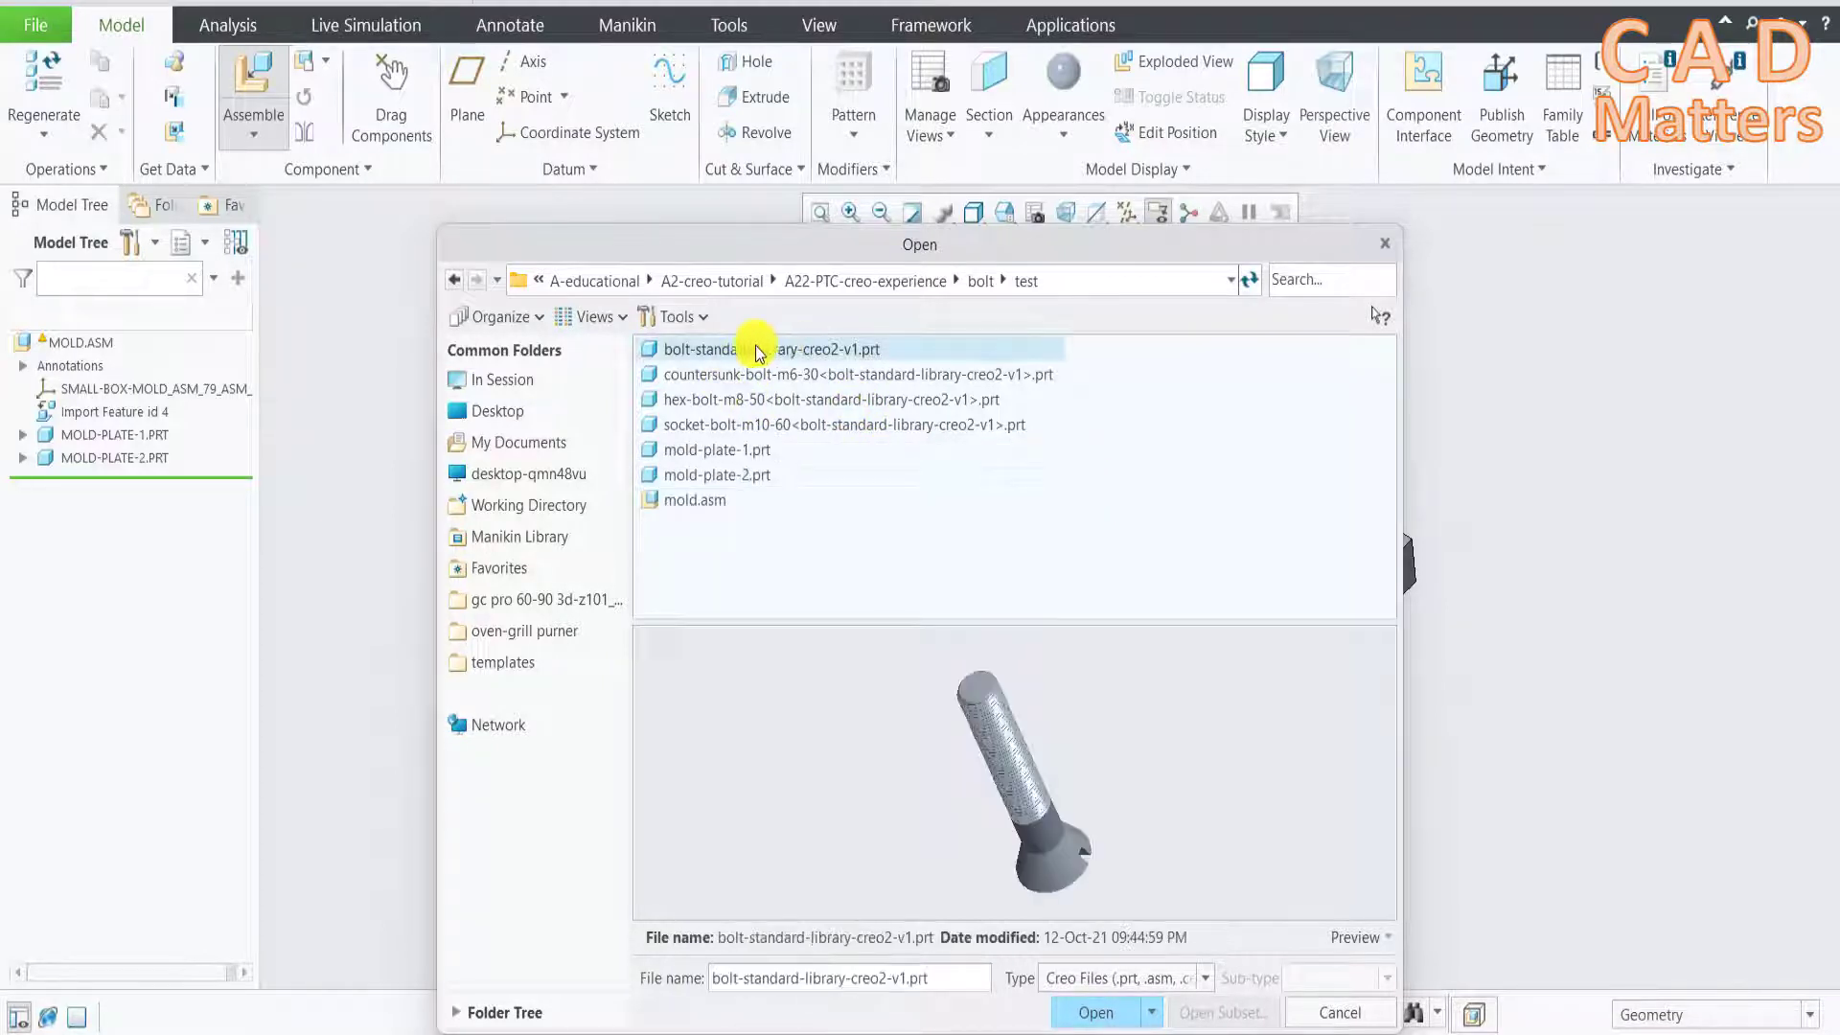
pyautogui.moveTo(986, 252); pyautogui.dragTo(966, 118)
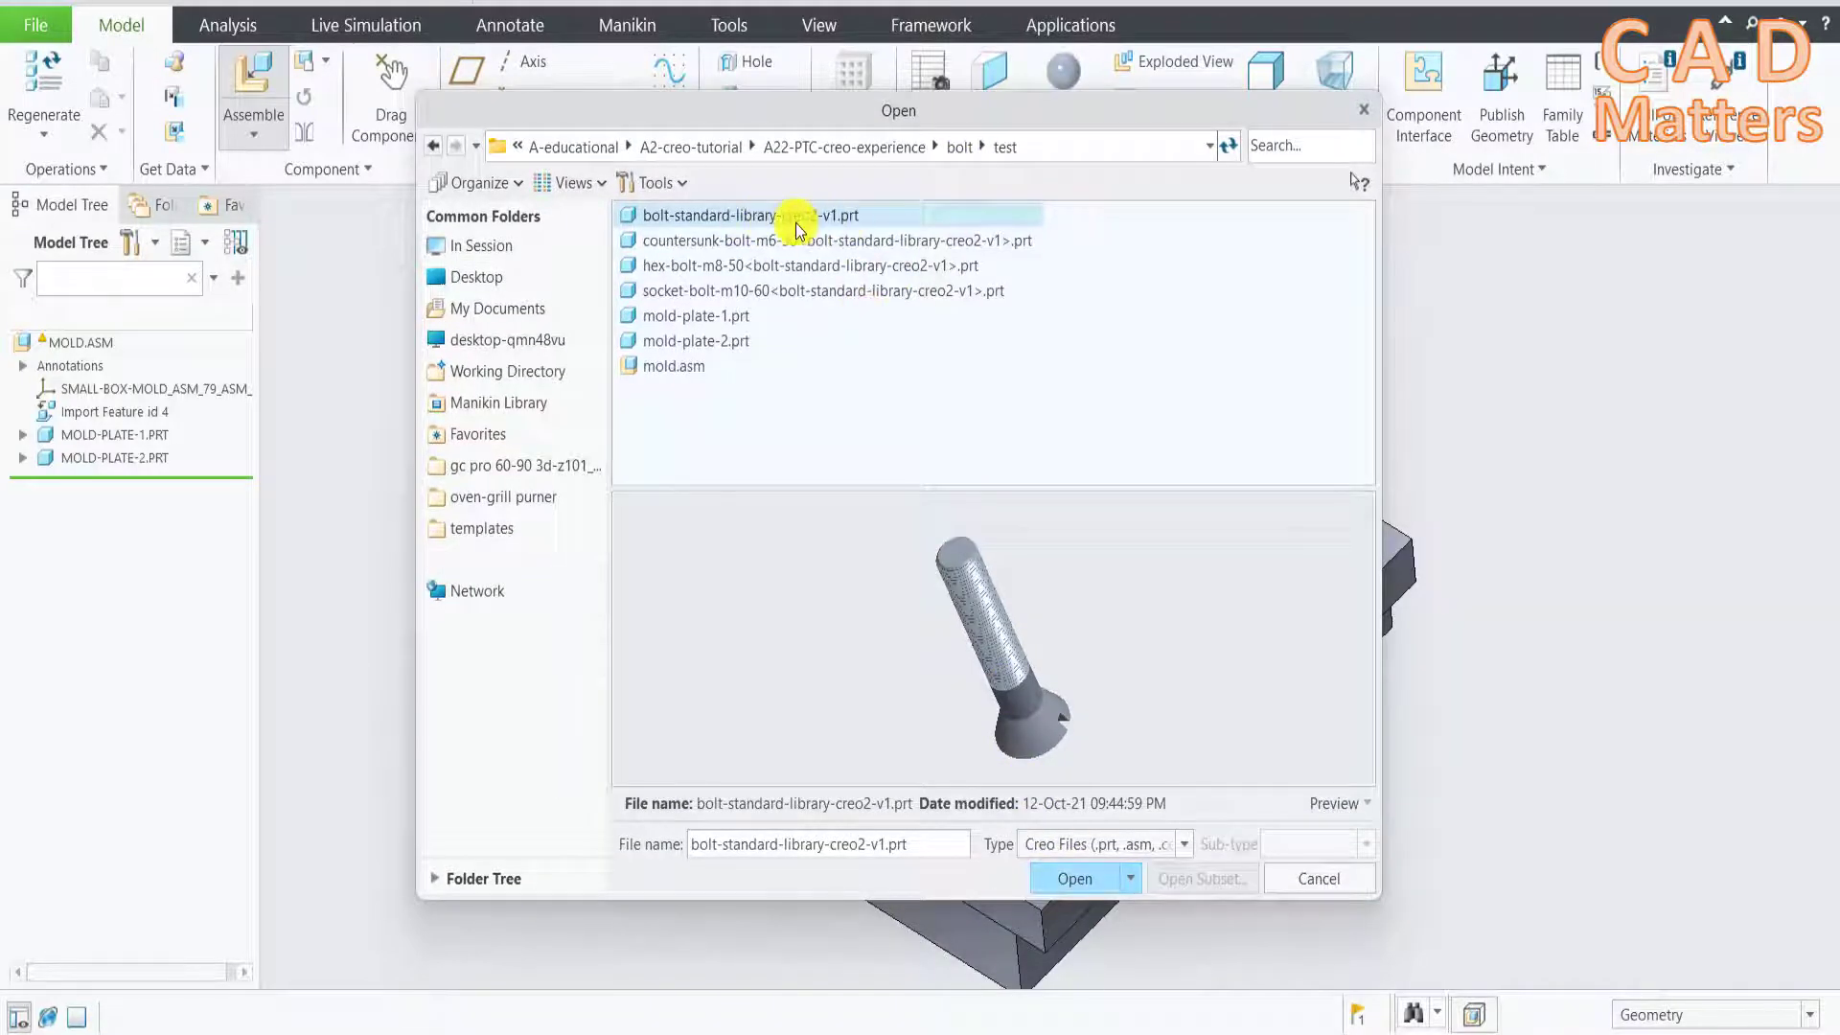
pyautogui.click(1083, 880)
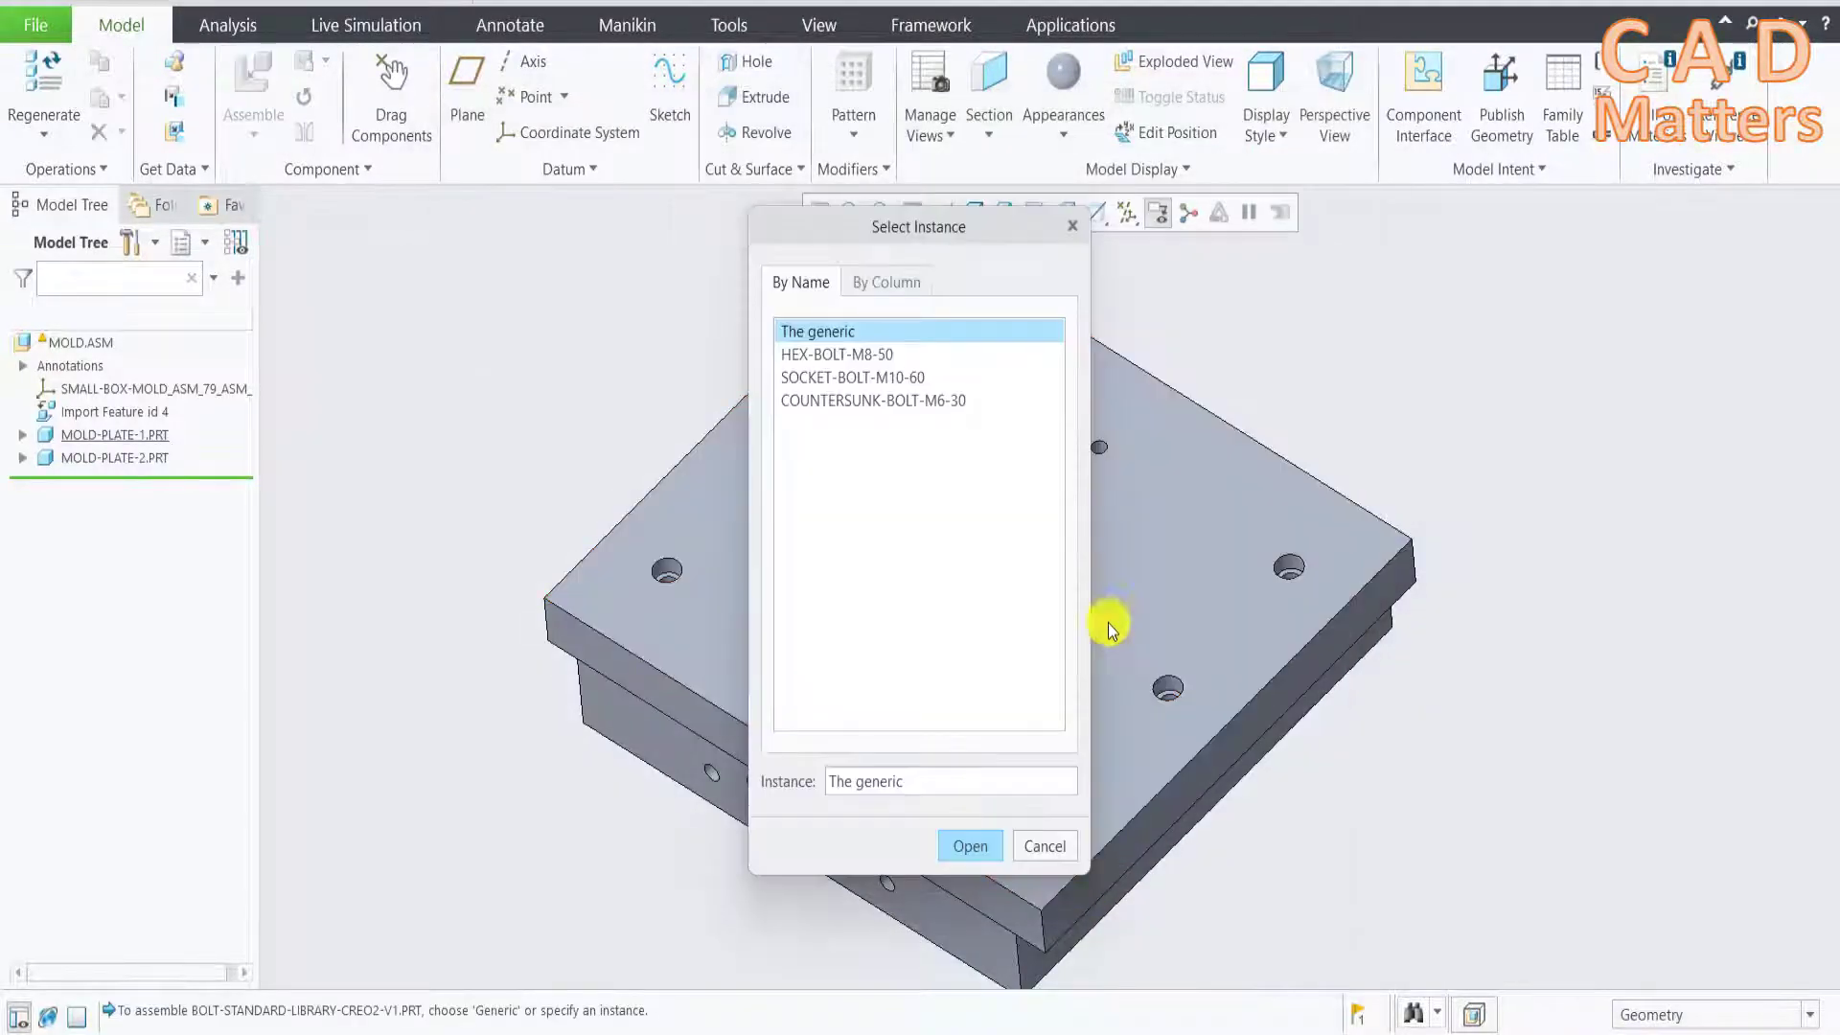
# Choose the SOCKET-BOLT-M10-60 instance and insert it into the assembly
pyautogui.moveTo(905, 230); pyautogui.dragTo(497, 241)
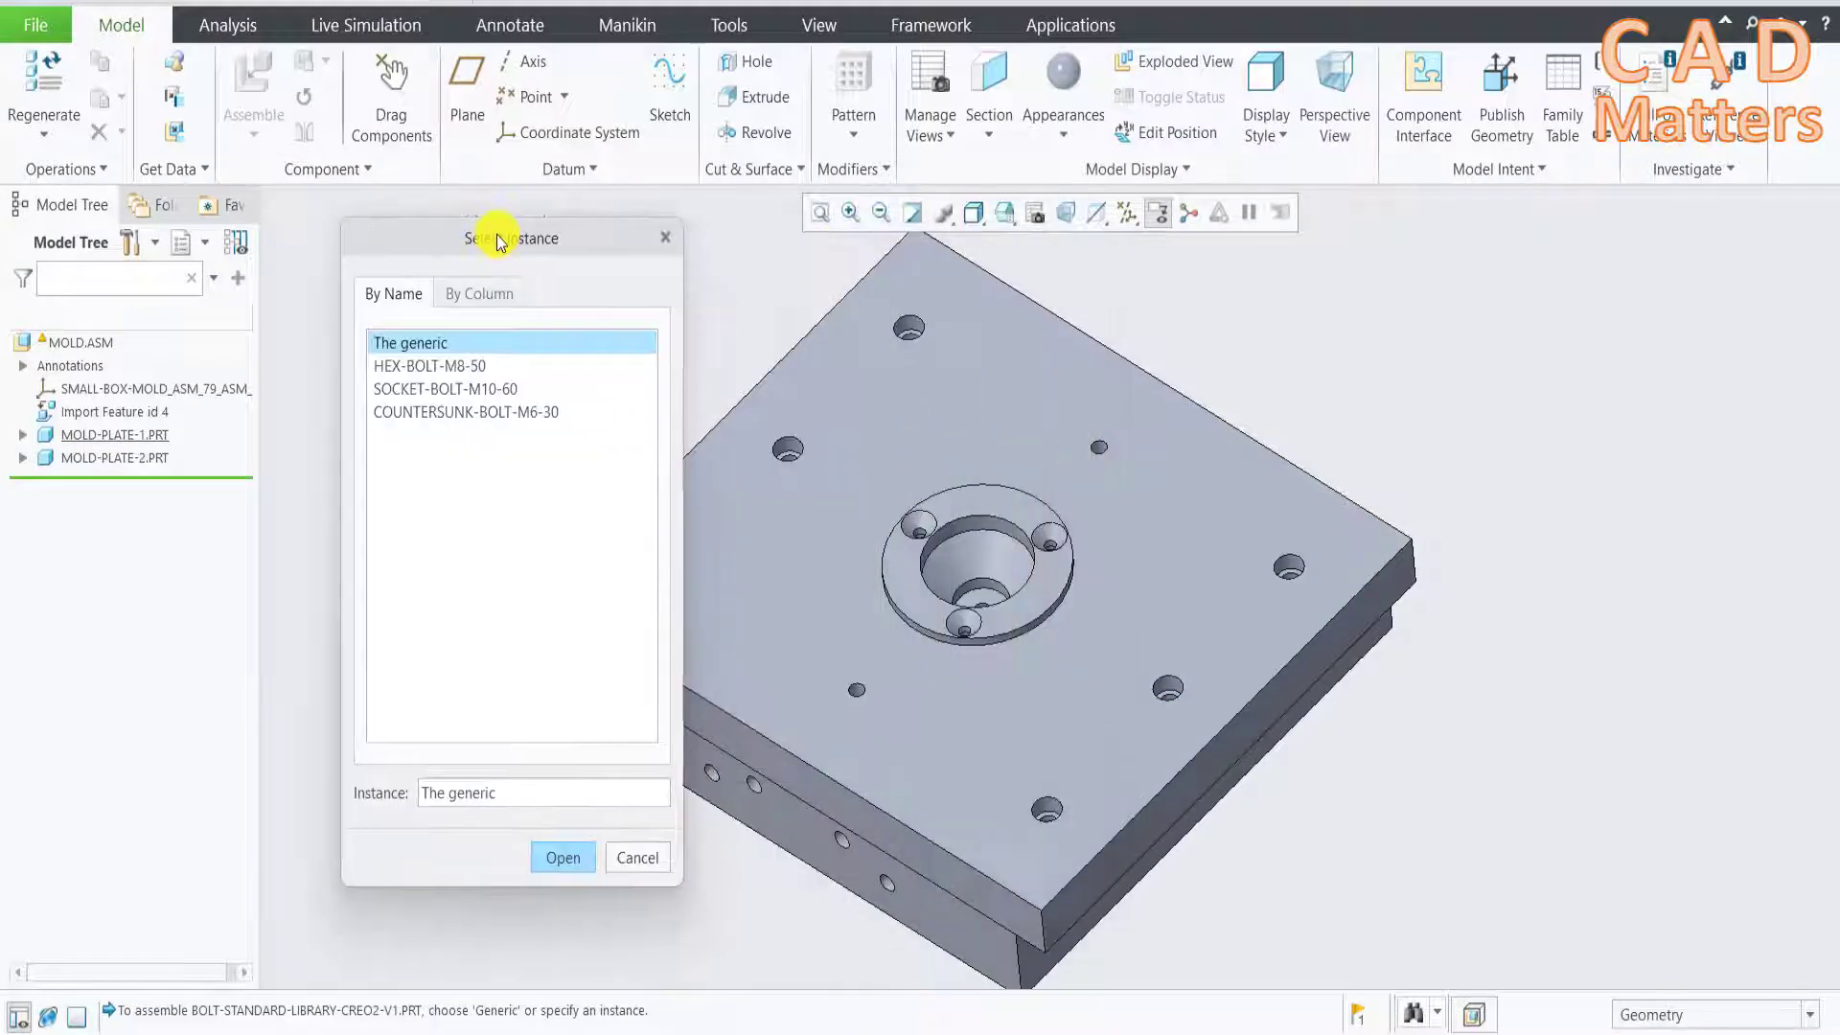
pyautogui.click(442, 367)
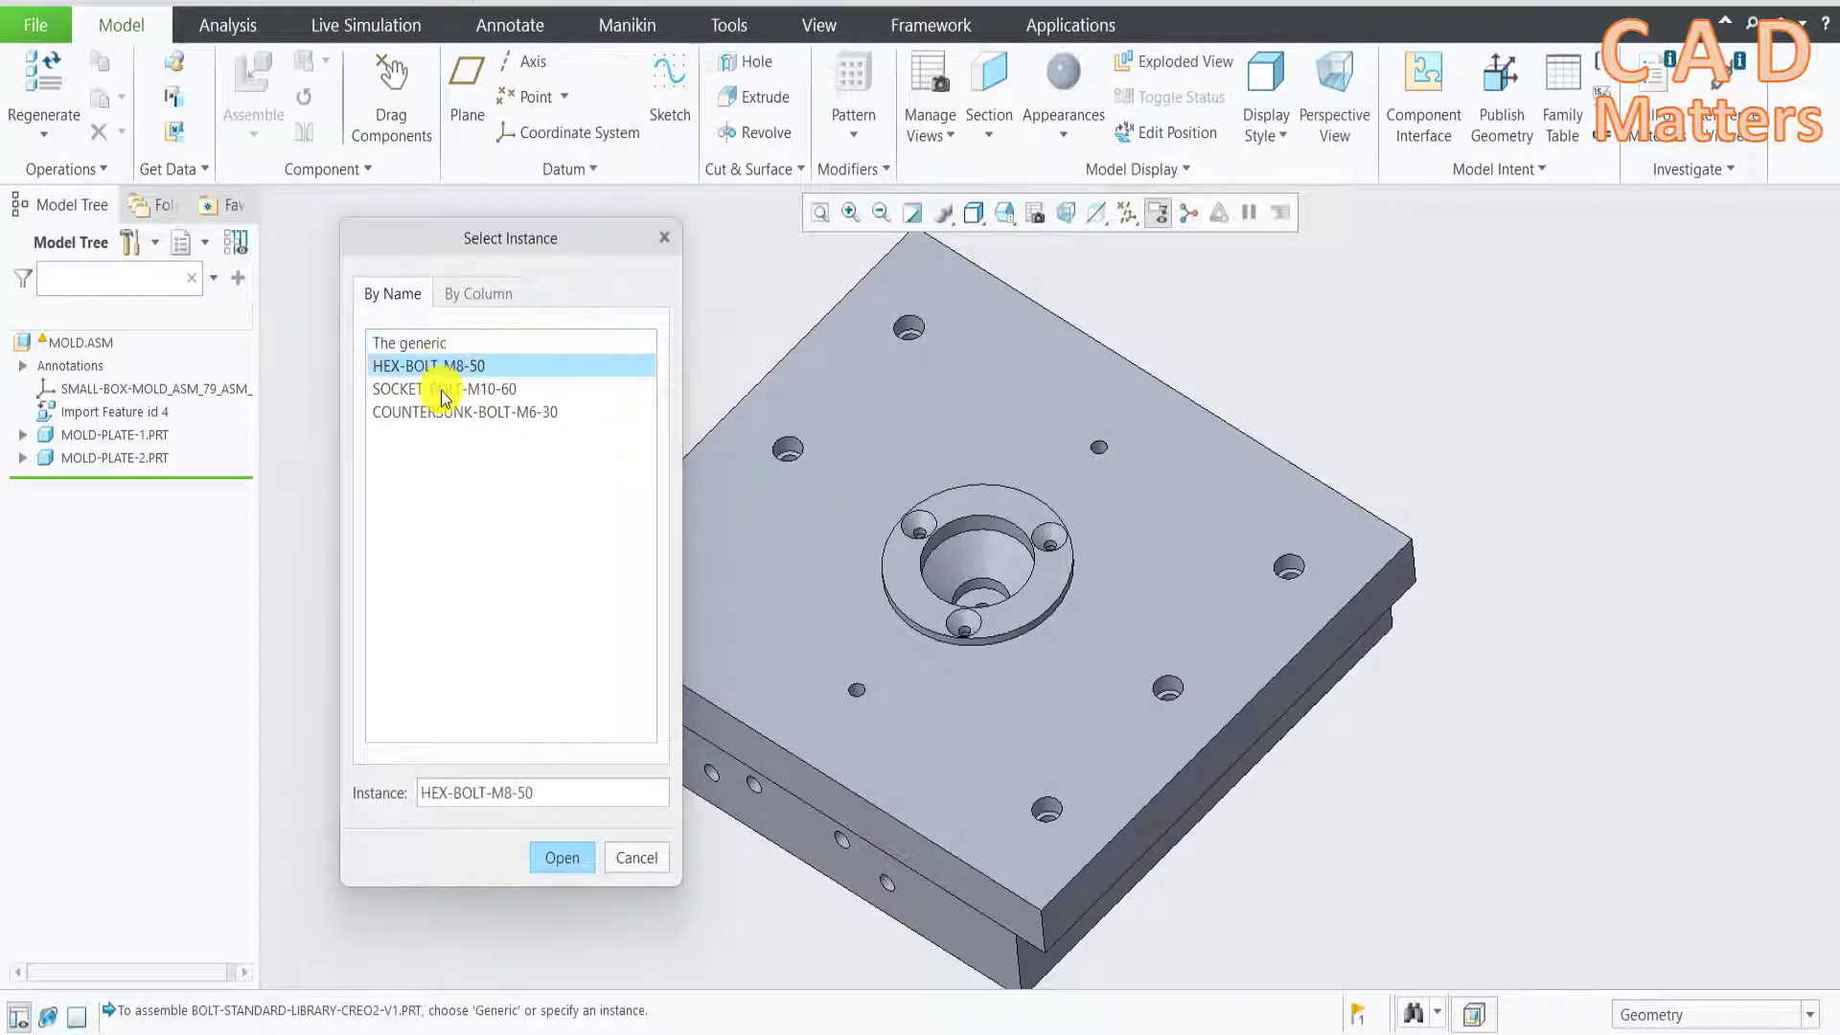
pyautogui.click(436, 412)
pyautogui.moveTo(454, 239); pyautogui.dragTo(356, 221)
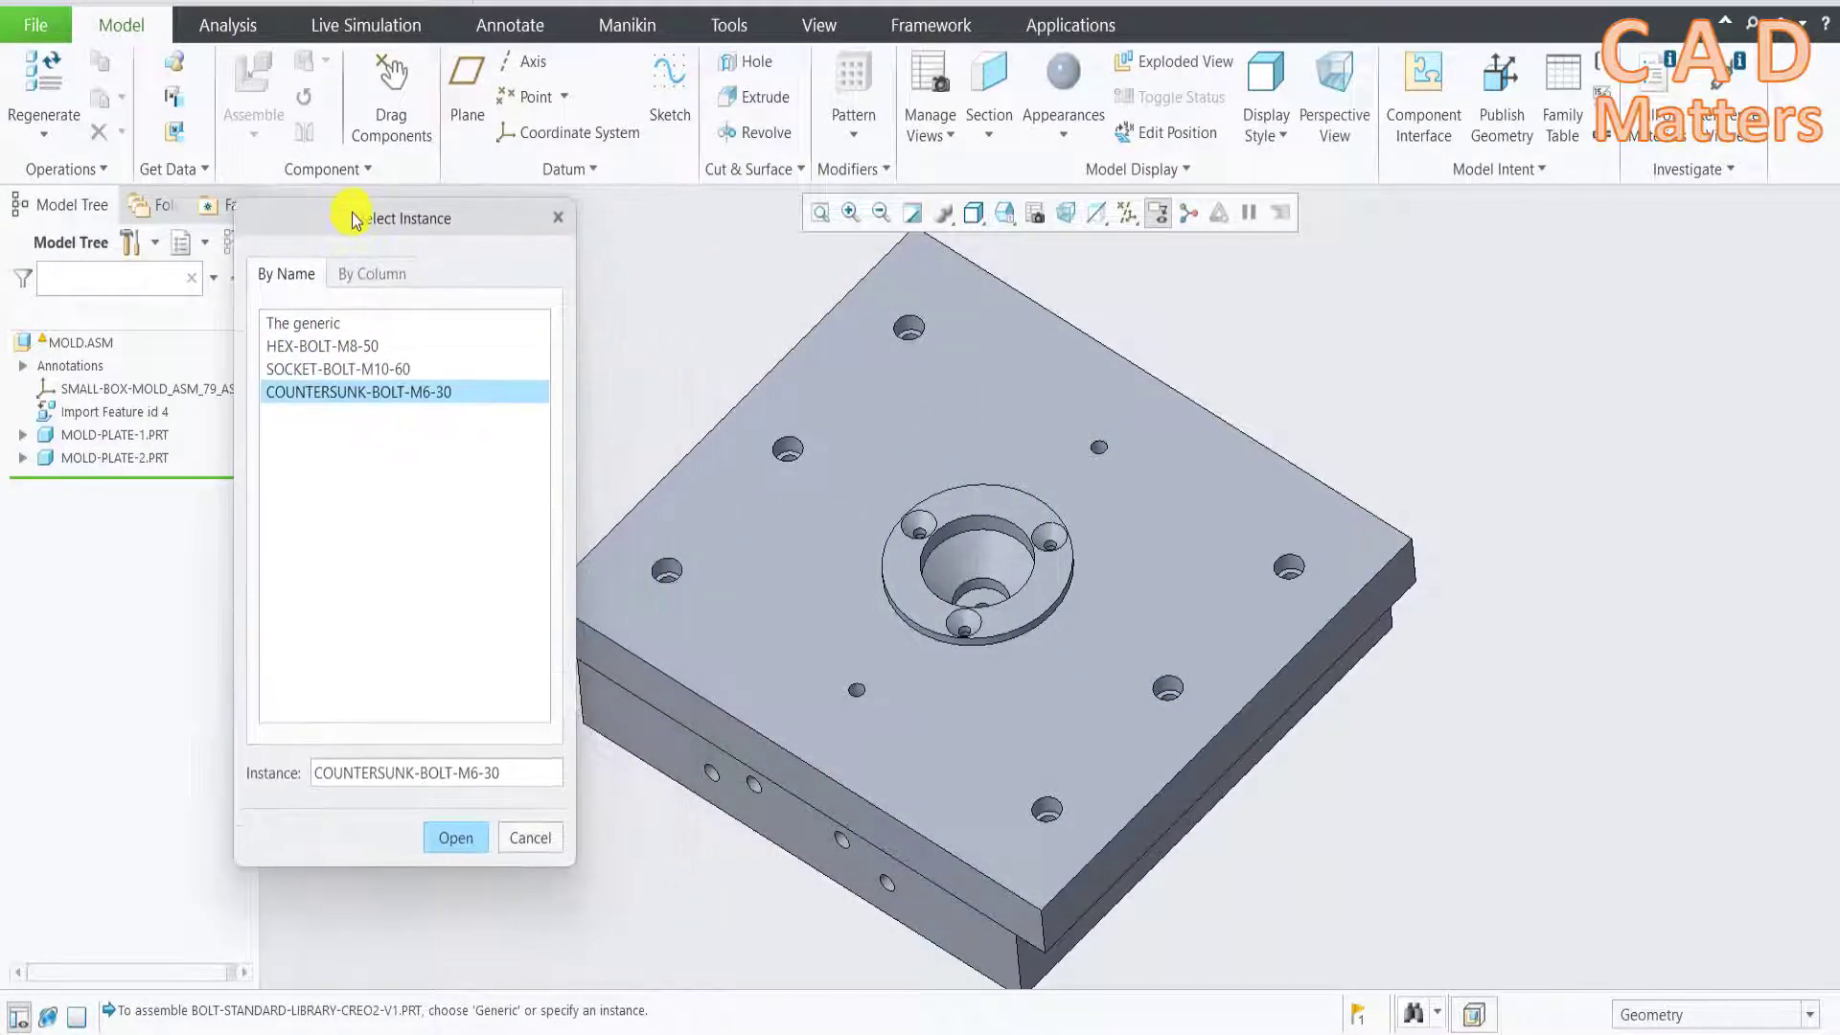
pyautogui.click(383, 369)
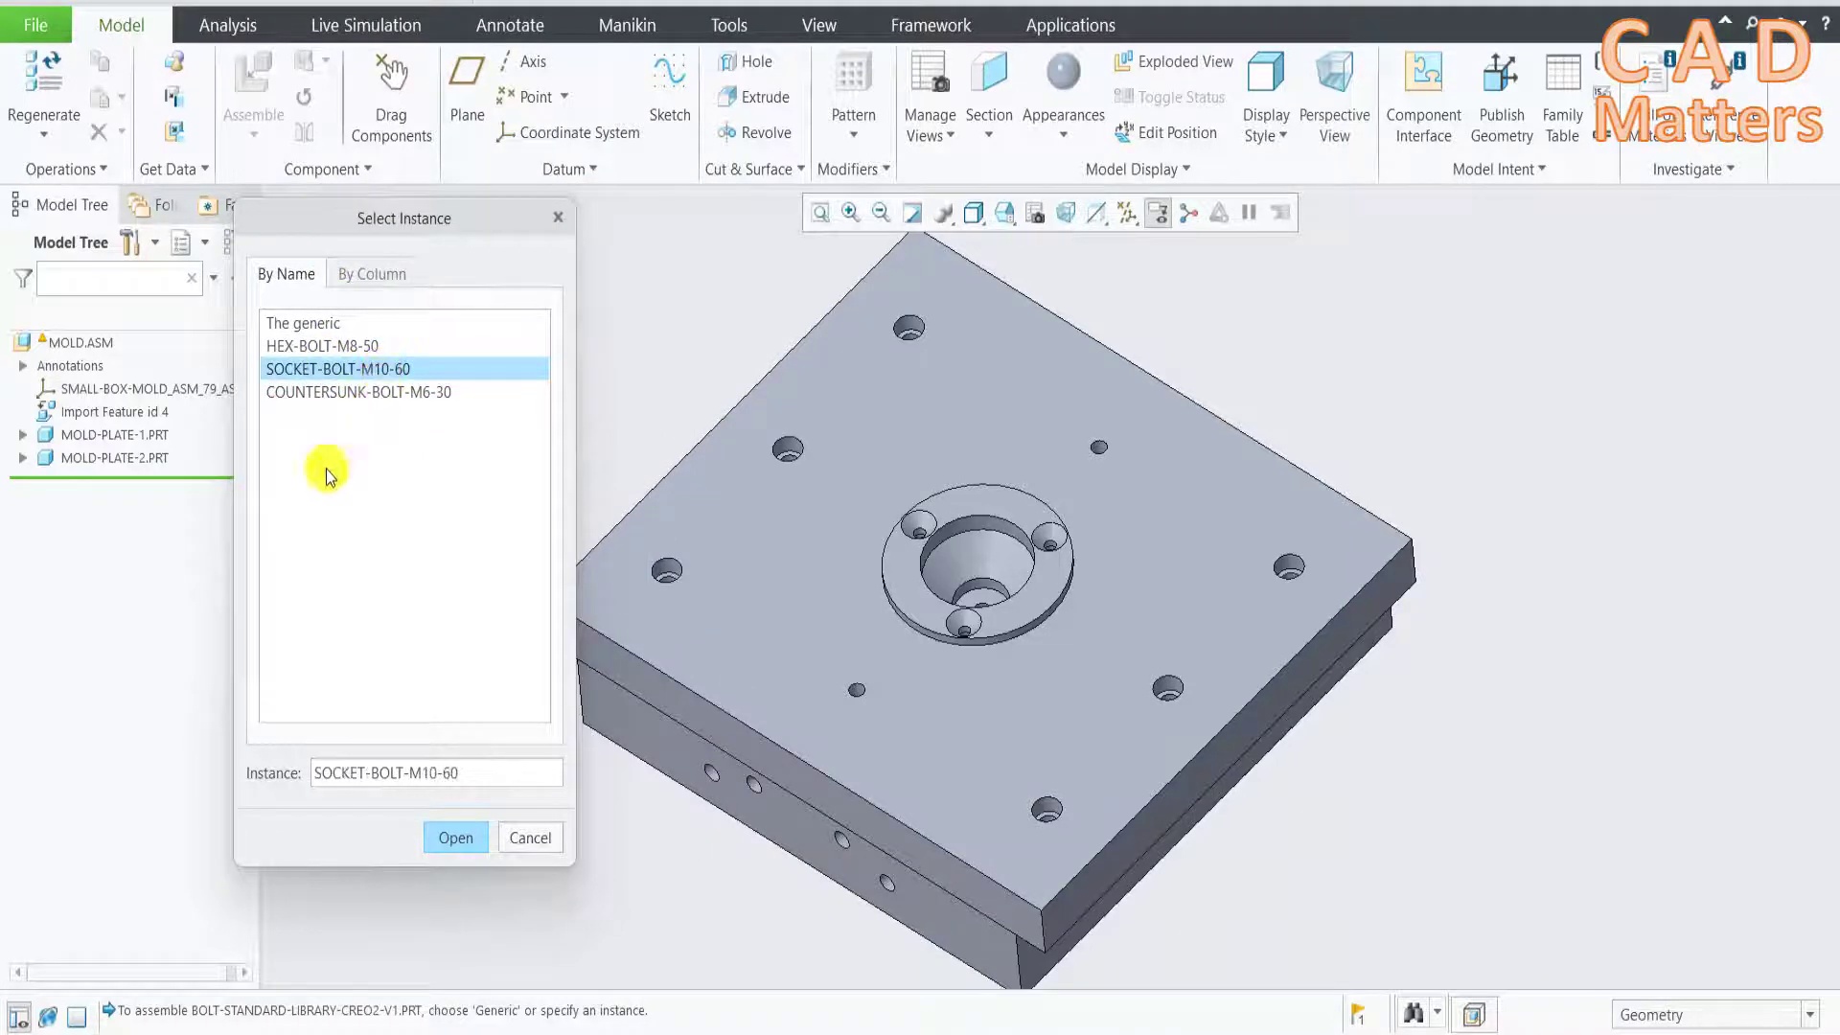
pyautogui.click(446, 841)
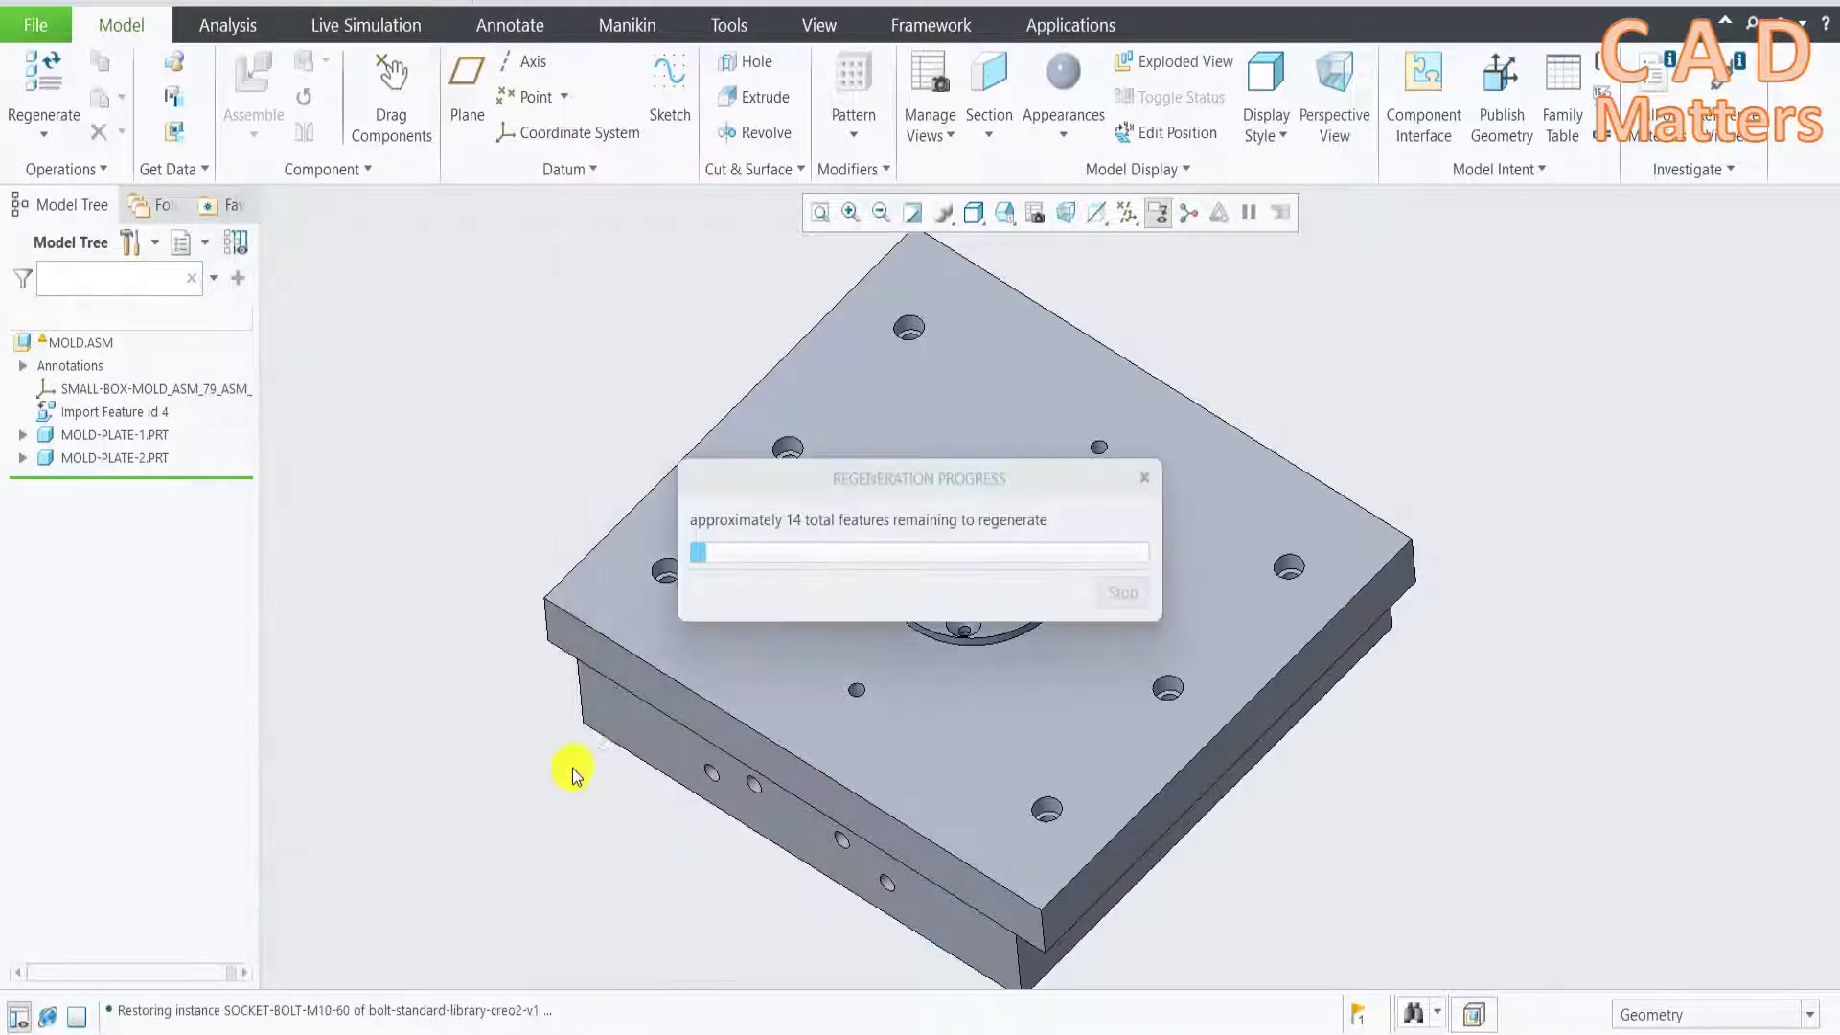
# Align the socket bolt's shank with a top plate hole
pyautogui.scroll(2, 1346, 640)
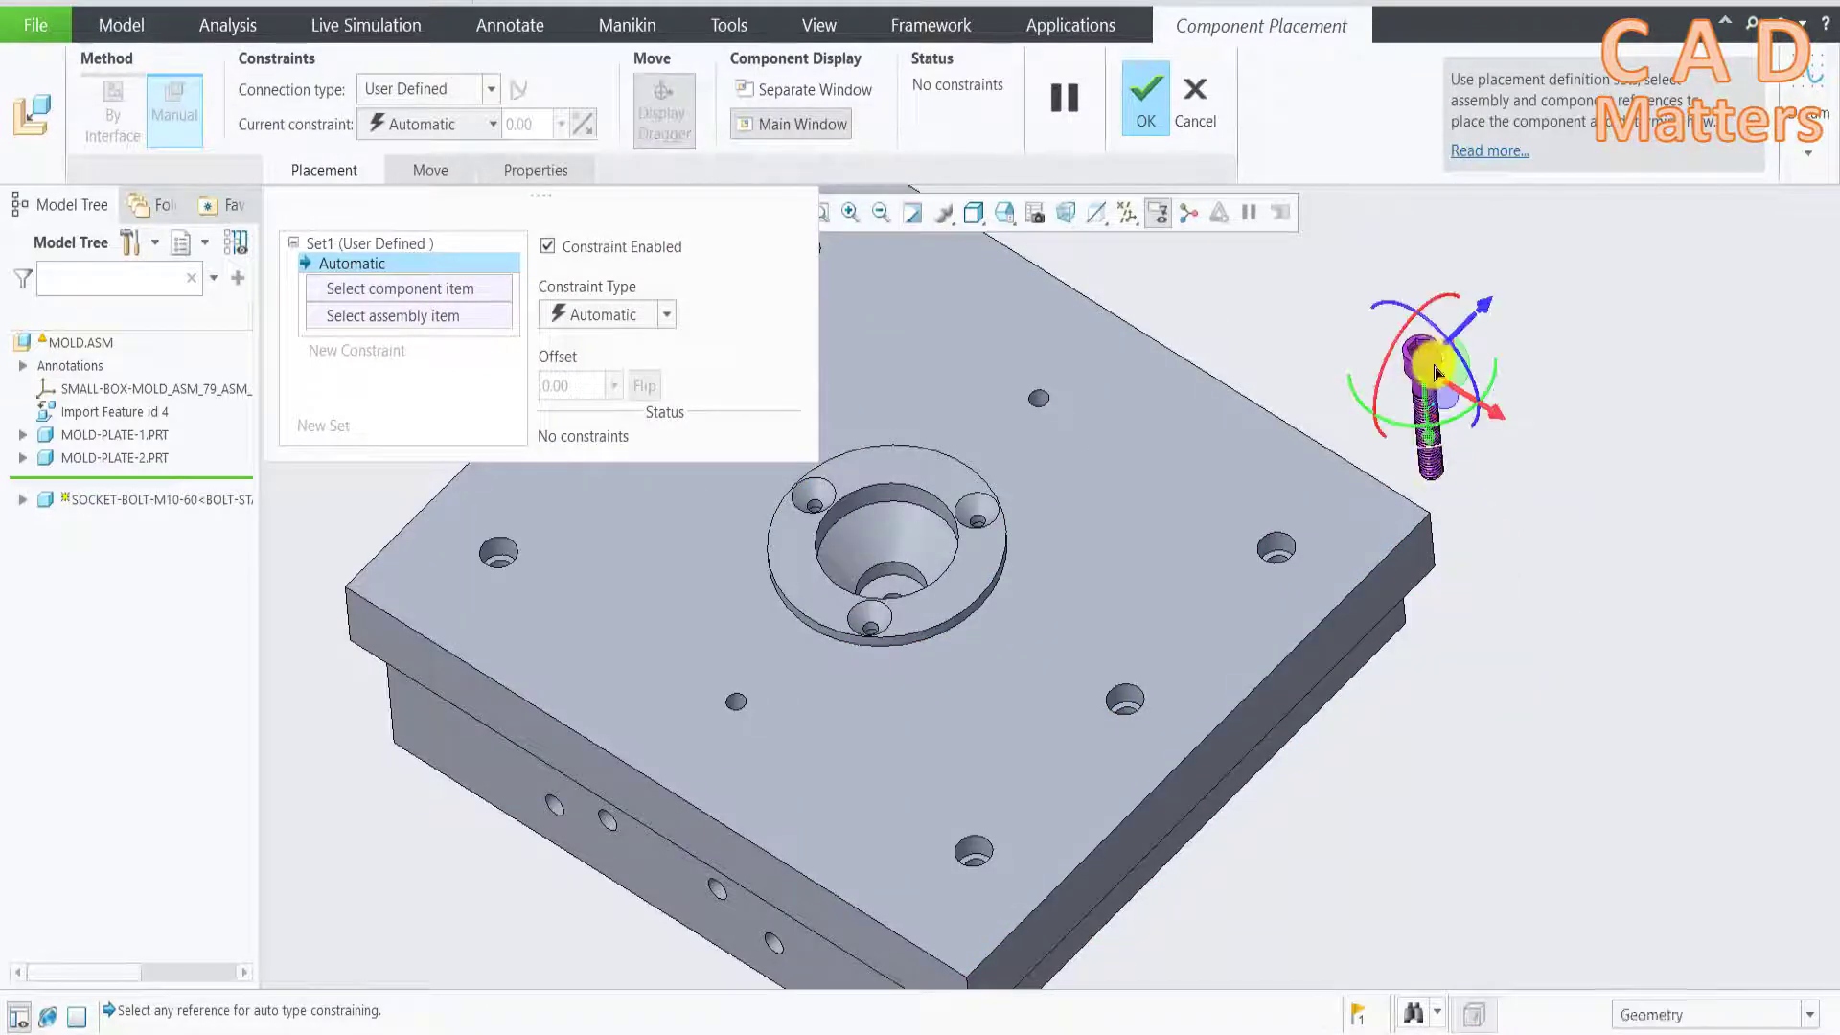
pyautogui.scroll(3, 1437, 393)
pyautogui.scroll(2, 1406, 408)
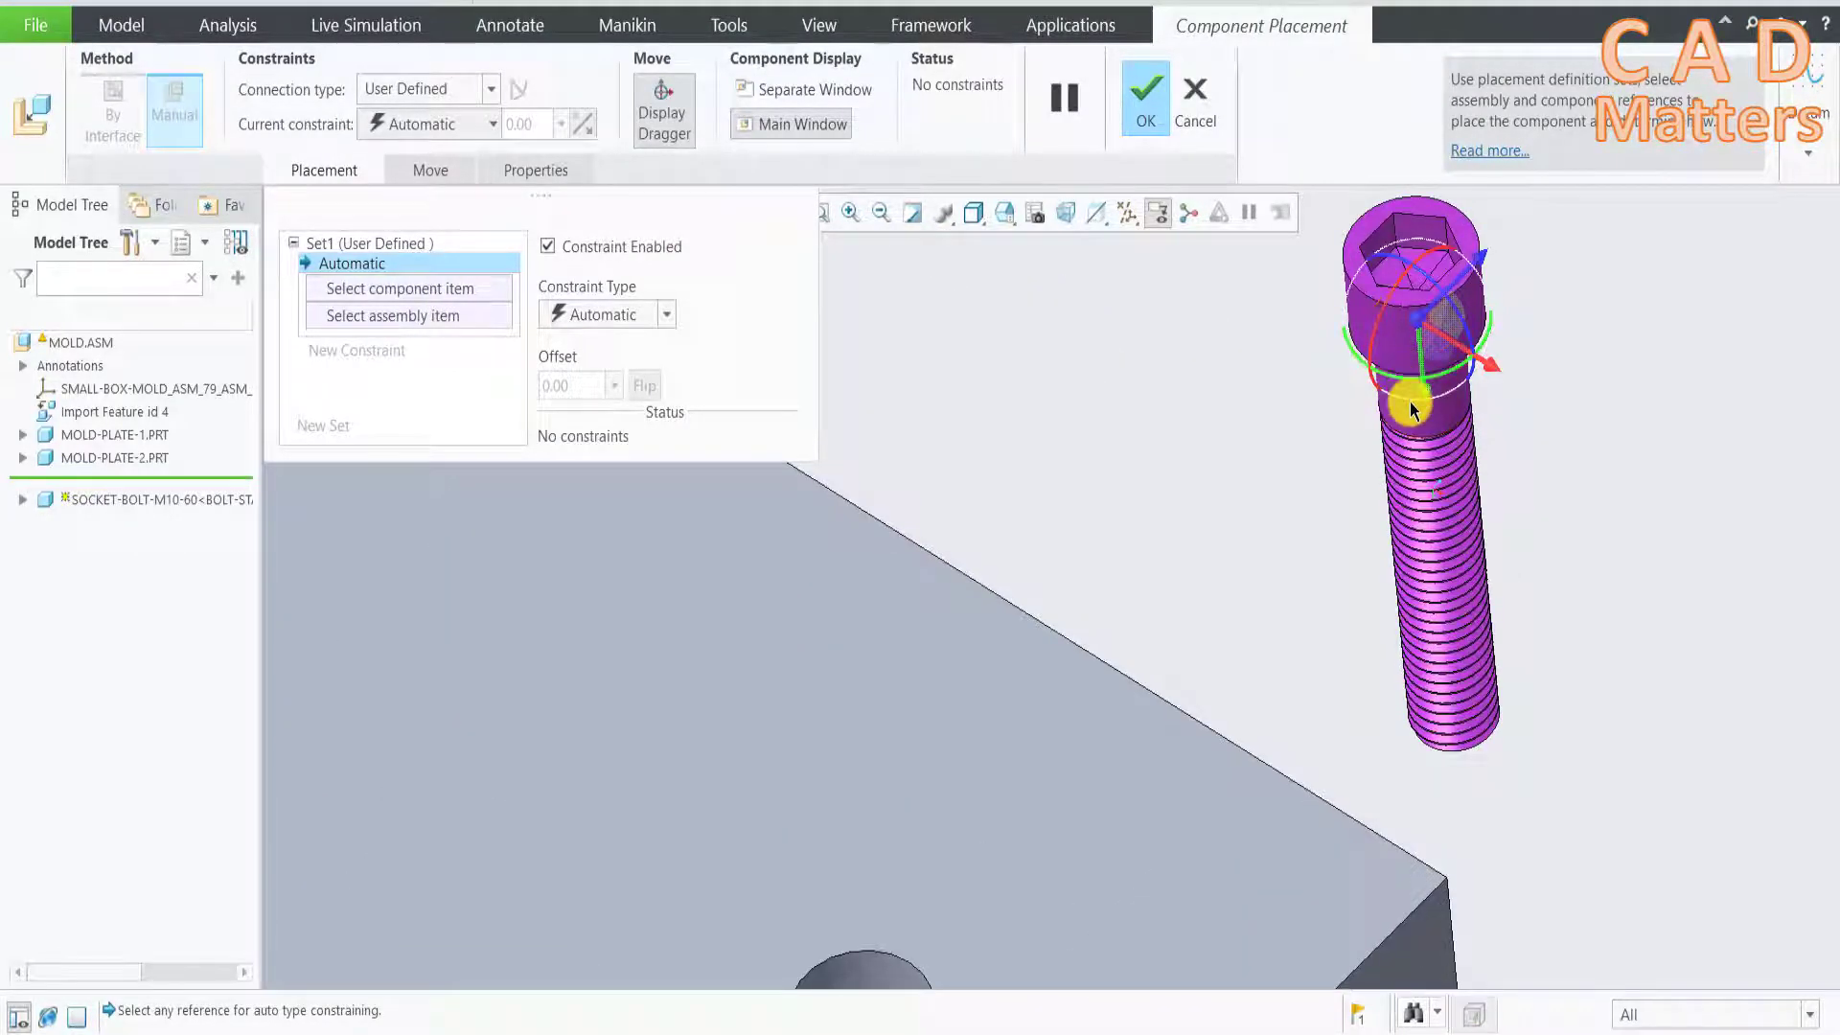
pyautogui.click(1412, 412)
pyautogui.scroll(-3, 1246, 534)
pyautogui.scroll(3, 1073, 709)
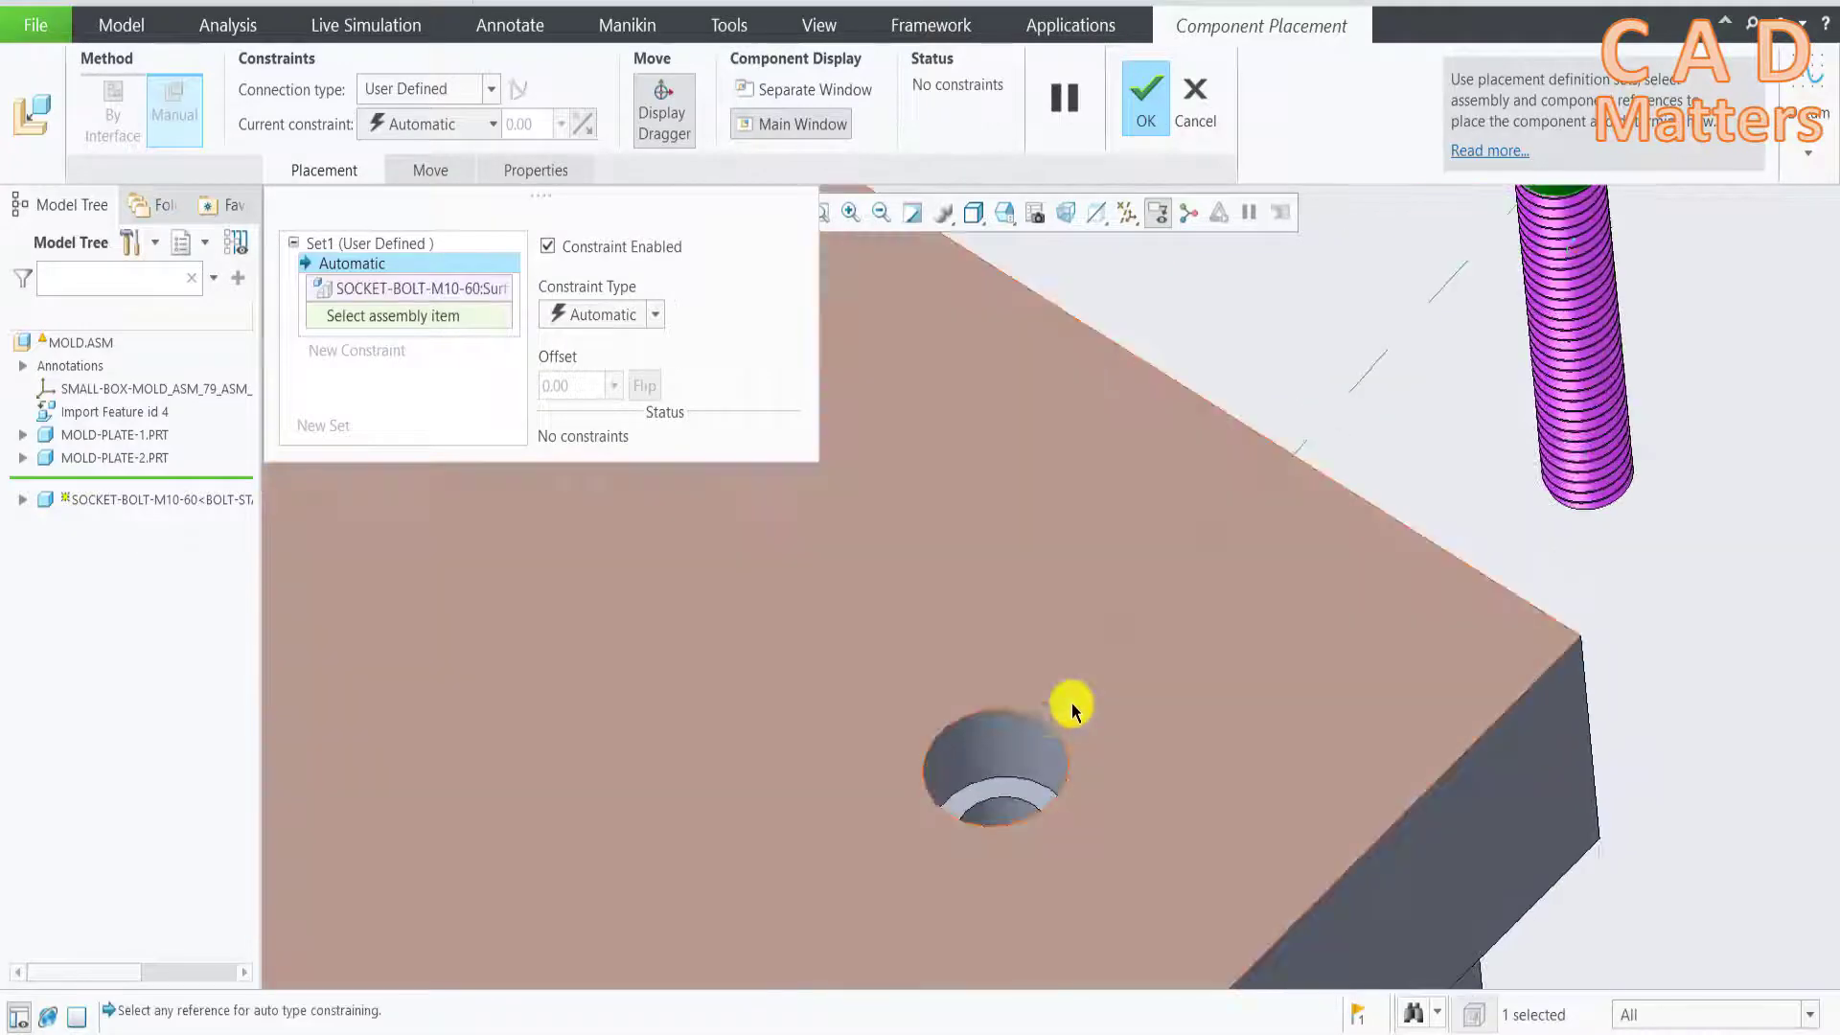
pyautogui.click(1026, 742)
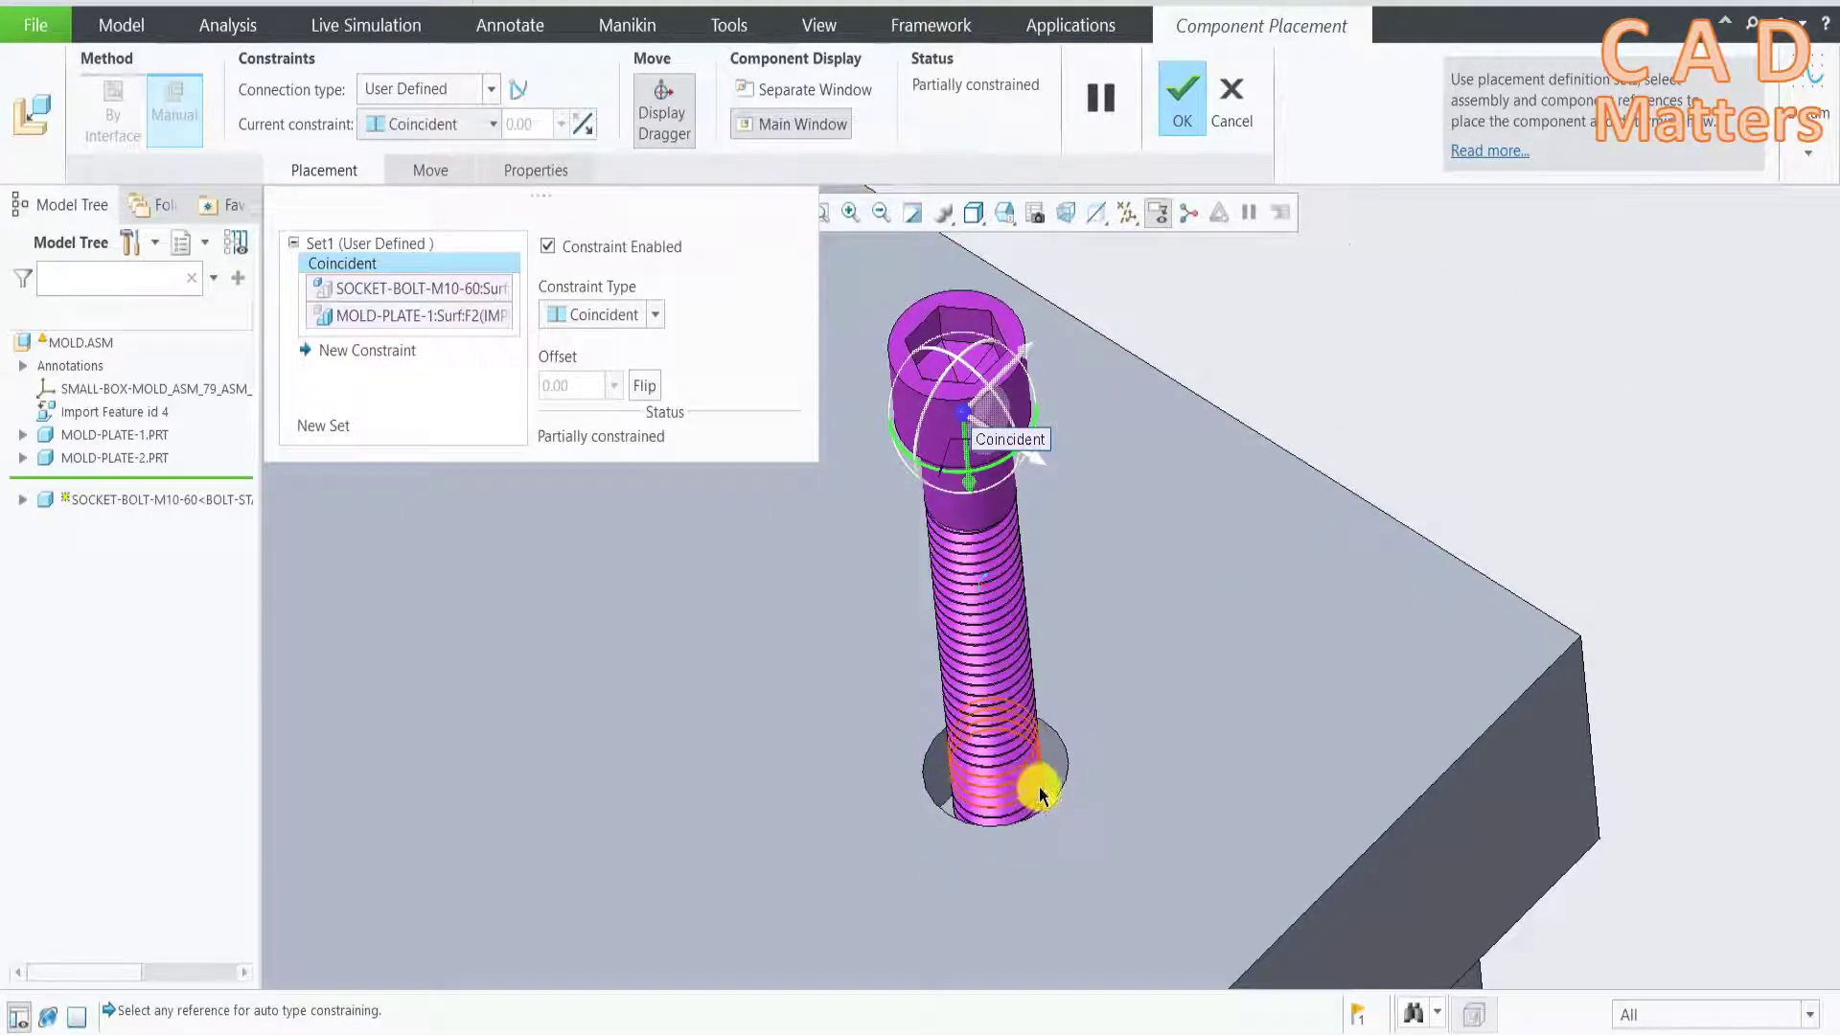
# Make the bolt head Coincident with the plate's top face and accept the placement
pyautogui.scroll(2, 958, 805)
pyautogui.click(916, 810)
pyautogui.scroll(-2, 1306, 623)
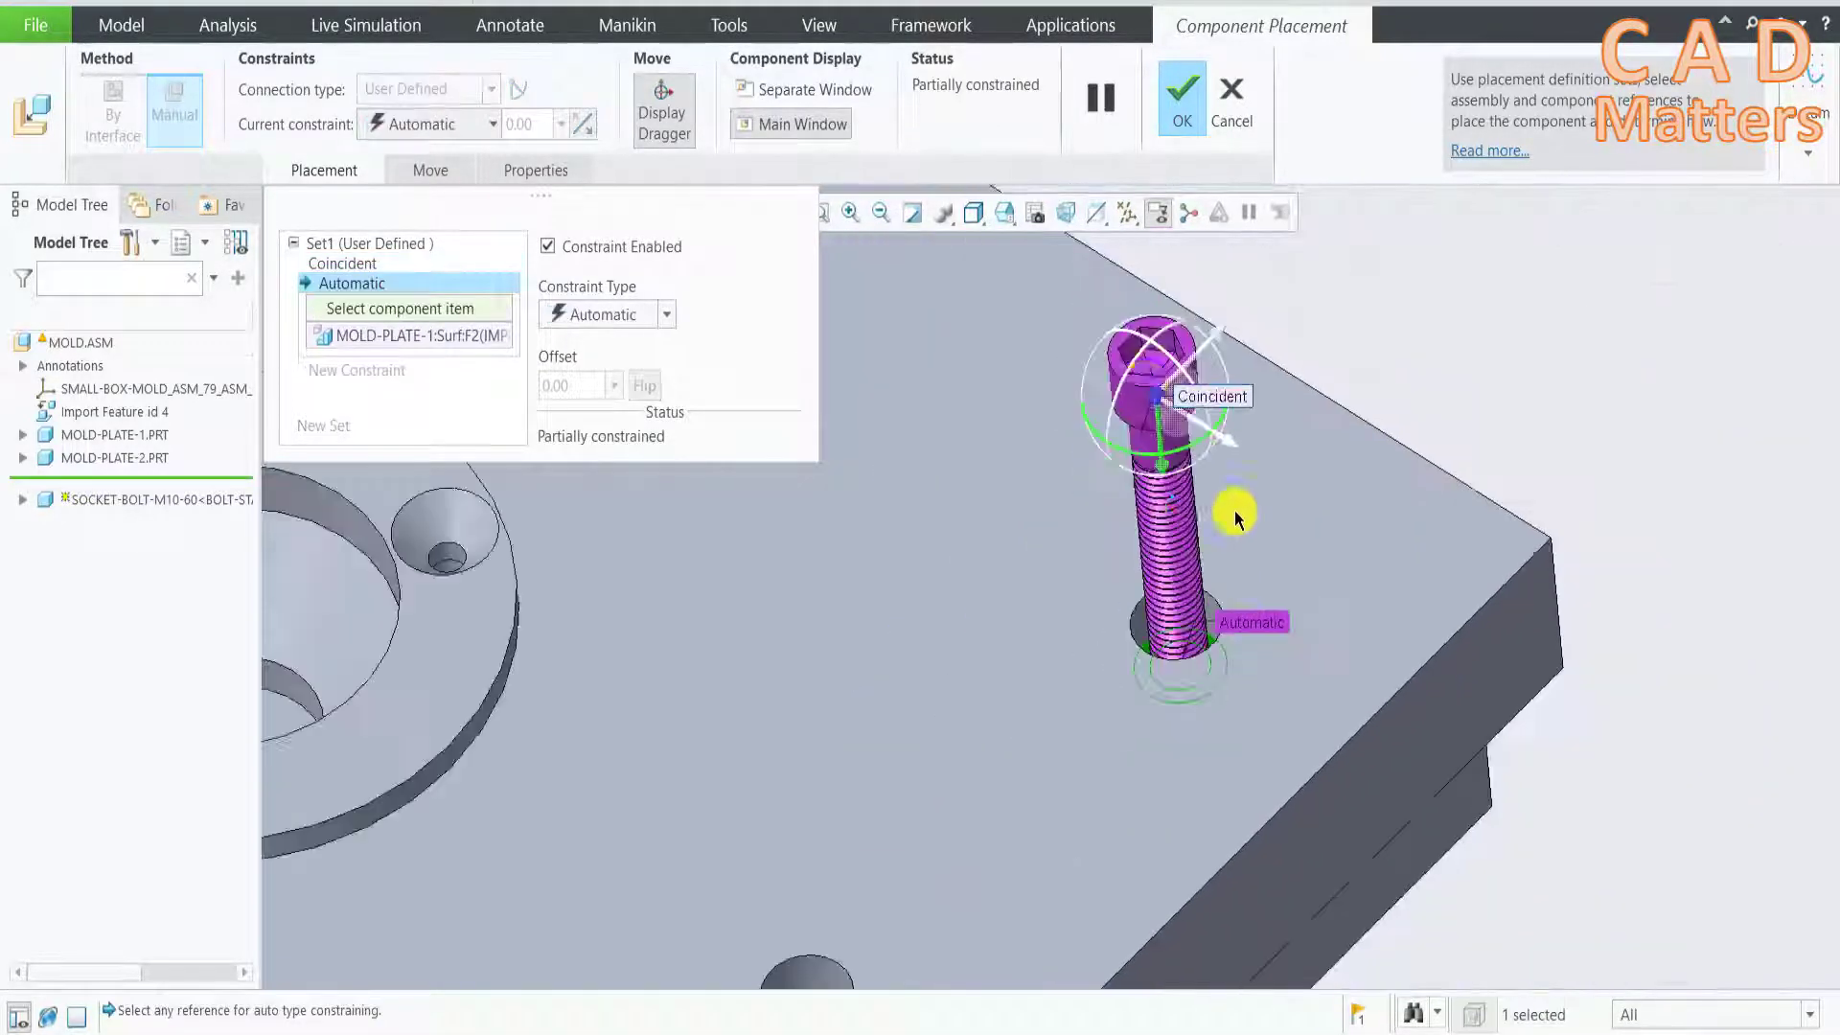
pyautogui.scroll(2, 1112, 412)
pyautogui.scroll(2, 1092, 417)
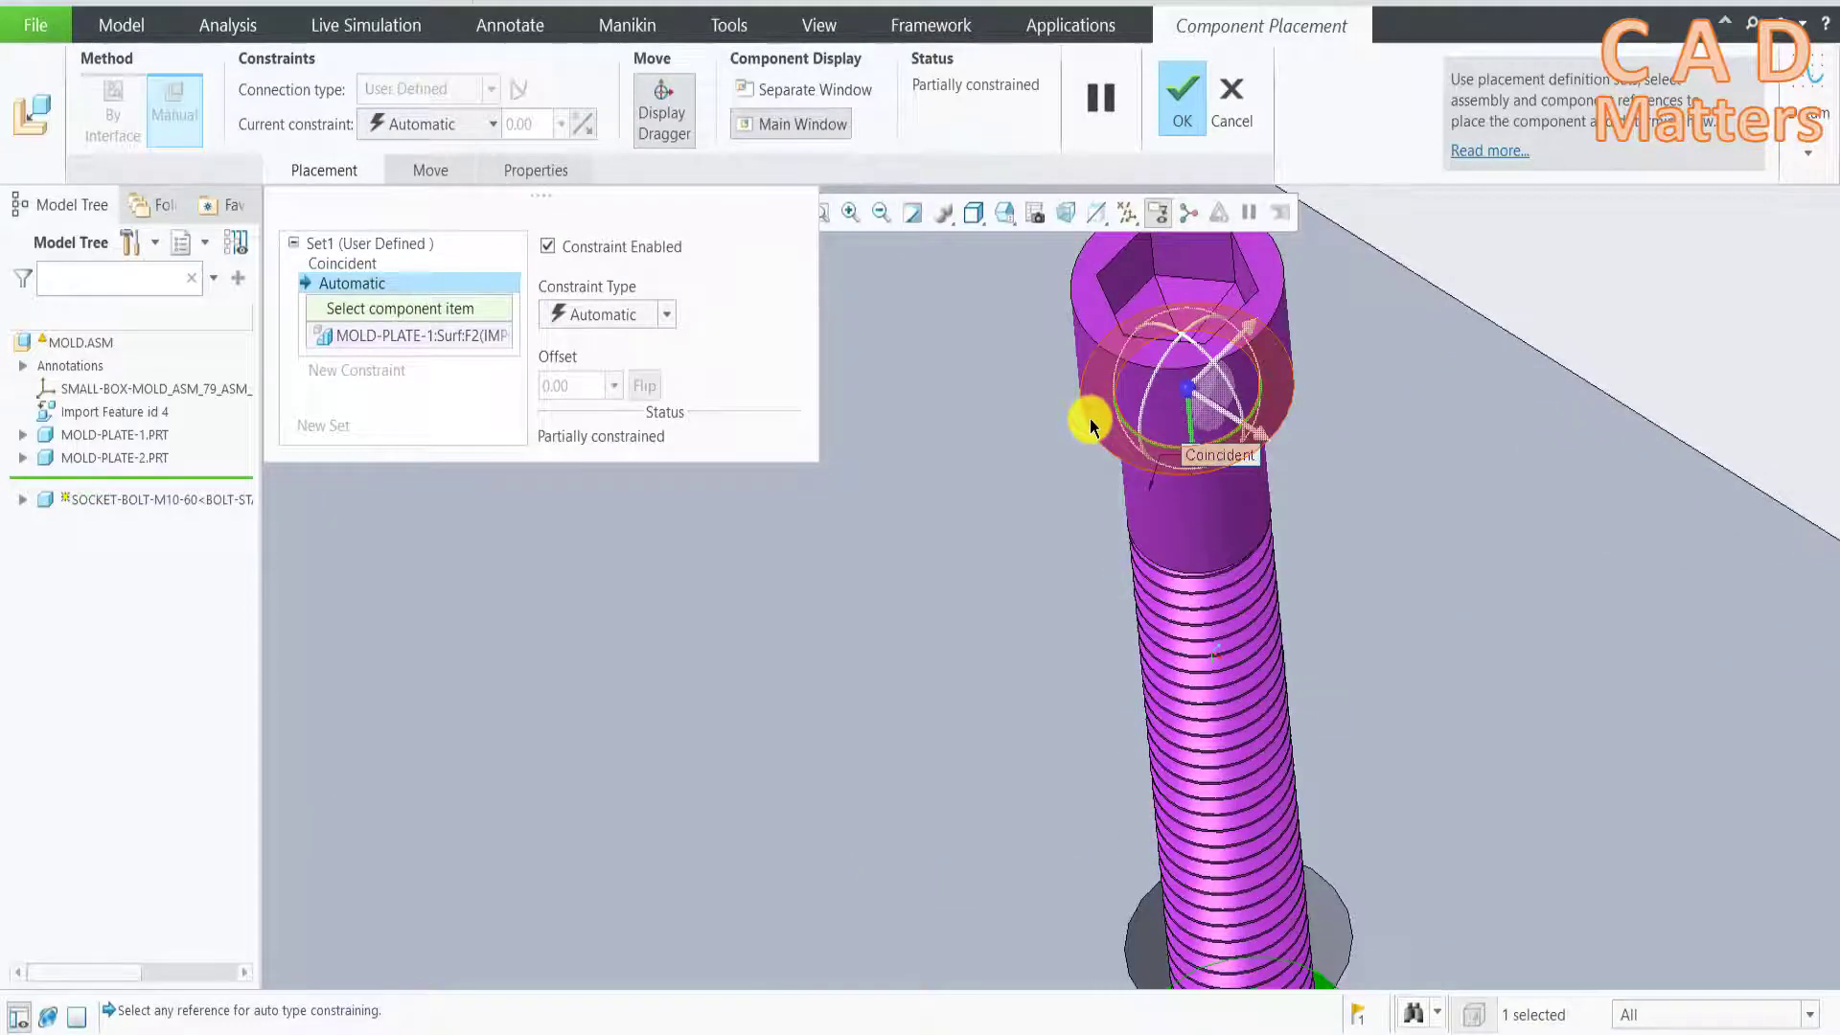
pyautogui.click(1091, 424)
pyautogui.scroll(-3, 1112, 408)
pyautogui.click(600, 320)
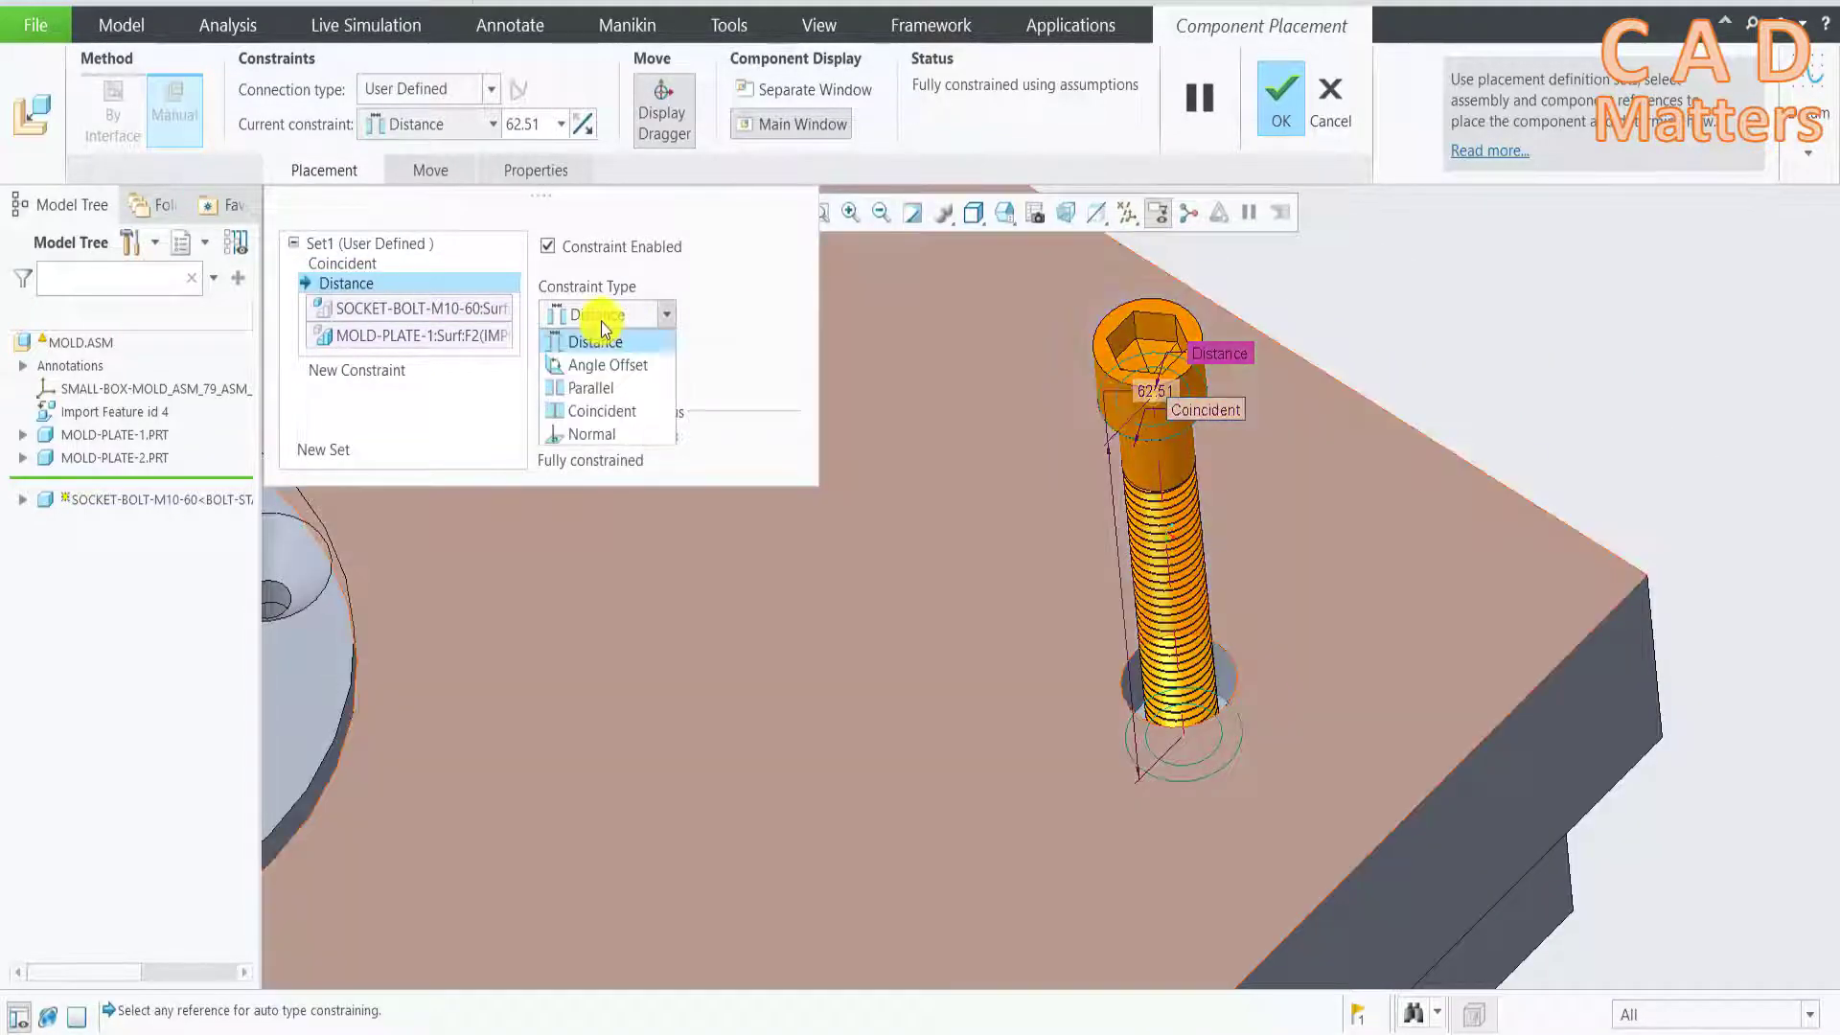
pyautogui.click(603, 410)
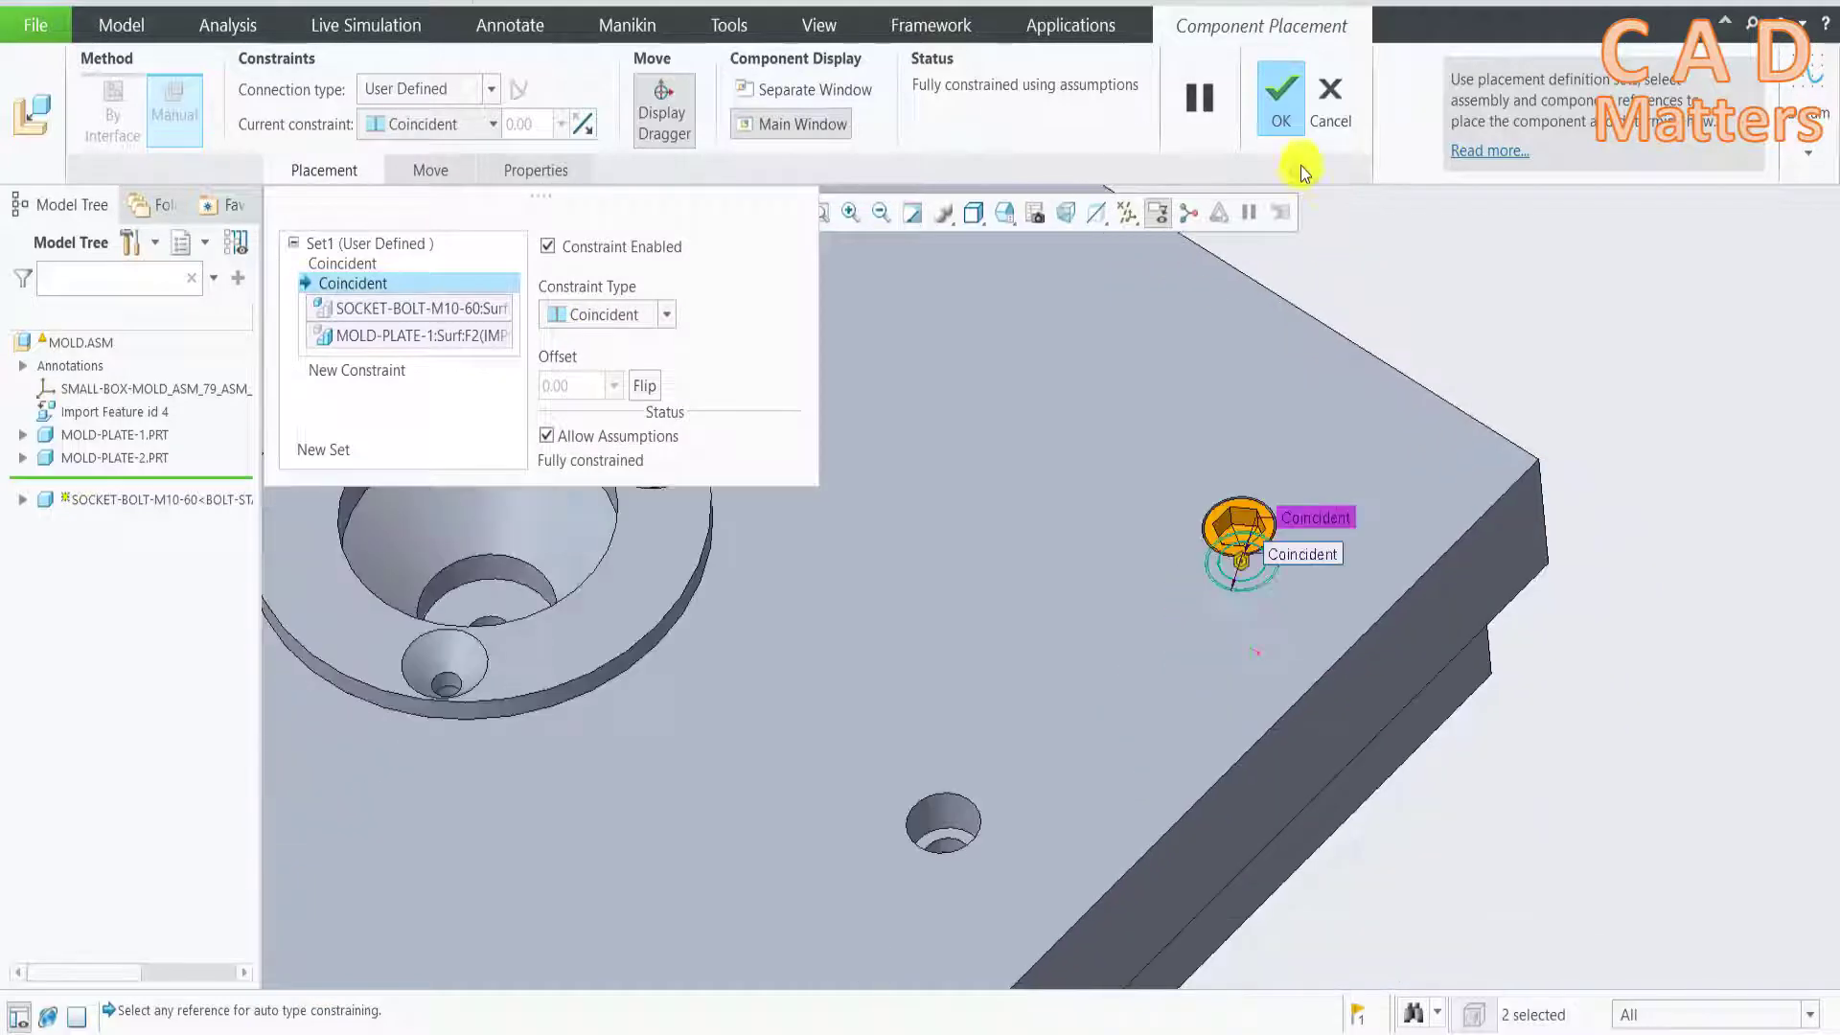
pyautogui.click(1287, 116)
pyautogui.moveTo(1528, 255)
pyautogui.mouseDown(button='middle')
pyautogui.moveTo(1409, 329)
pyautogui.moveTo(1289, 472)
pyautogui.mouseUp(button='middle')
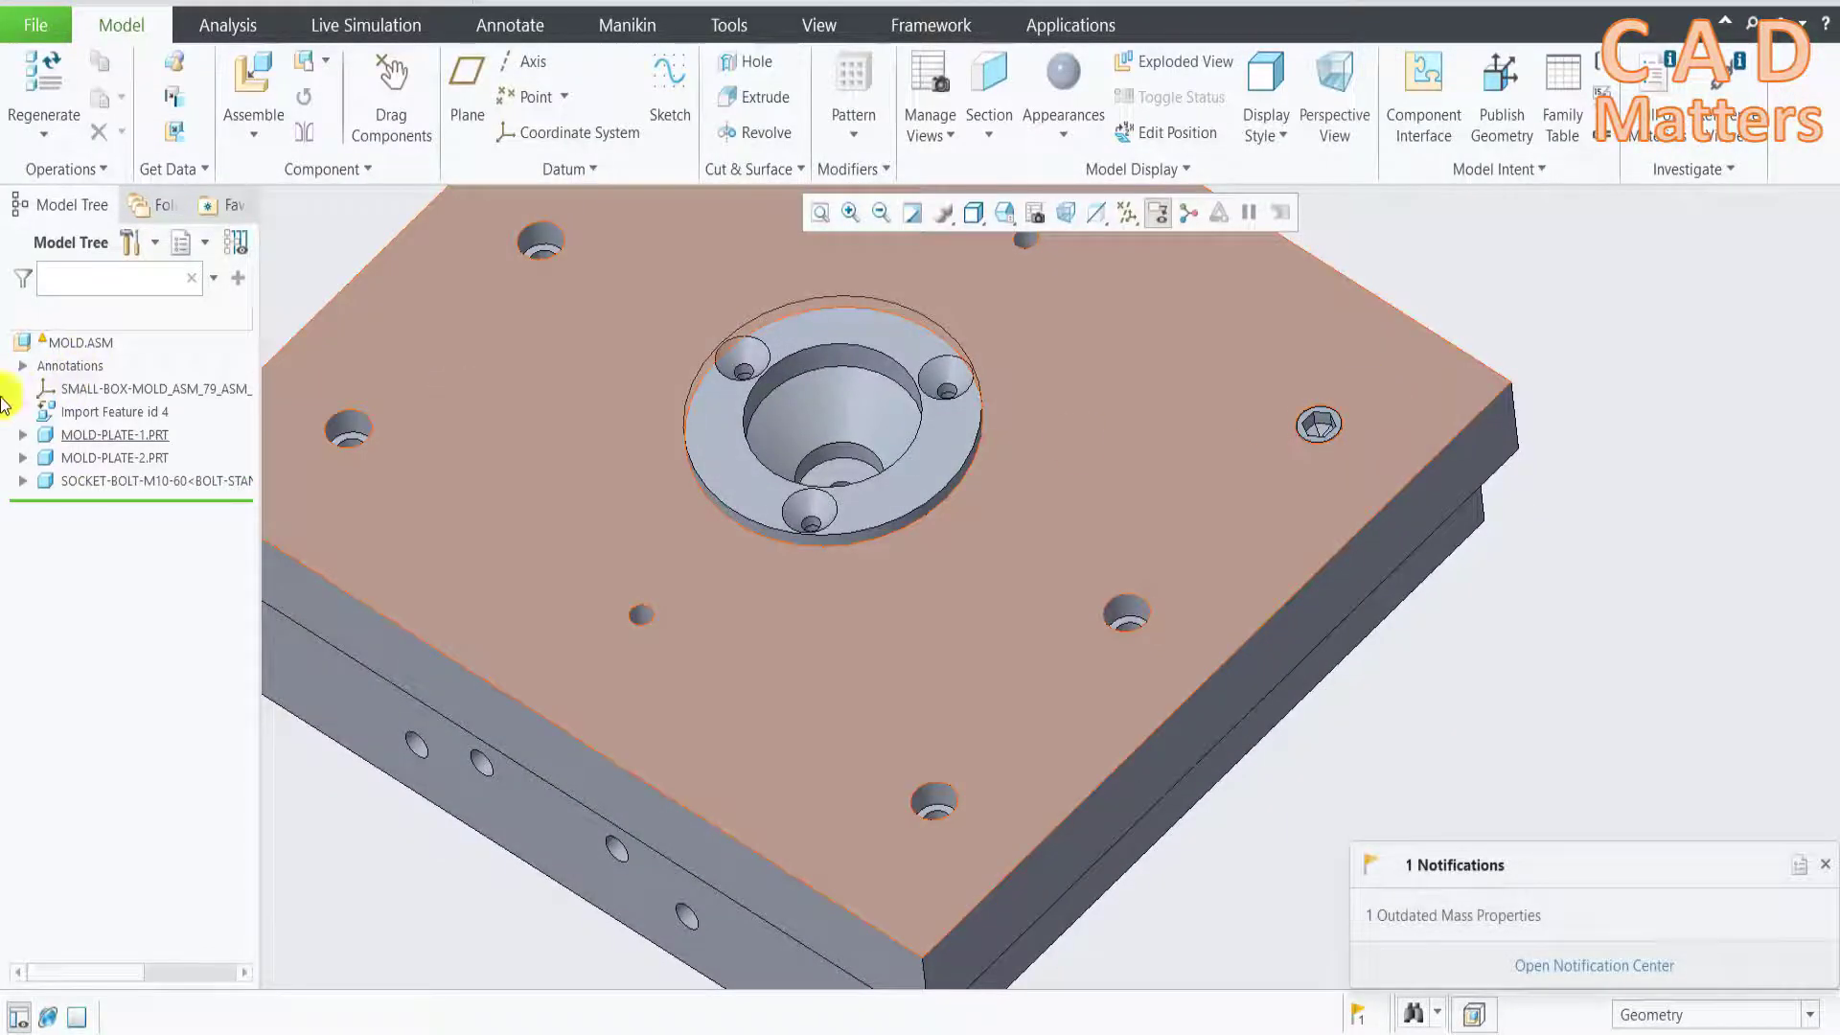
# Repeat the socket bolt, varying its first Coincident reference
pyautogui.click(93, 479)
pyautogui.rightClick(94, 479)
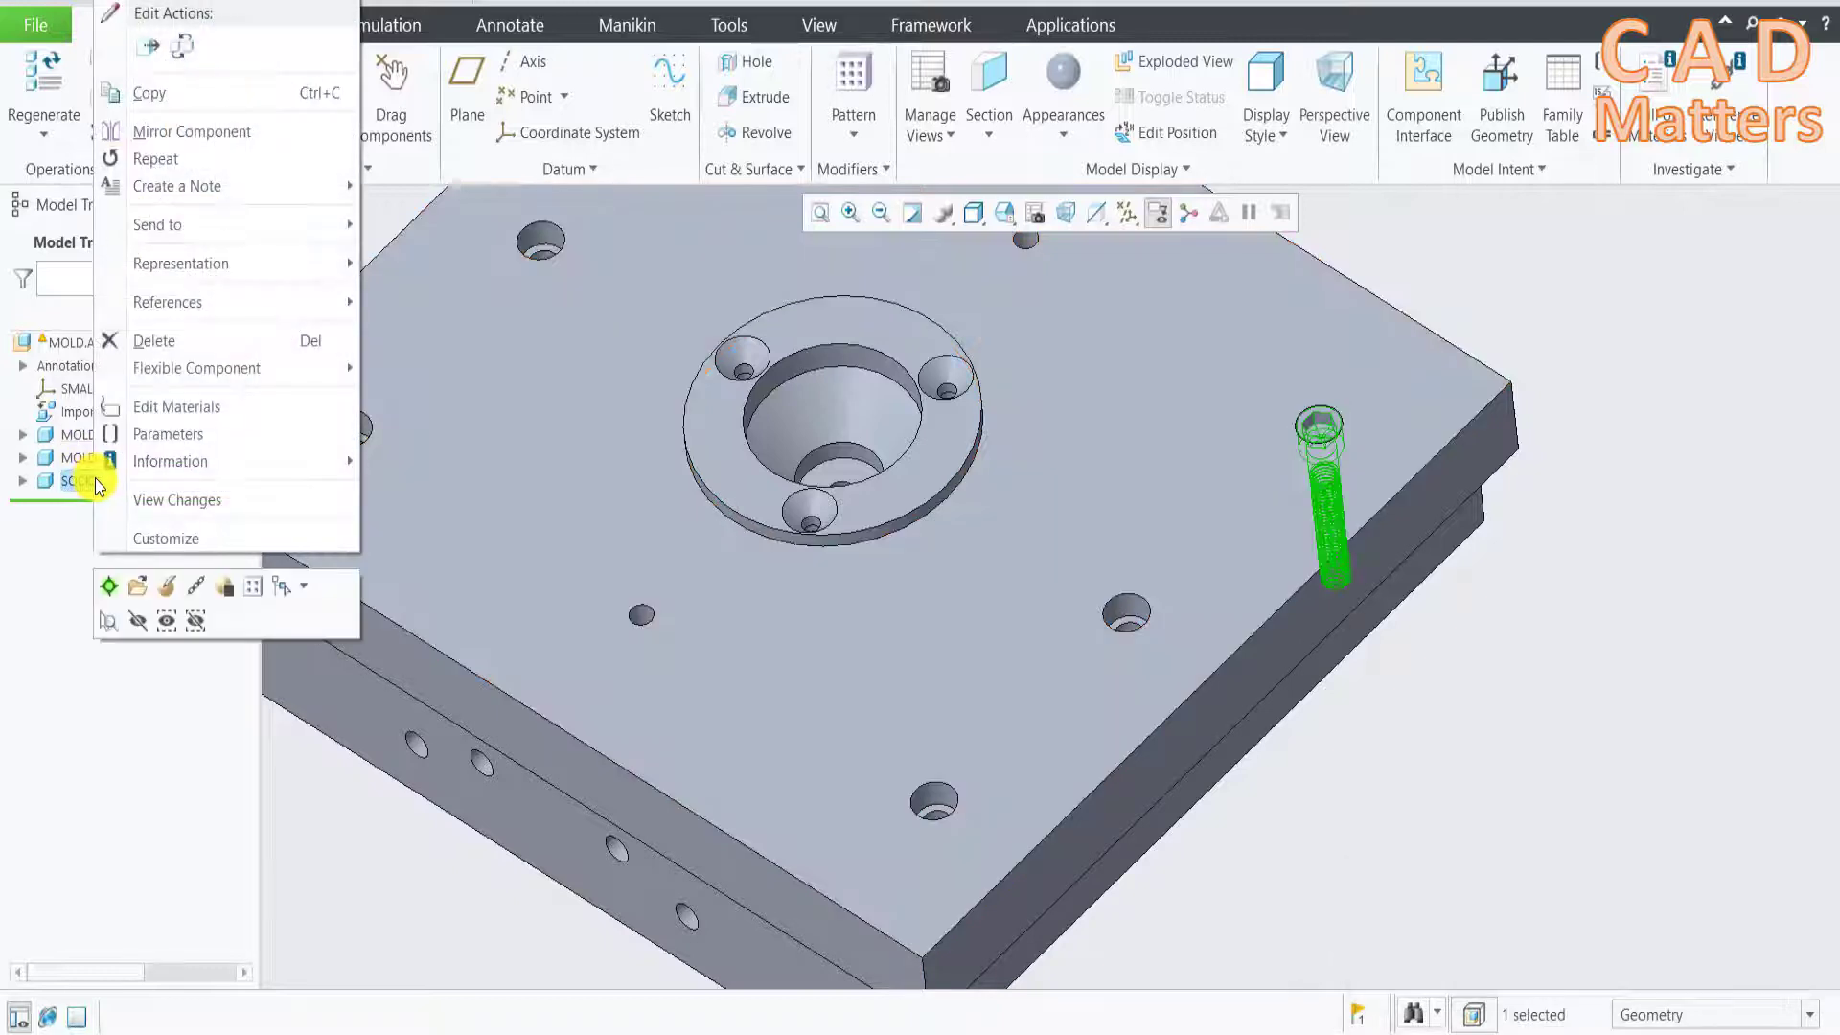
pyautogui.click(119, 159)
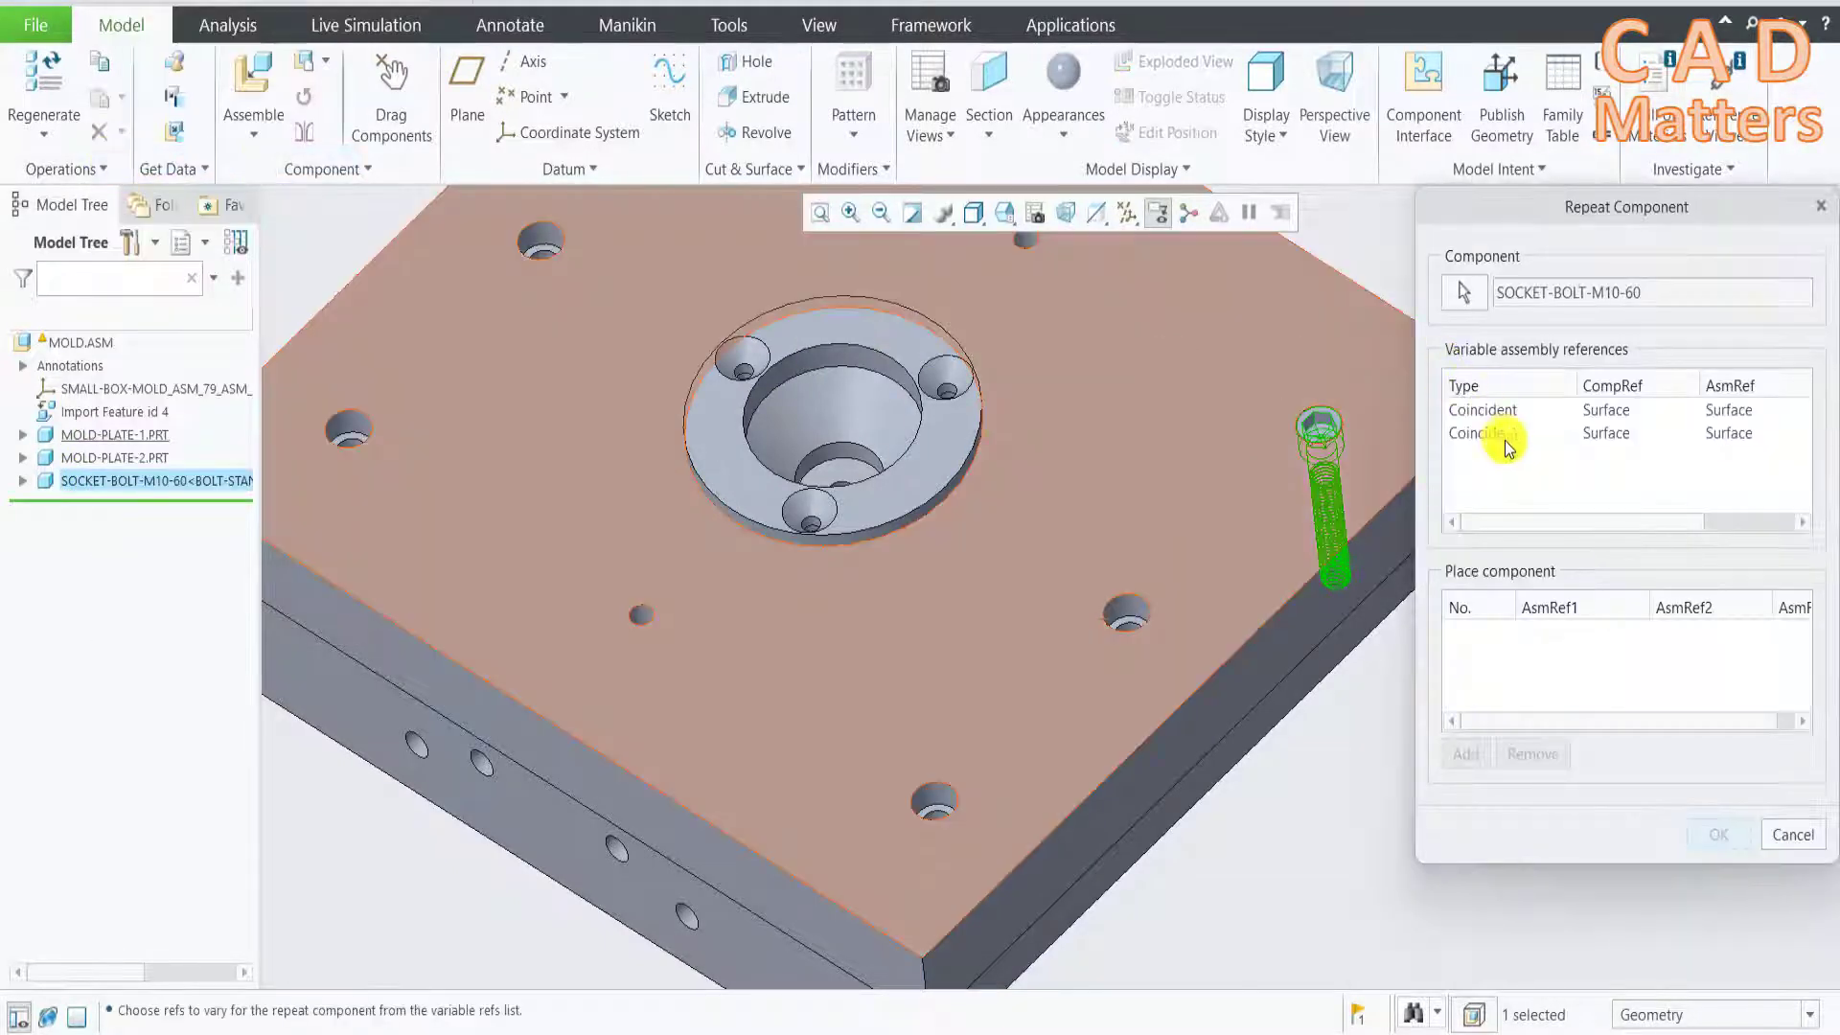
pyautogui.click(1516, 416)
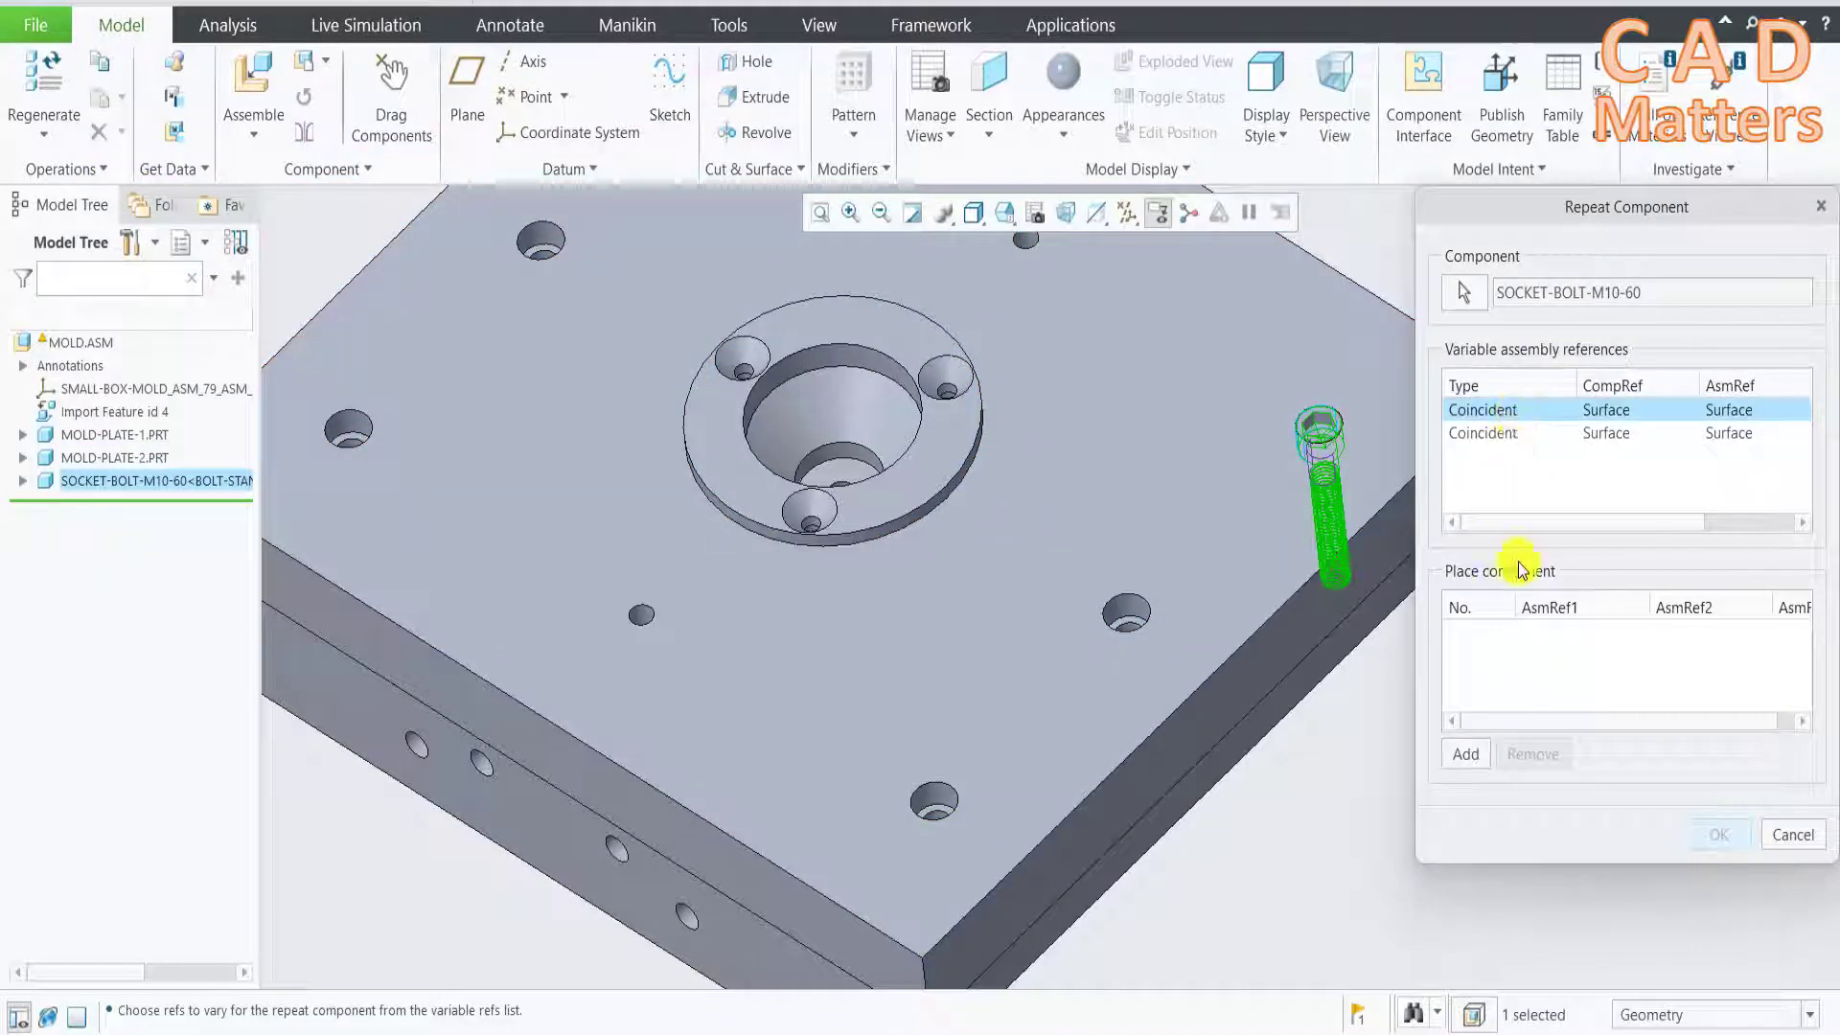
pyautogui.click(1464, 756)
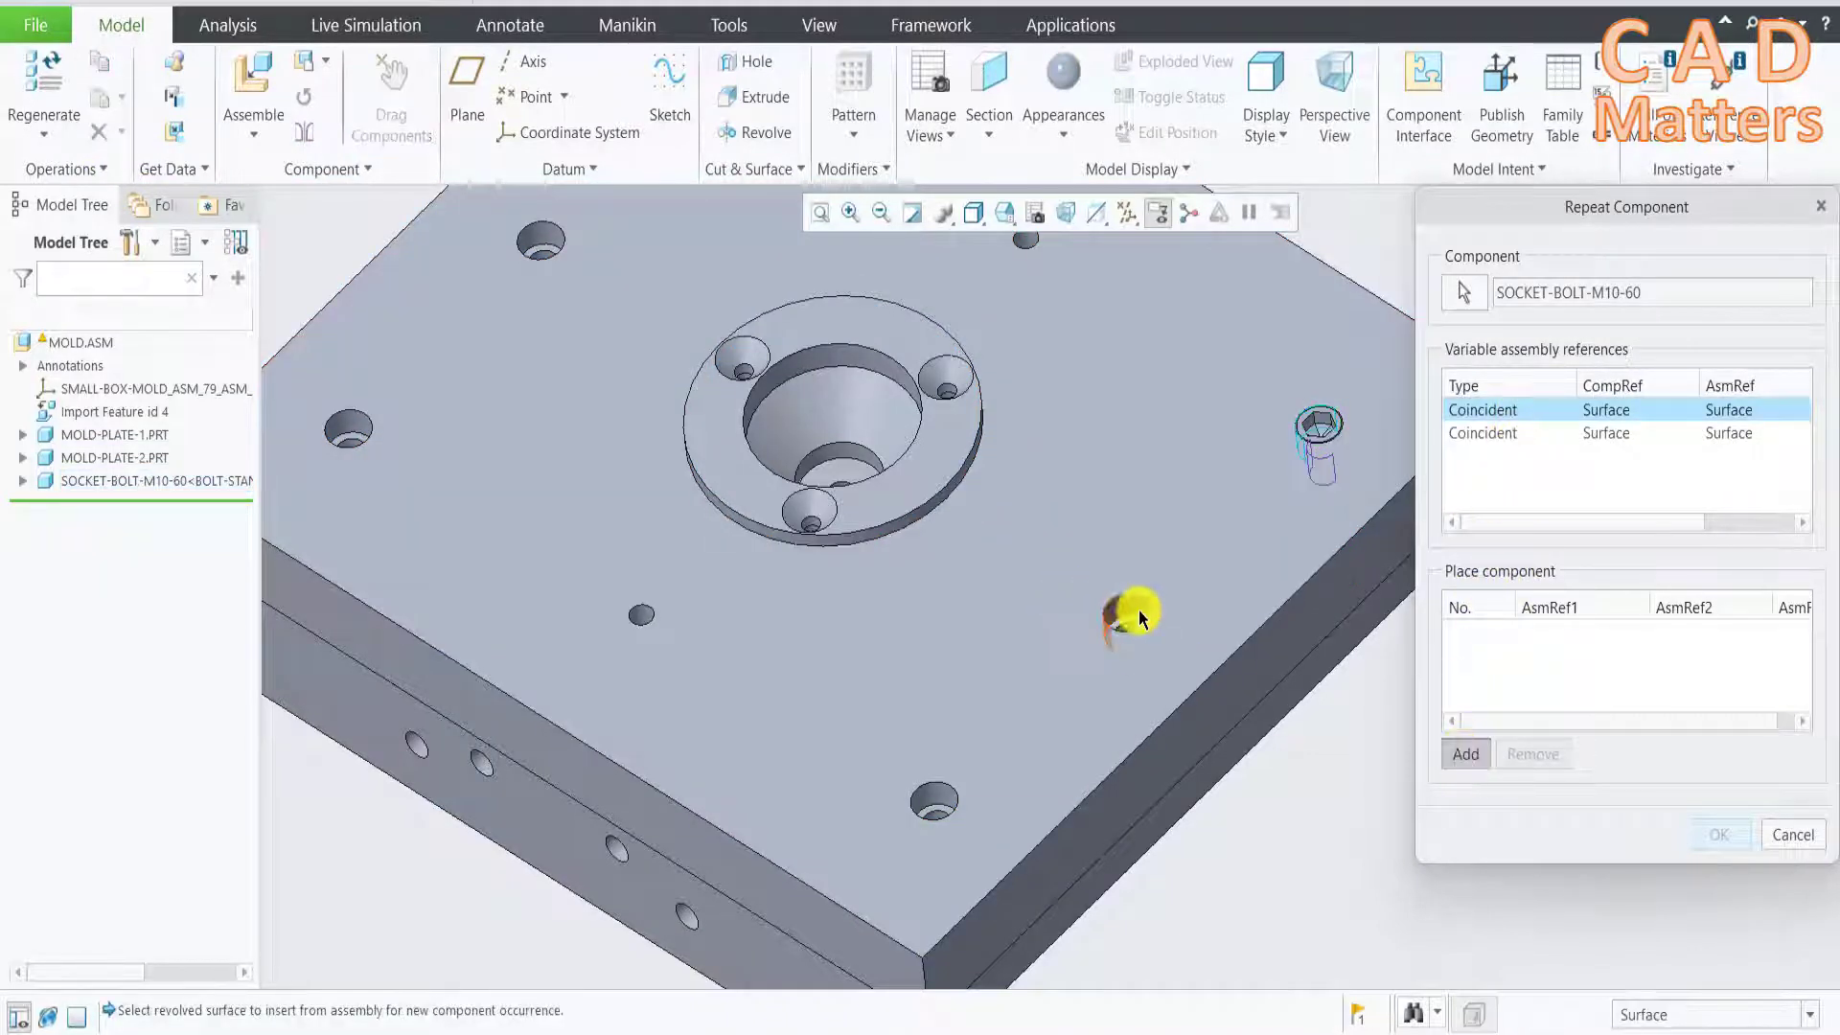
# Place five socket bolt copies into the remaining plate holes and confirm
pyautogui.click(1143, 618)
pyautogui.click(934, 801)
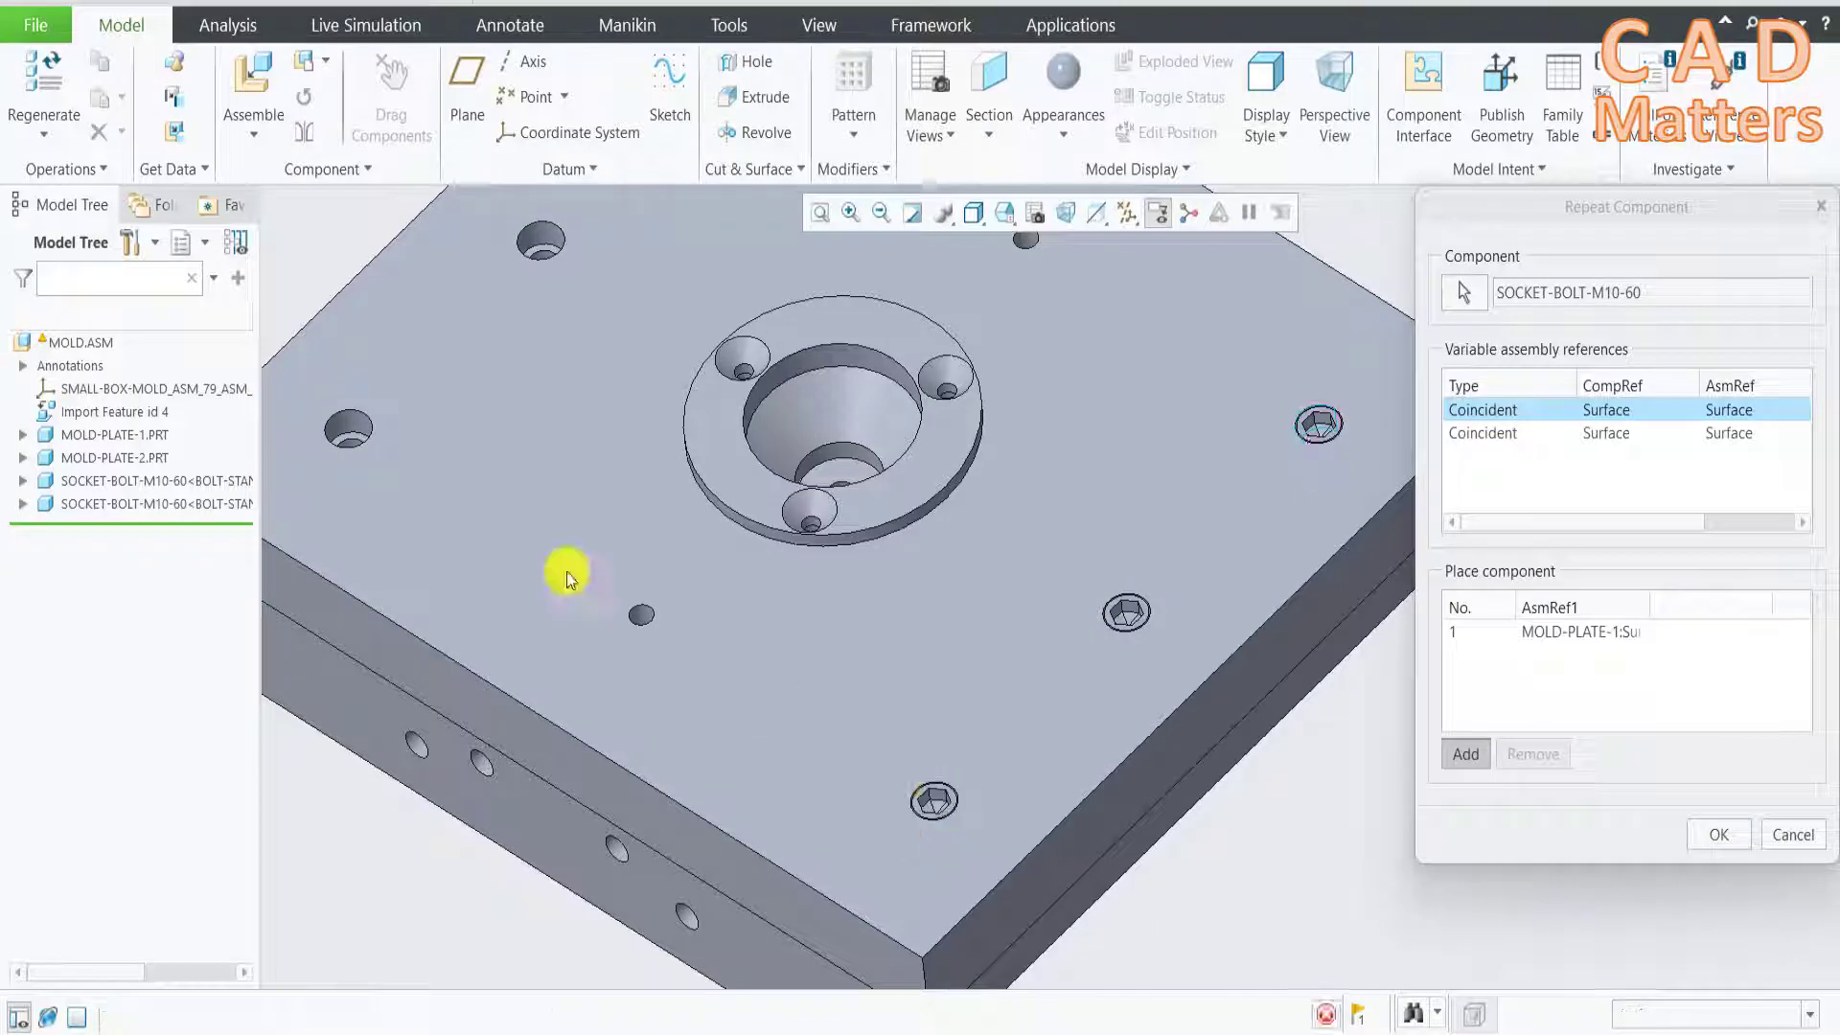
pyautogui.click(529, 238)
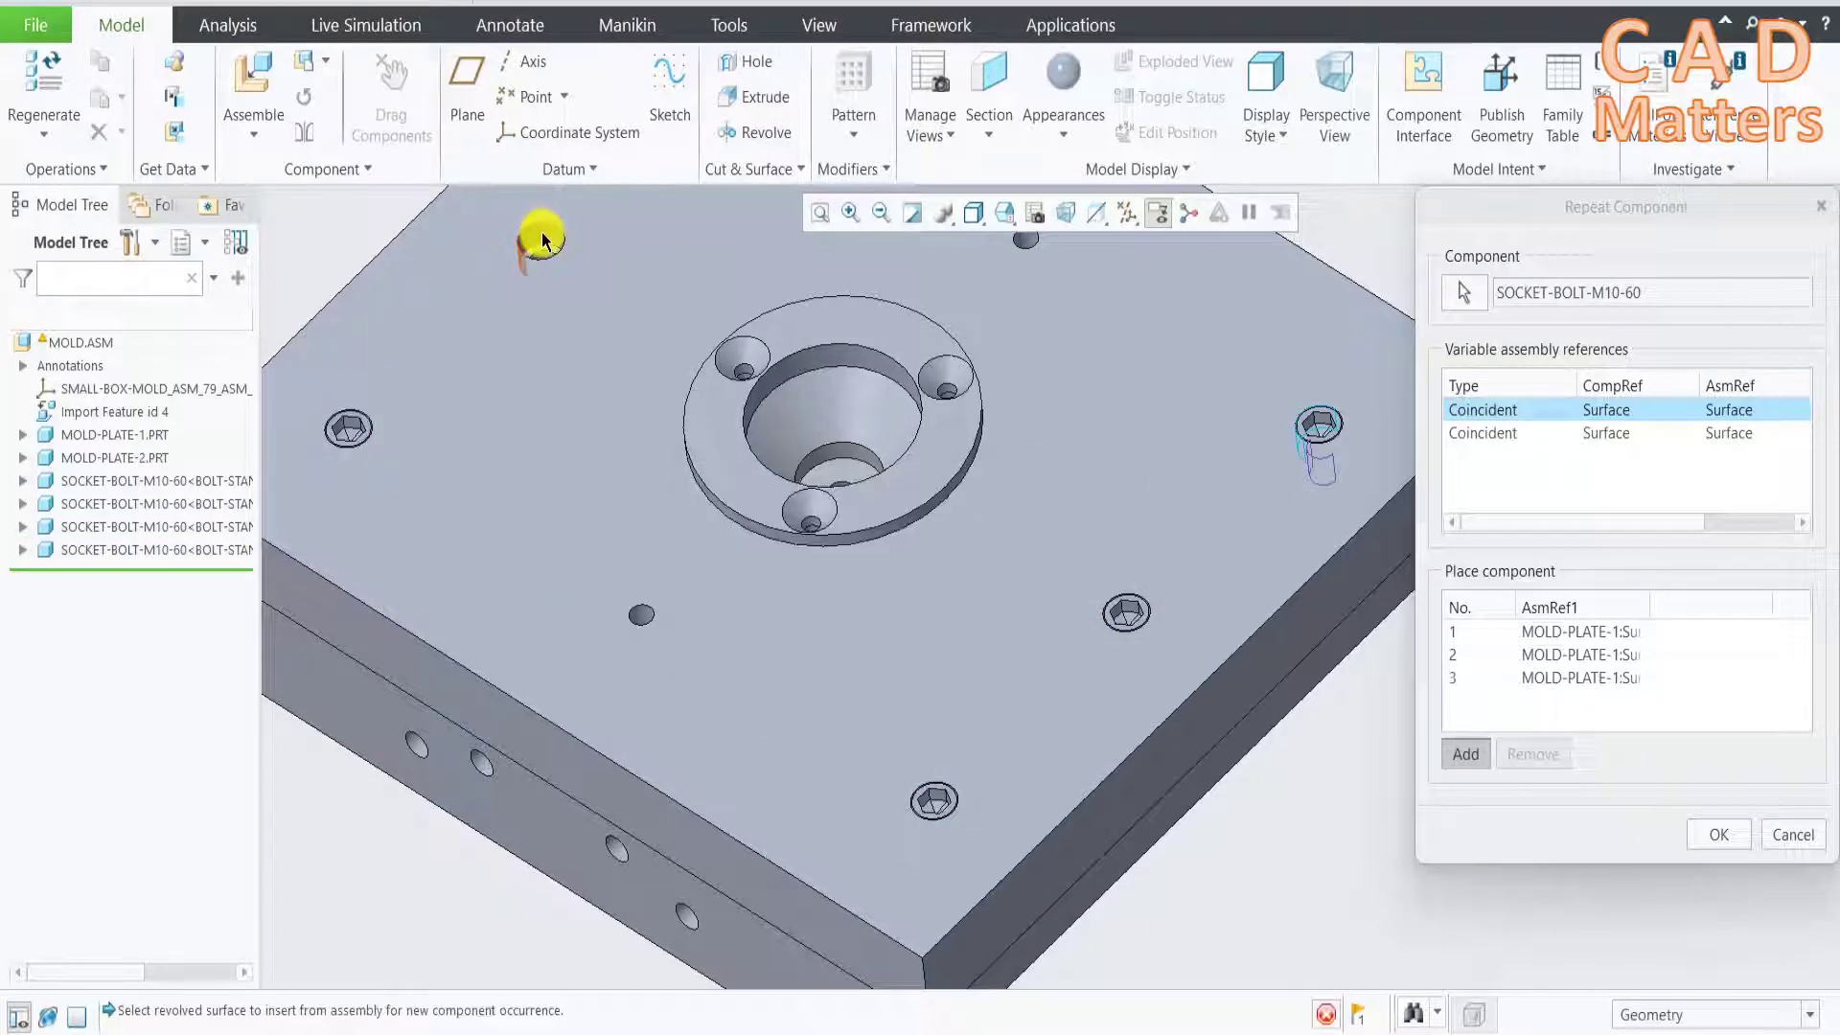
pyautogui.click(348, 428)
pyautogui.scroll(-3, 763, 526)
pyautogui.scroll(2, 693, 319)
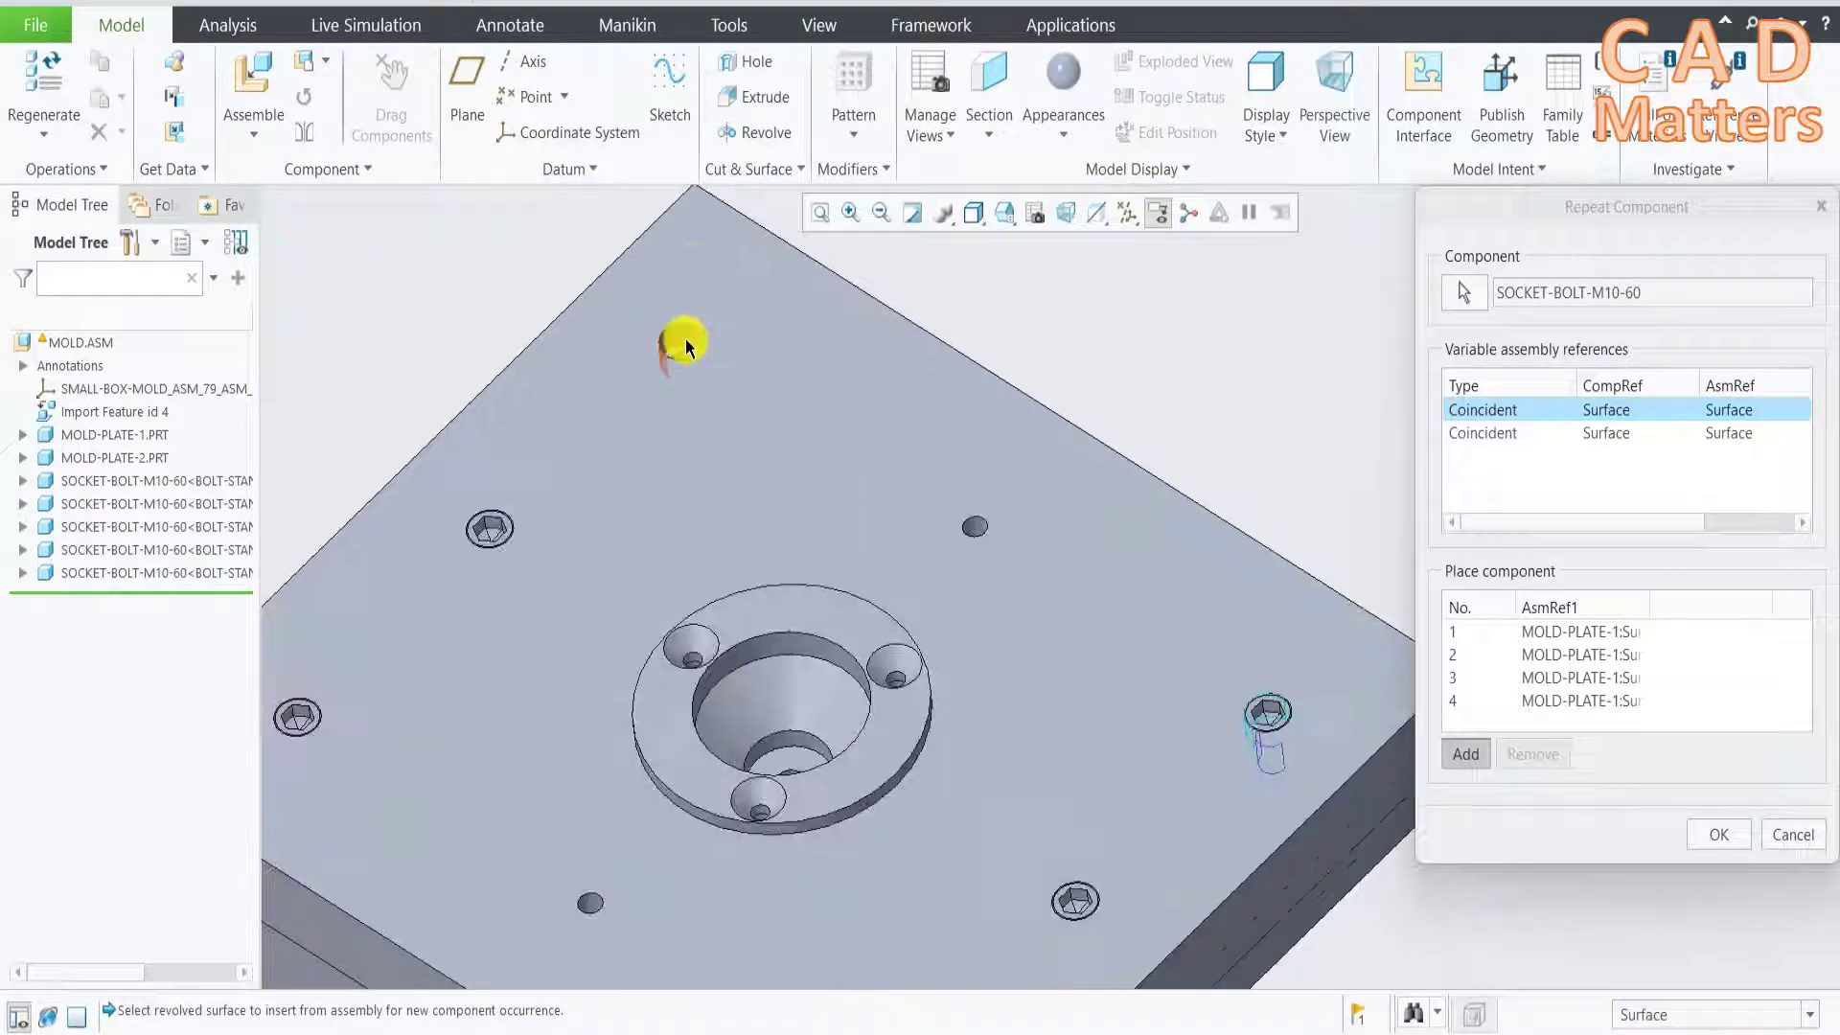
pyautogui.click(686, 336)
pyautogui.scroll(-1, 796, 308)
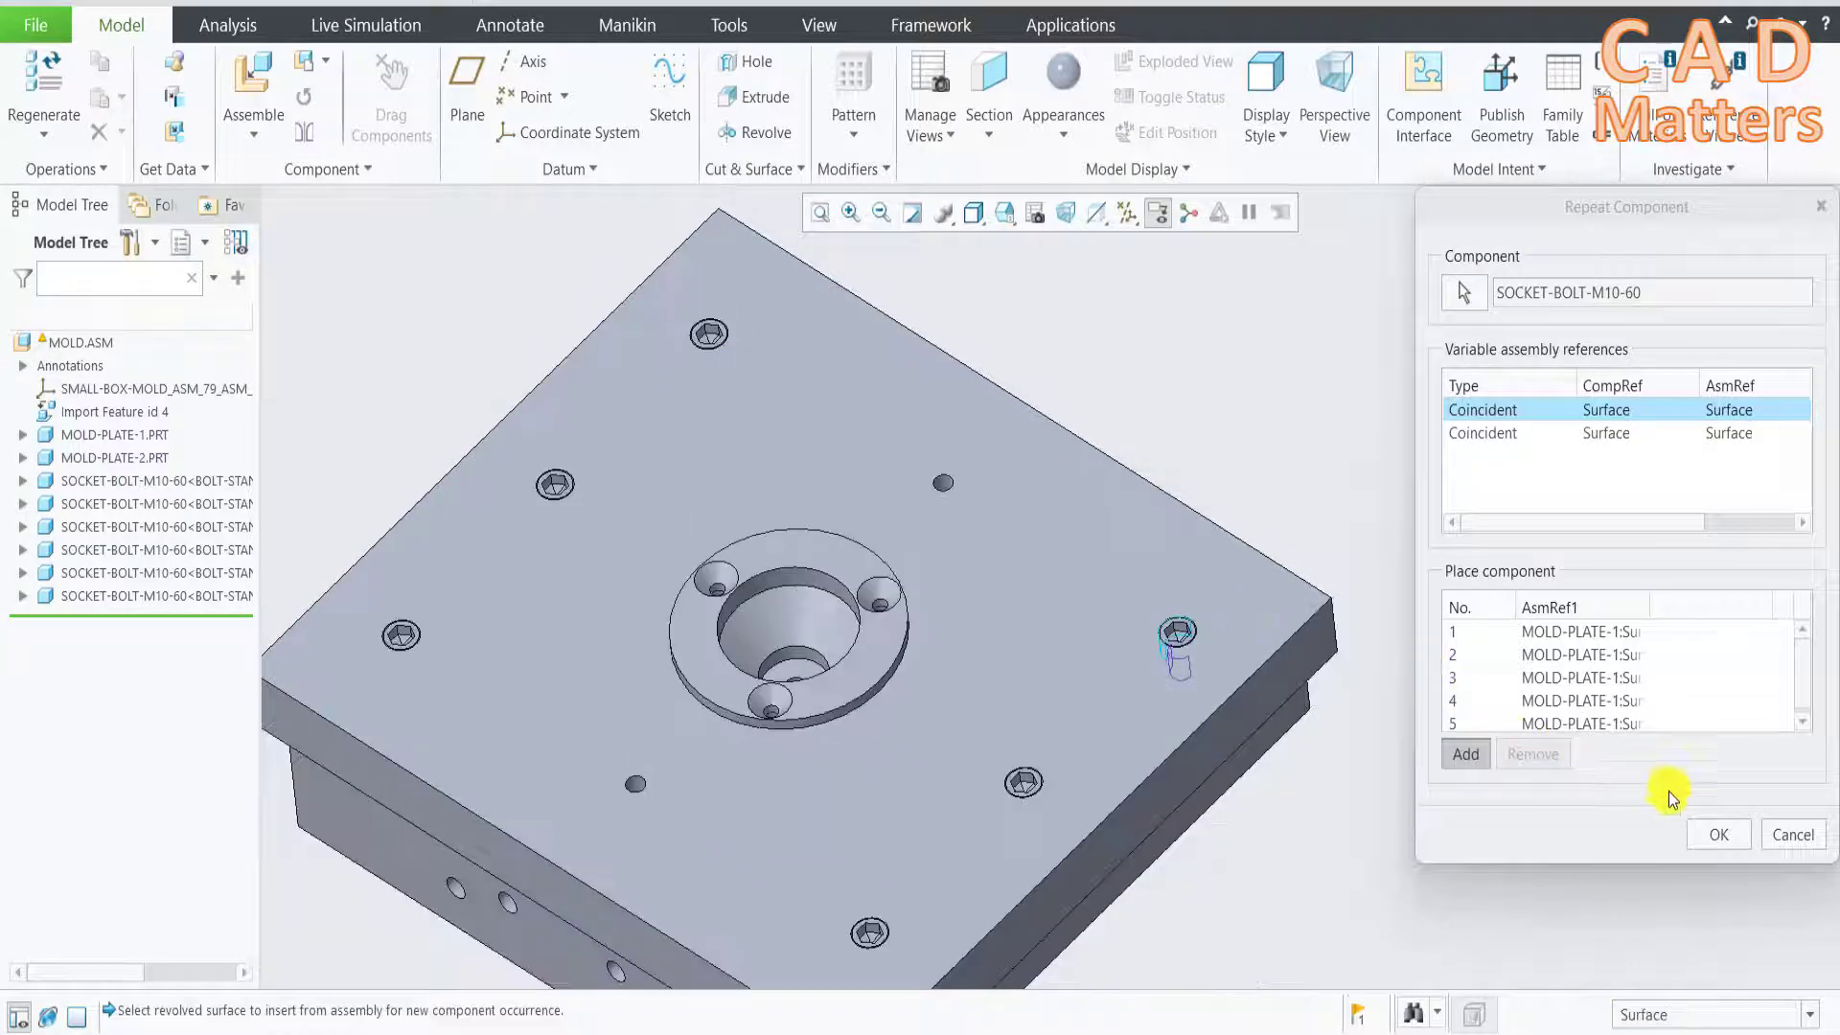
pyautogui.click(1710, 835)
pyautogui.moveTo(1296, 389)
pyautogui.mouseDown(button='middle')
pyautogui.moveTo(1019, 525)
pyautogui.moveTo(1007, 493)
pyautogui.mouseUp(button='middle')
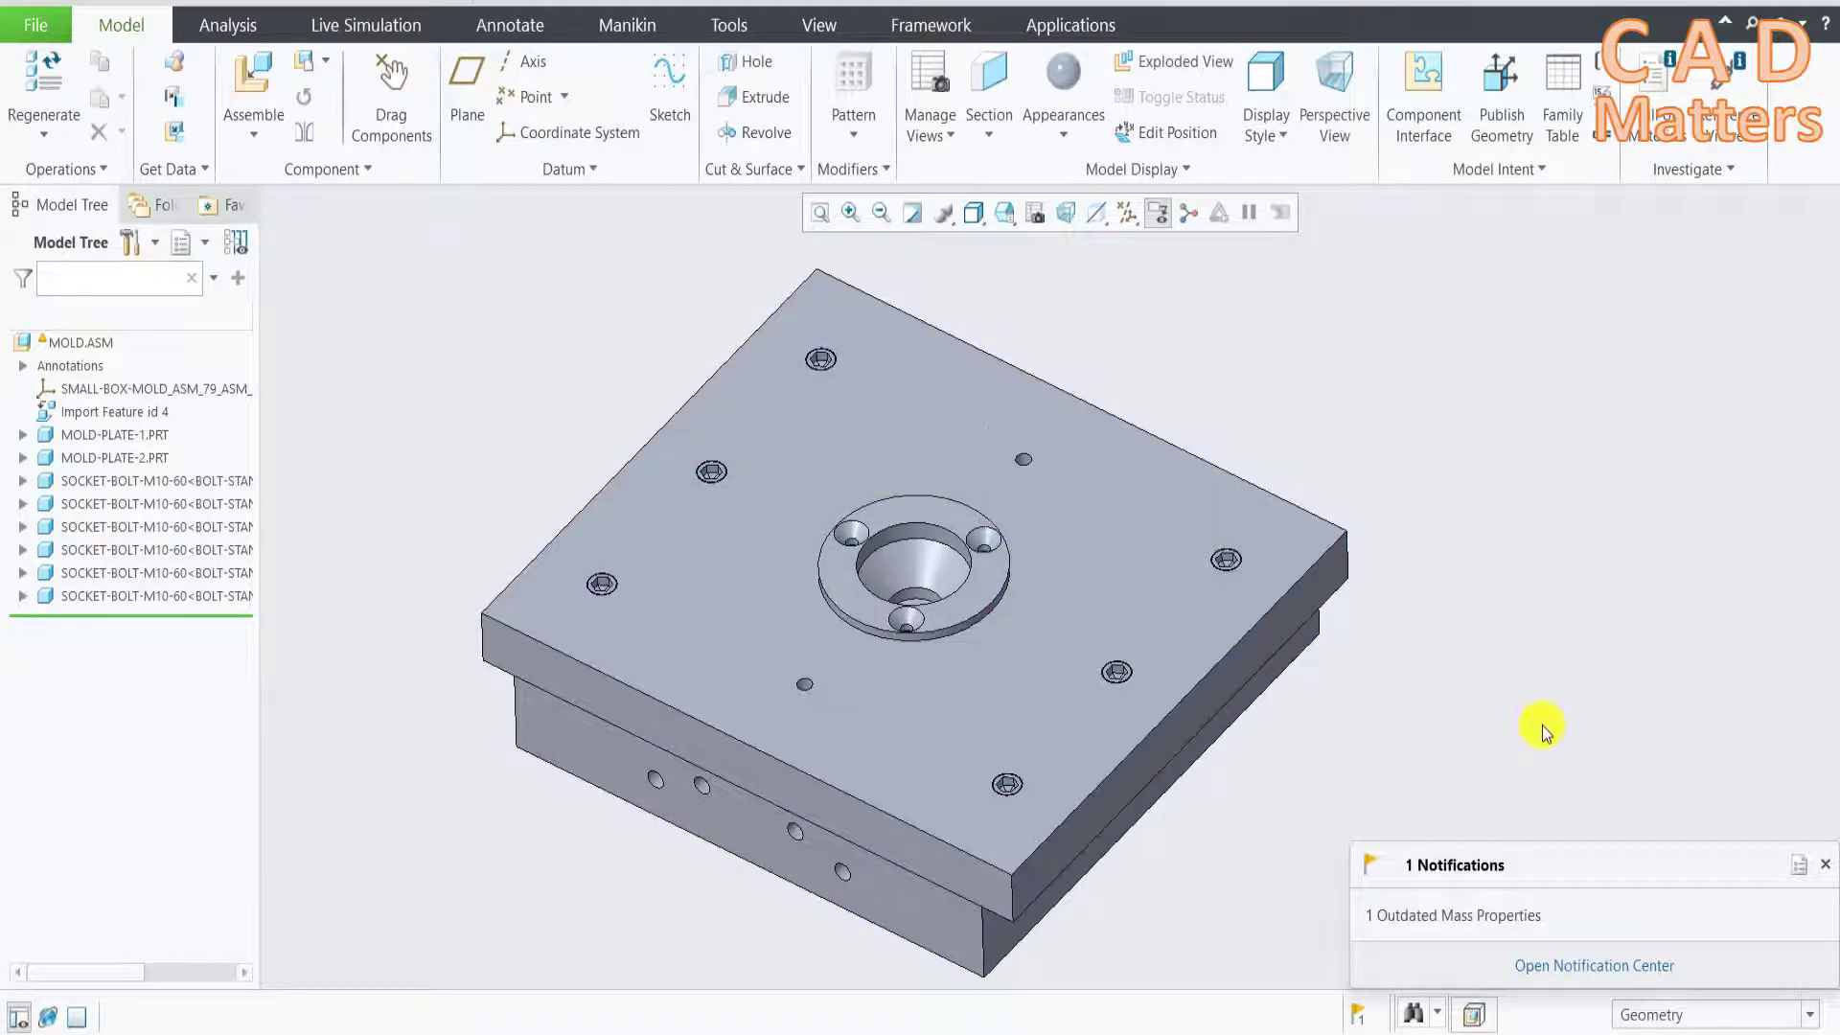
# Assemble the HEX-BOLT-M8-50 instance from bolt-standard-library-creo2-v1.prt
pyautogui.click(1824, 867)
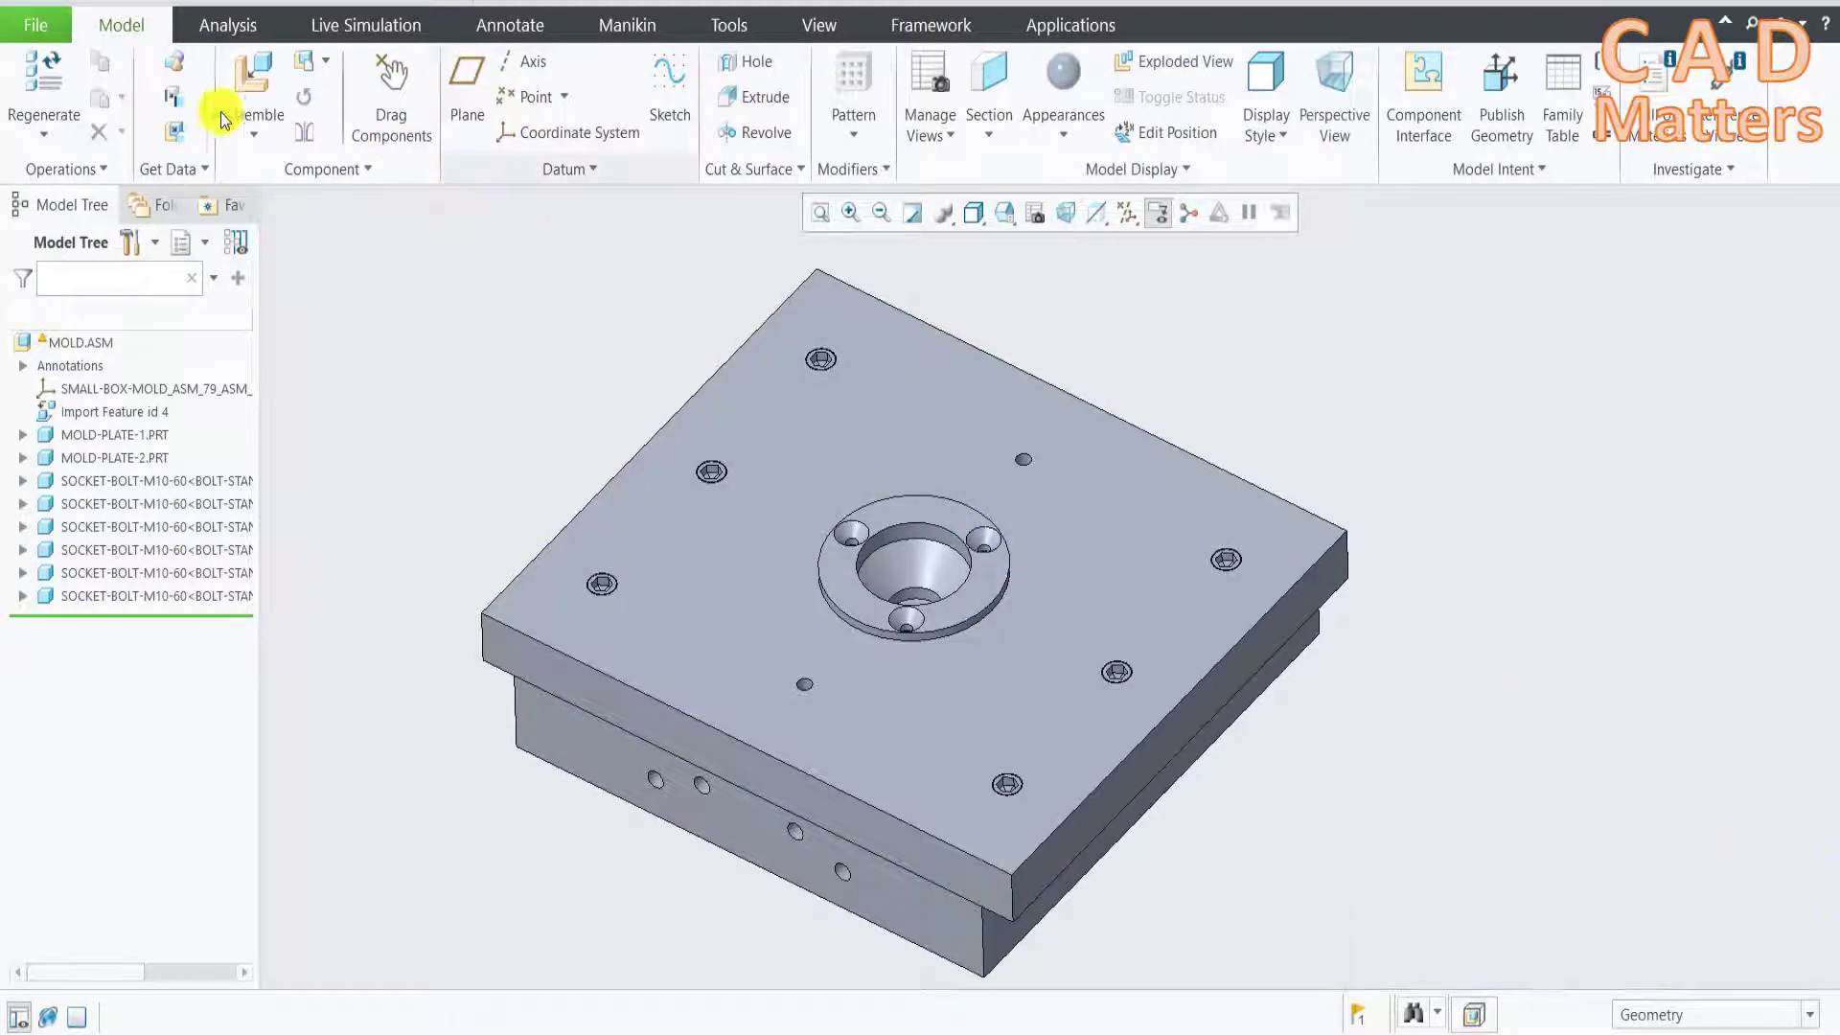
pyautogui.click(251, 74)
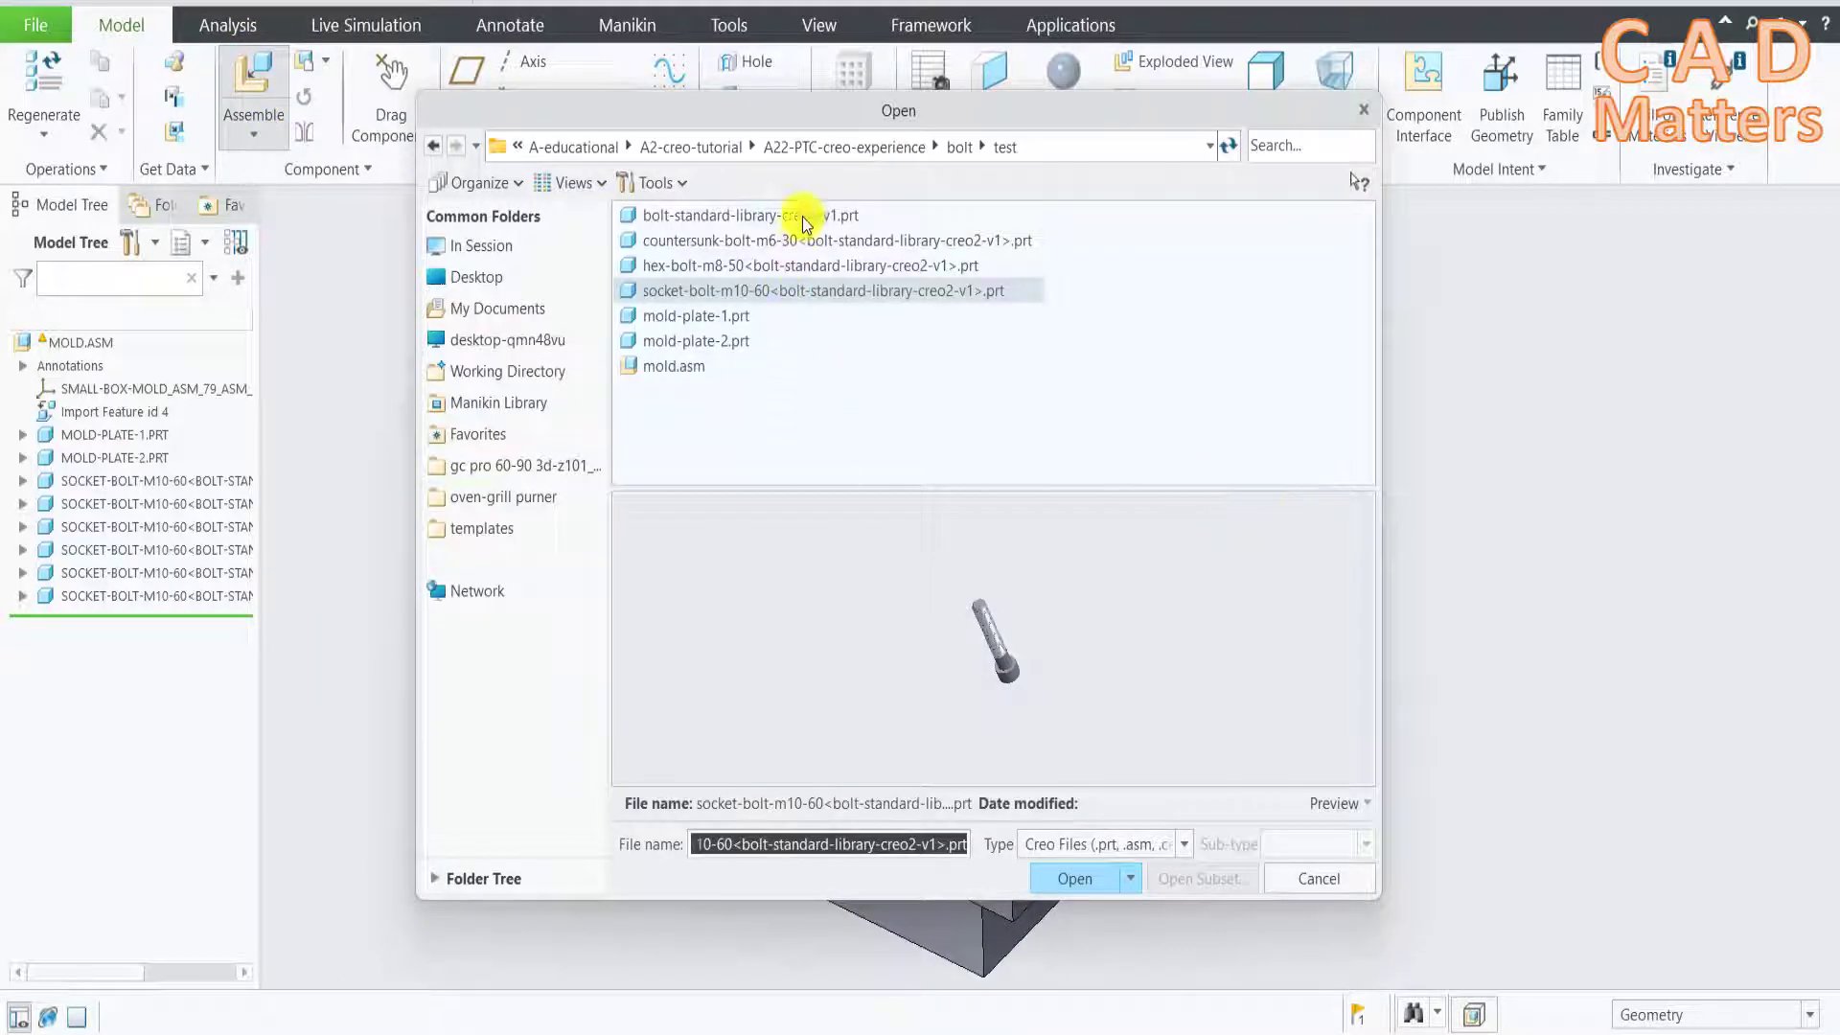
pyautogui.click(799, 215)
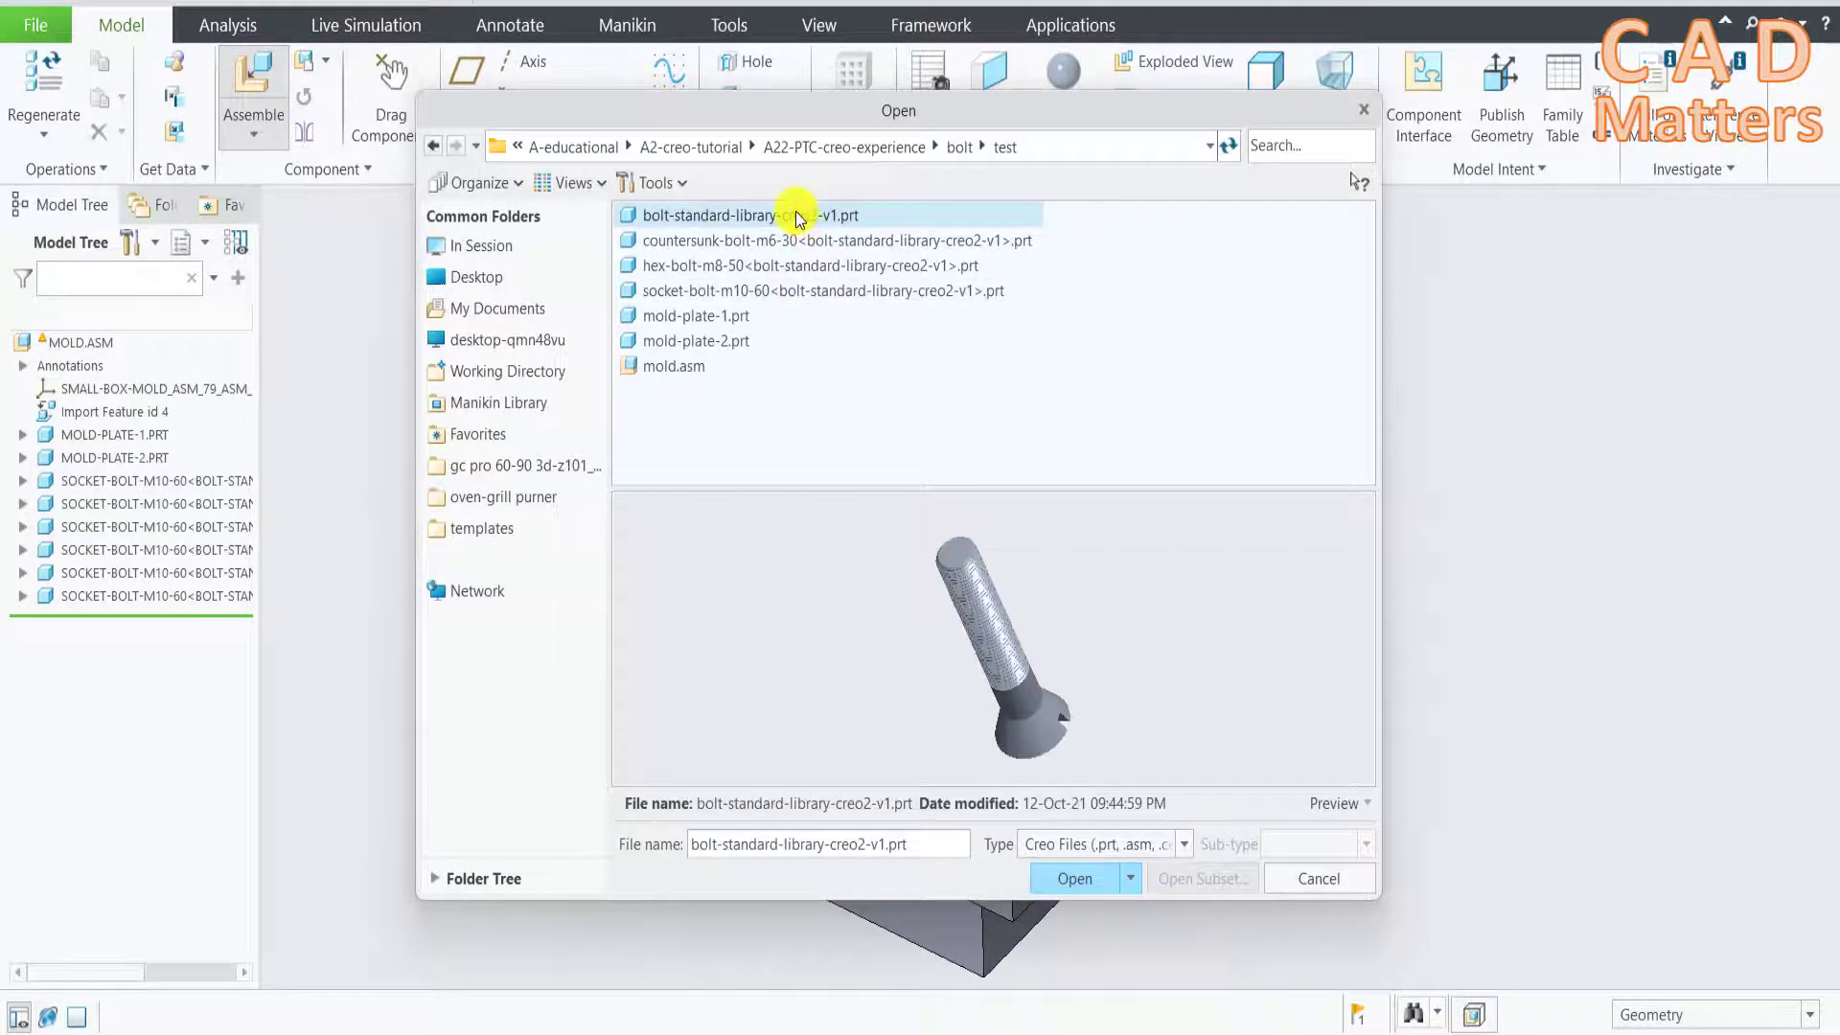
pyautogui.click(1070, 879)
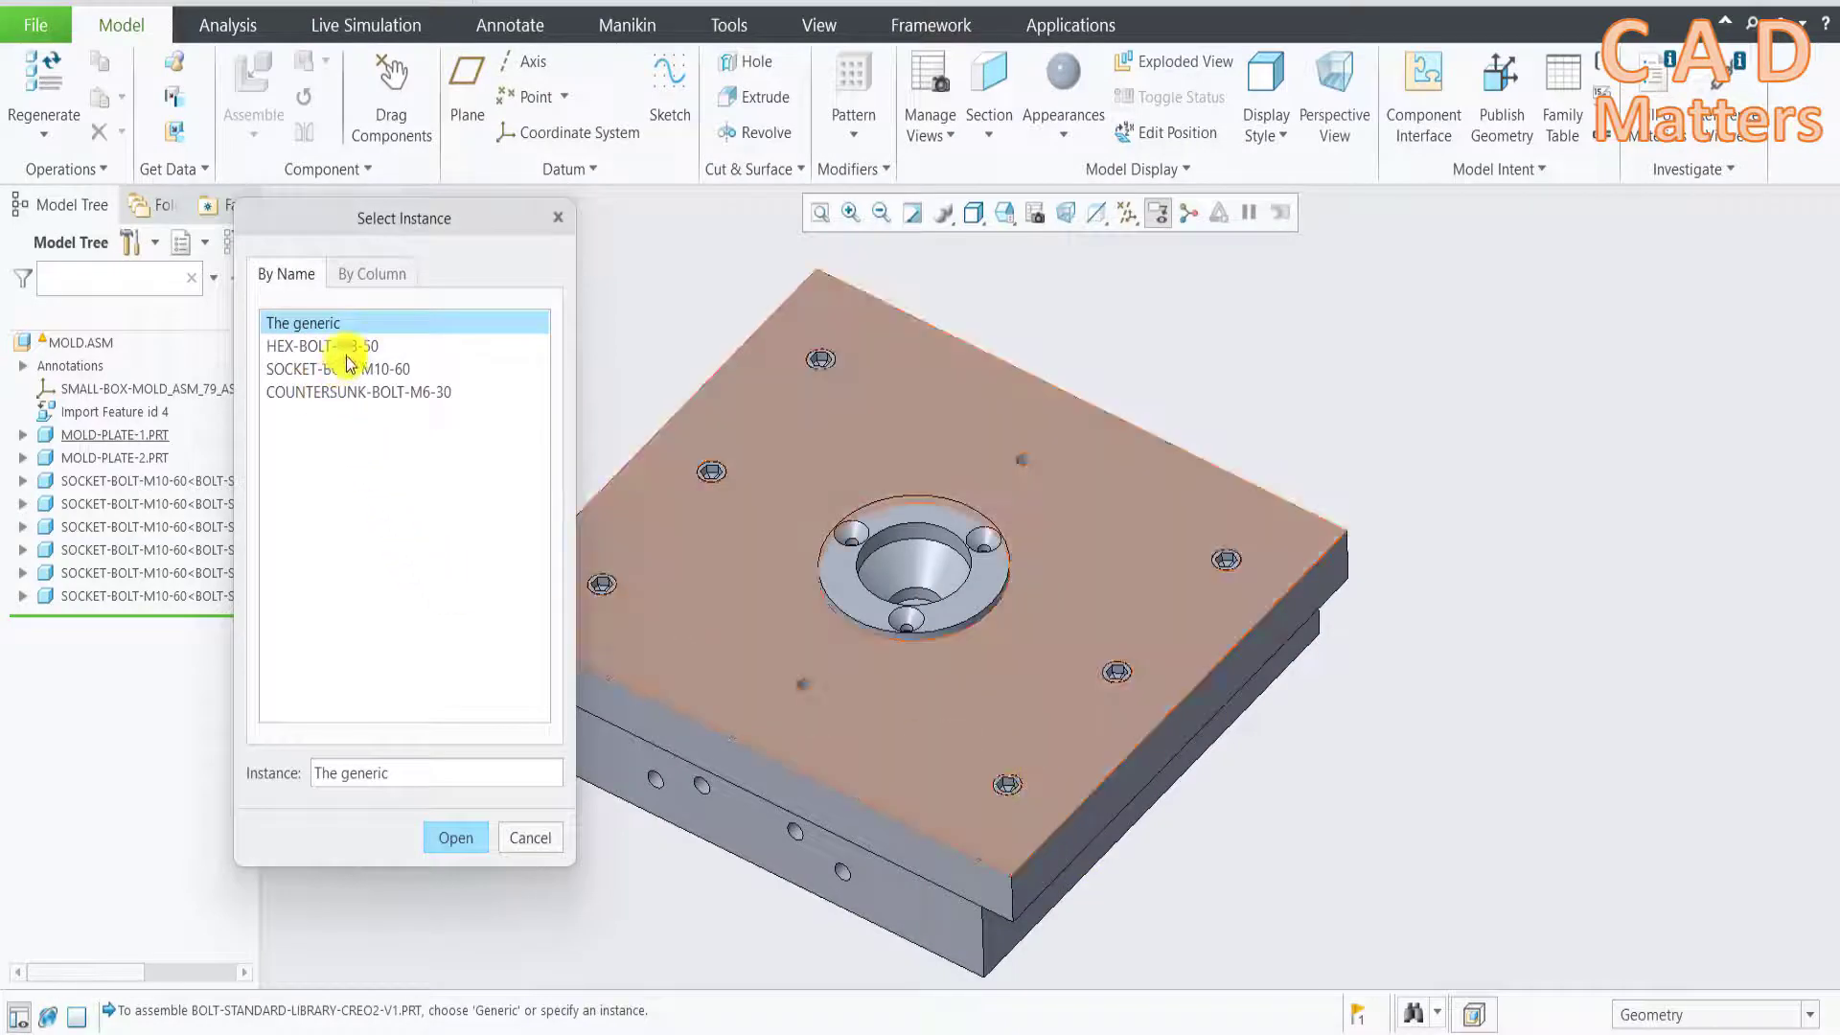
pyautogui.click(363, 347)
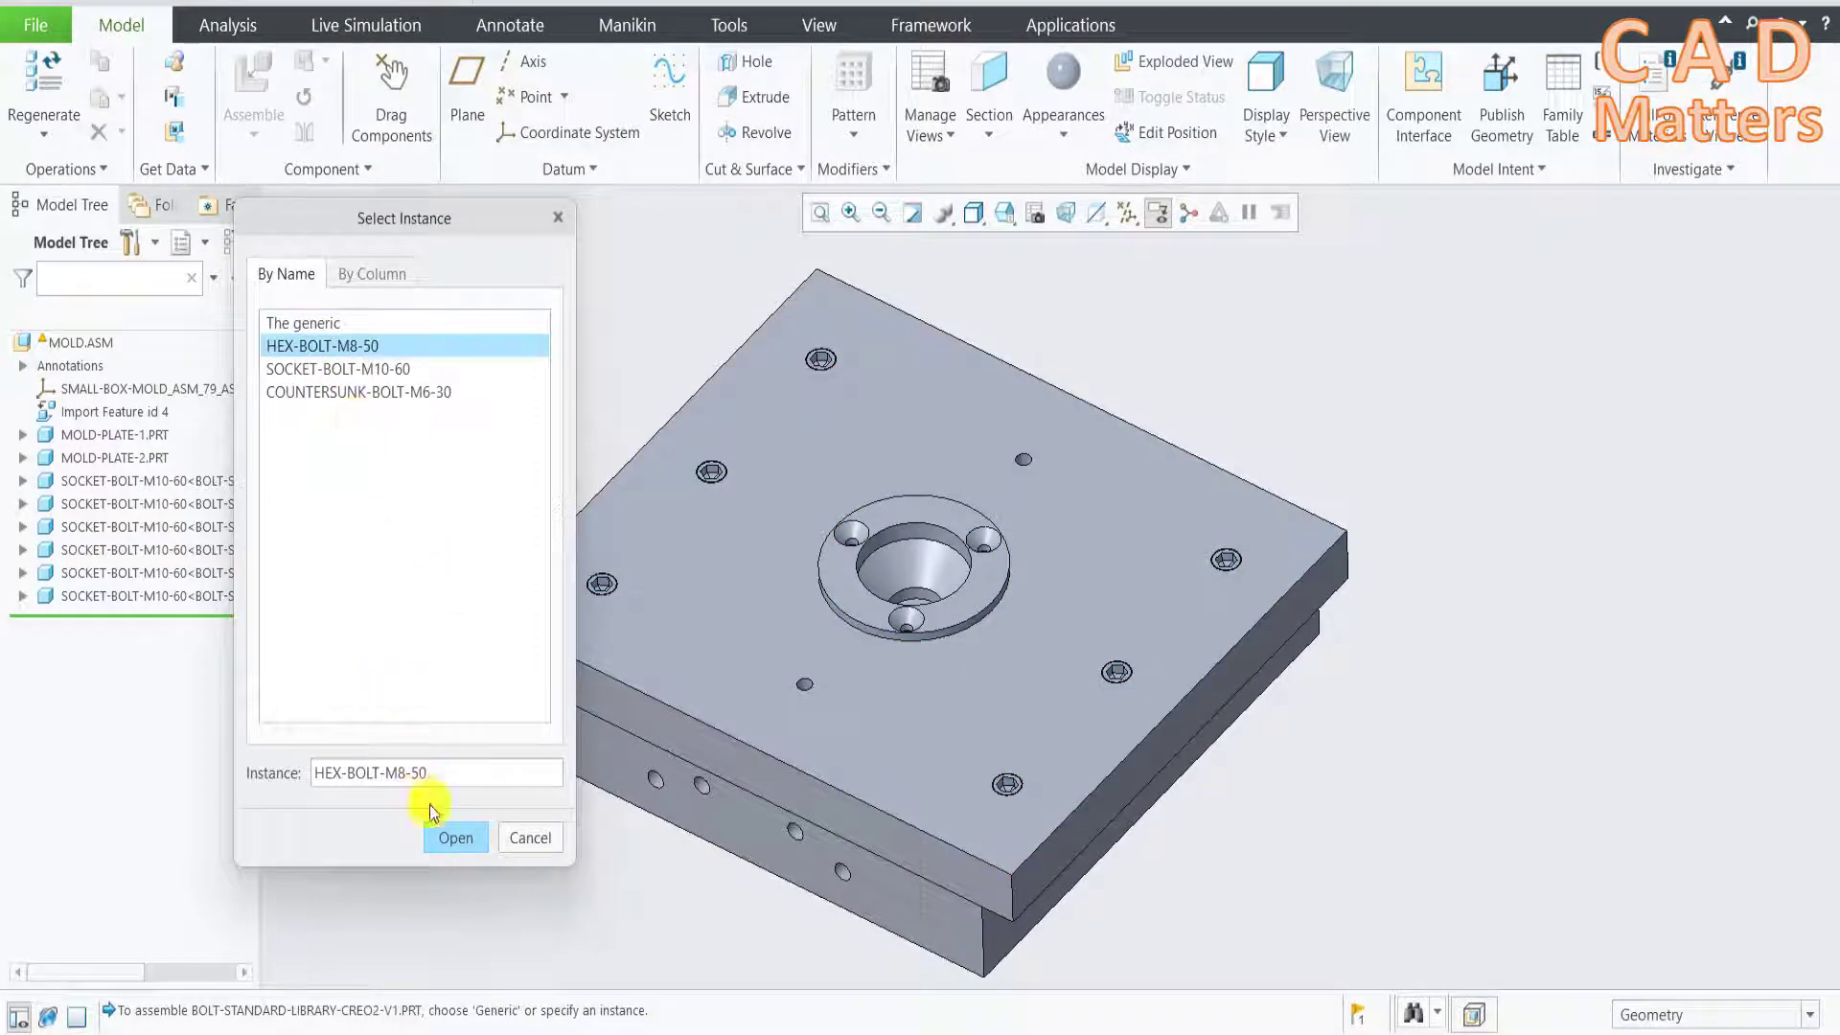
pyautogui.click(450, 838)
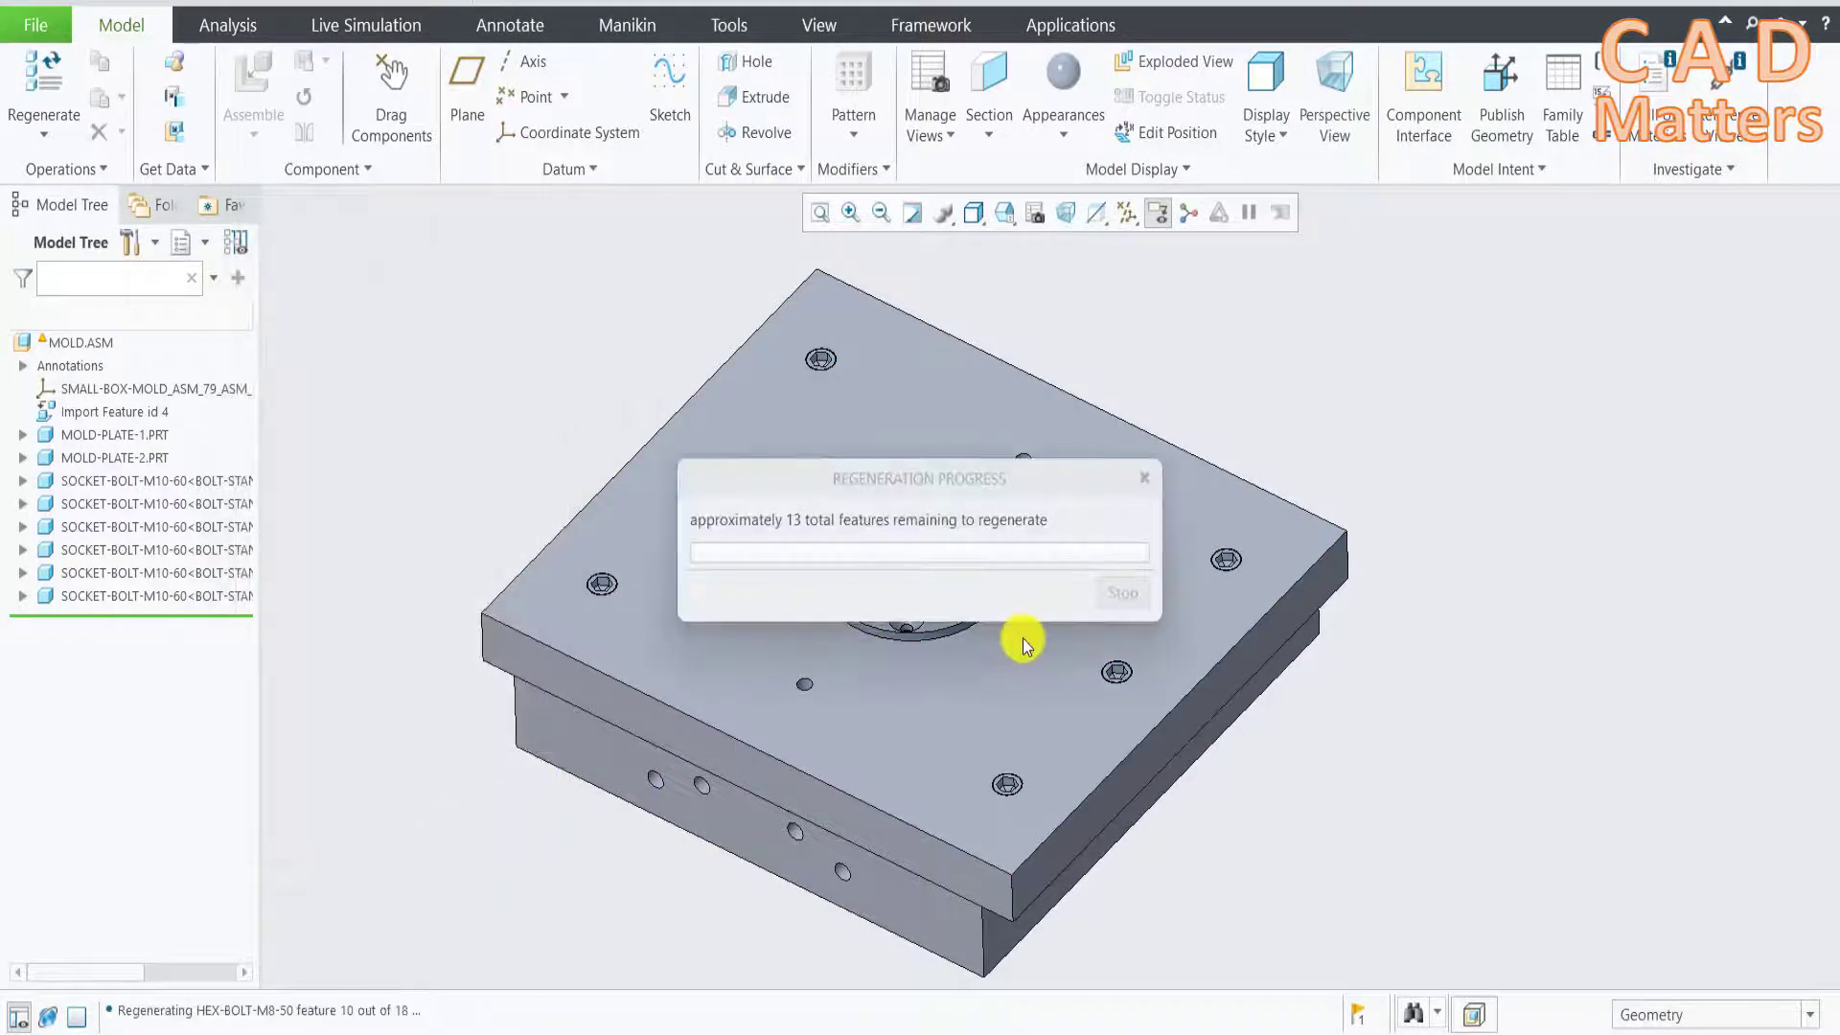
# Mate a hex bolt surface to the plate's top face and lift the bolt along its axis
pyautogui.scroll(-2, 1284, 601)
pyautogui.scroll(-2, 1309, 566)
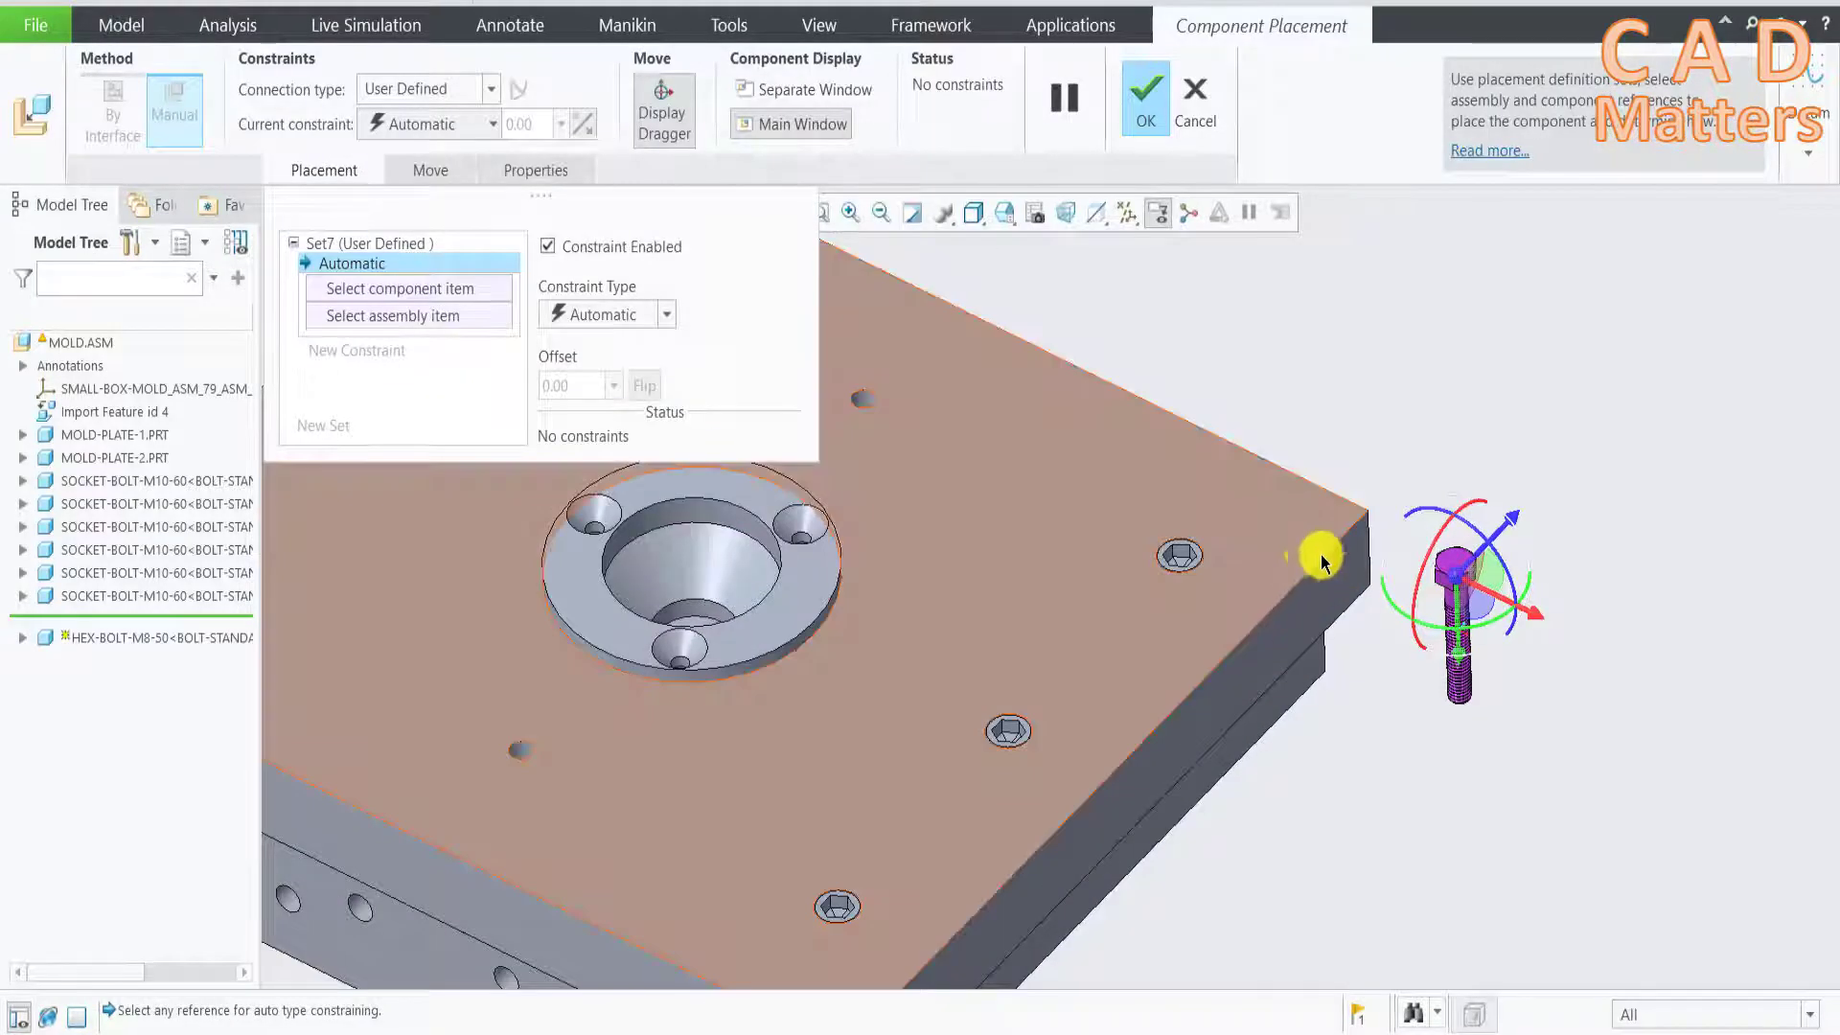
pyautogui.scroll(-3, 1322, 546)
pyautogui.scroll(-2, 1471, 623)
pyautogui.scroll(-2, 1466, 603)
pyautogui.click(1491, 578)
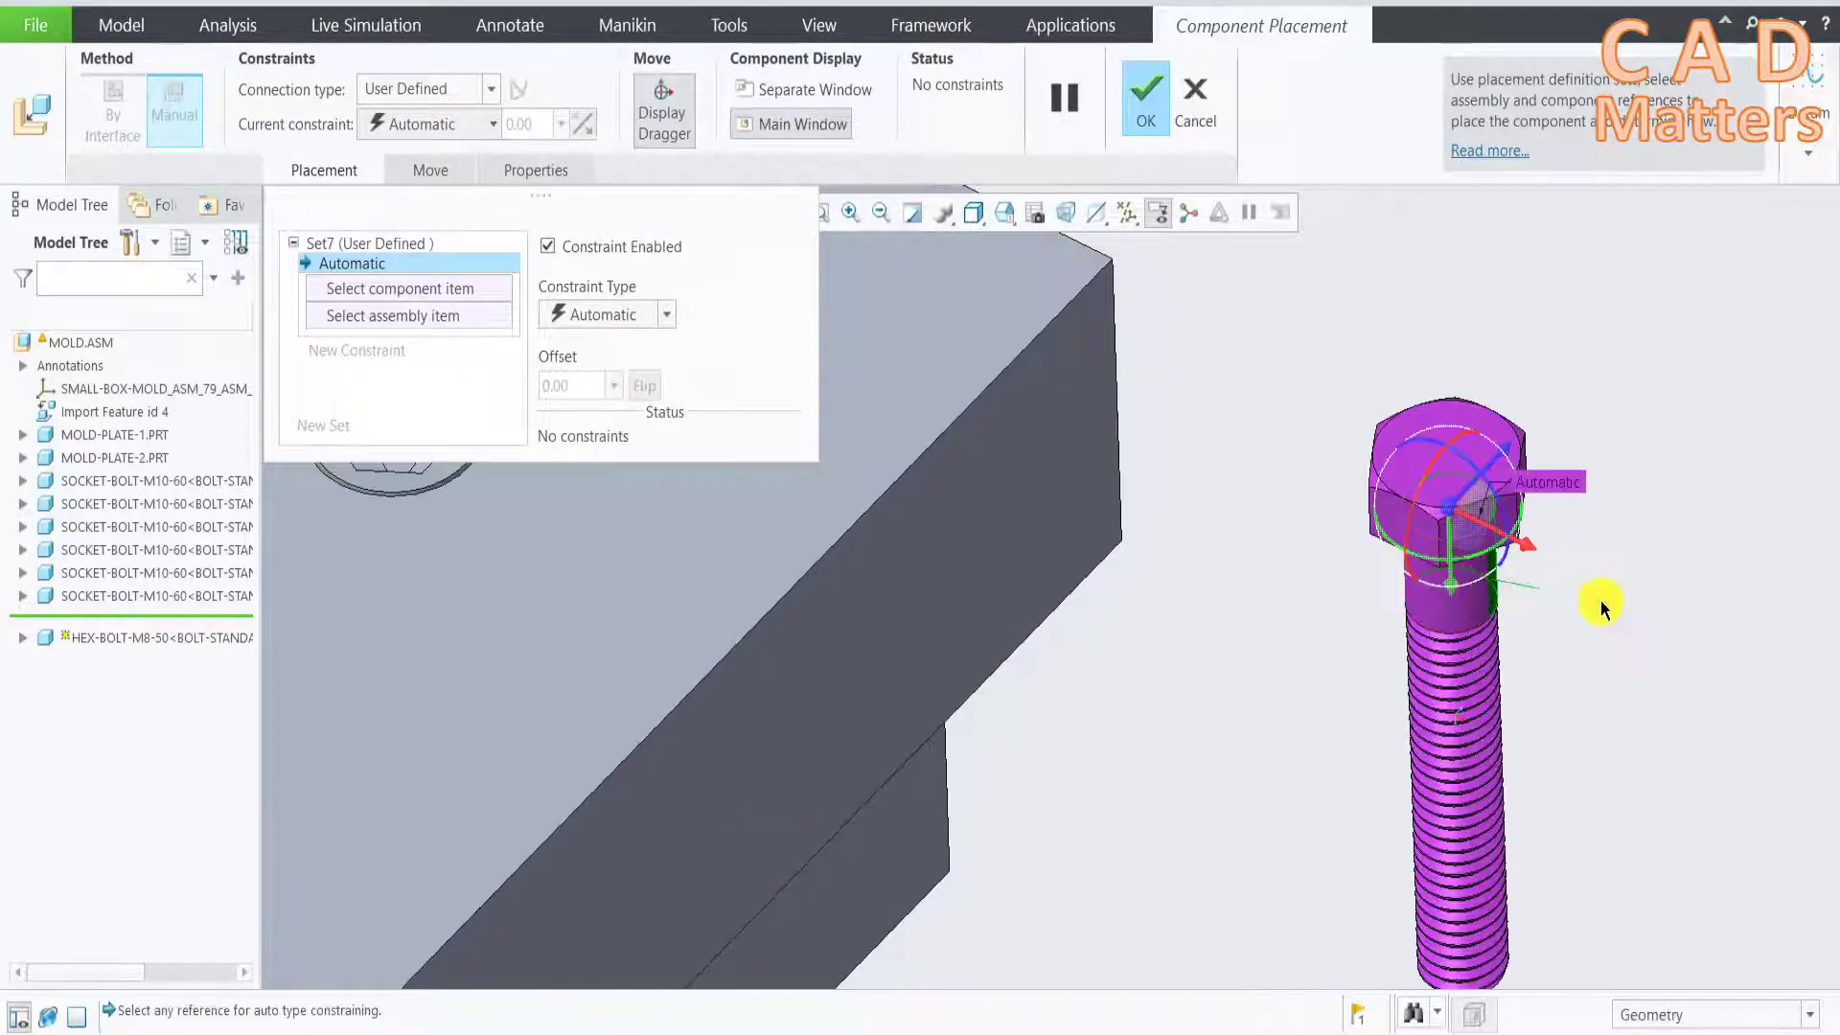
pyautogui.scroll(4, 1600, 600)
pyautogui.scroll(3, 1245, 479)
pyautogui.scroll(-3, 1130, 441)
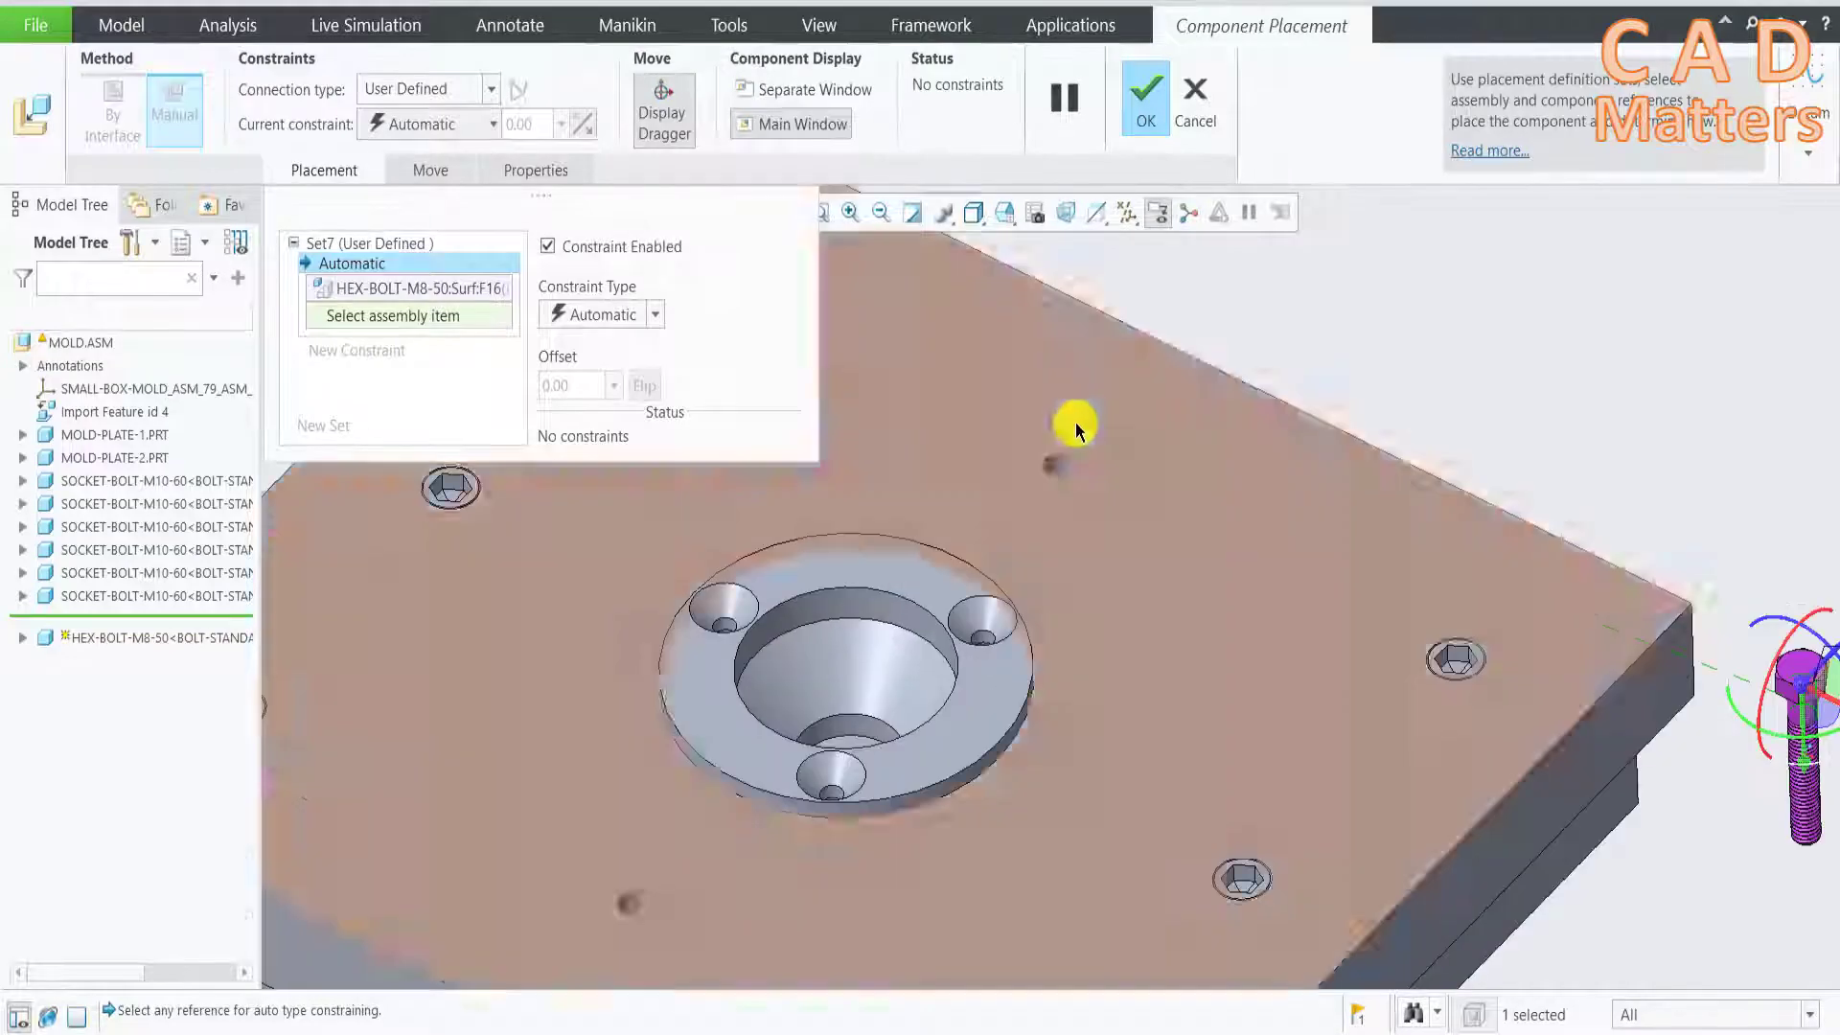
pyautogui.scroll(-2, 1063, 450)
pyautogui.click(1054, 479)
pyautogui.scroll(2, 1054, 492)
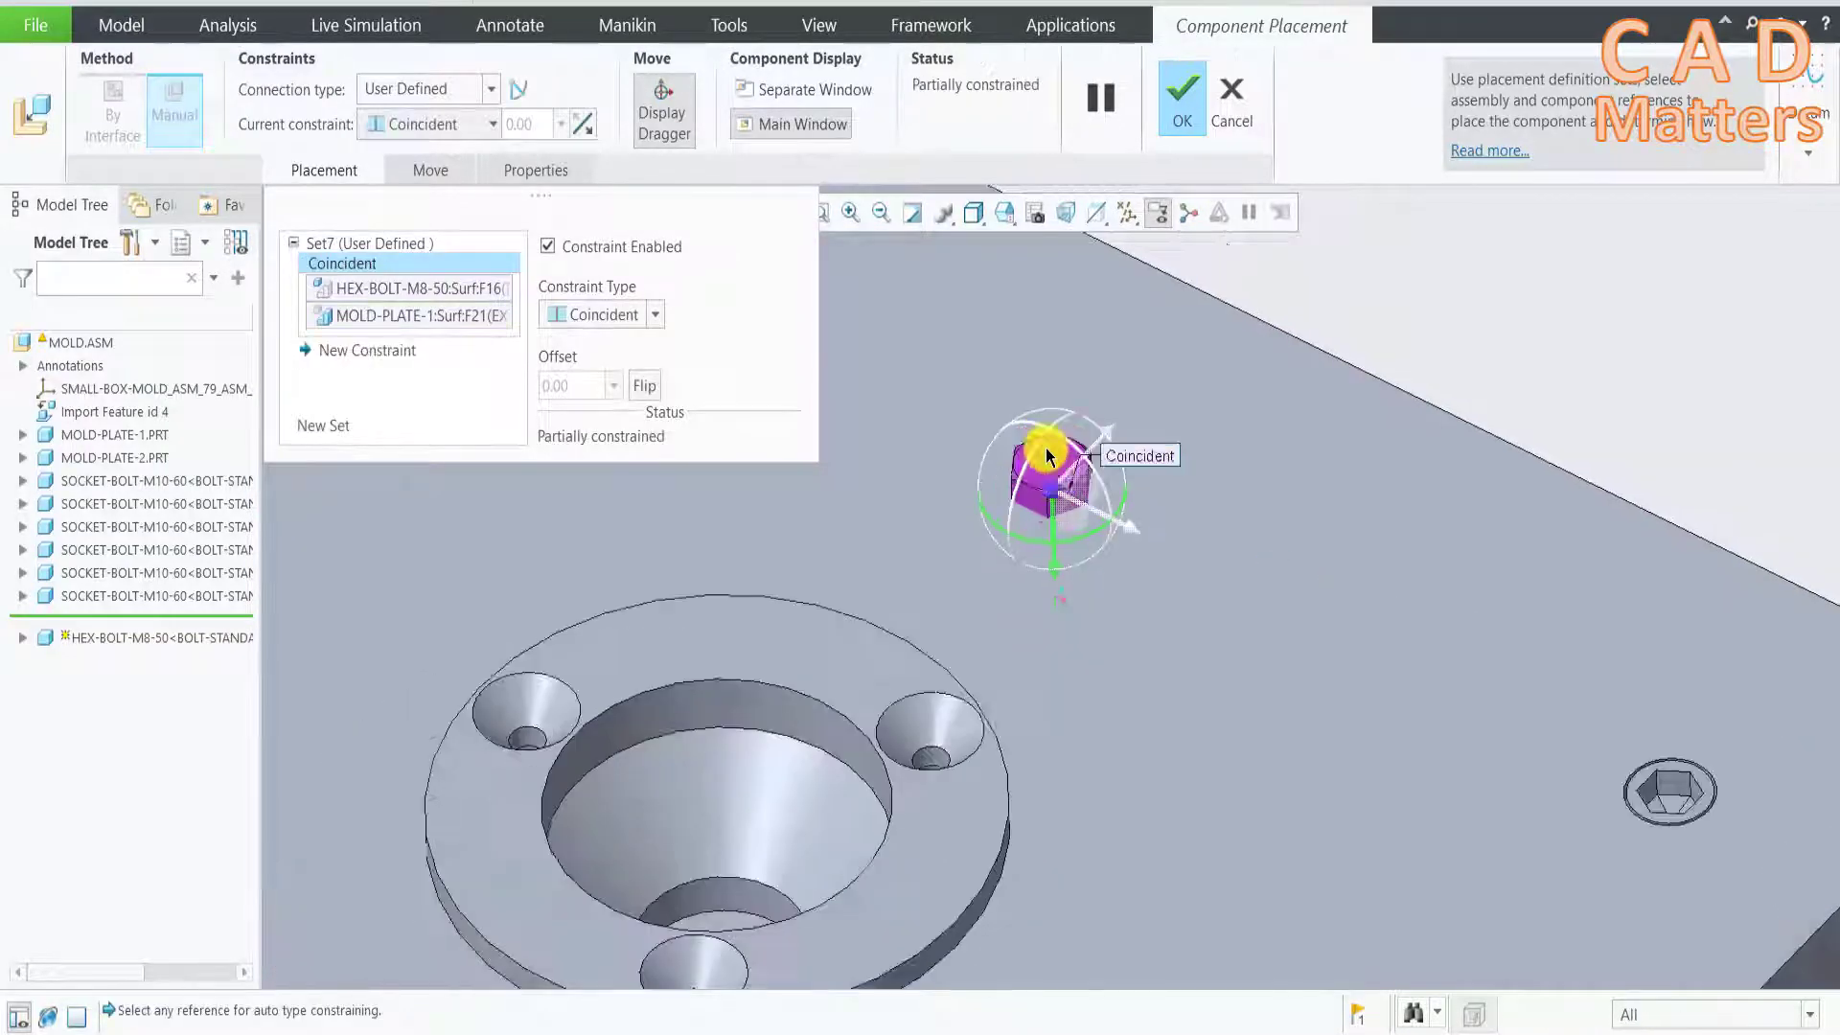
pyautogui.moveTo(1062, 572); pyautogui.dragTo(1047, 370)
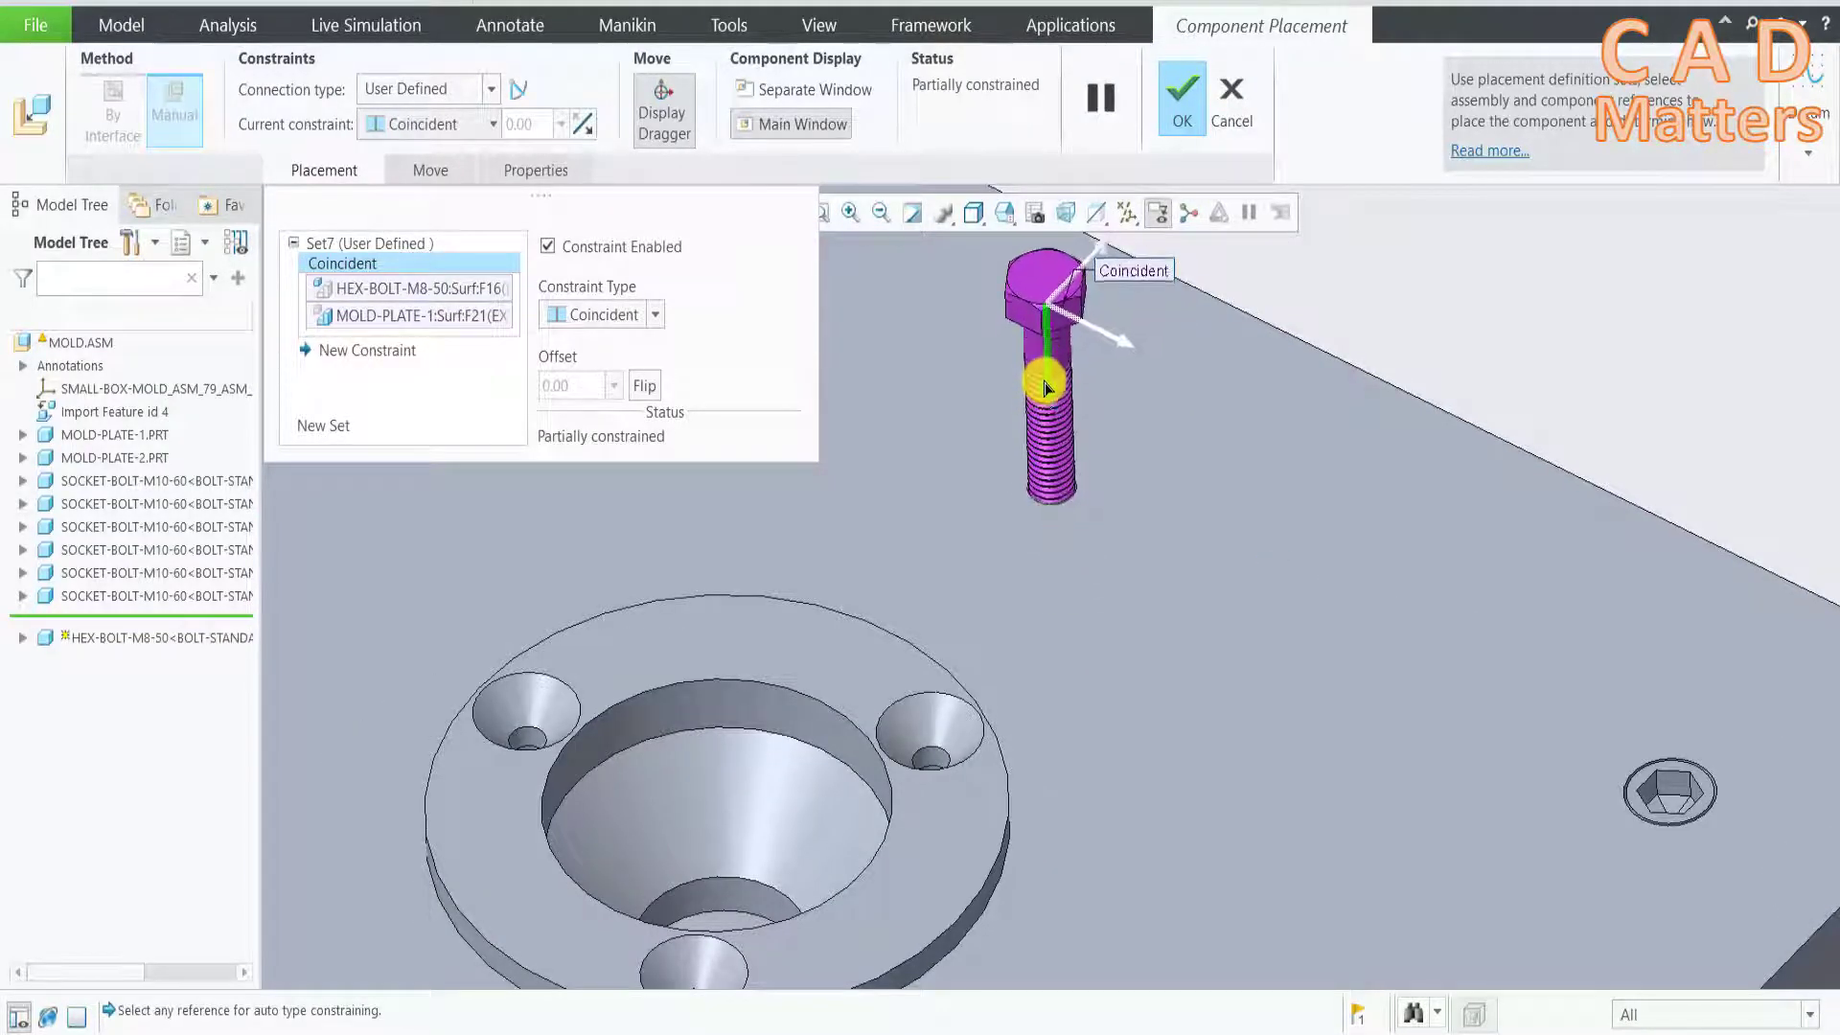
# Select the plate top face as another reference and orbit to check the plate's sides
pyautogui.click(1137, 496)
pyautogui.scroll(2, 1045, 494)
pyautogui.moveTo(1044, 494); pyautogui.dragTo(1019, 296, button='middle')
pyautogui.scroll(-2, 1076, 333)
pyautogui.scroll(2, 1076, 332)
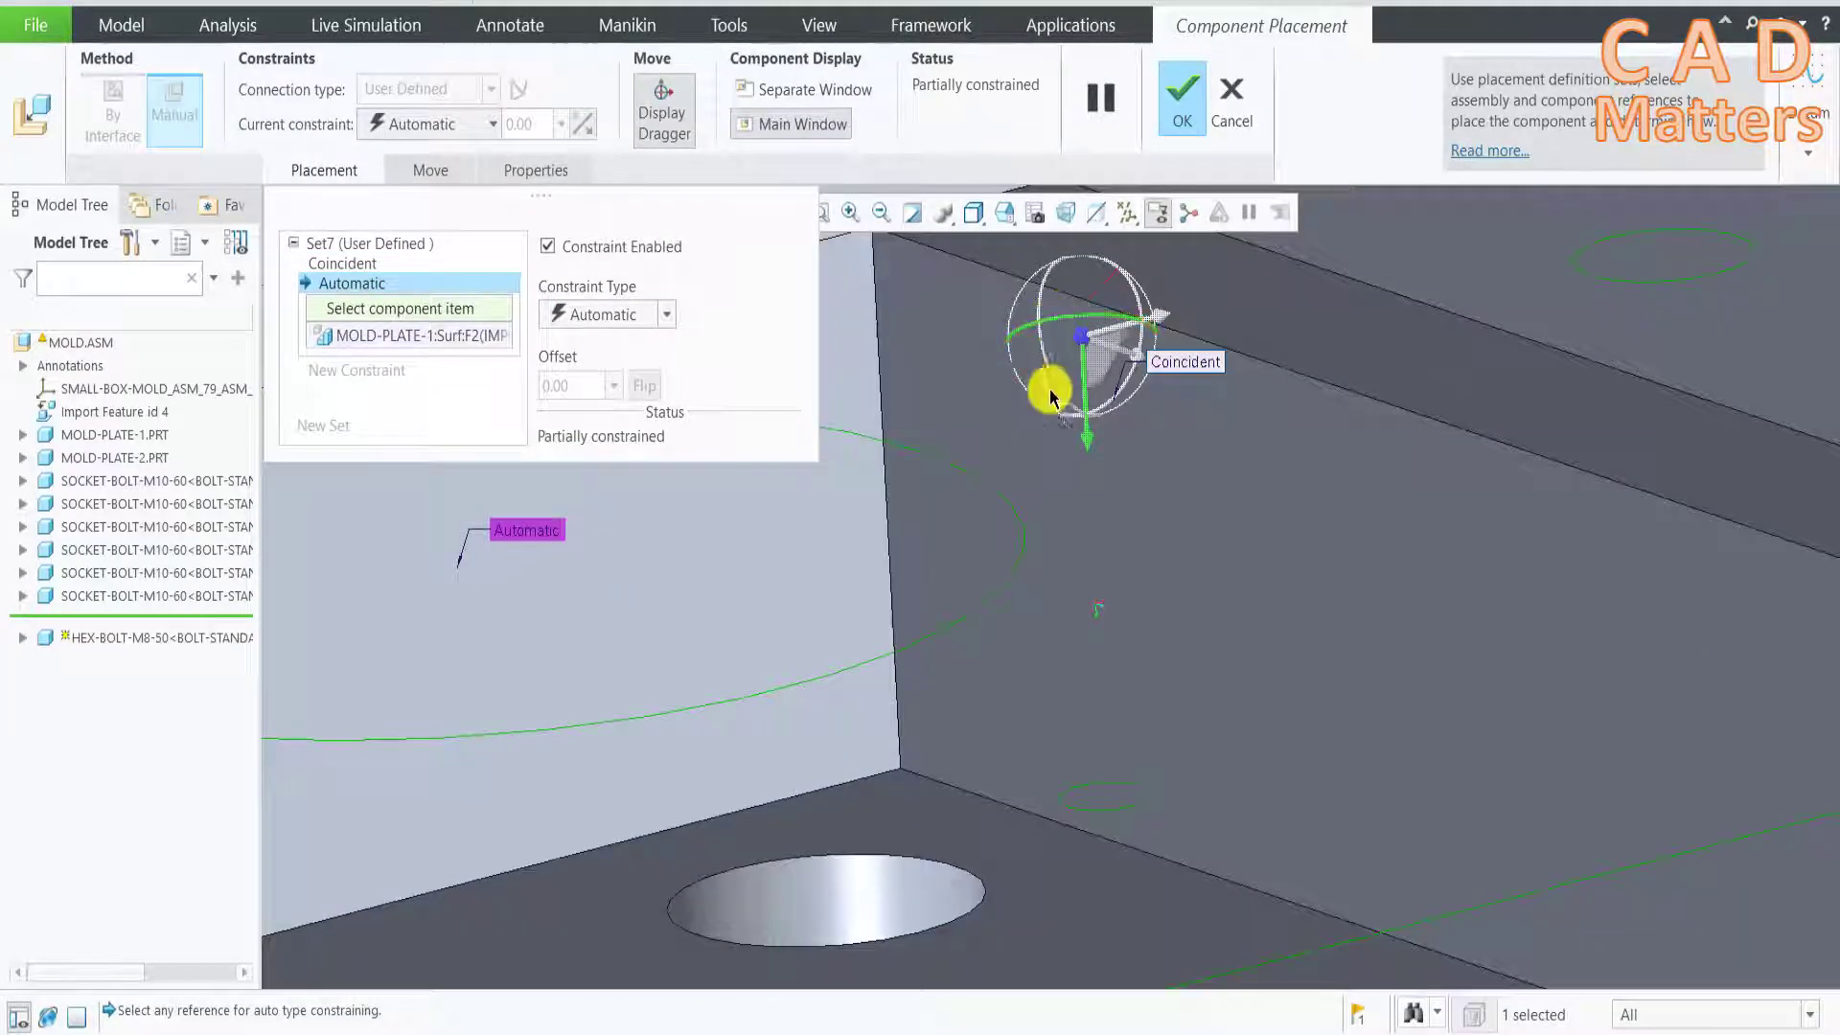
pyautogui.moveTo(1052, 390)
pyautogui.mouseDown(button='middle')
pyautogui.moveTo(1035, 418)
pyautogui.moveTo(1148, 572)
pyautogui.mouseUp(button='middle')
pyautogui.scroll(3, 1148, 572)
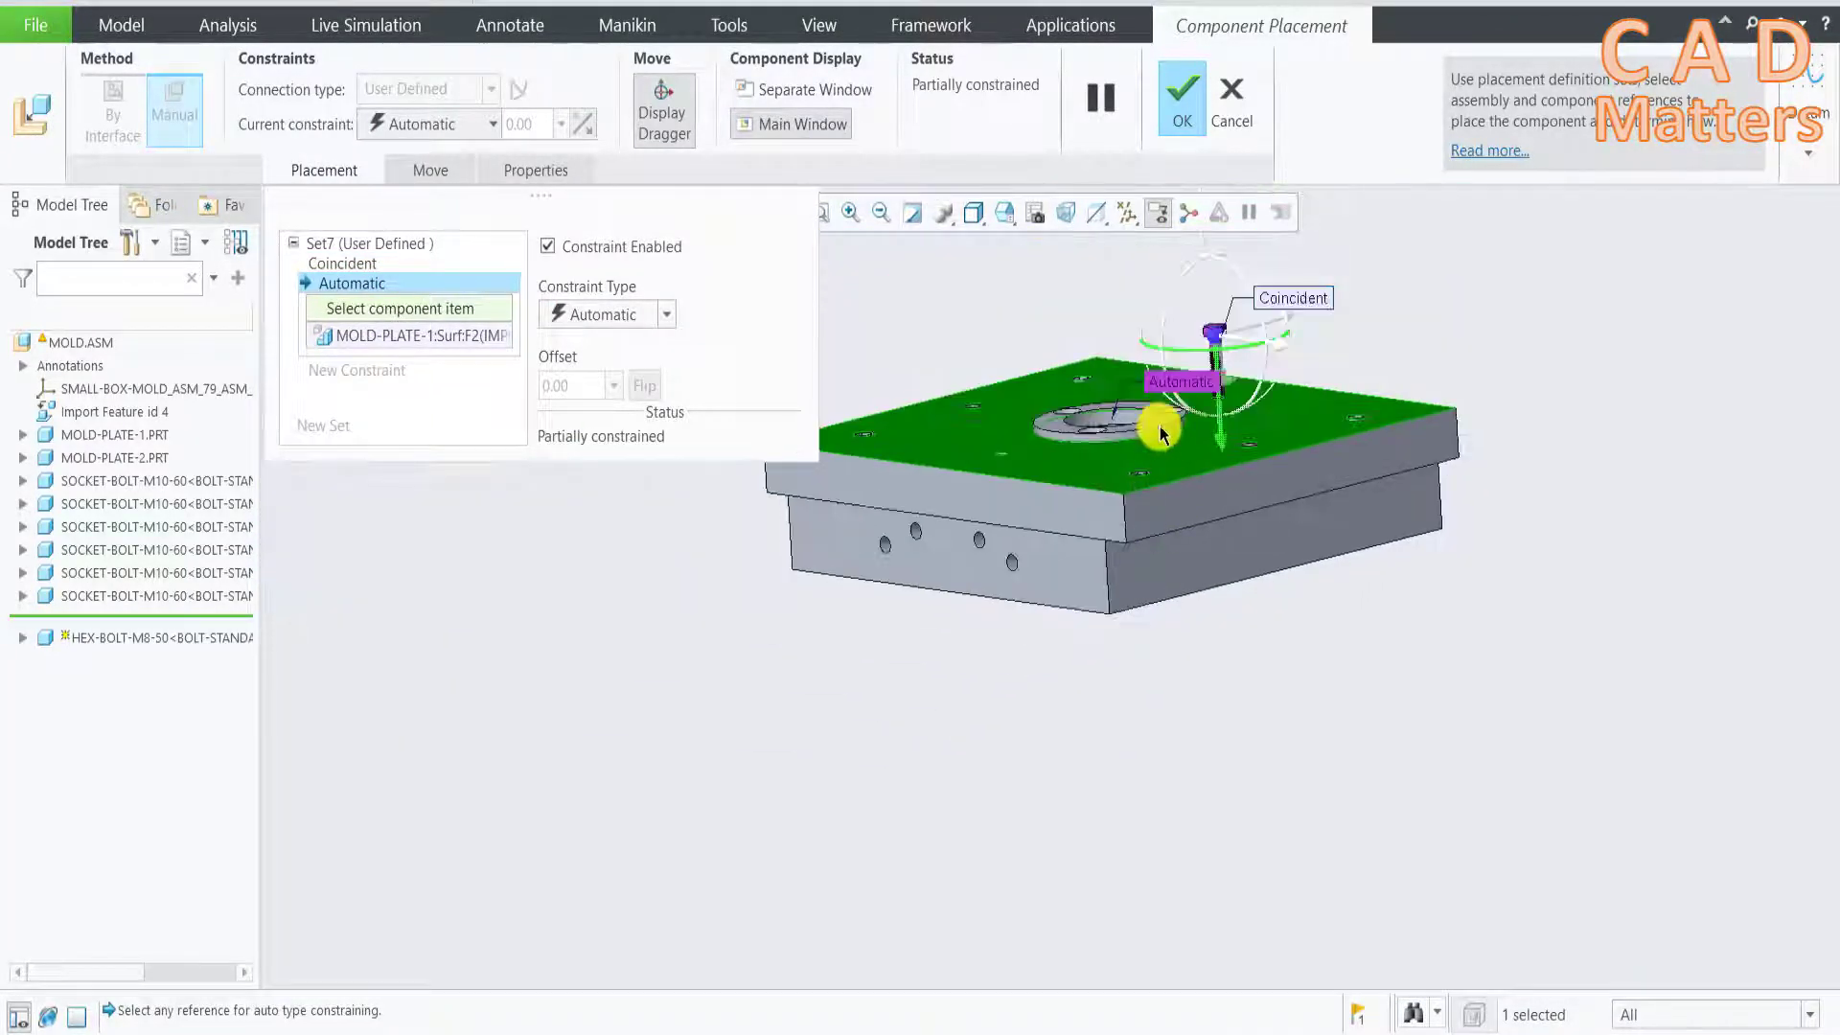
pyautogui.moveTo(1162, 412); pyautogui.dragTo(1195, 451, button='middle')
pyautogui.scroll(-2, 1195, 451)
pyautogui.scroll(-2, 1170, 480)
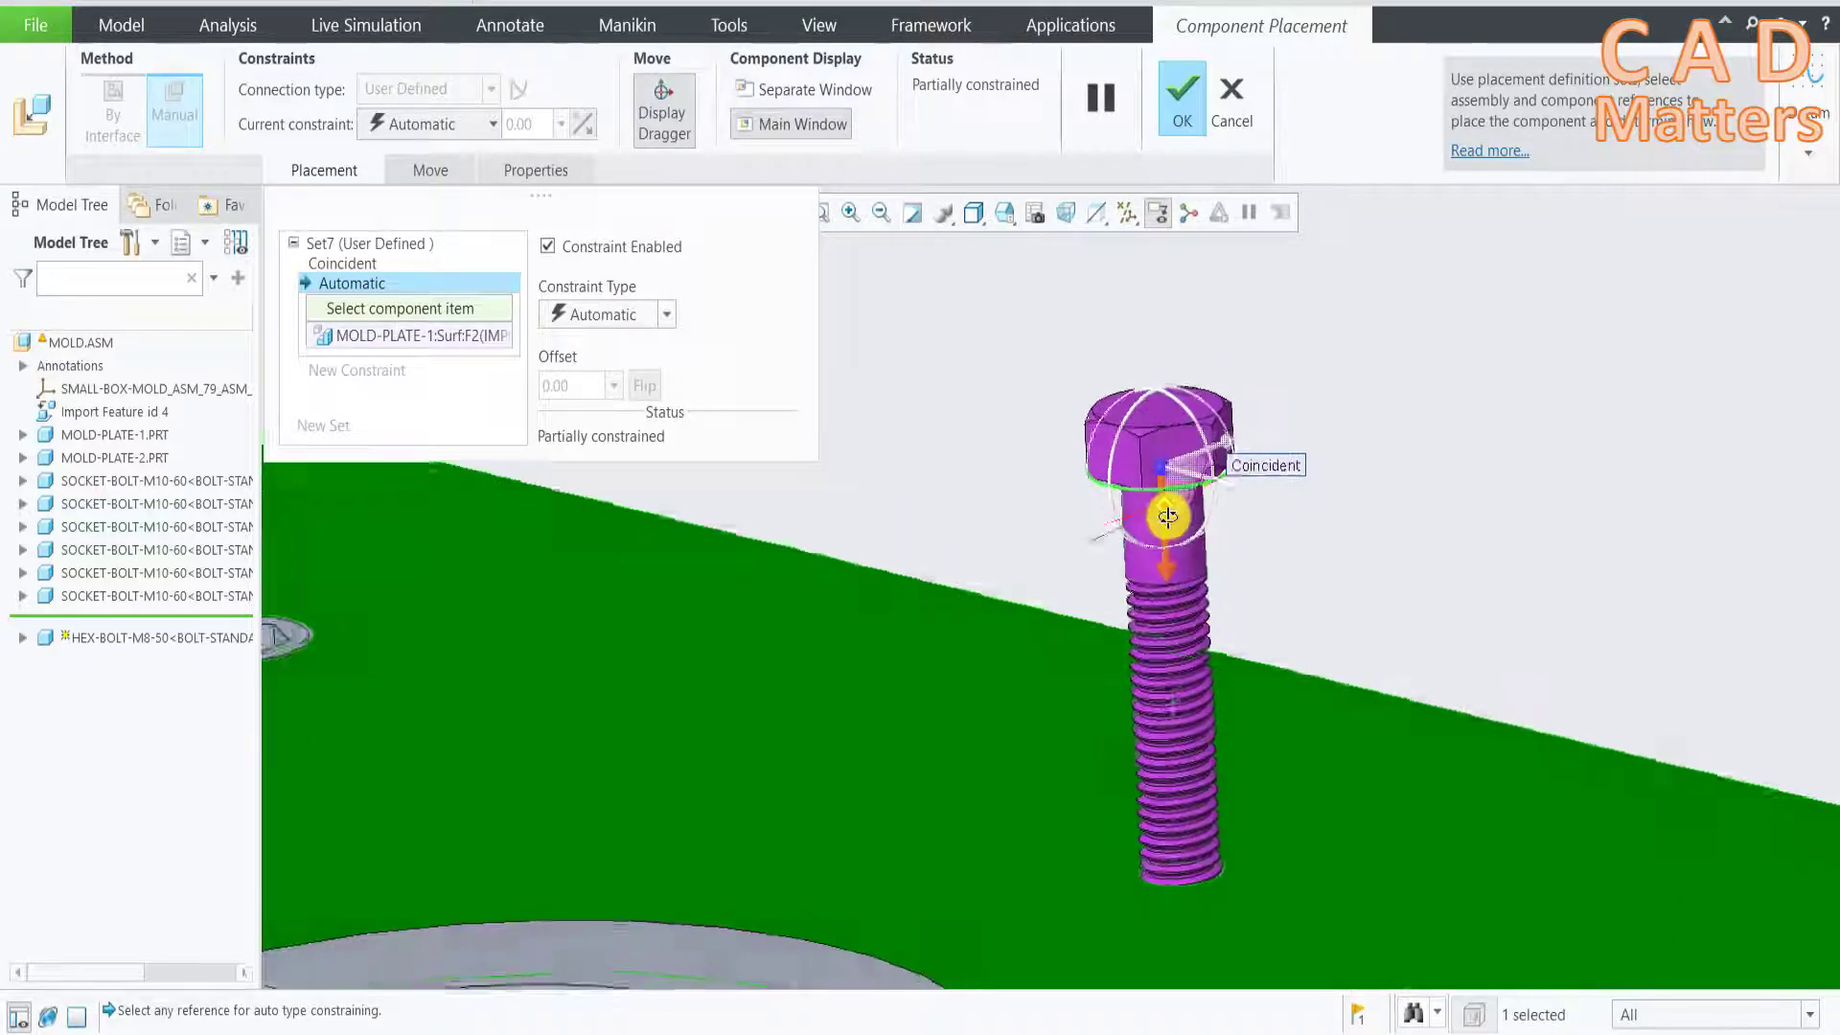
pyautogui.scroll(-1, 1211, 464)
pyautogui.scroll(-1, 1162, 513)
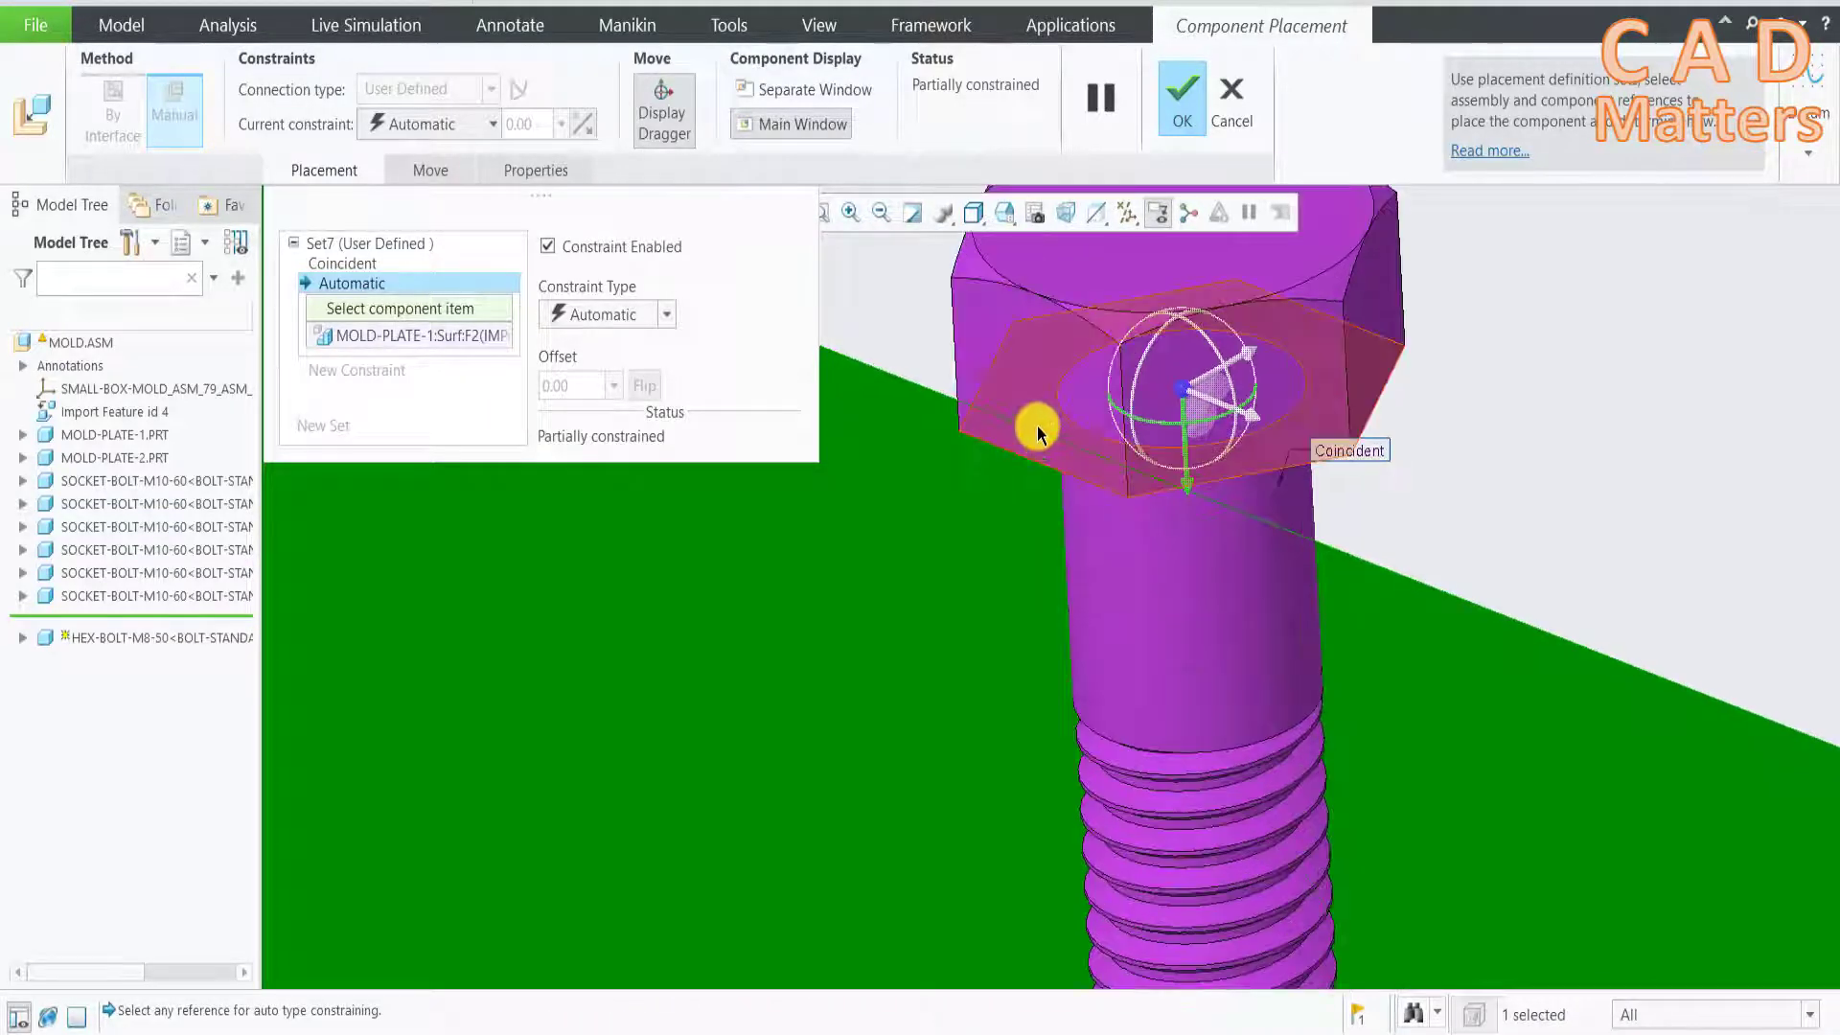
# Make the hex bolt head Coincident with the plate so it sits flush, and accept
pyautogui.click(1037, 425)
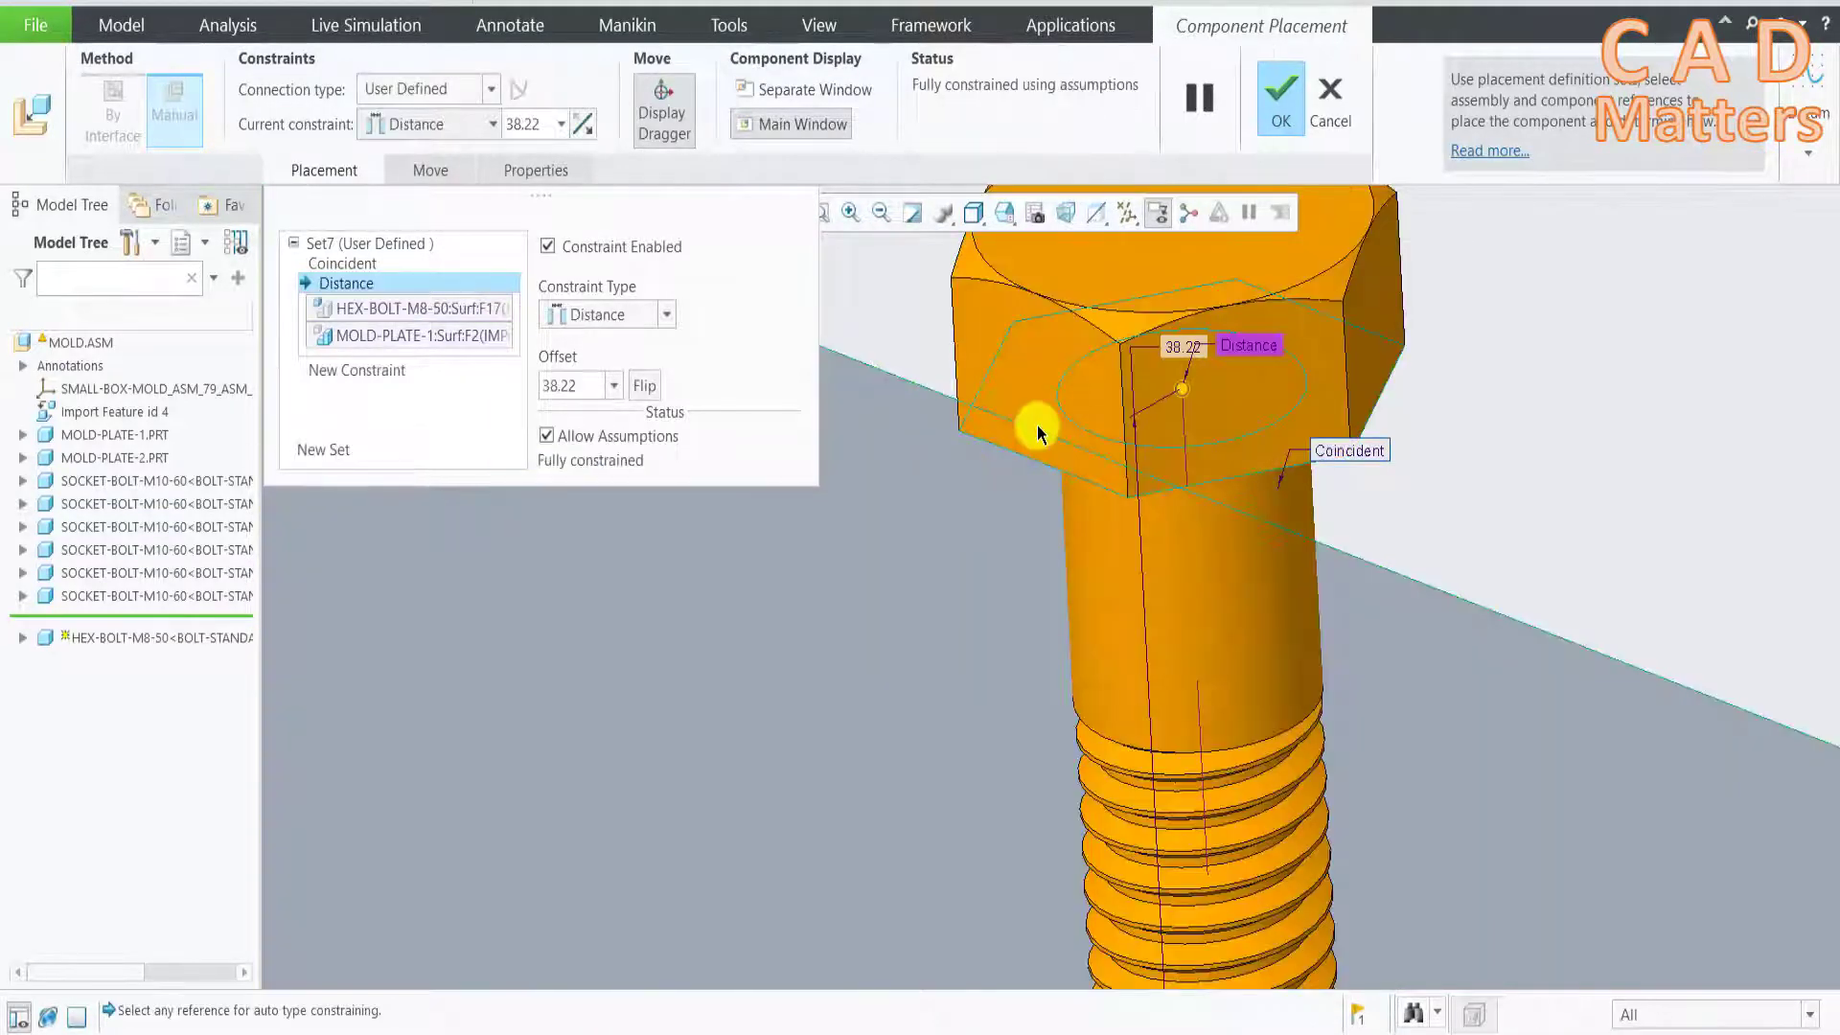
pyautogui.click(606, 316)
pyautogui.click(603, 412)
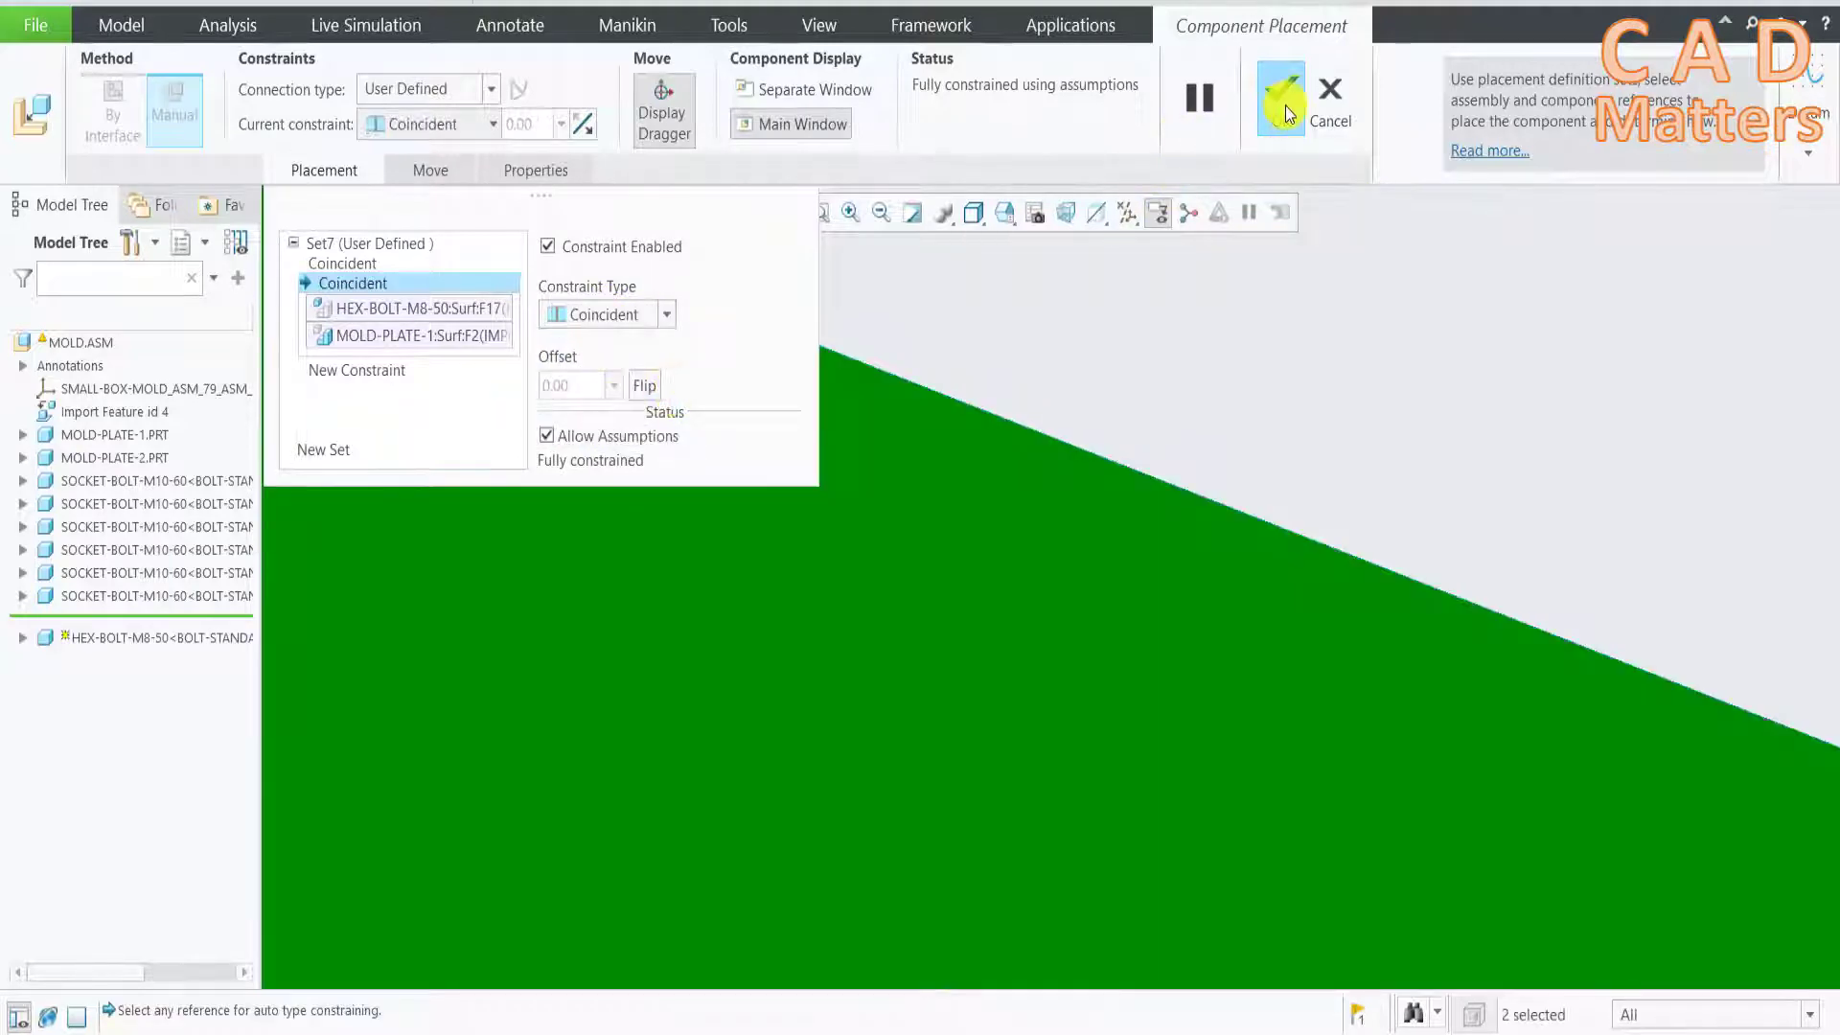
pyautogui.click(1285, 105)
pyautogui.scroll(2, 1209, 299)
# Dismiss the mass properties notification and start a Repeat of the hex bolt
pyautogui.scroll(2, 1257, 336)
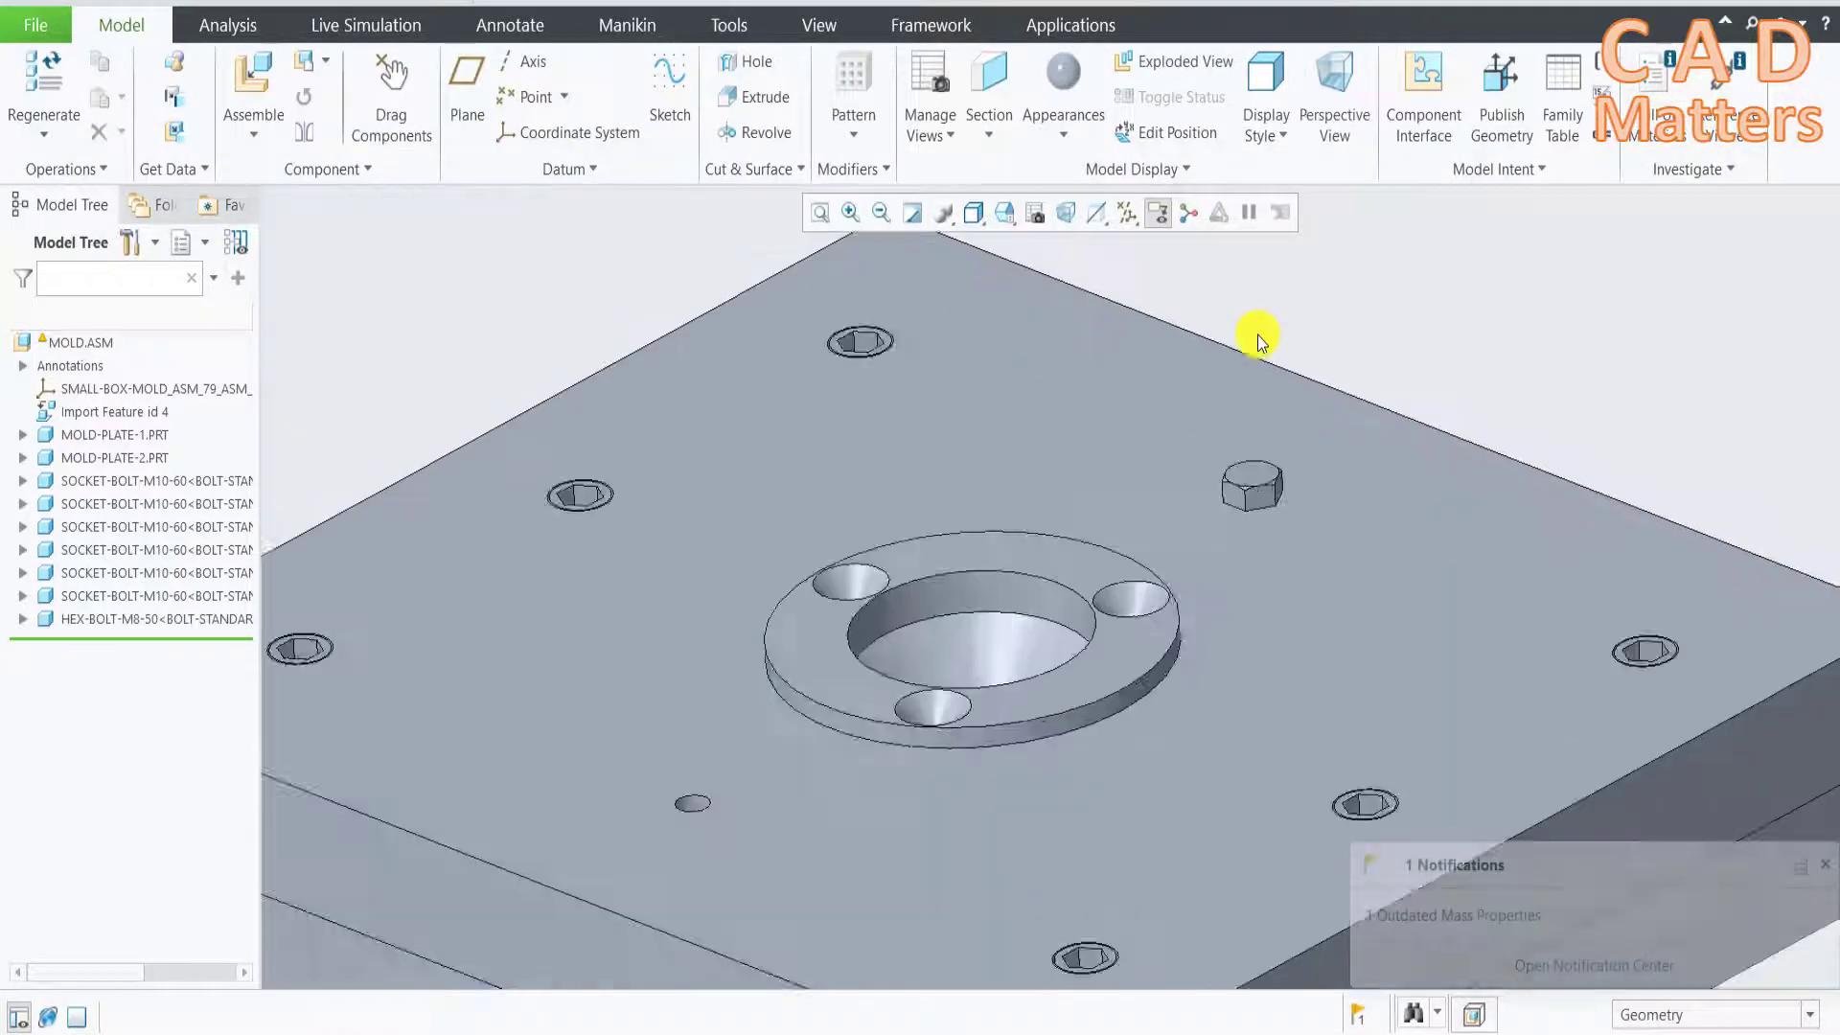
pyautogui.scroll(3, 1257, 335)
pyautogui.moveTo(1256, 398); pyautogui.dragTo(1233, 443, button='middle')
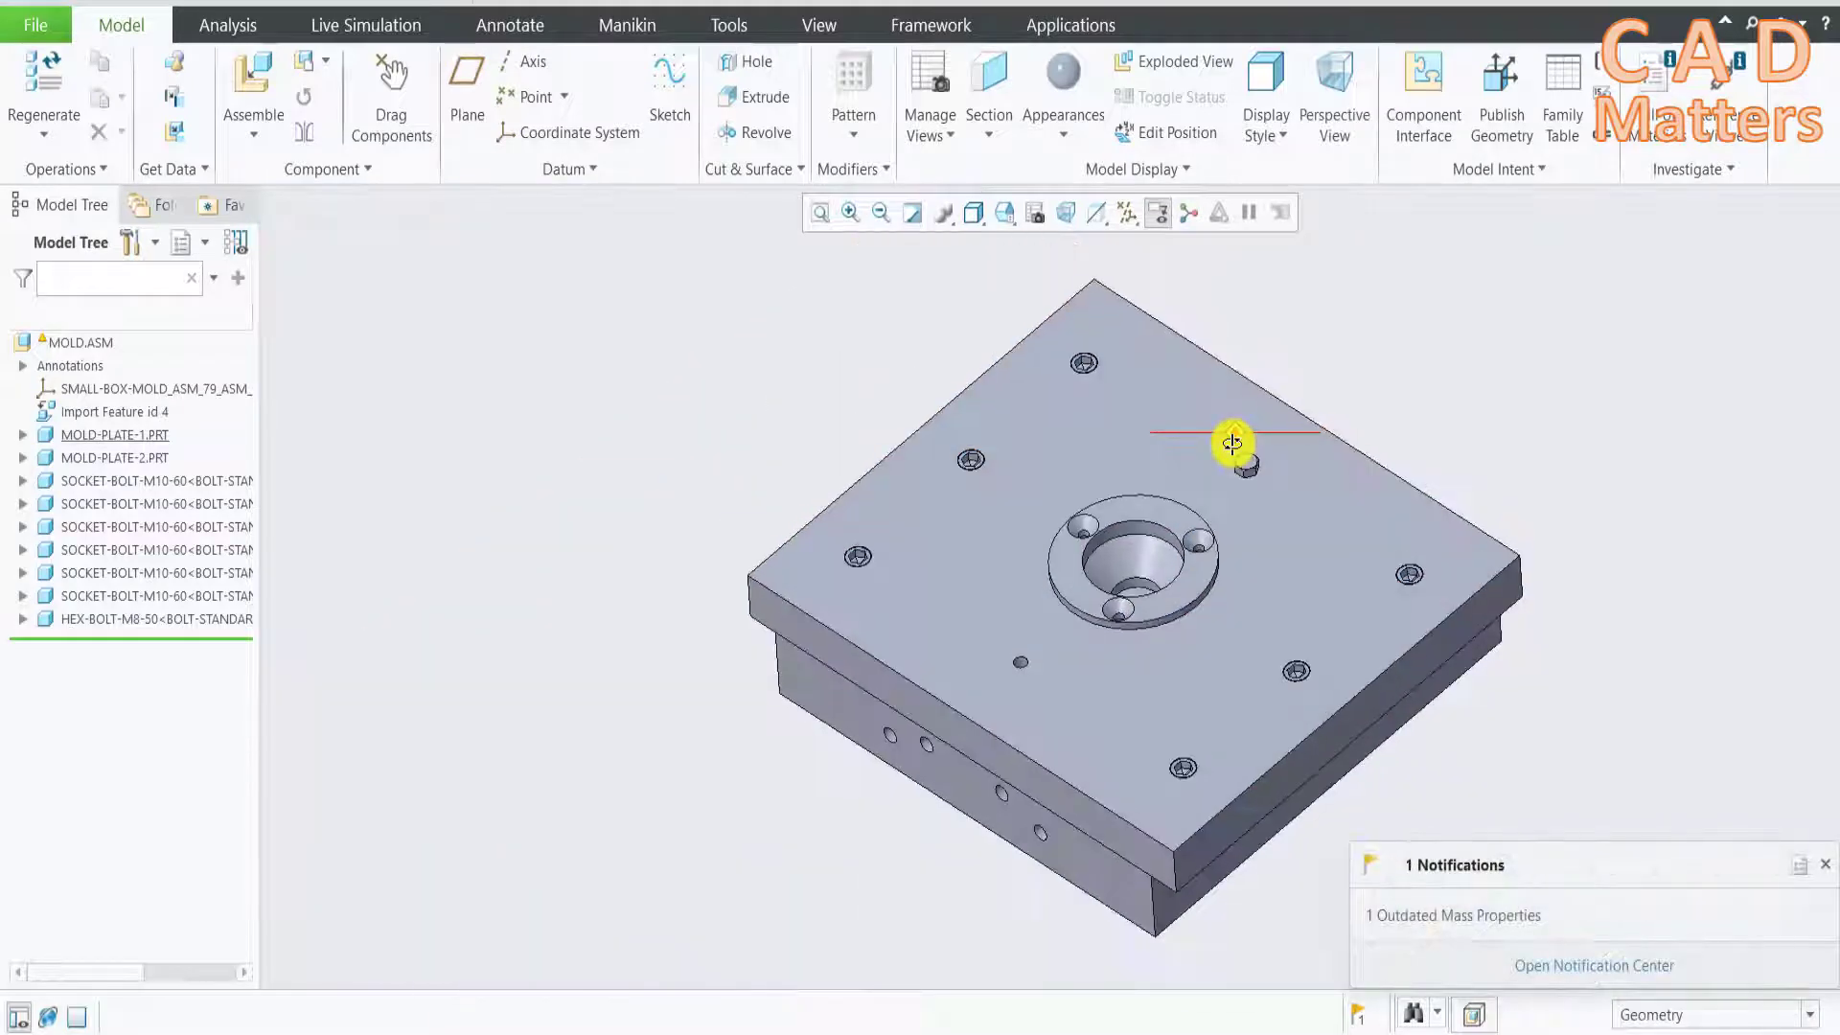
pyautogui.keyDown('shift'); pyautogui.moveTo(1240, 530); pyautogui.dragTo(1121, 501, button='middle'); pyautogui.keyUp('shift')
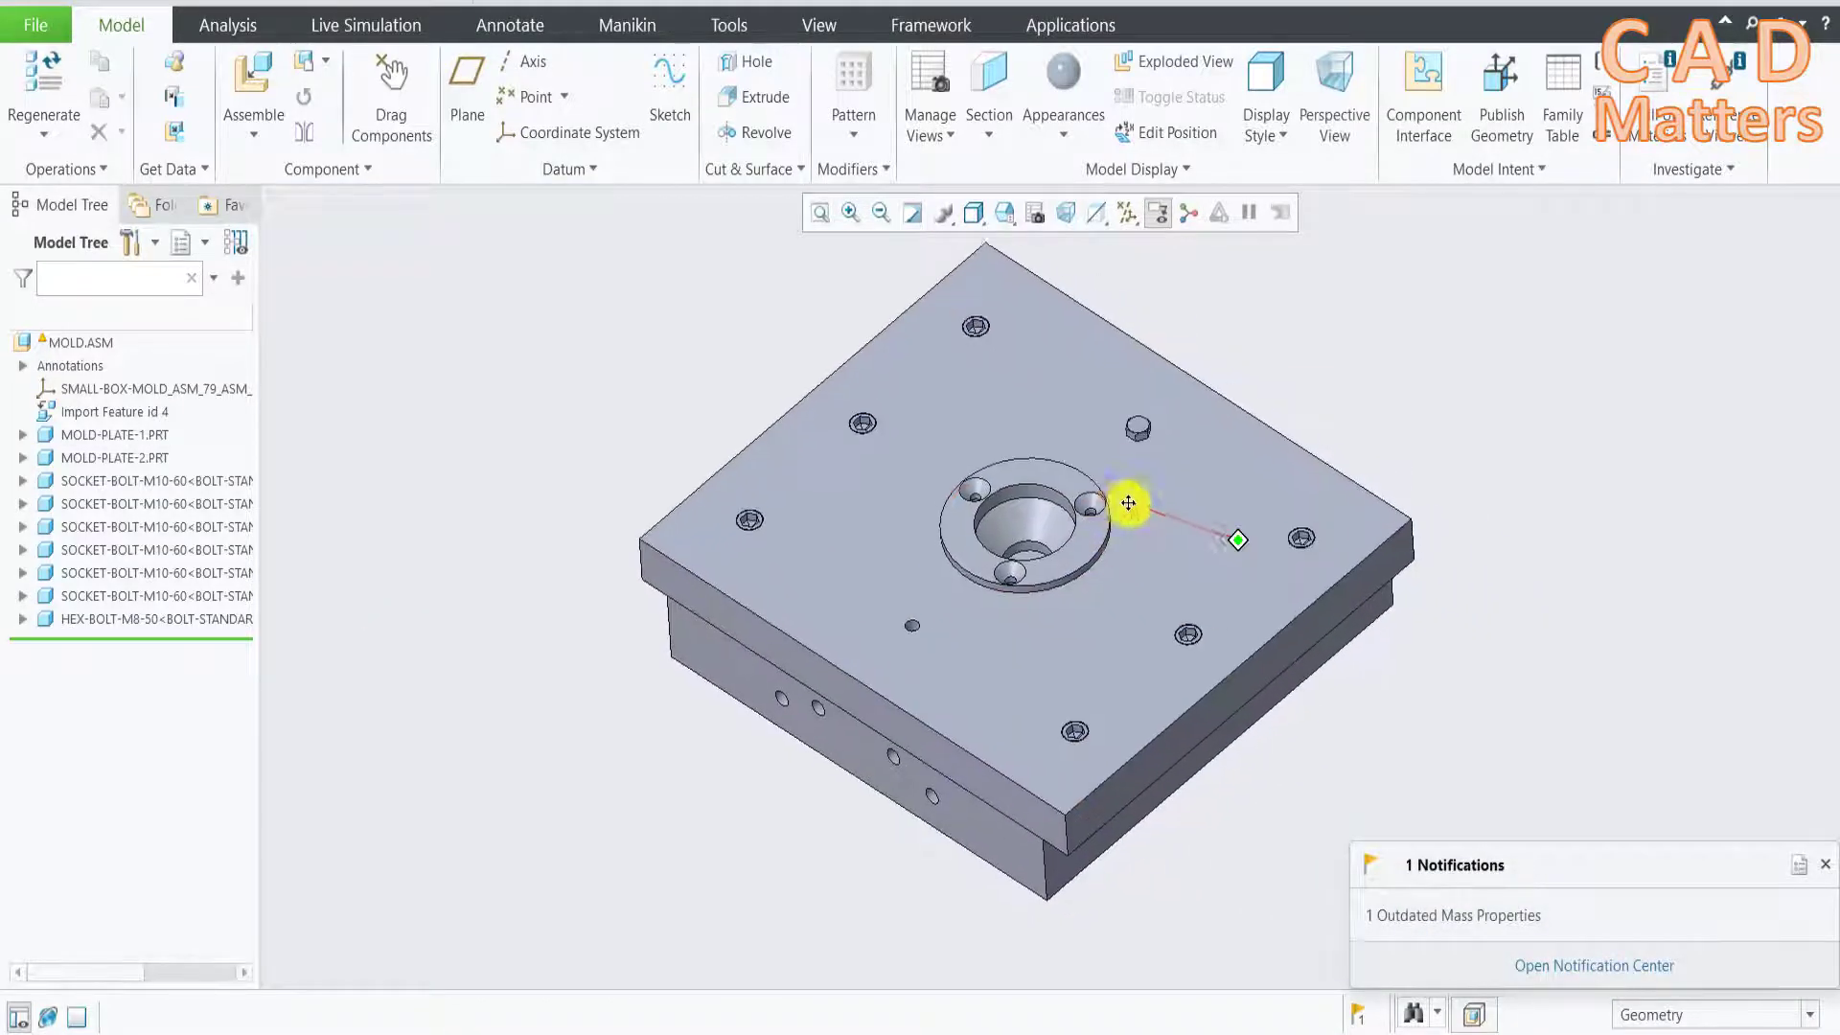
pyautogui.click(1827, 866)
pyautogui.click(172, 619)
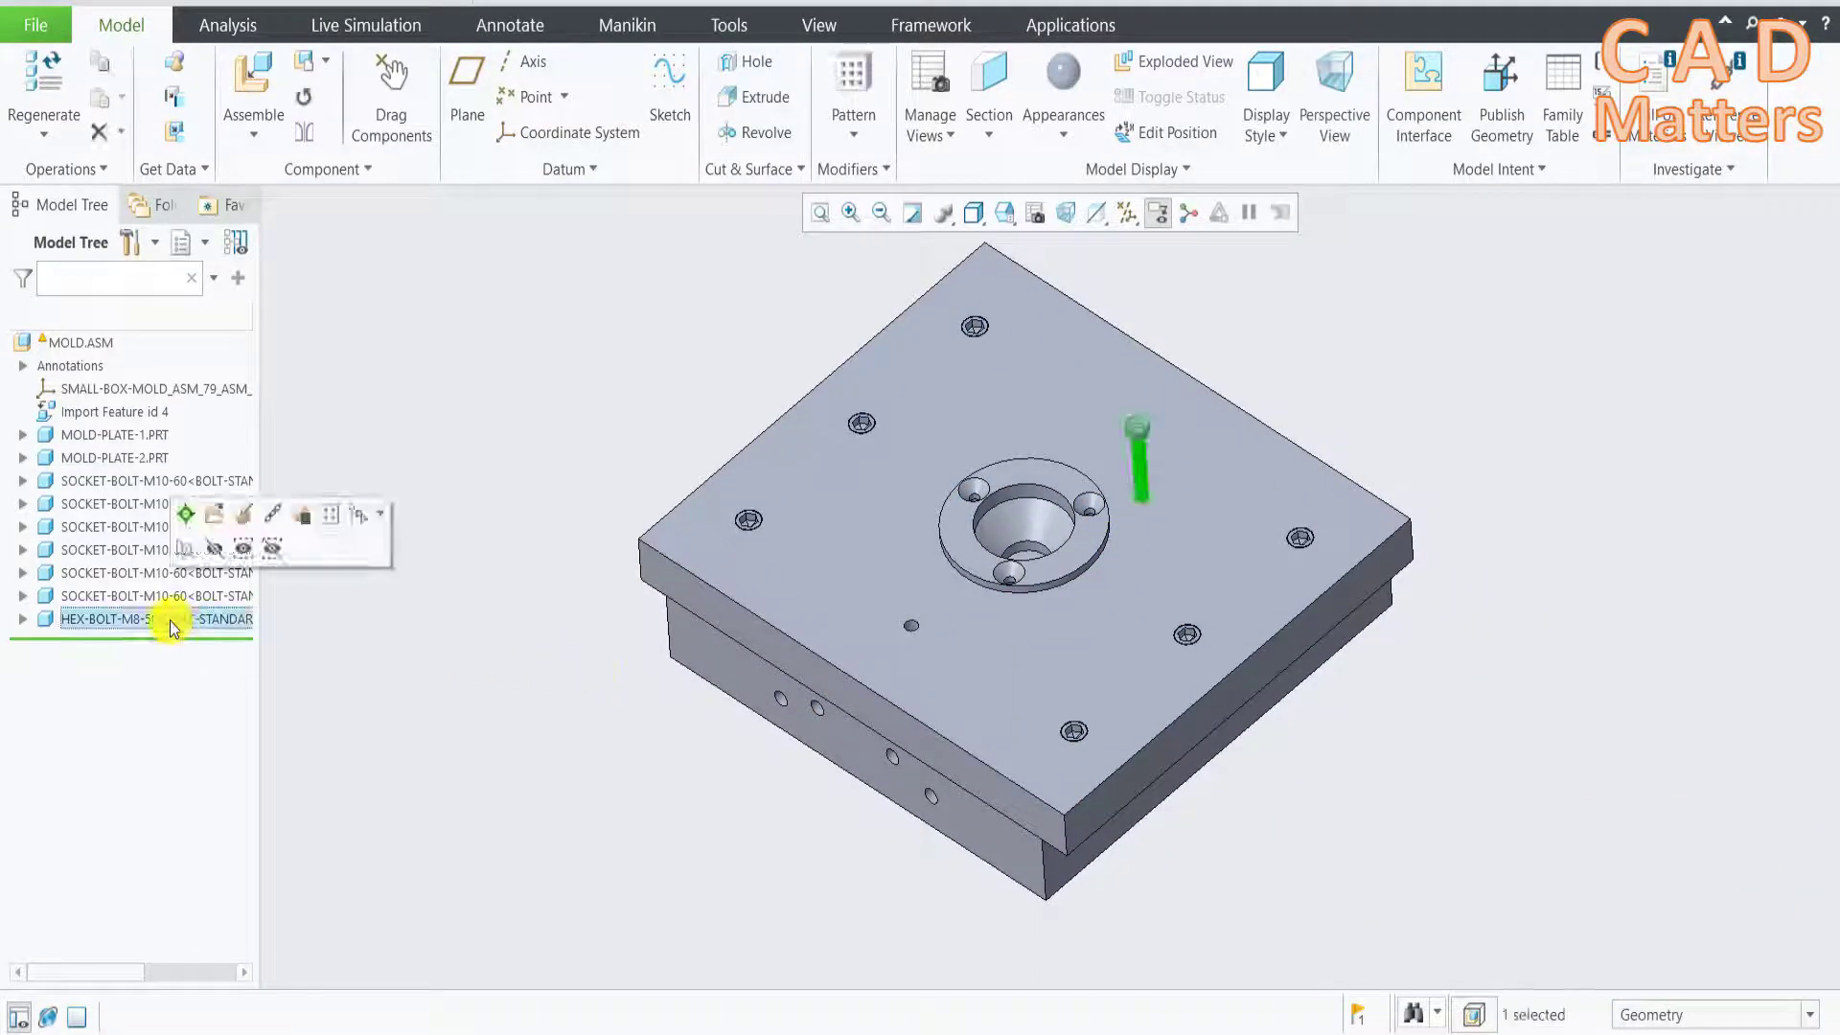
pyautogui.rightClick(170, 619)
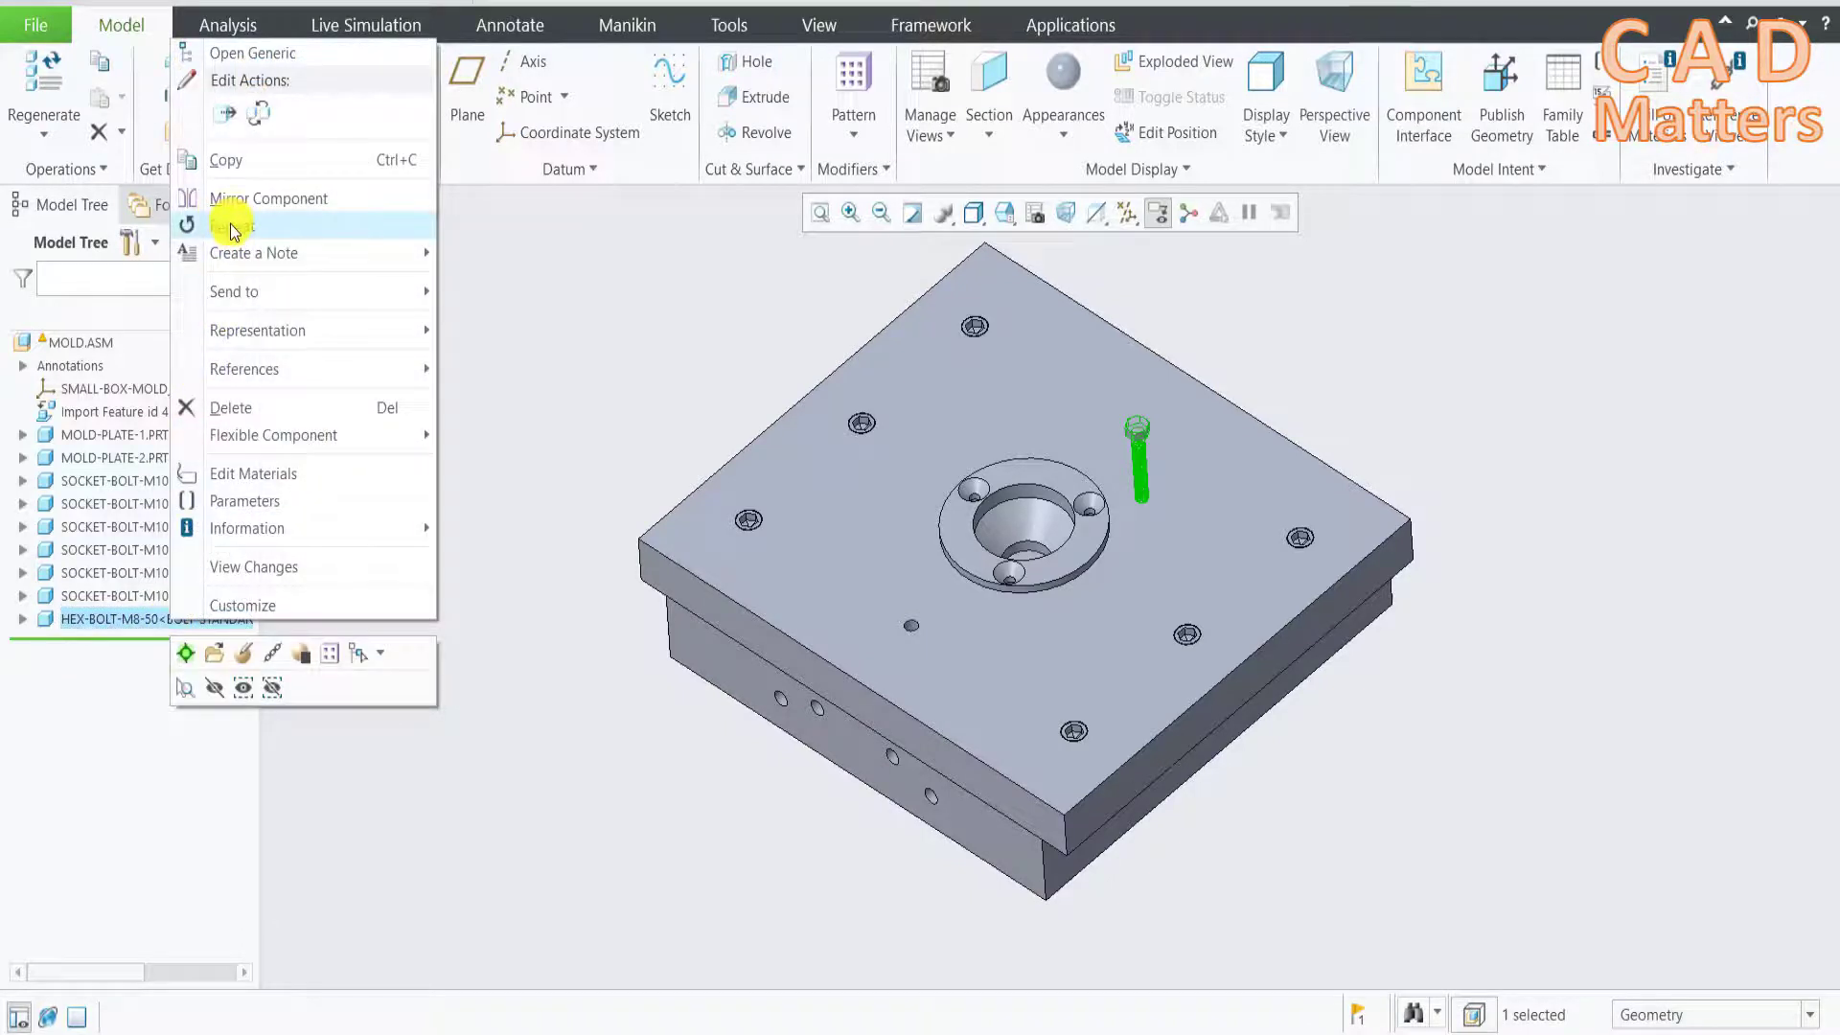
pyautogui.click(255, 234)
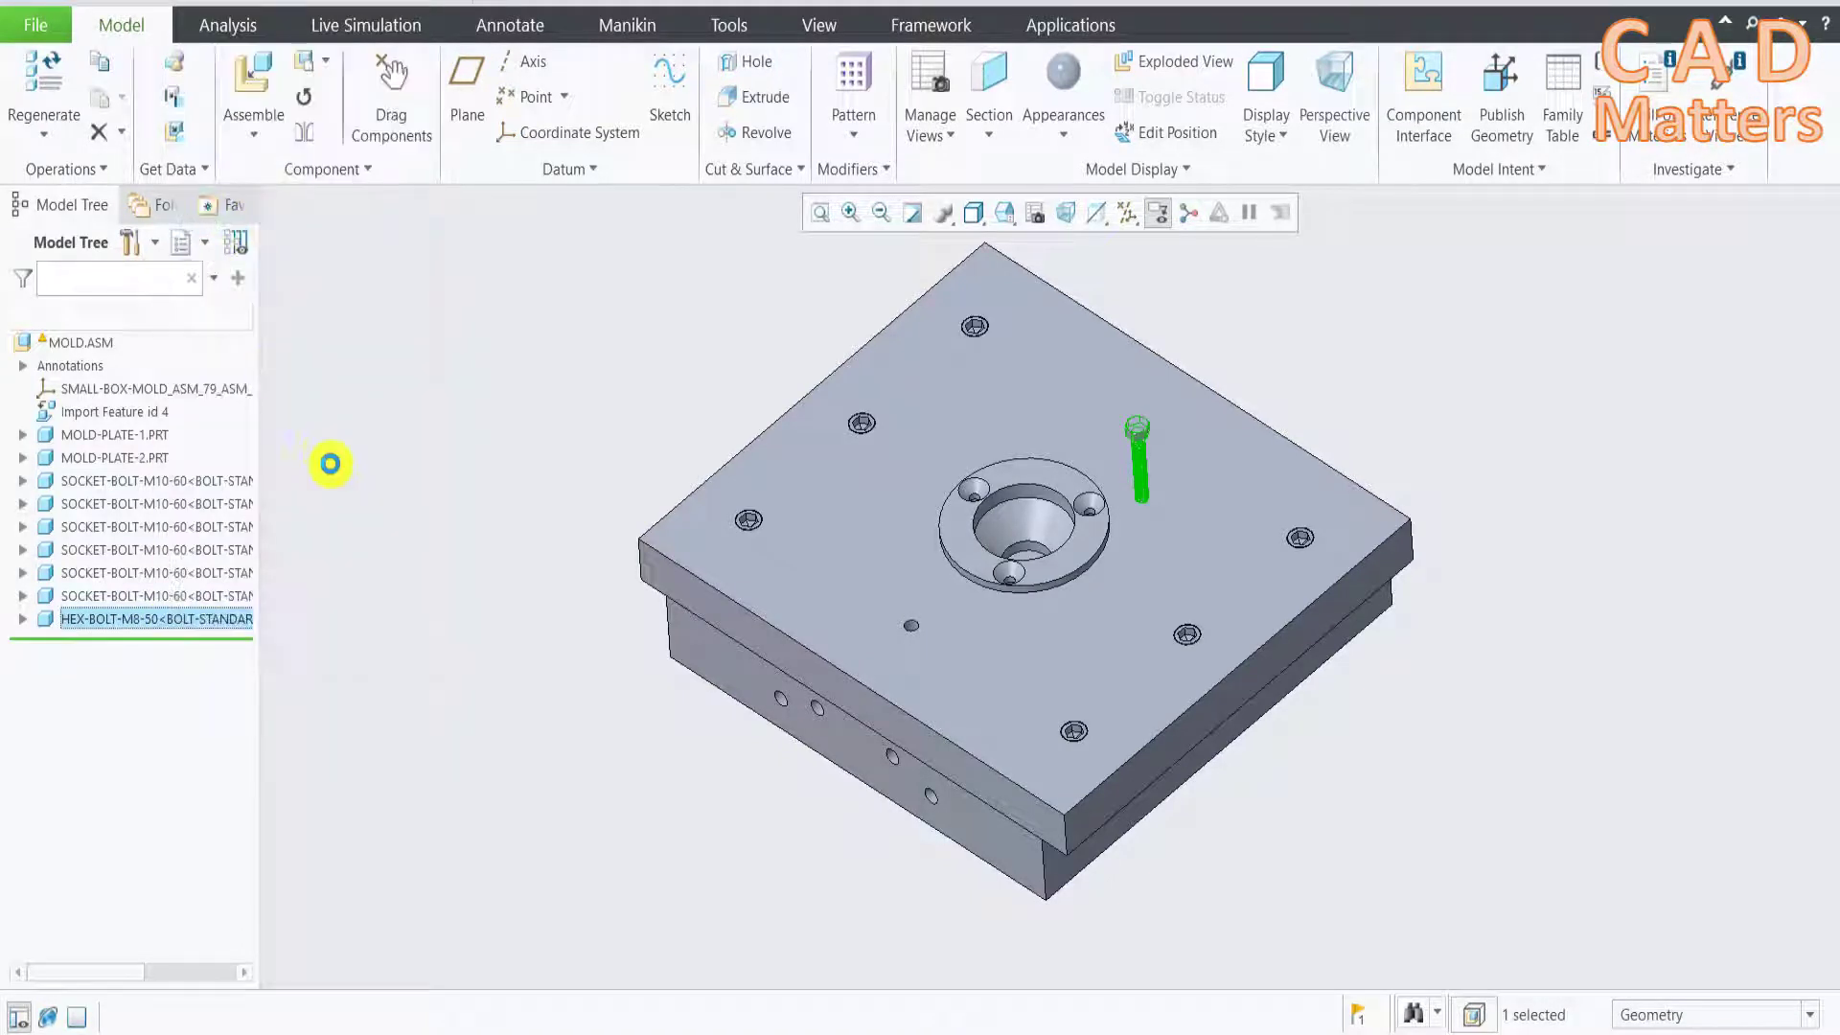
# Vary the first Coincident reference and place one hex bolt copy in another hole
pyautogui.click(1518, 412)
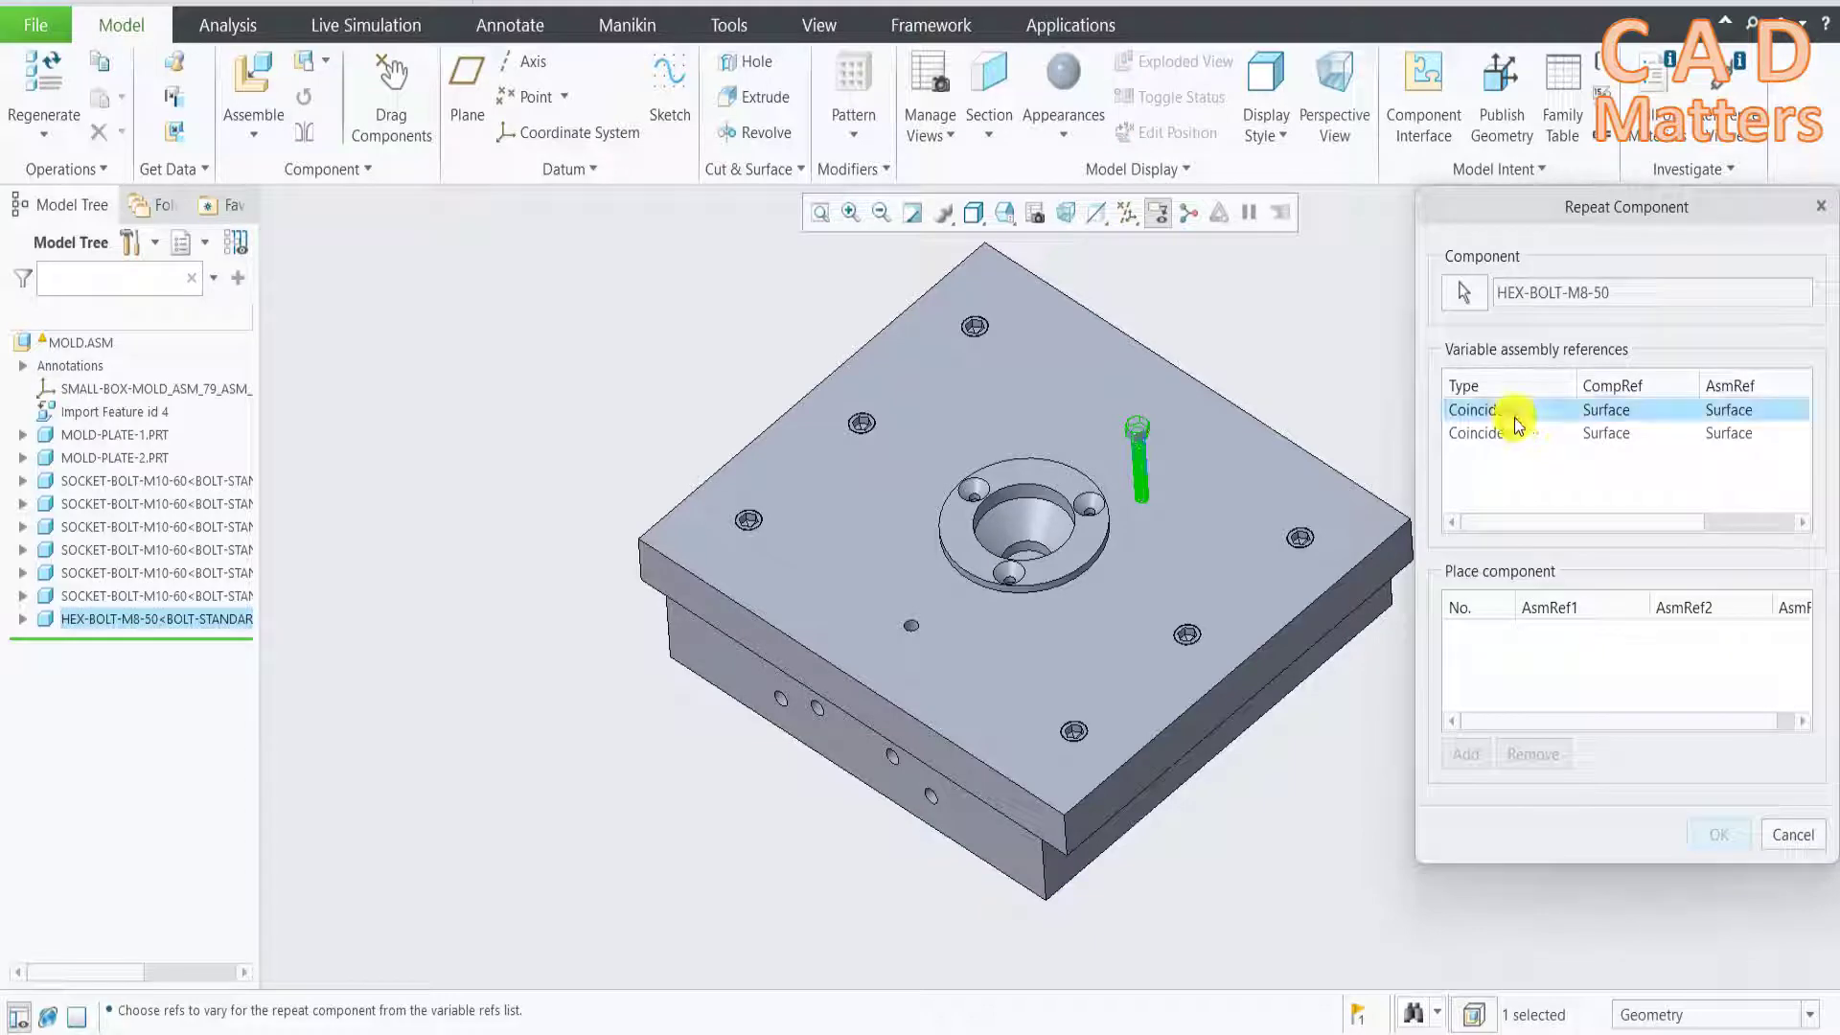
pyautogui.click(1464, 757)
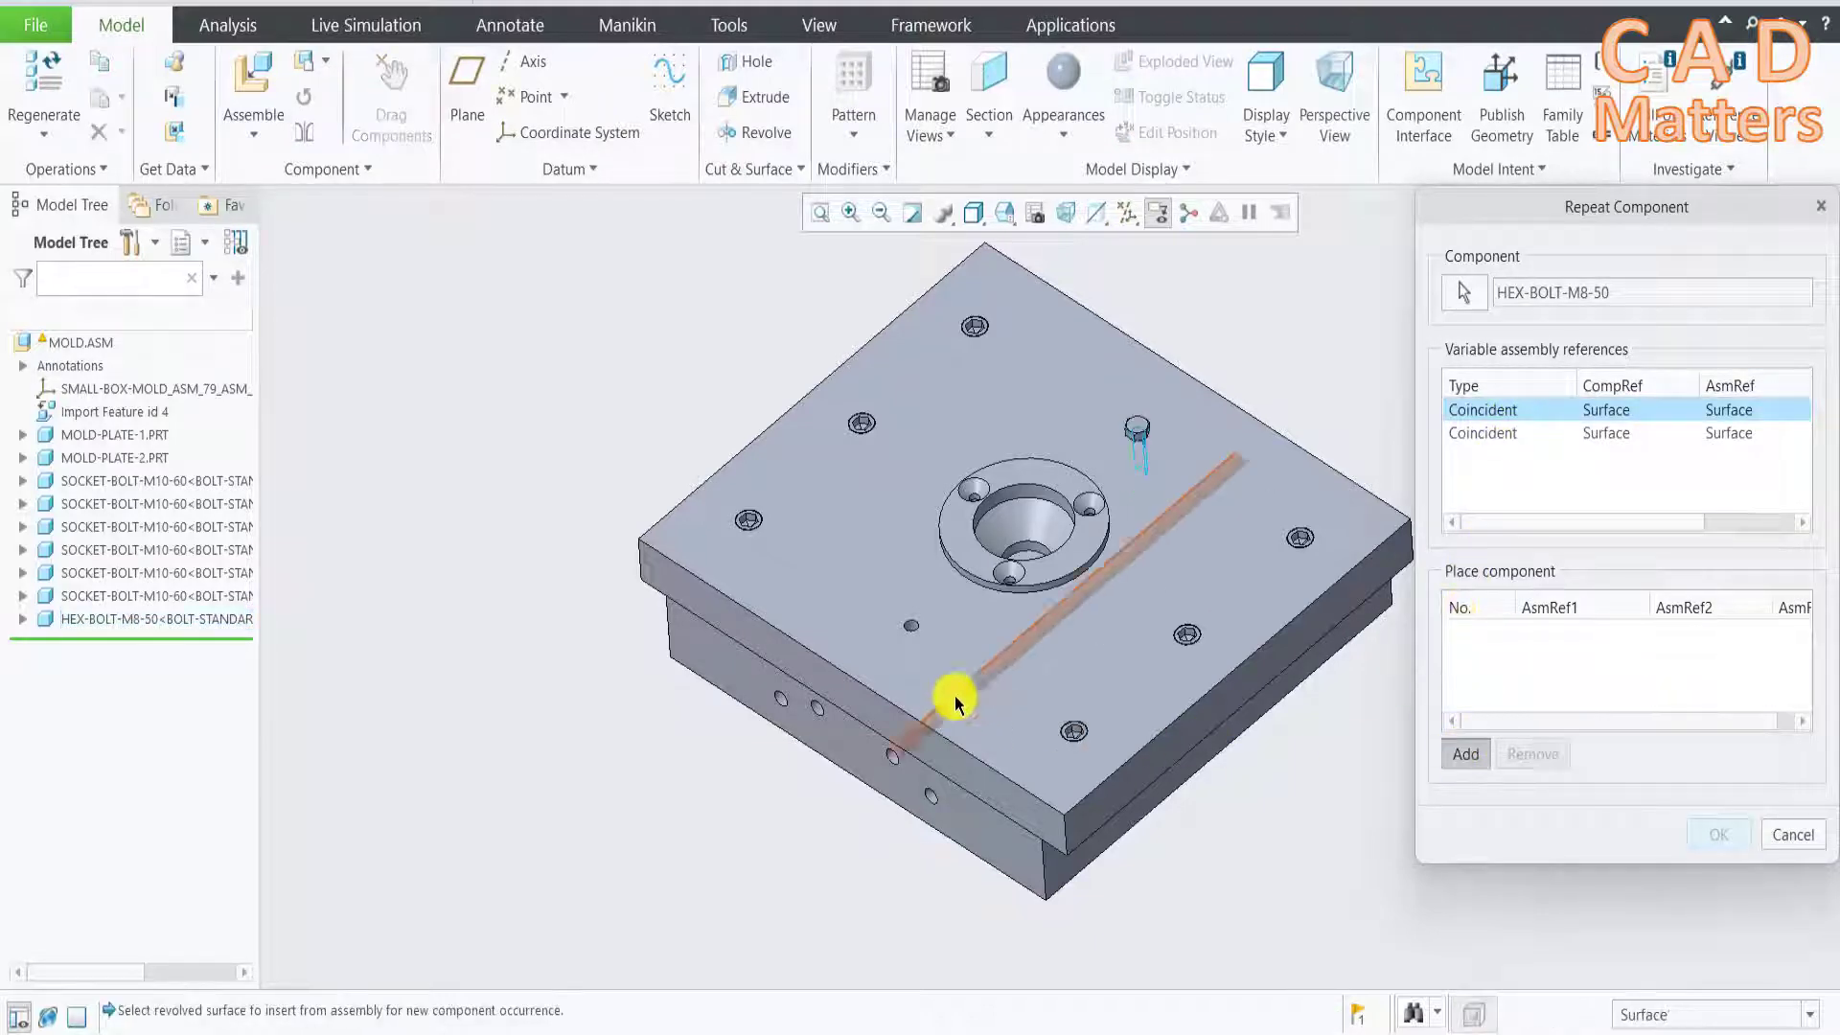
pyautogui.scroll(5, 933, 652)
pyautogui.click(867, 575)
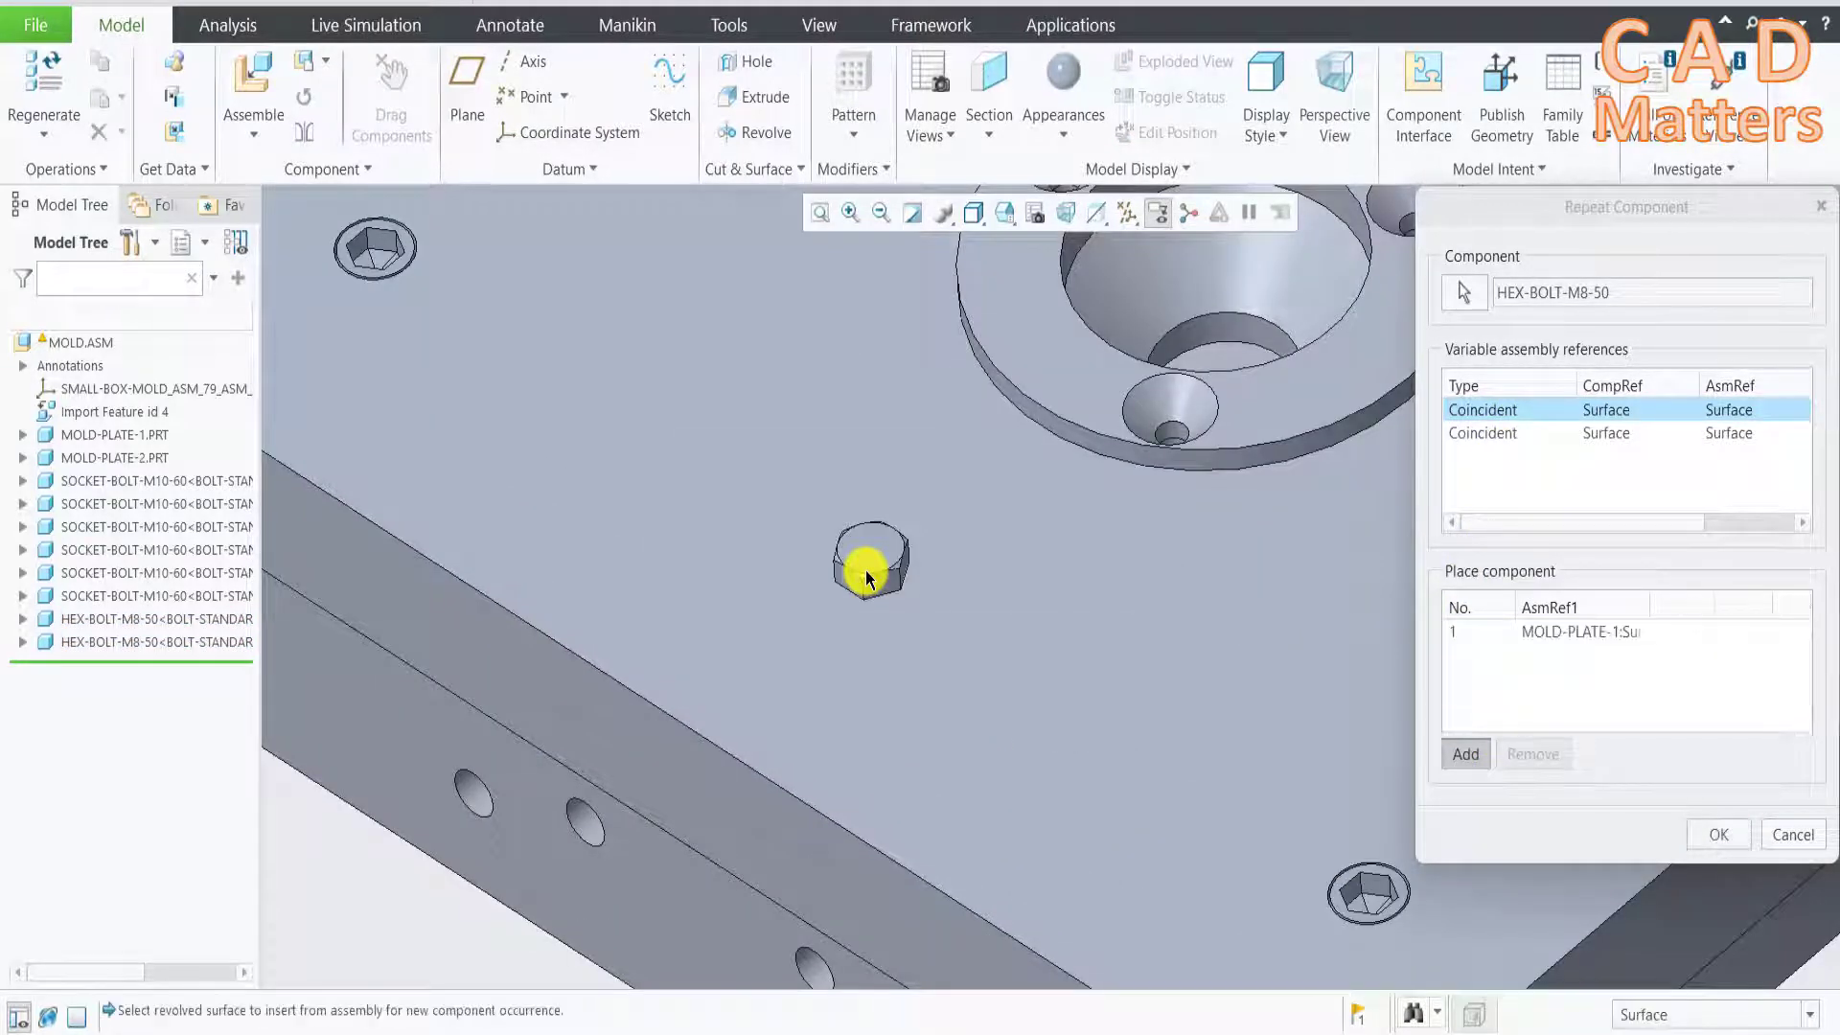
pyautogui.scroll(-5, 867, 575)
pyautogui.click(1725, 830)
pyautogui.scroll(-2, 1440, 583)
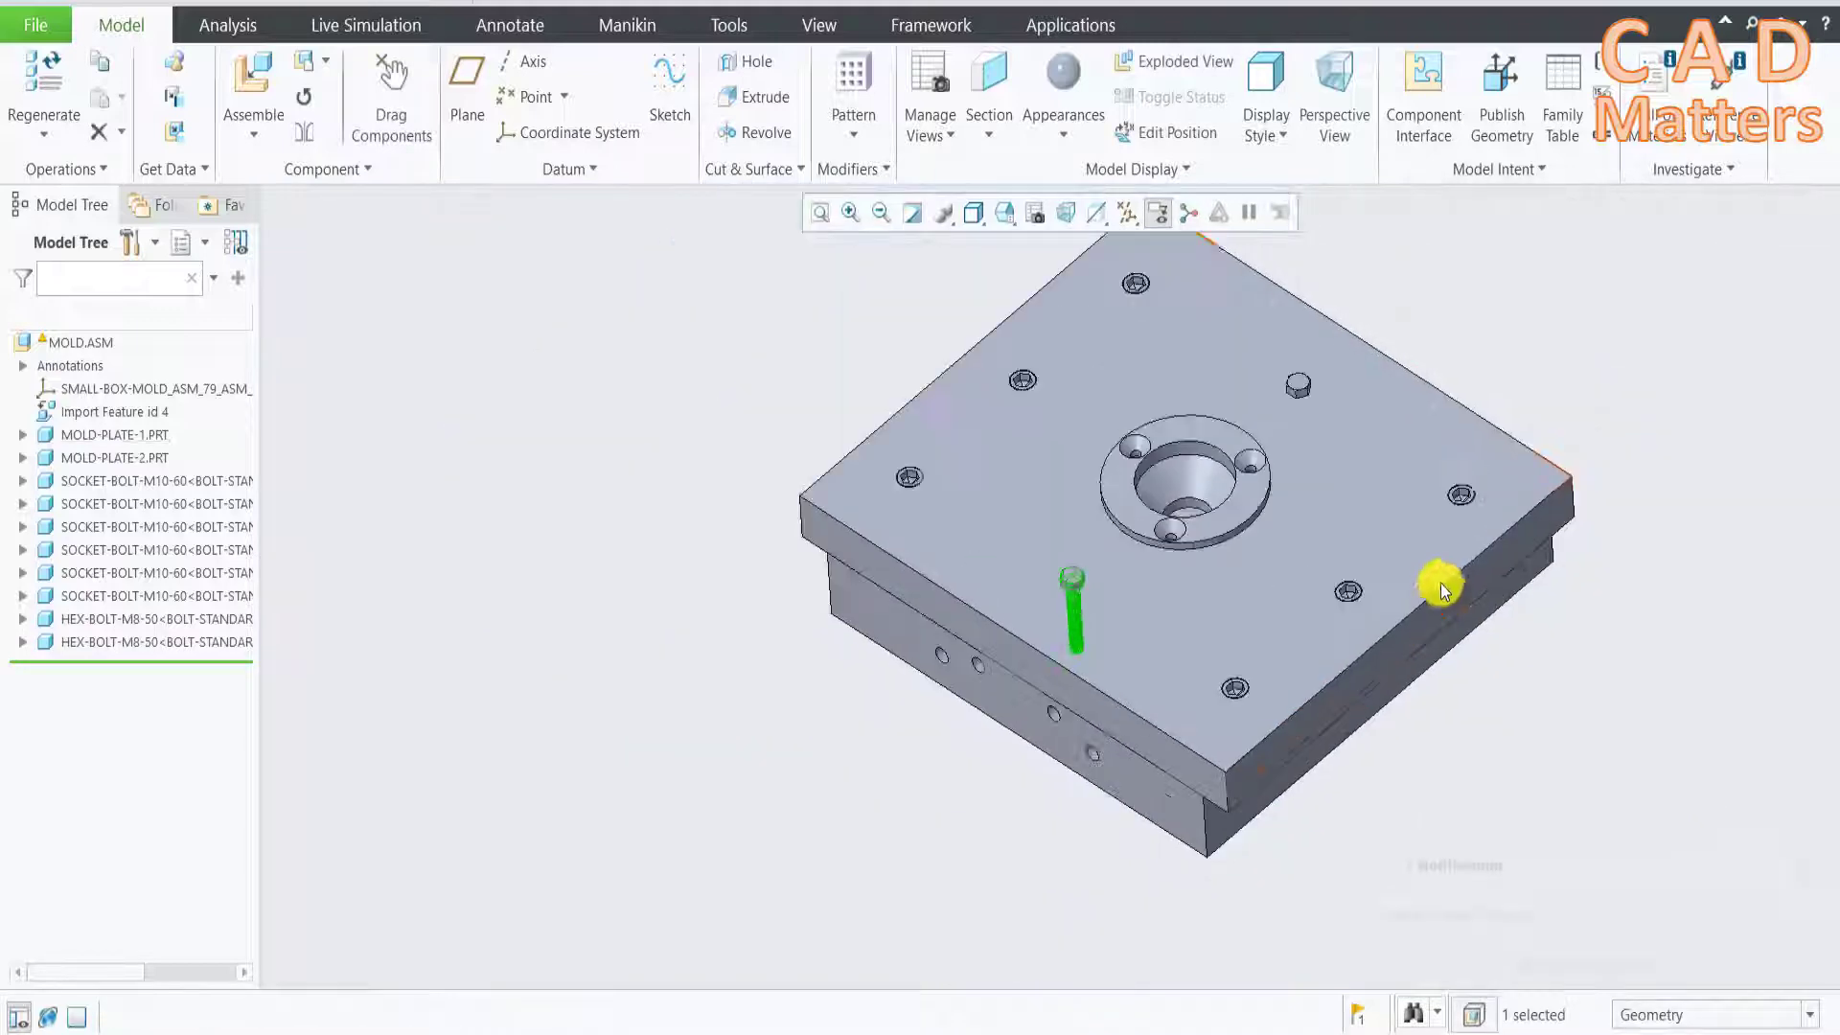
pyautogui.moveTo(1313, 448)
pyautogui.mouseDown(button='middle')
pyautogui.moveTo(997, 493)
pyautogui.moveTo(1006, 505)
pyautogui.mouseUp(button='middle')
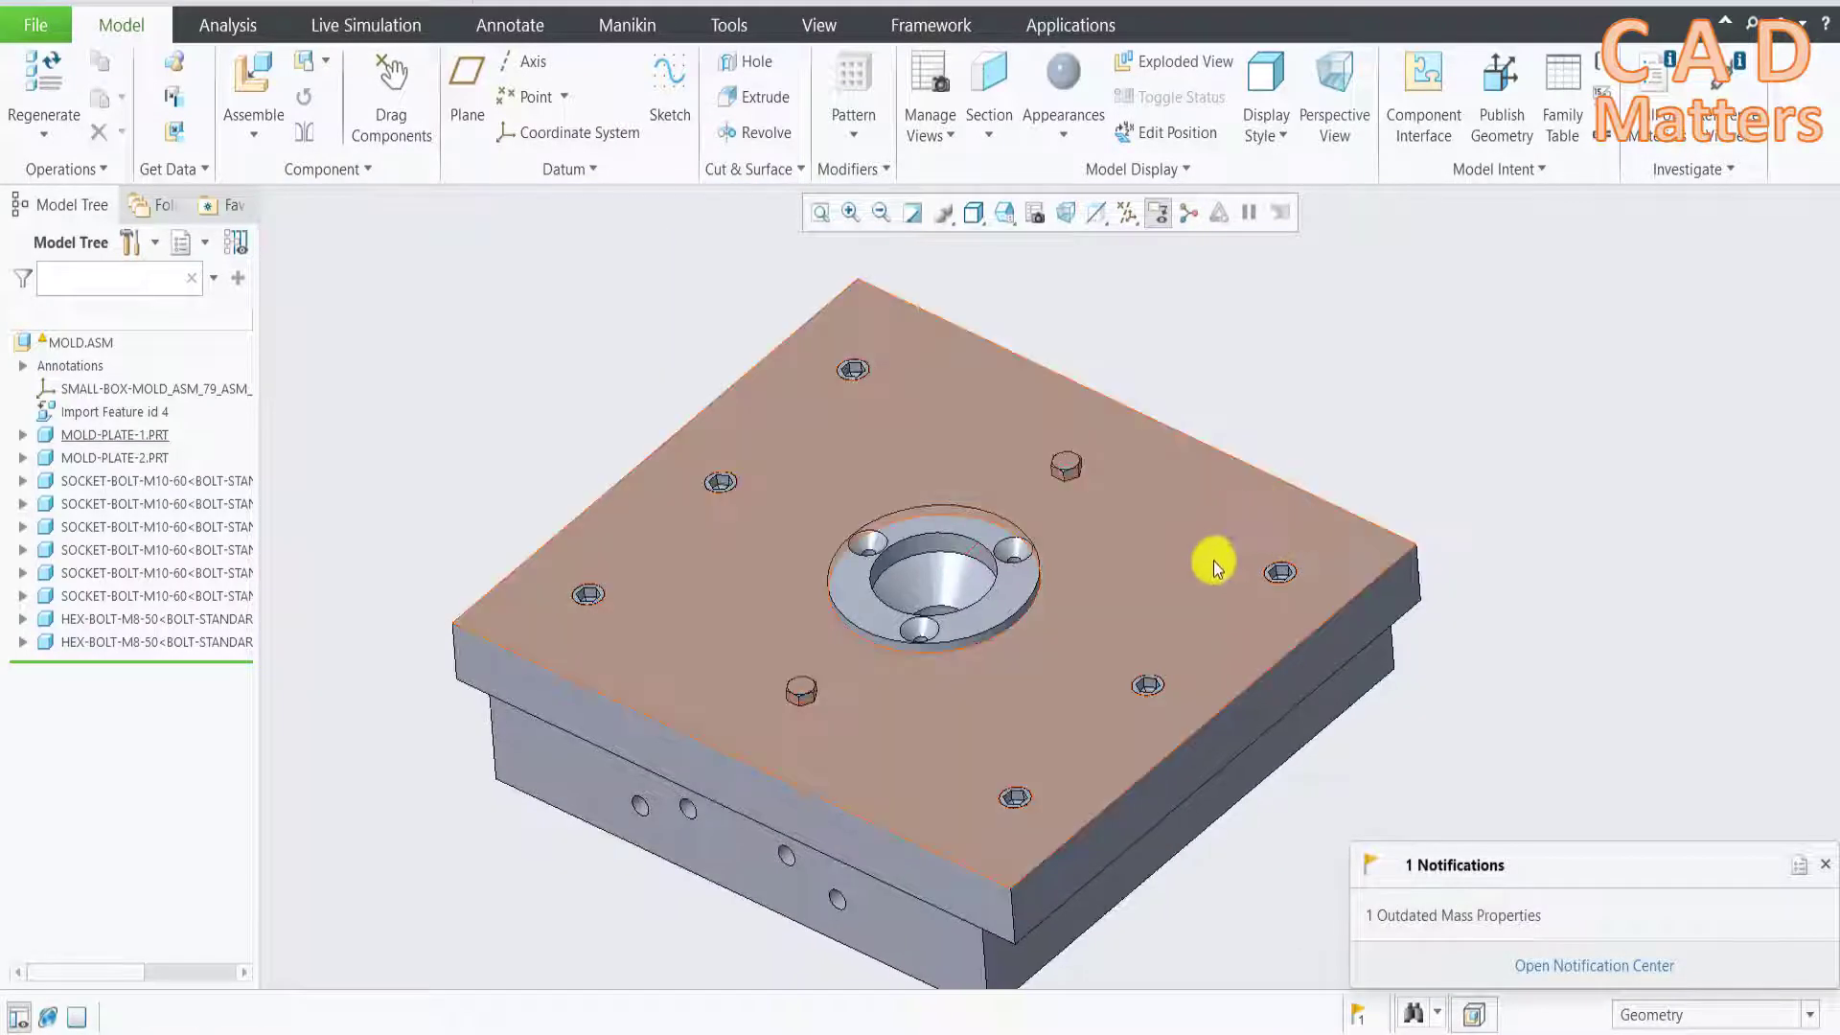
pyautogui.moveTo(971, 407); pyautogui.dragTo(940, 522, button='middle')
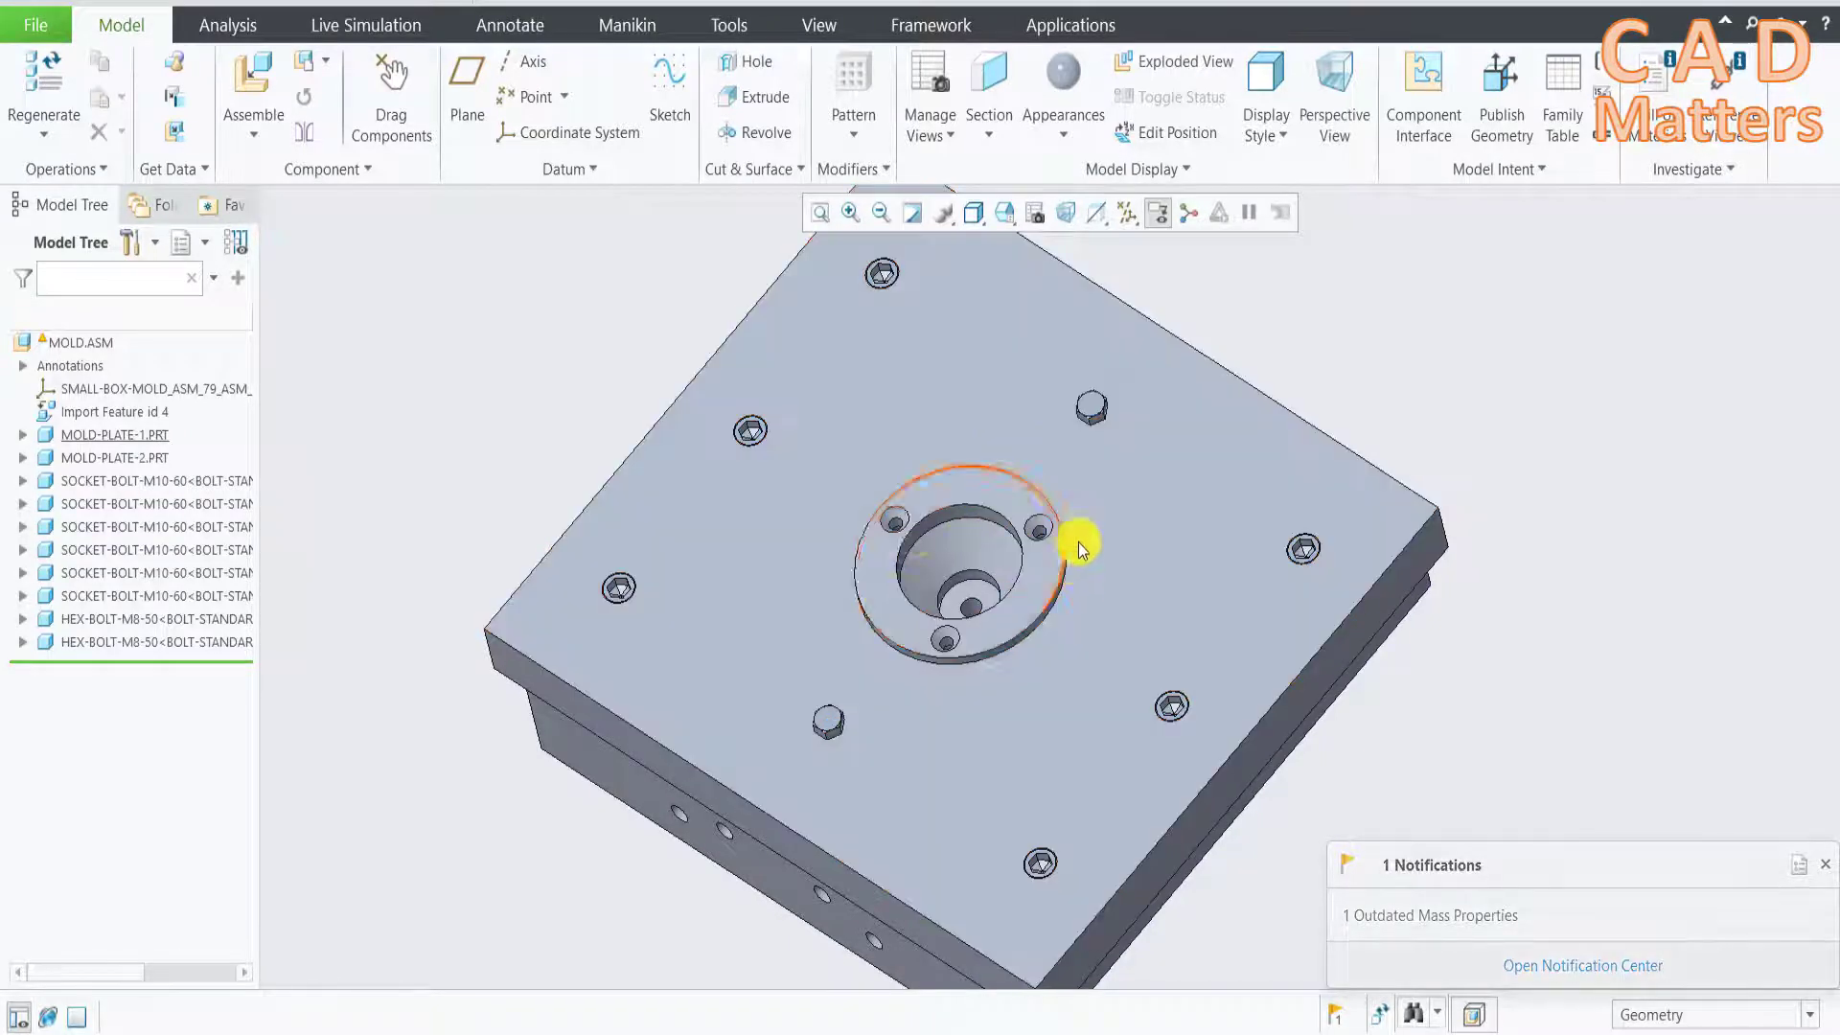
# Bring the COUNTERSUNK-BOLT-M6-30 instance from bolt-standard-library-creo2-v1.prt into the assembly
pyautogui.click(240, 69)
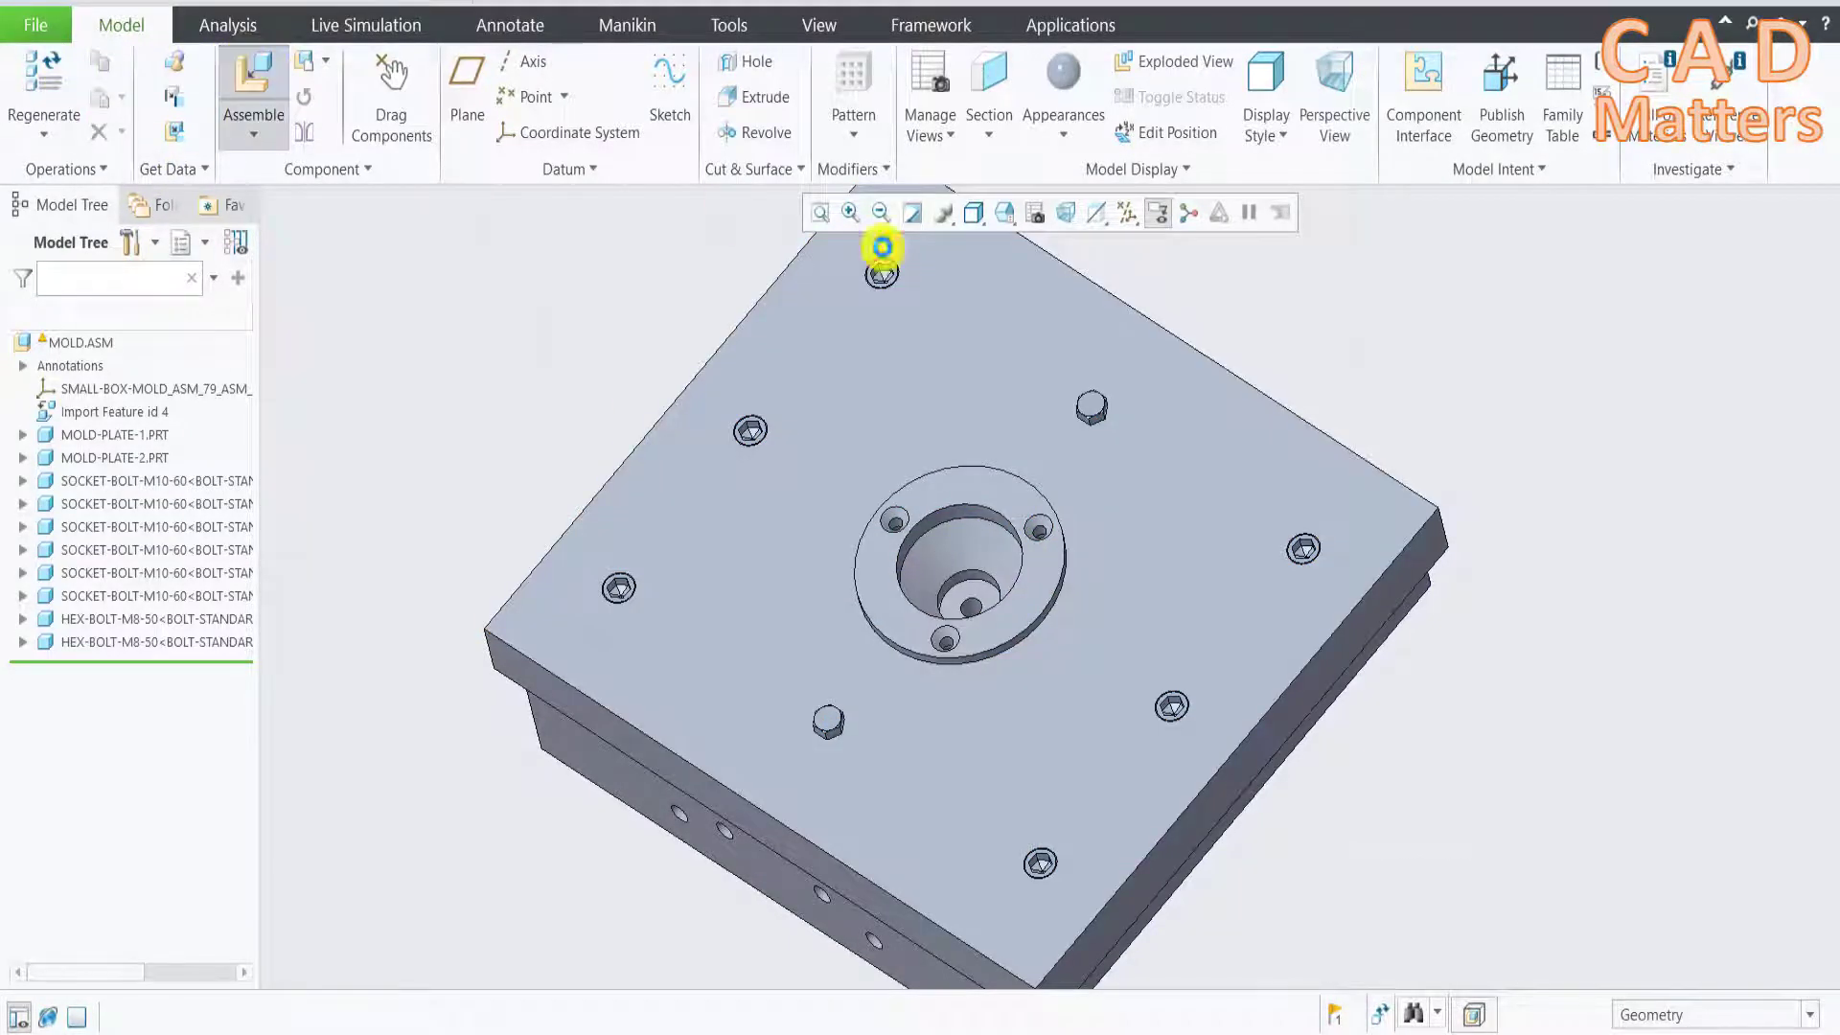
pyautogui.click(830, 217)
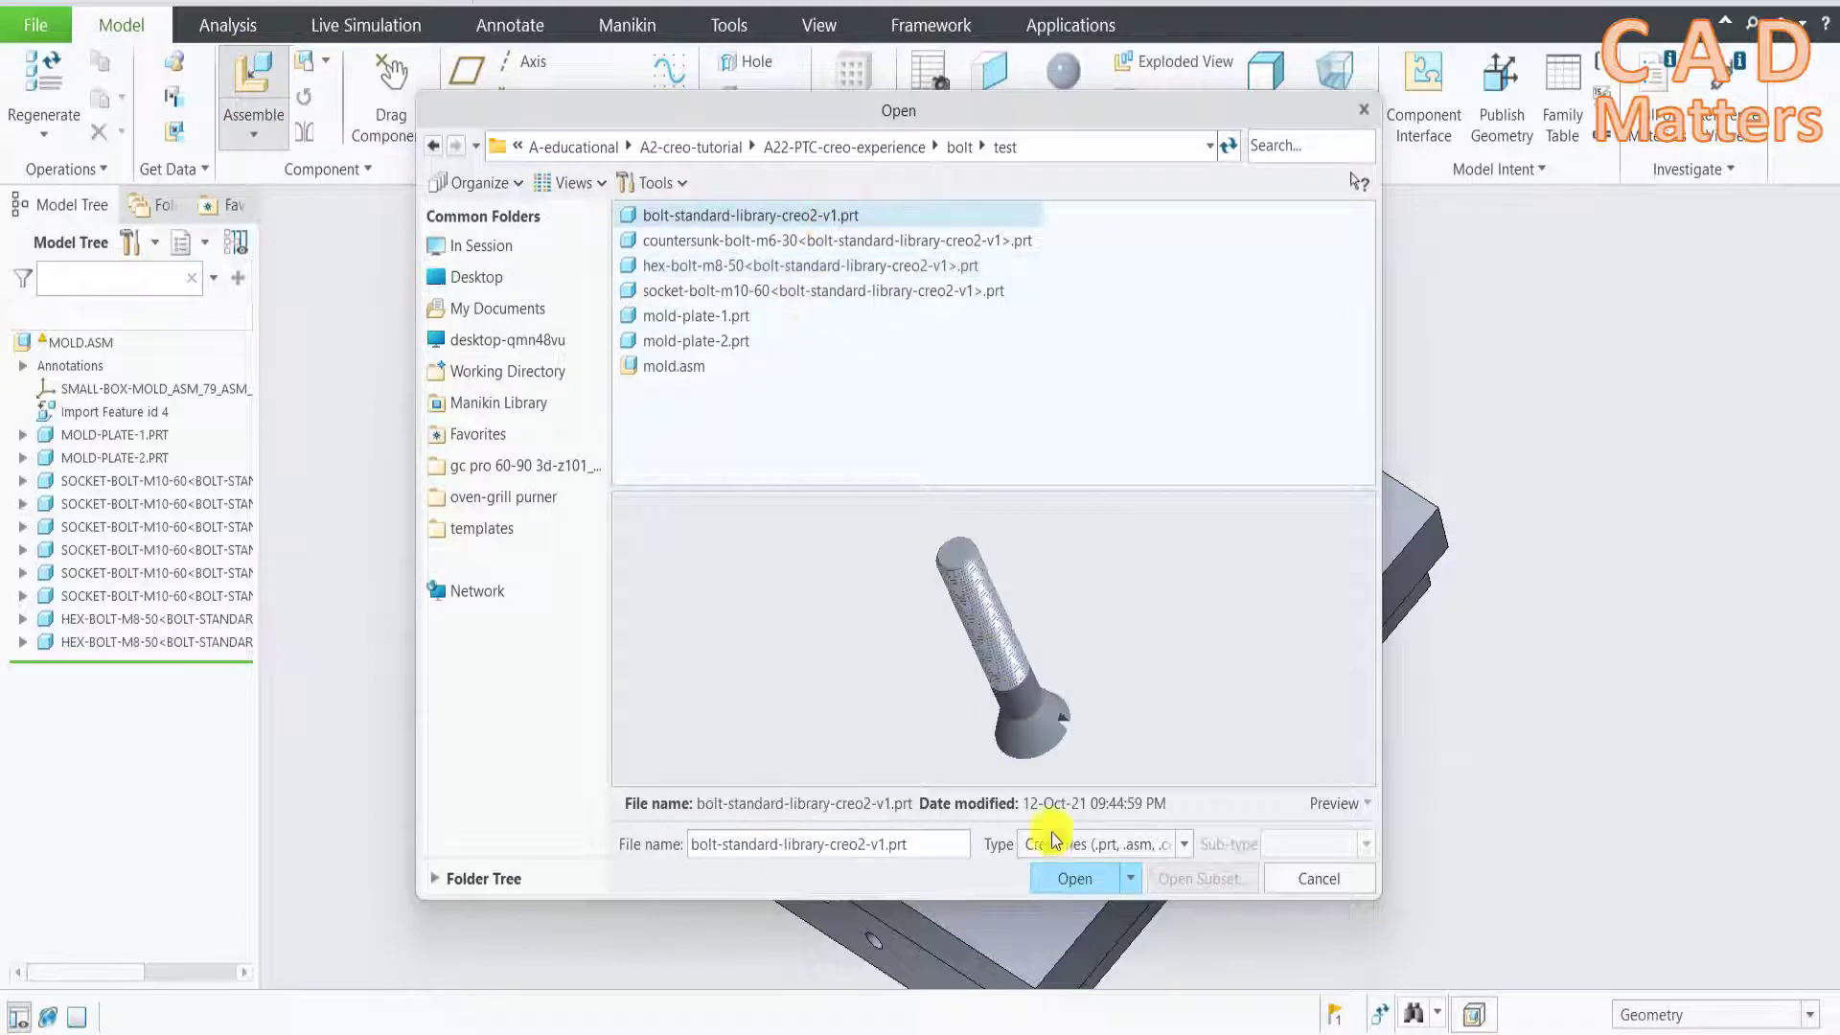
pyautogui.click(1071, 876)
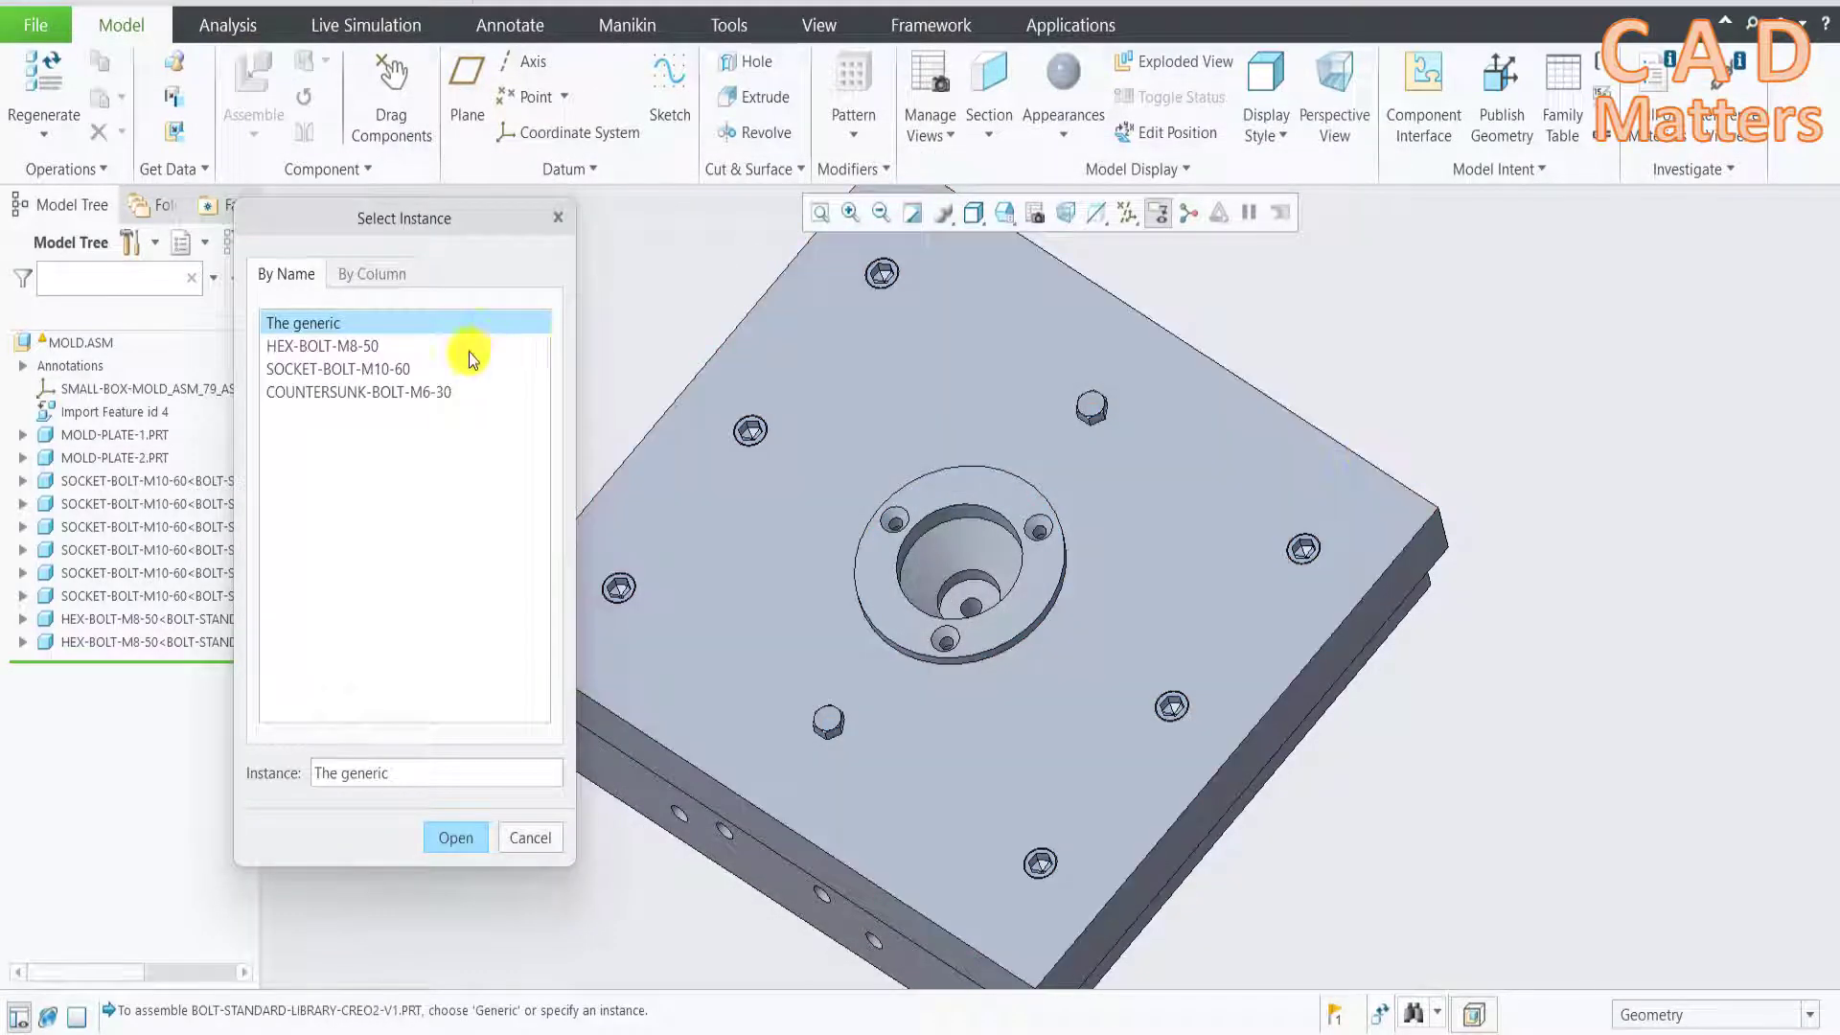
pyautogui.click(373, 395)
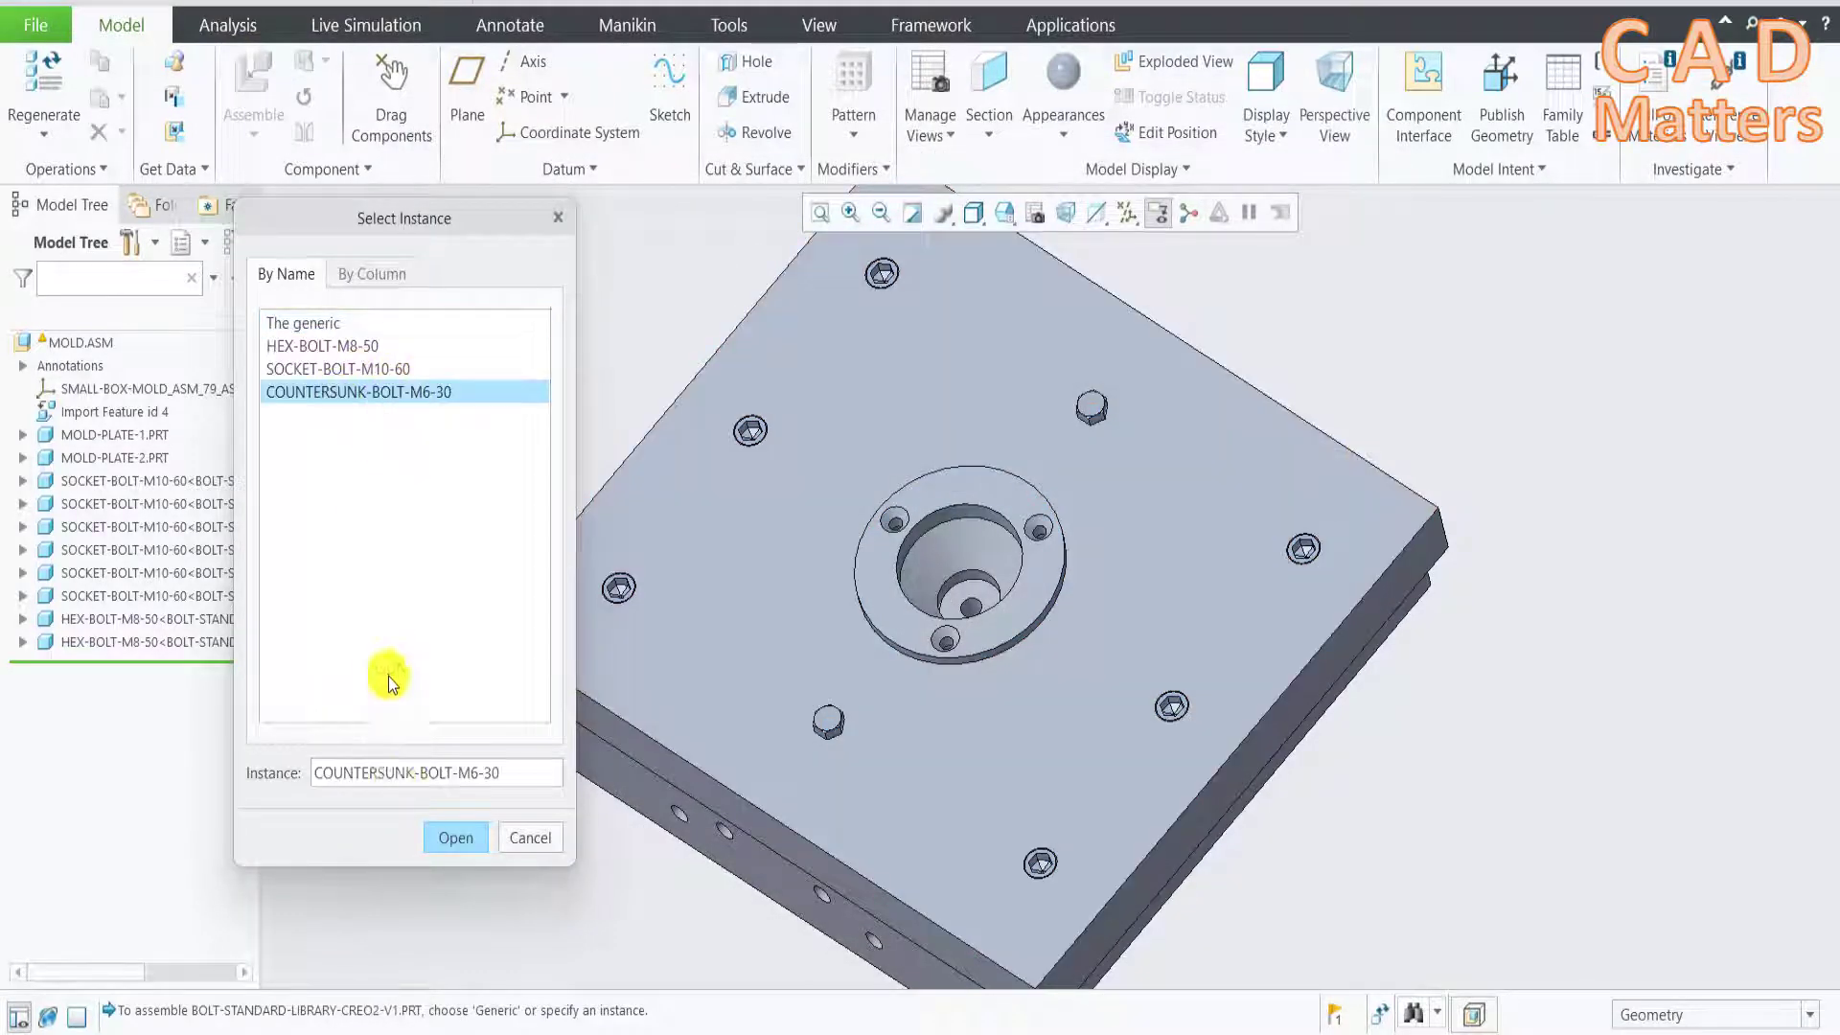
pyautogui.click(441, 831)
pyautogui.scroll(3, 1533, 555)
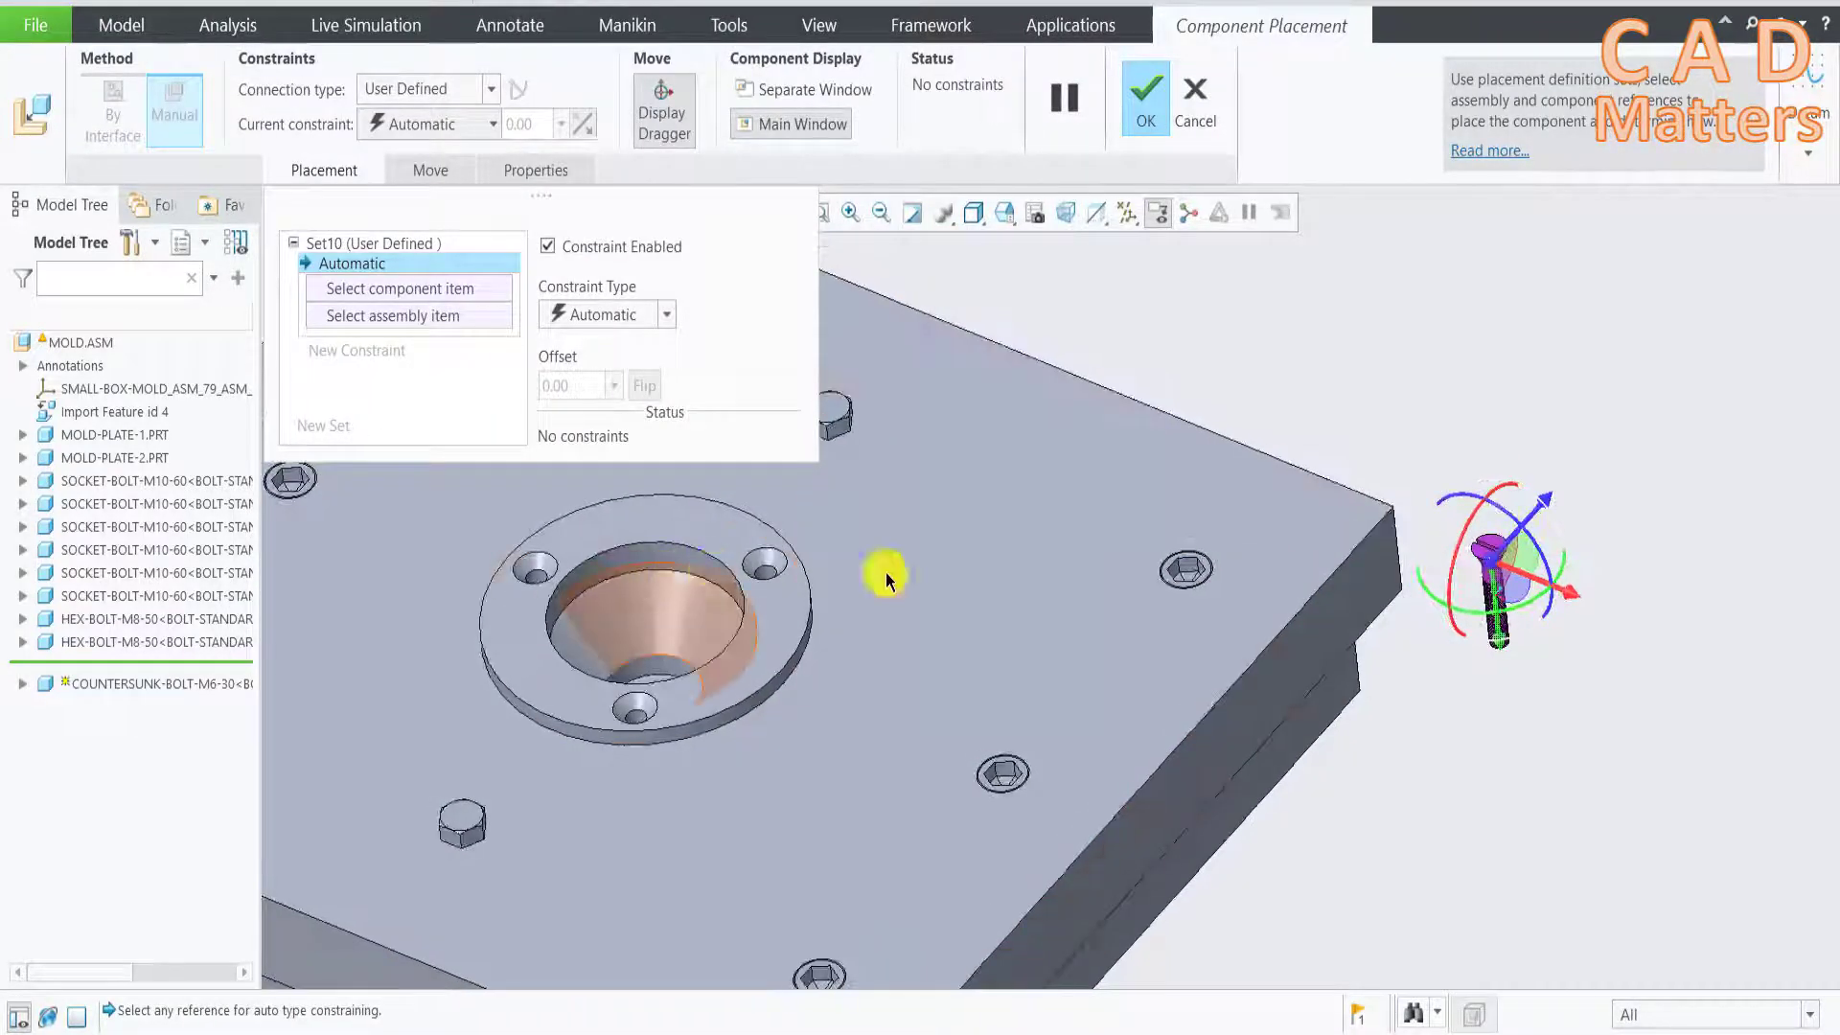
pyautogui.scroll(2, 1564, 594)
pyautogui.scroll(3, 1334, 608)
# Fully constrain the bolt in a flange countersunk hole with two Coincident constraints
pyautogui.click(1319, 621)
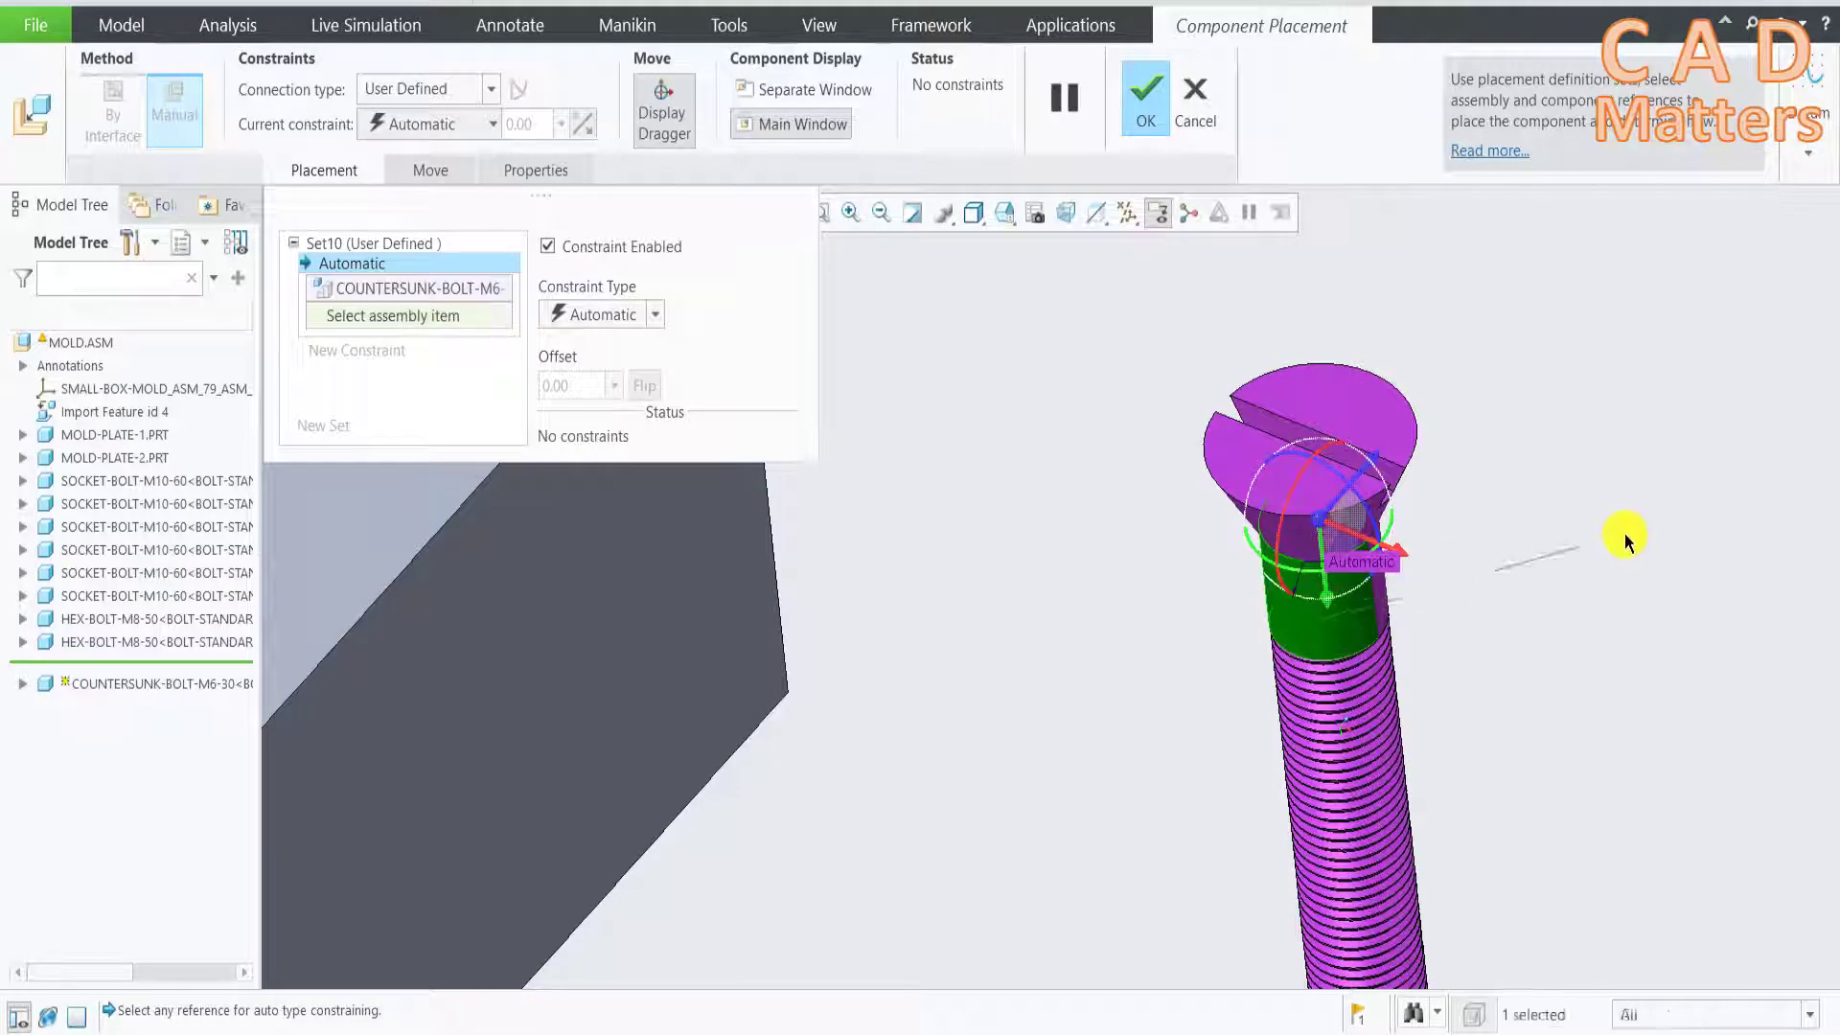
pyautogui.scroll(-3, 1624, 532)
pyautogui.scroll(4, 1117, 542)
pyautogui.scroll(3, 1117, 542)
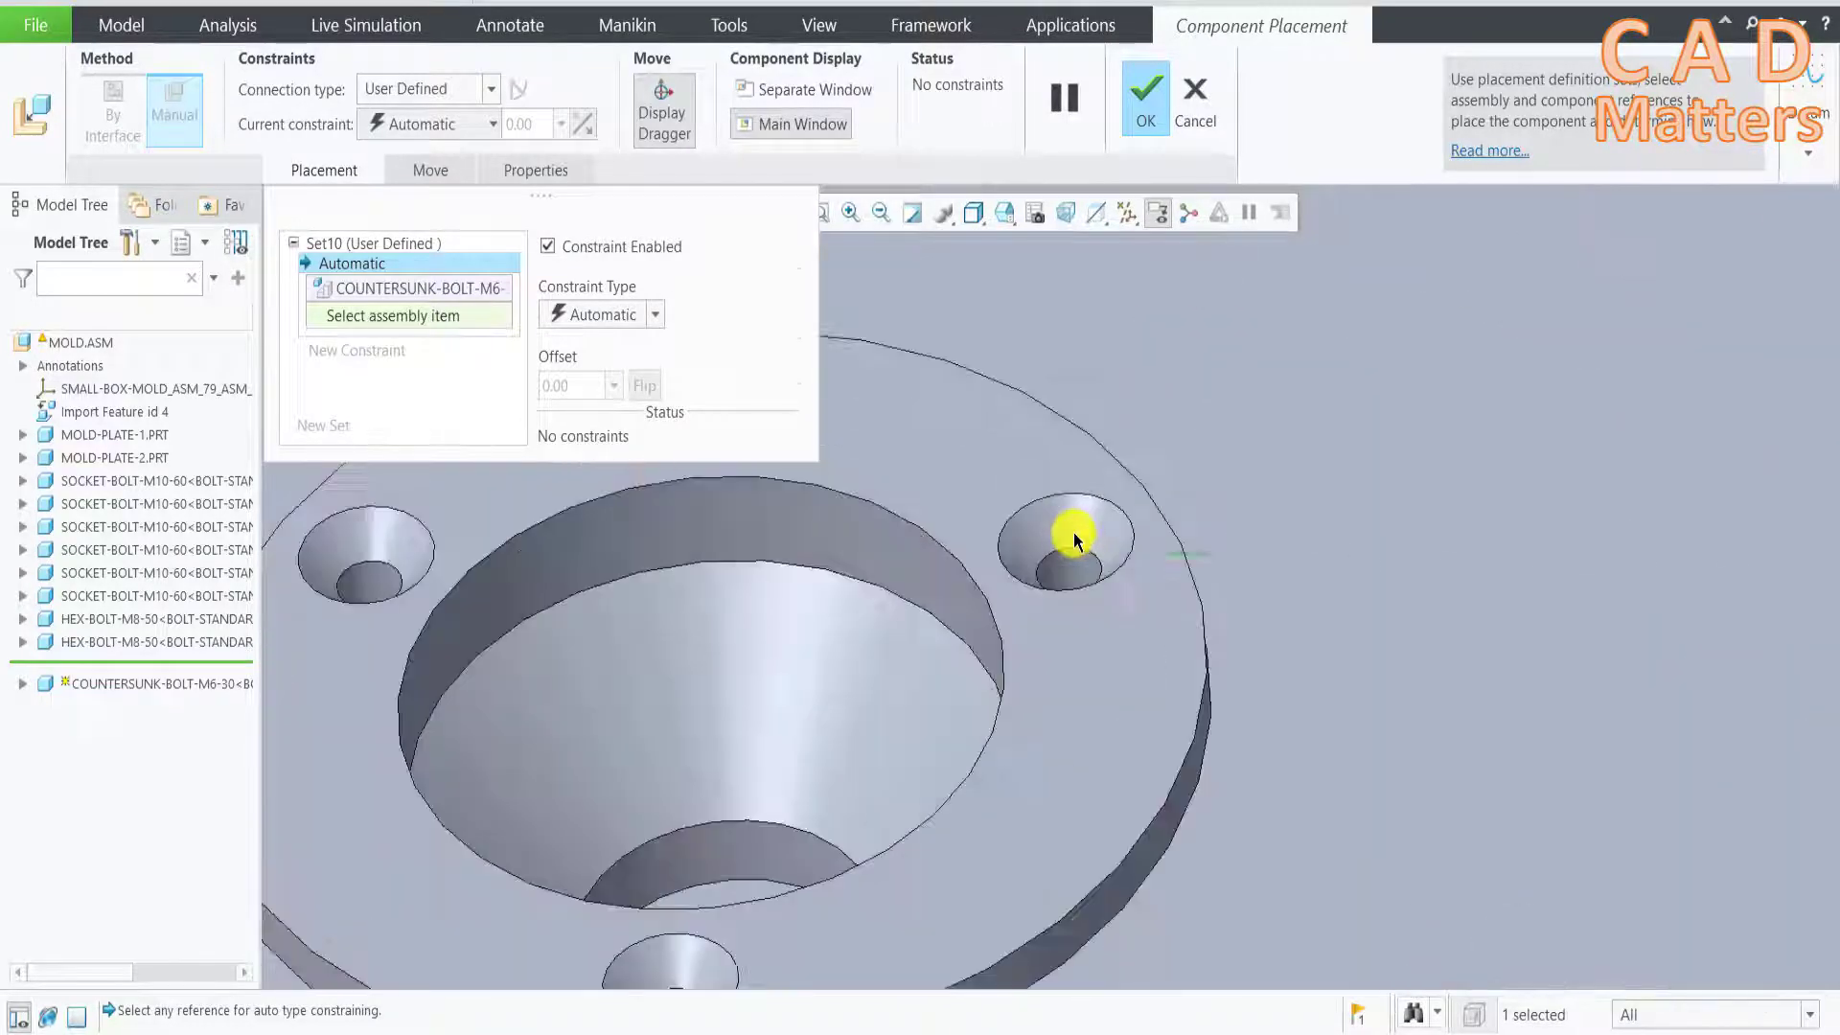
pyautogui.click(1067, 566)
pyautogui.scroll(3, 1058, 575)
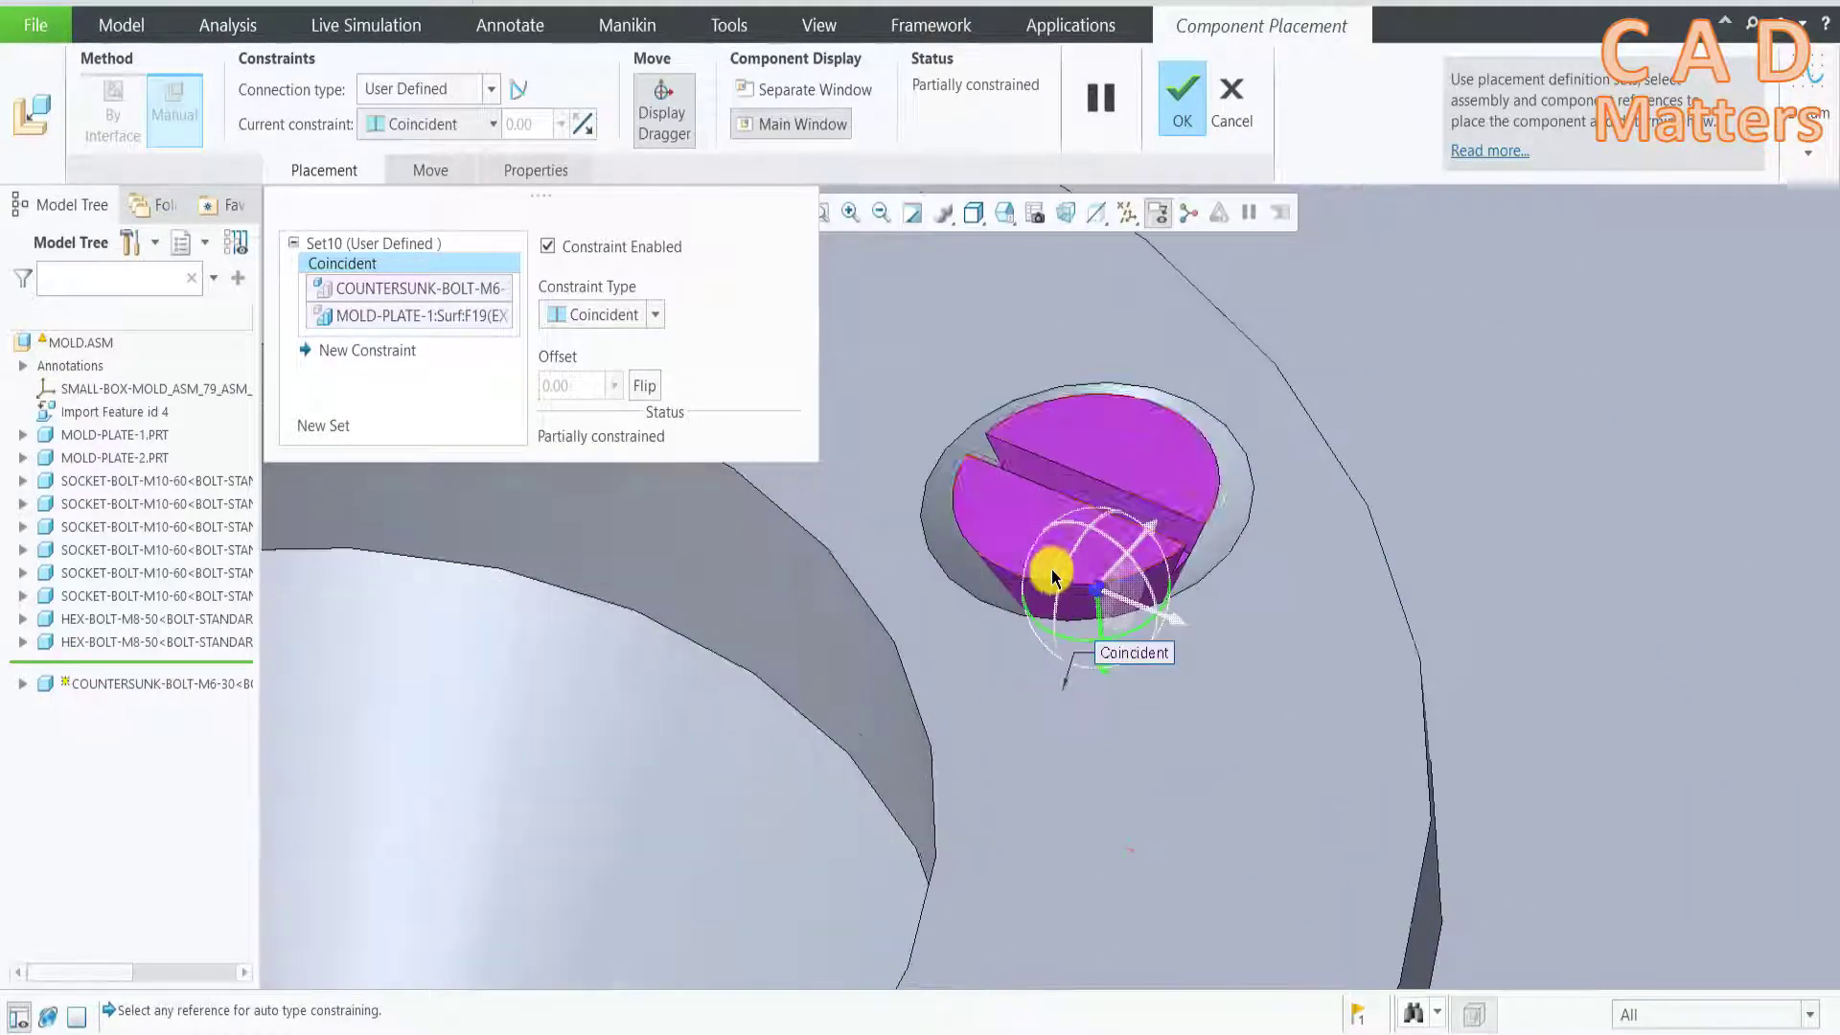
pyautogui.click(978, 517)
pyautogui.click(915, 556)
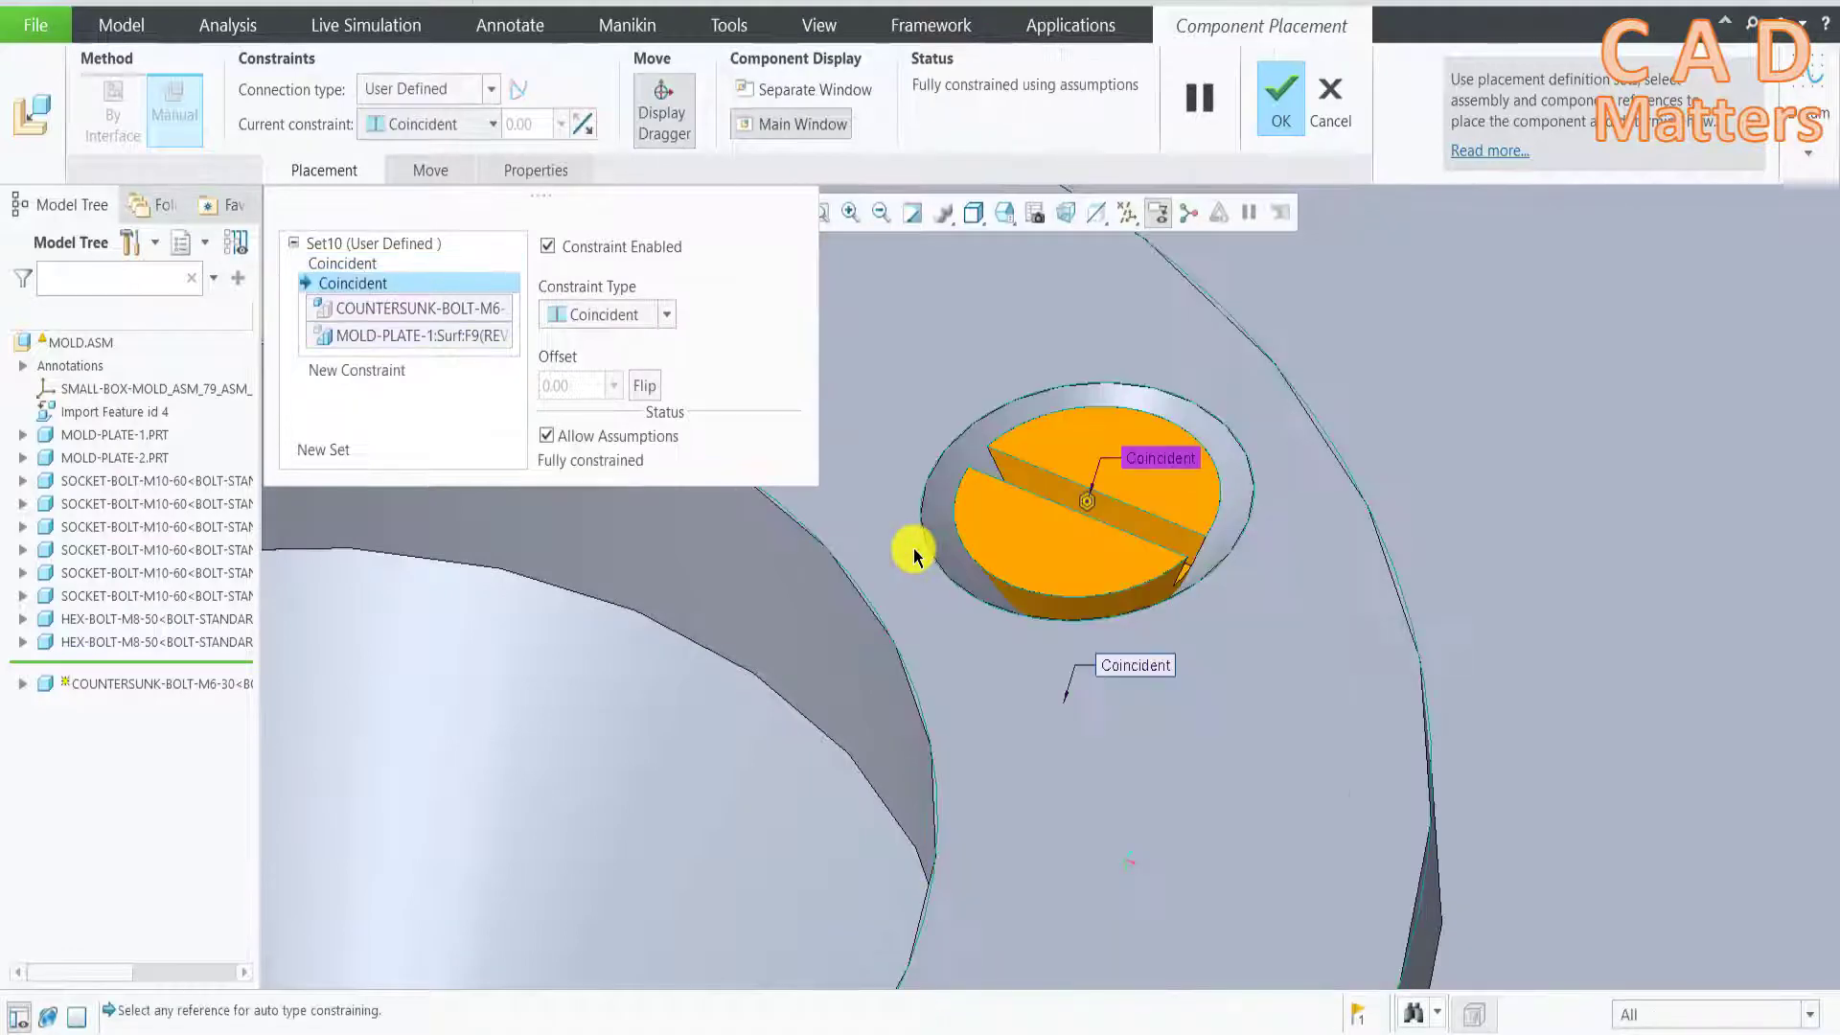
pyautogui.scroll(-3, 1265, 443)
pyautogui.scroll(-2, 1265, 442)
pyautogui.moveTo(1278, 479); pyautogui.dragTo(1269, 471, button='middle')
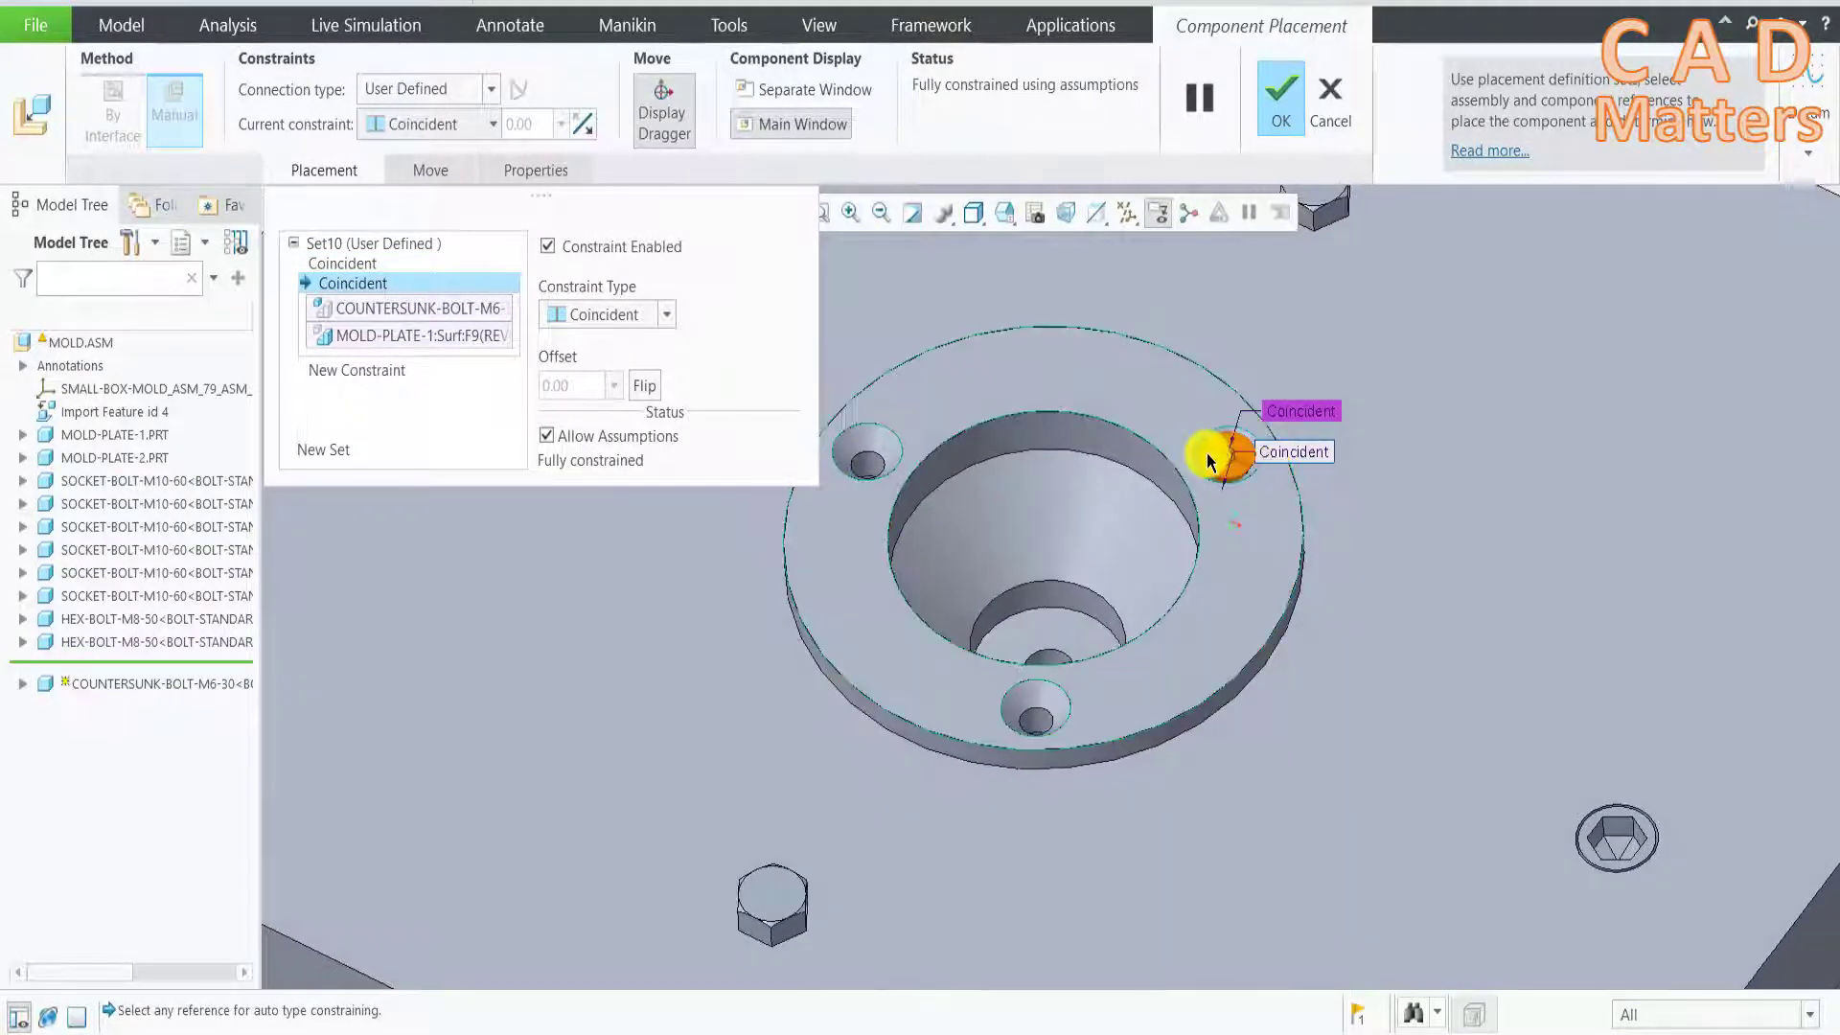
pyautogui.middleClick(1167, 470)
pyautogui.scroll(-4, 1054, 432)
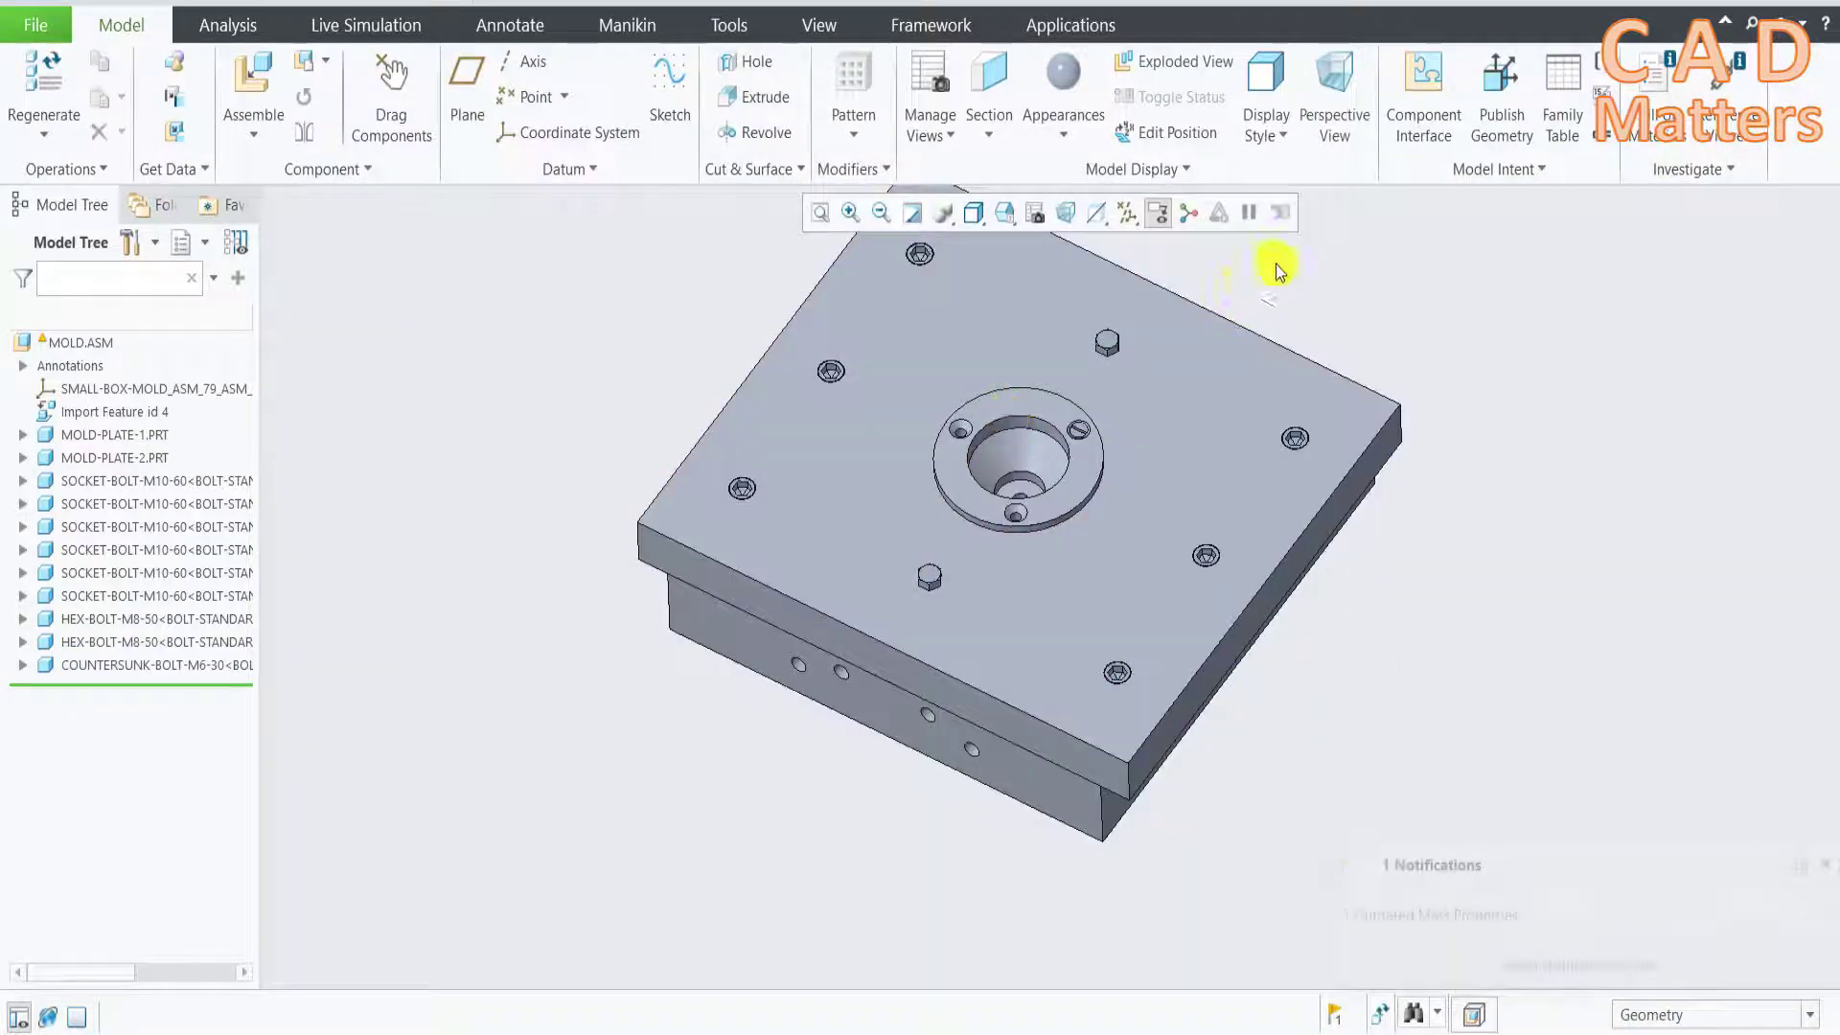
# Repeat COUNTERSUNK-BOLT-M6-30 into the remaining flange holes by varying its first Coincident reference
pyautogui.scroll(4, 1015, 437)
pyautogui.scroll(1, 996, 451)
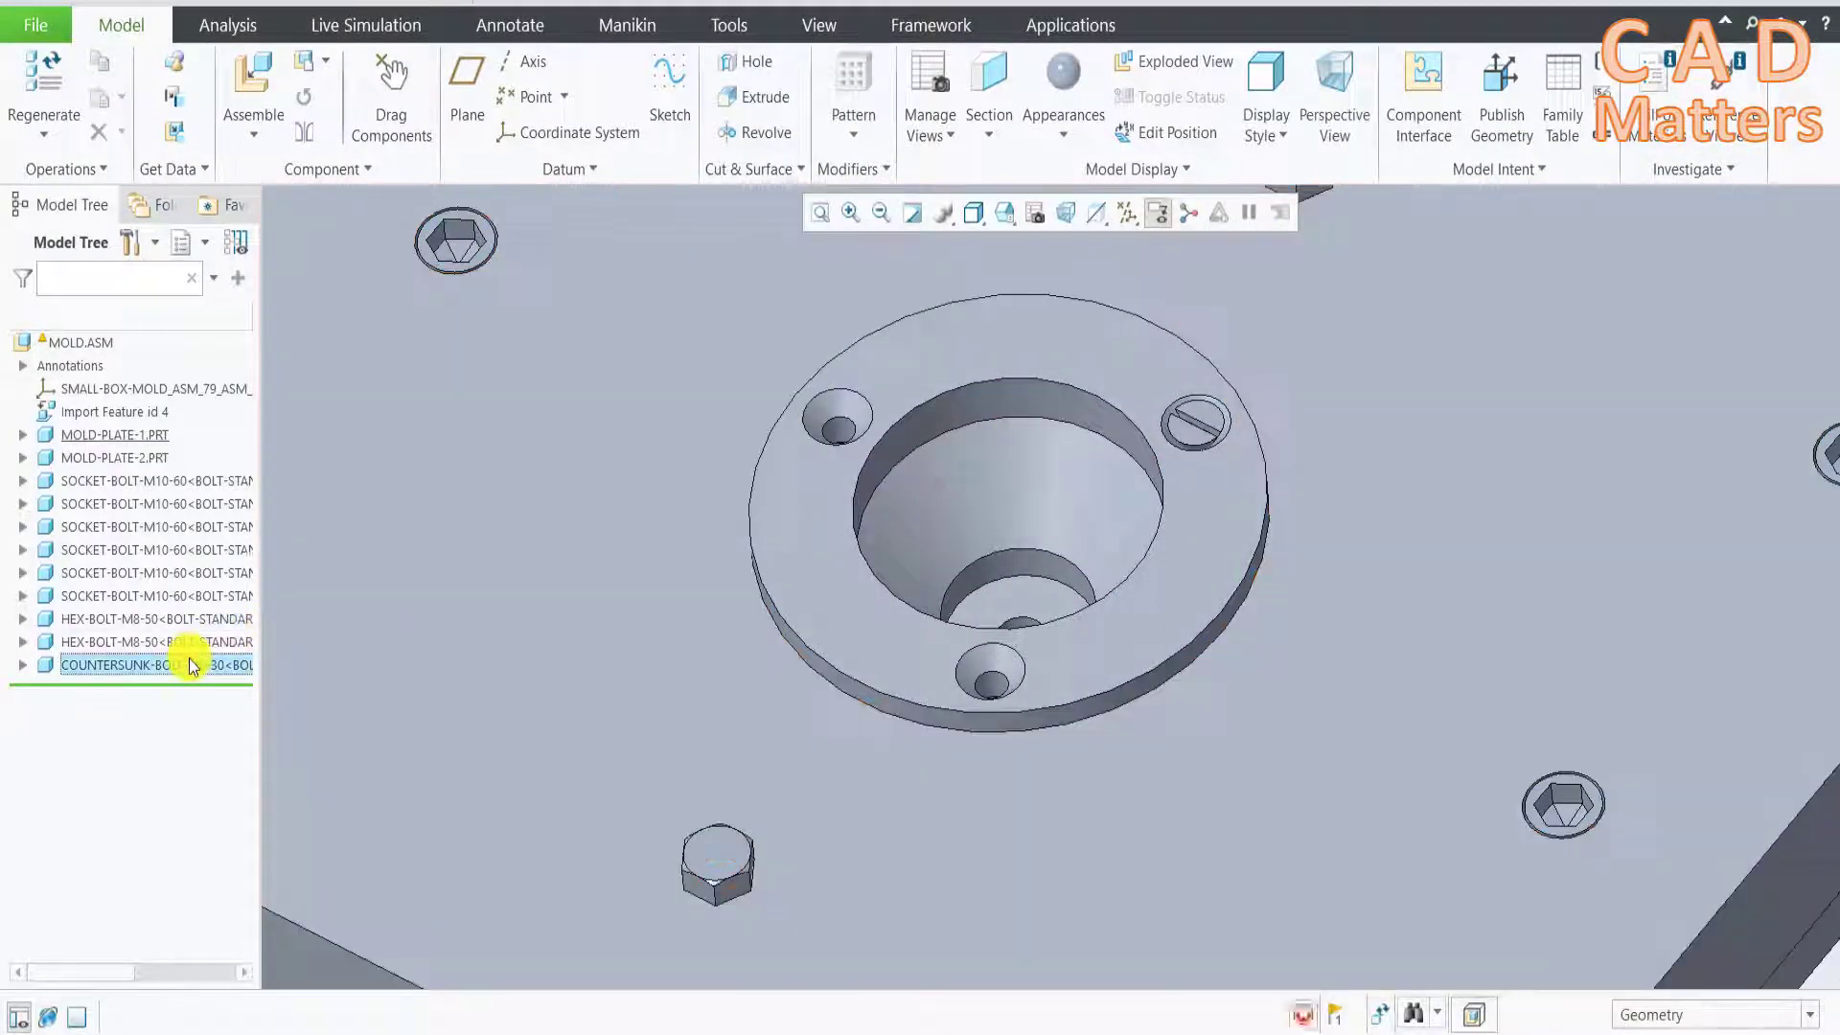
pyautogui.click(190, 659)
pyautogui.rightClick(193, 659)
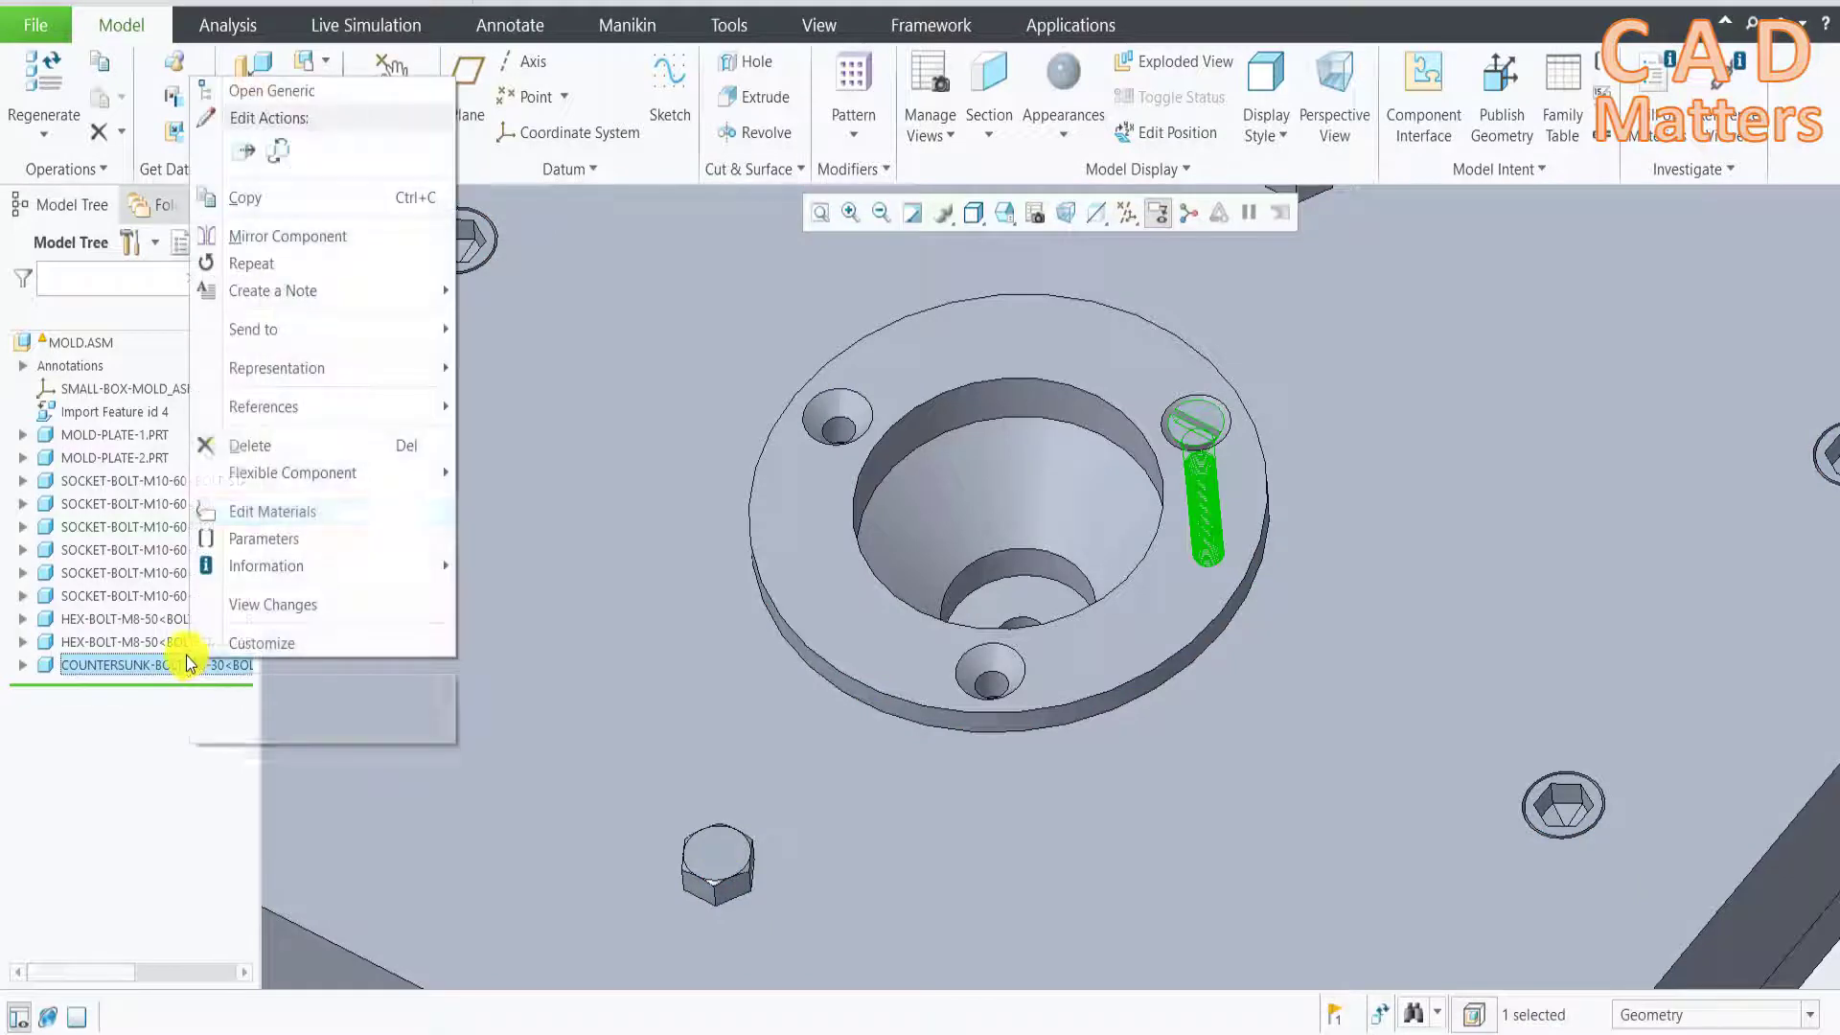
pyautogui.click(253, 262)
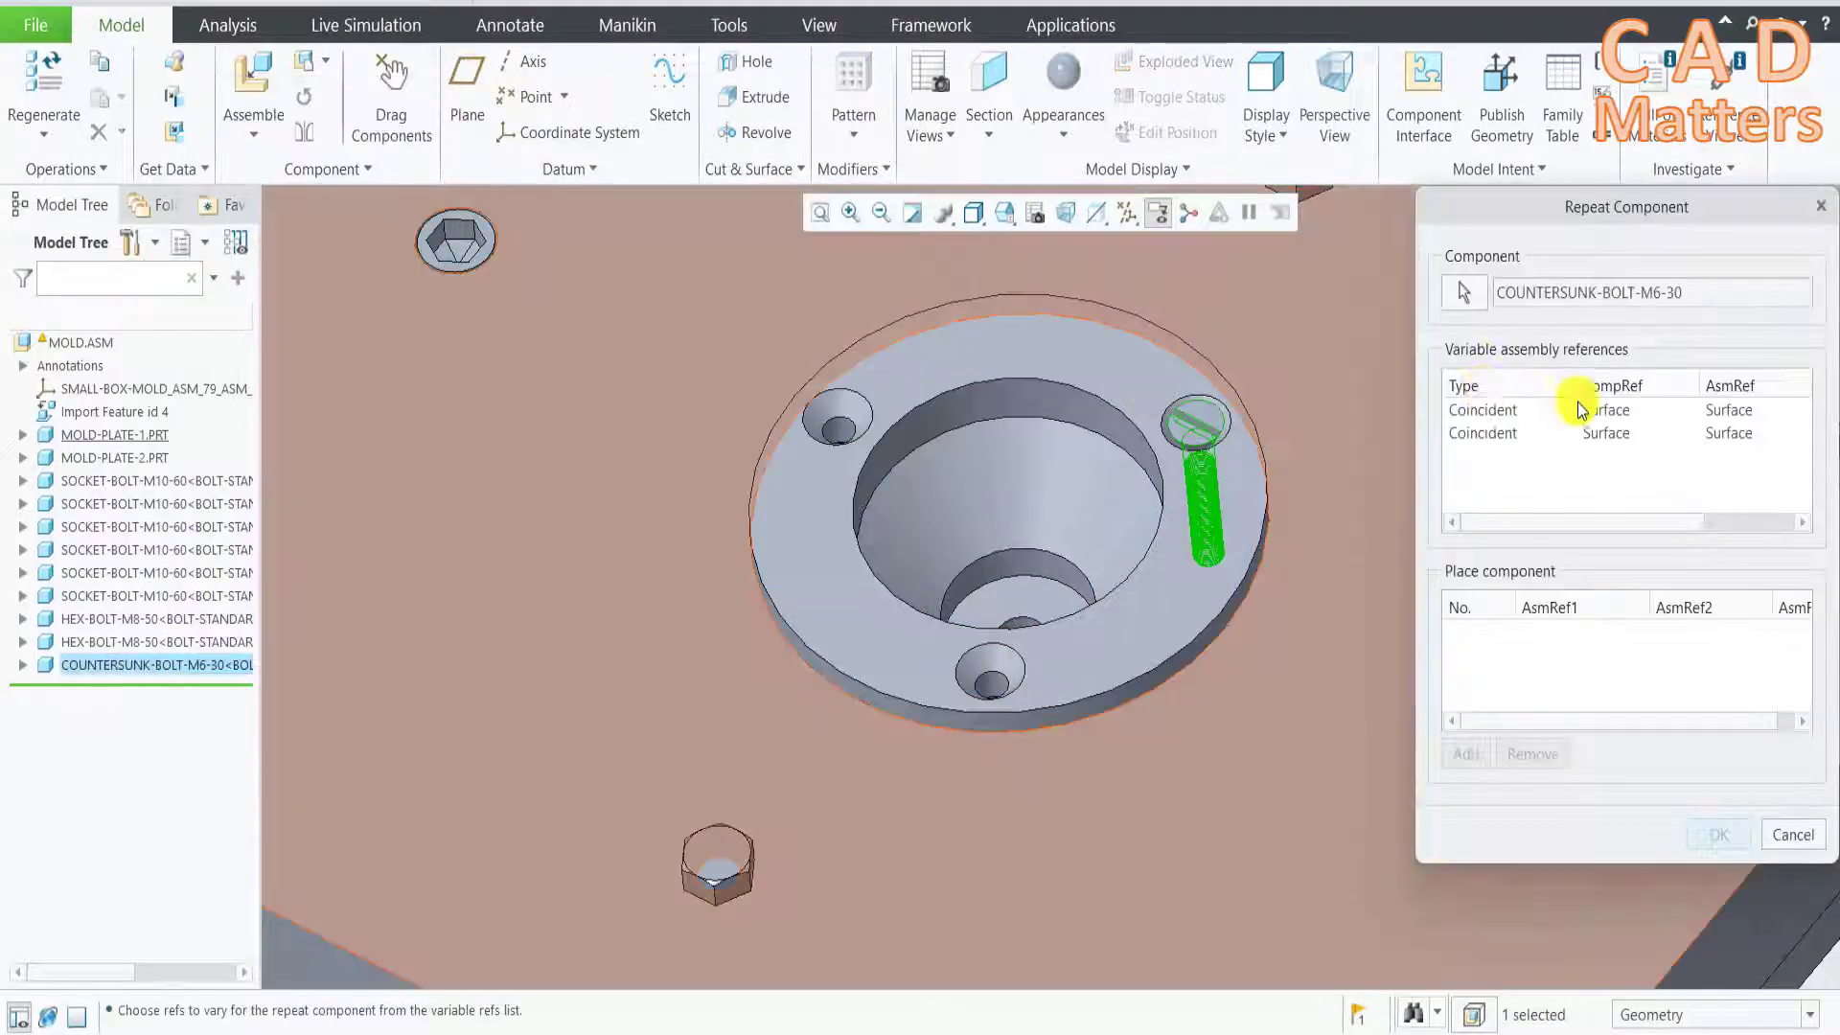
pyautogui.click(1510, 410)
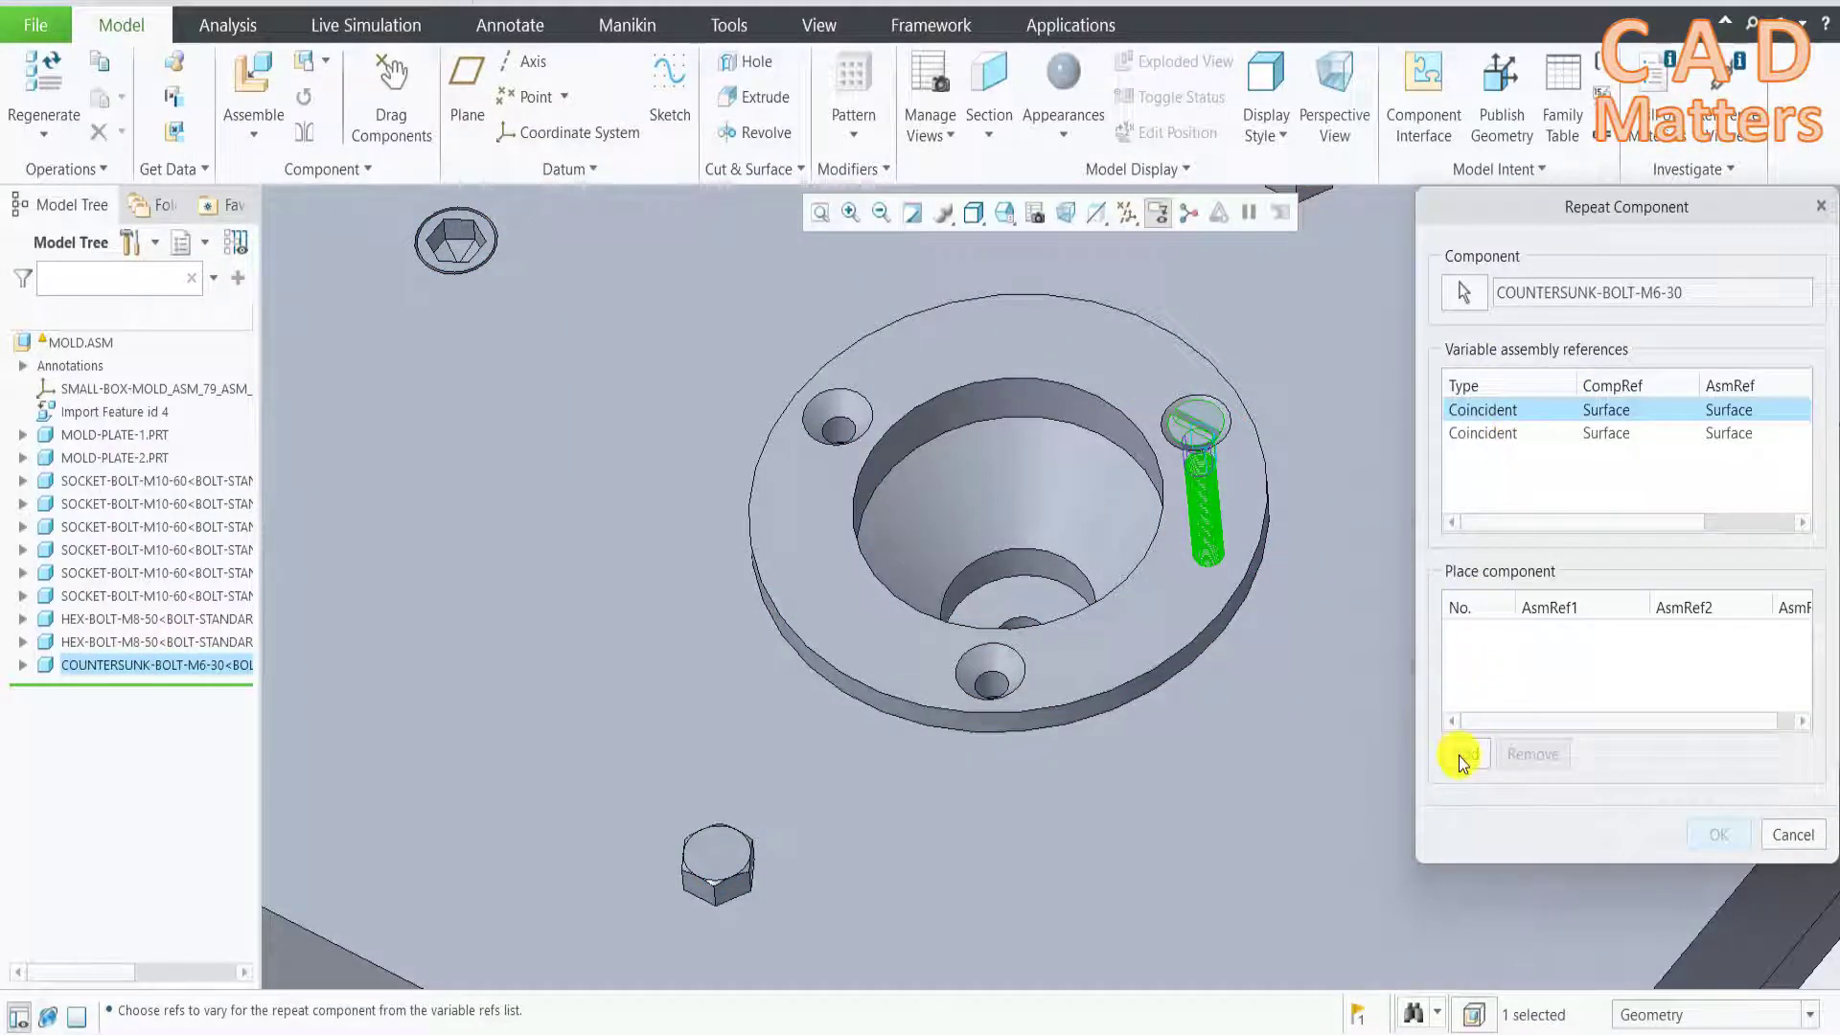
pyautogui.click(1463, 756)
pyautogui.click(848, 438)
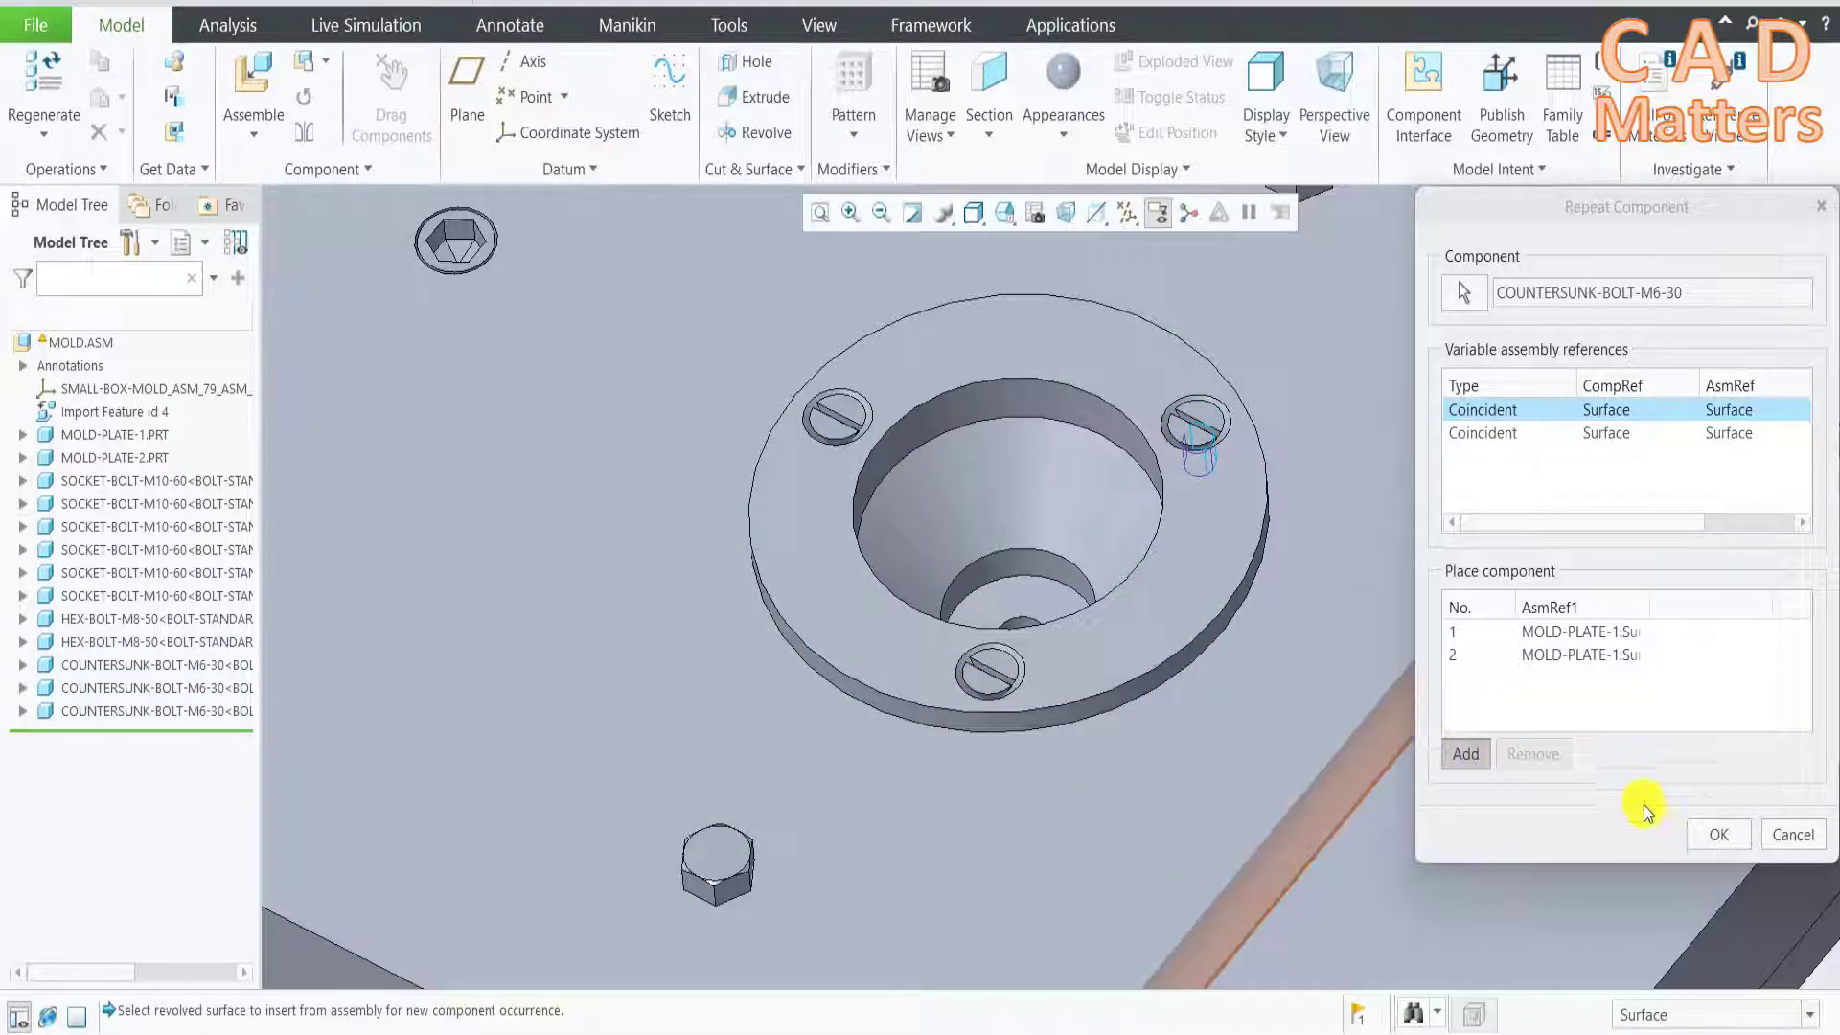
pyautogui.click(1714, 835)
# Clear the selection and orbit to inspect the finished mold assembly
pyautogui.scroll(-4, 1014, 636)
pyautogui.scroll(-3, 1010, 587)
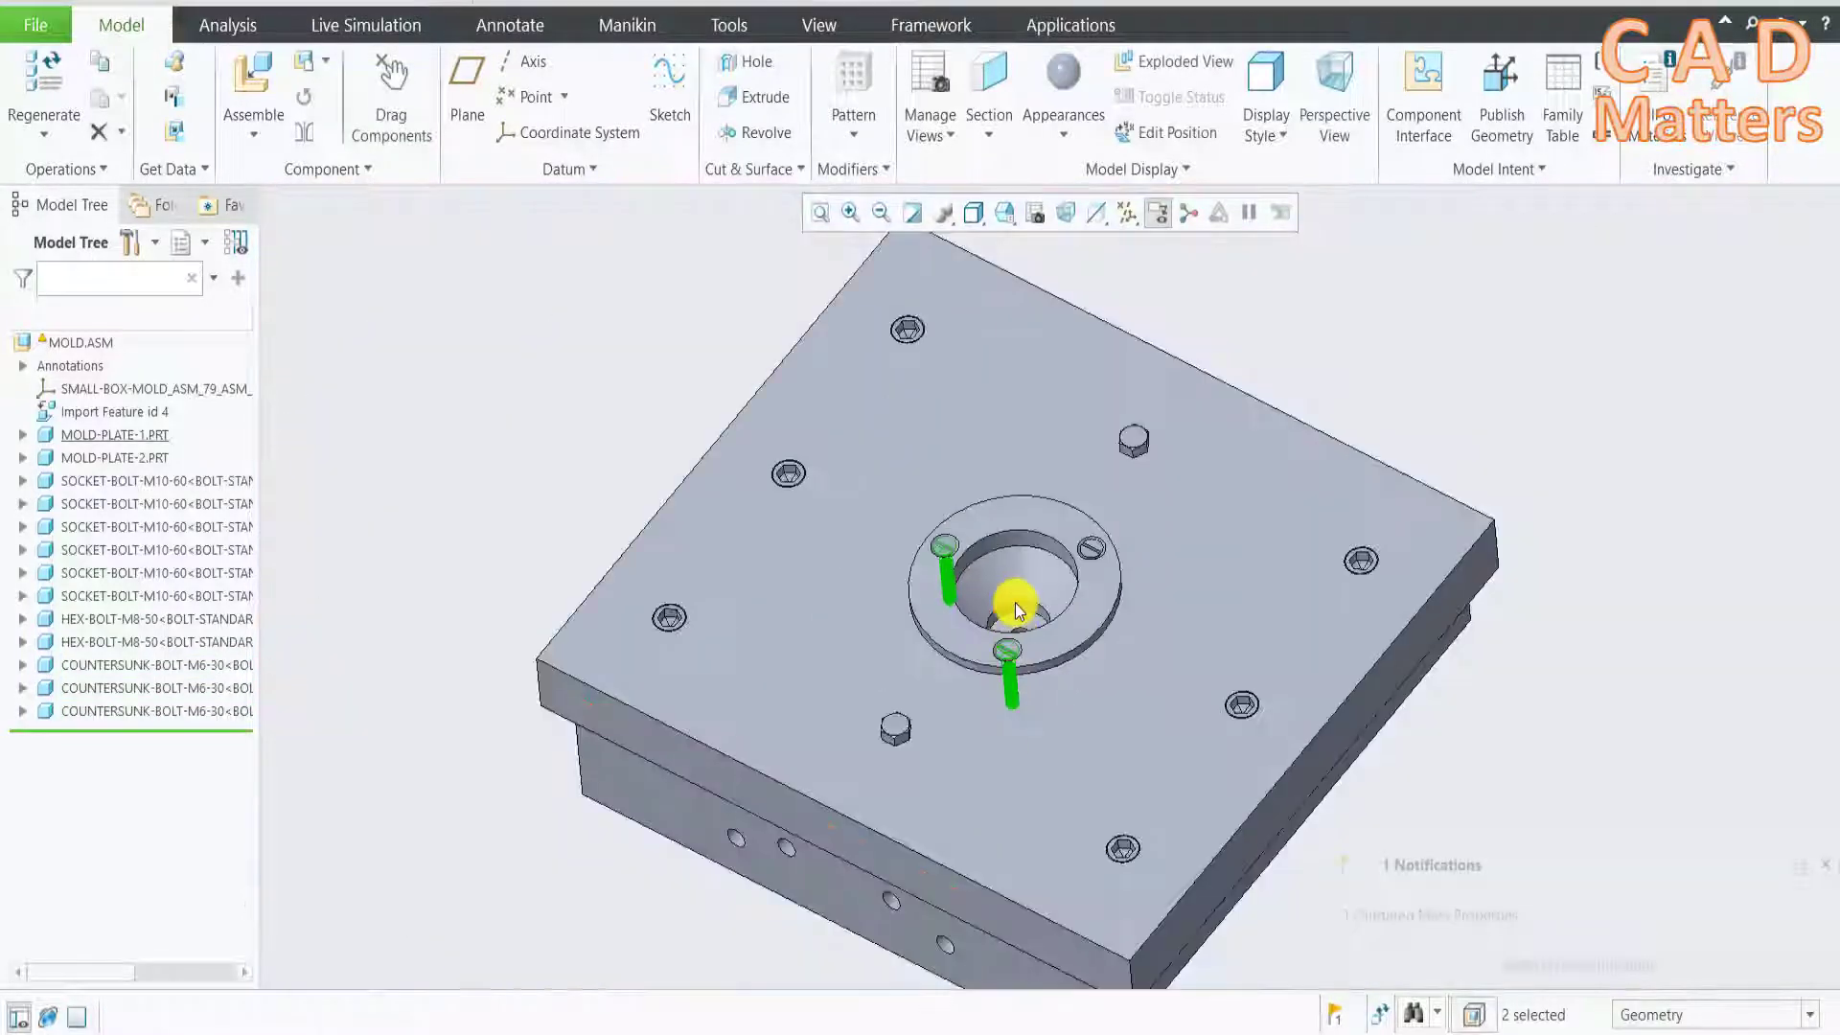
pyautogui.scroll(-2, 1049, 598)
pyautogui.scroll(-2, 1047, 599)
pyautogui.click(1360, 308)
pyautogui.moveTo(1360, 307); pyautogui.dragTo(1178, 393, button='middle')
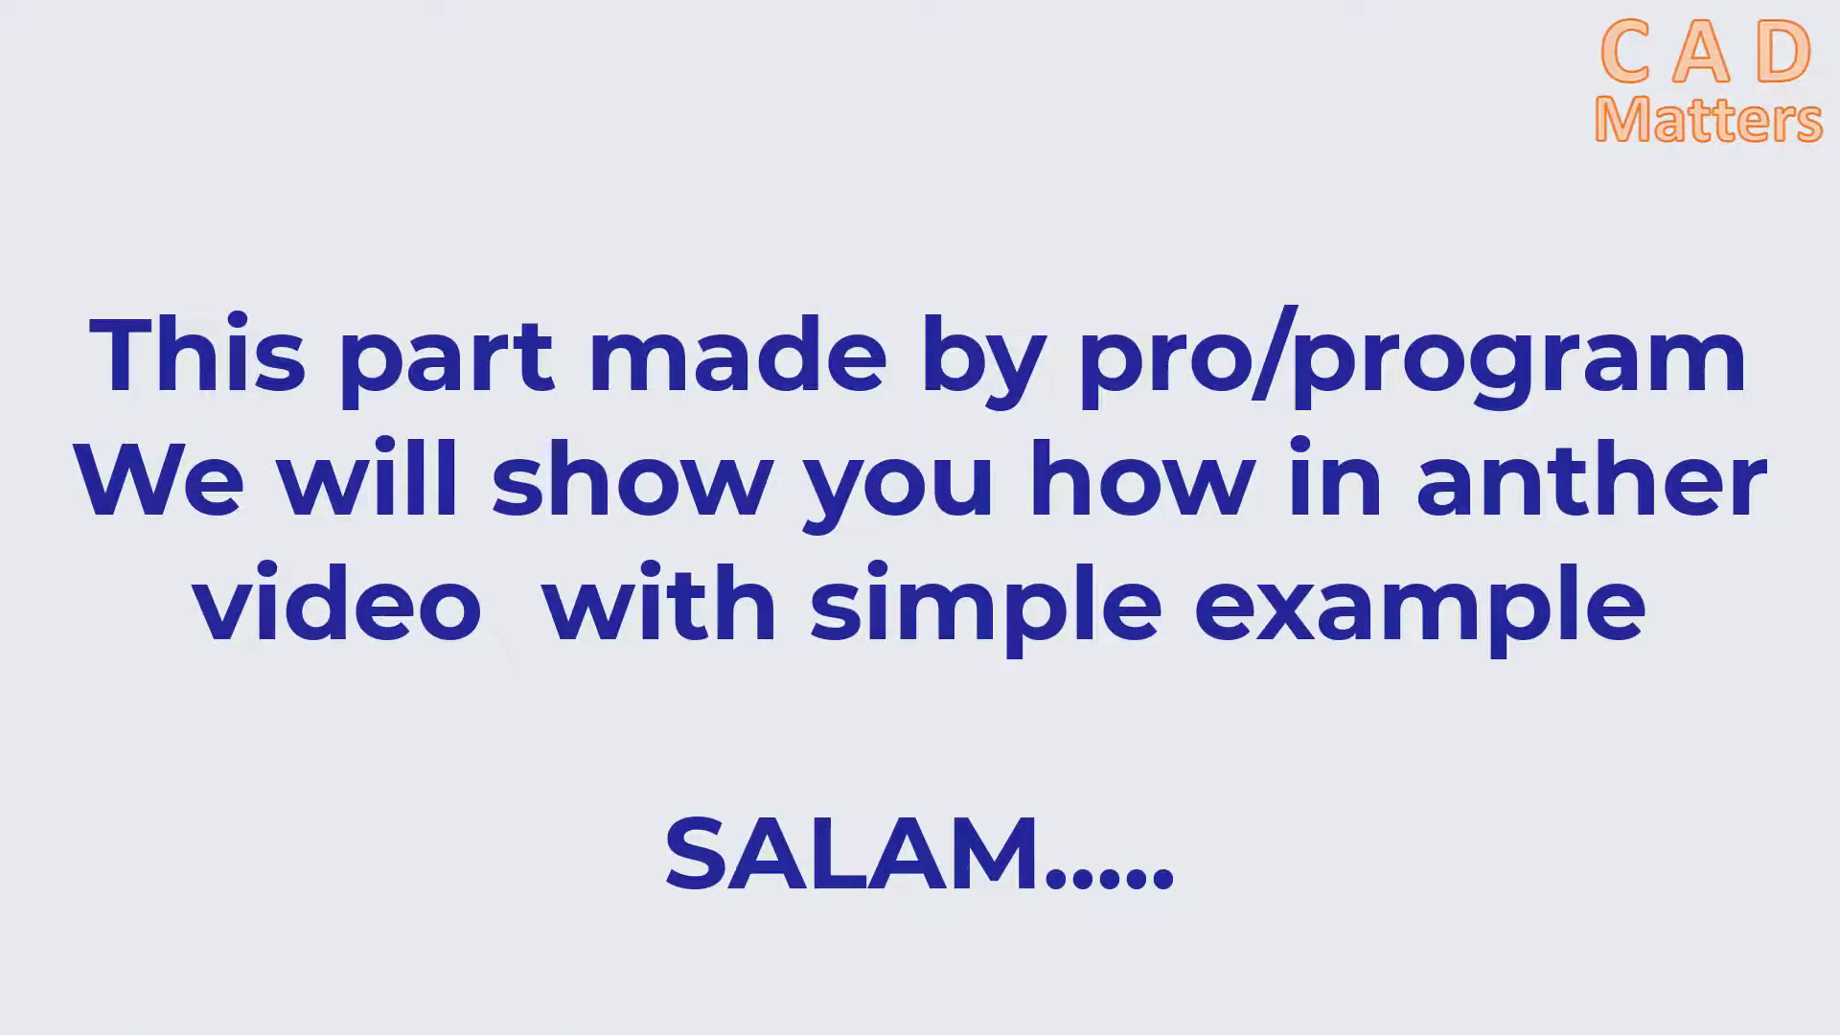